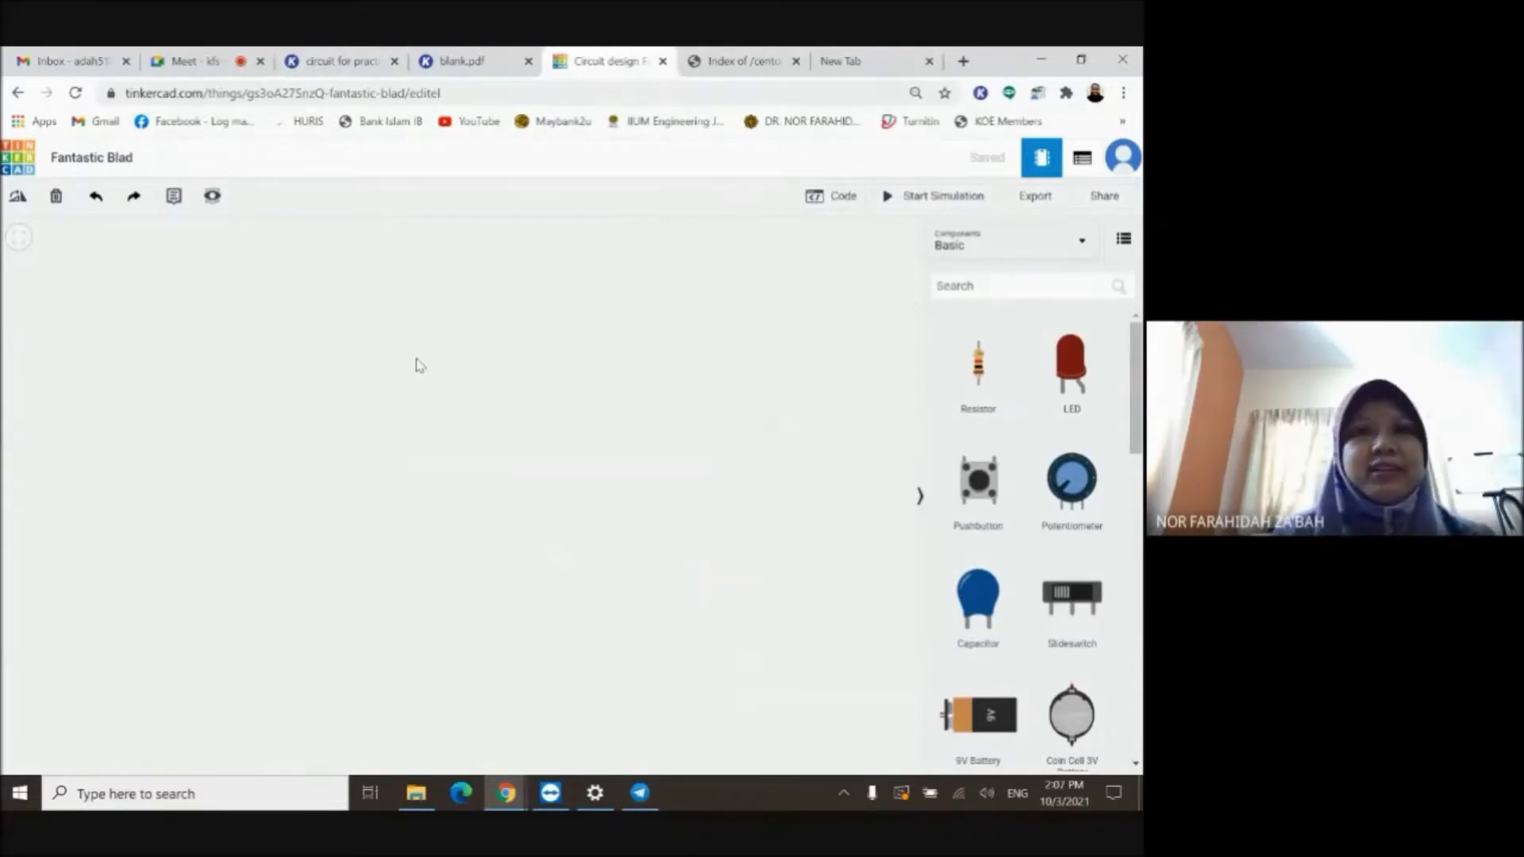
In the circuit PDF in Kami, handwrite red labels A, B, C and D beside the four nodes, with D at the ground node.
left_click(341, 61)
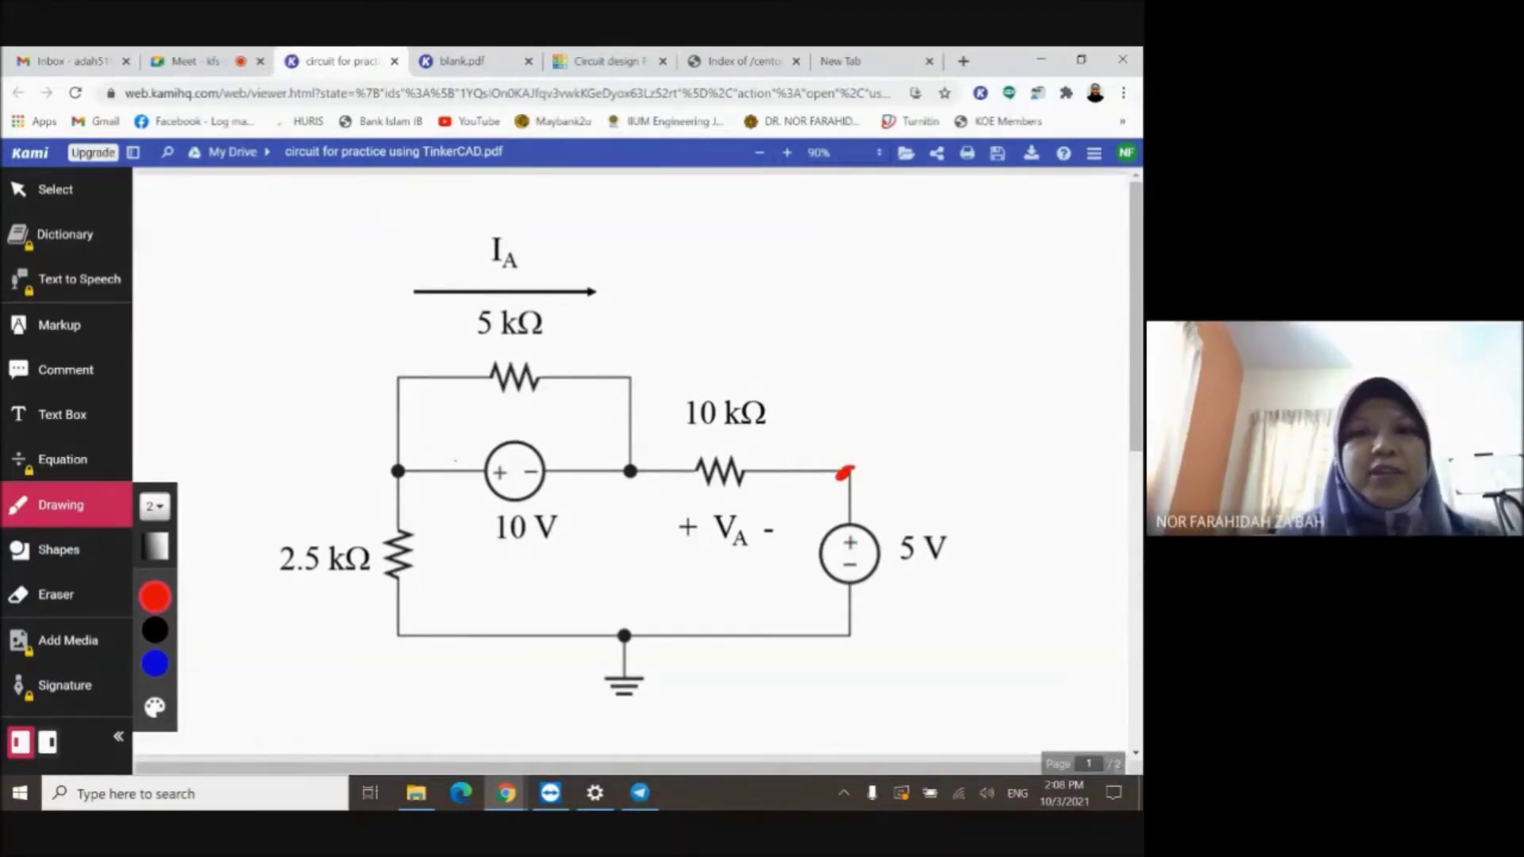
left_click_drag(352, 484, 372, 480)
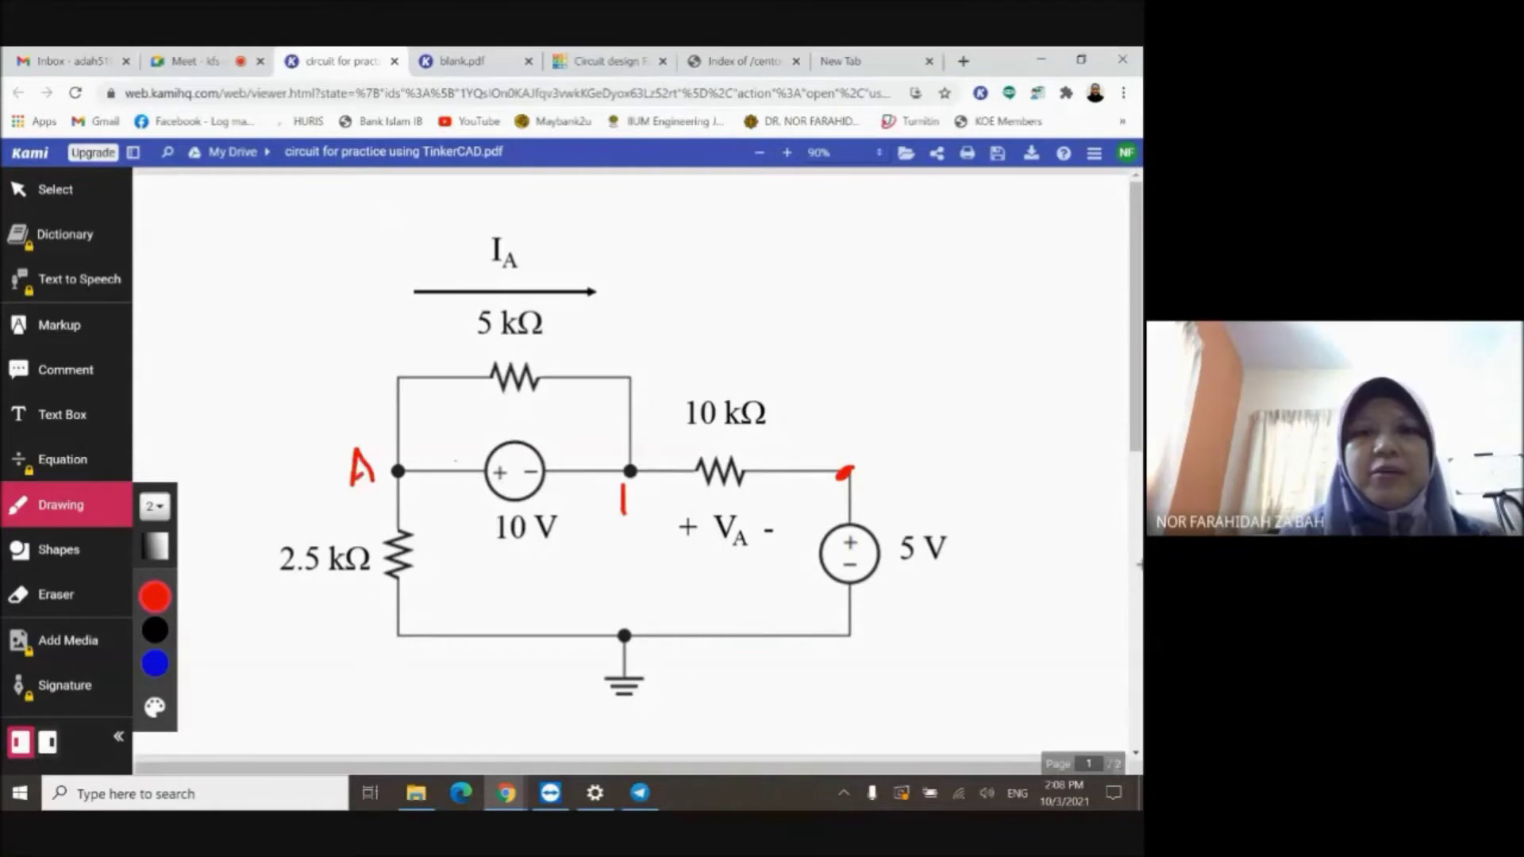
left_click_drag(624, 485, 627, 496)
mouse_move(857, 419)
left_mouse_down()
mouse_move(826, 439)
mouse_move(861, 436)
left_mouse_up()
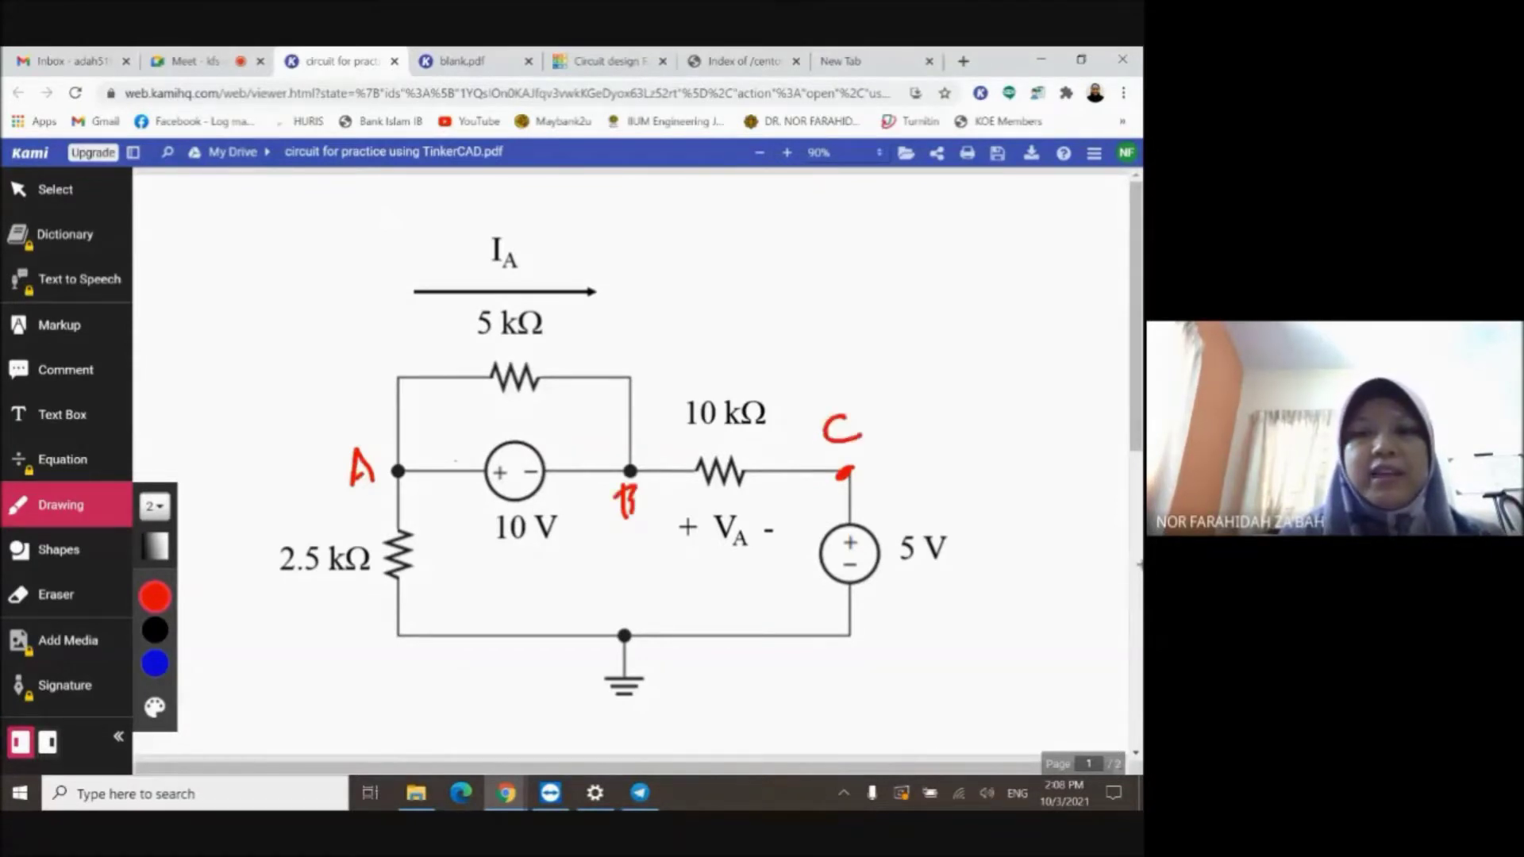
left_click_drag(656, 647, 652, 673)
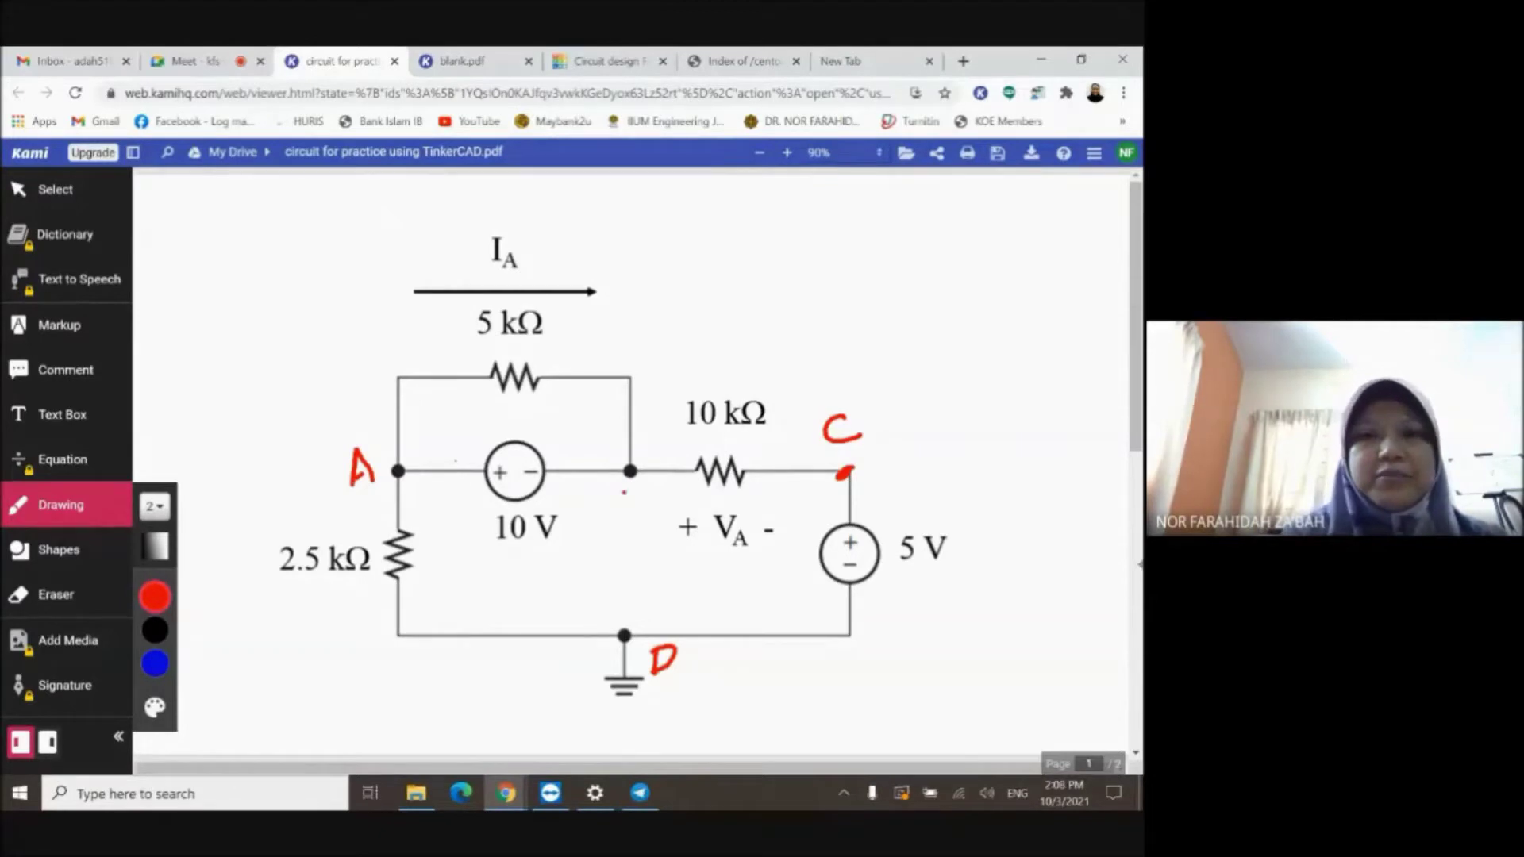
left_click_drag(628, 486, 625, 517)
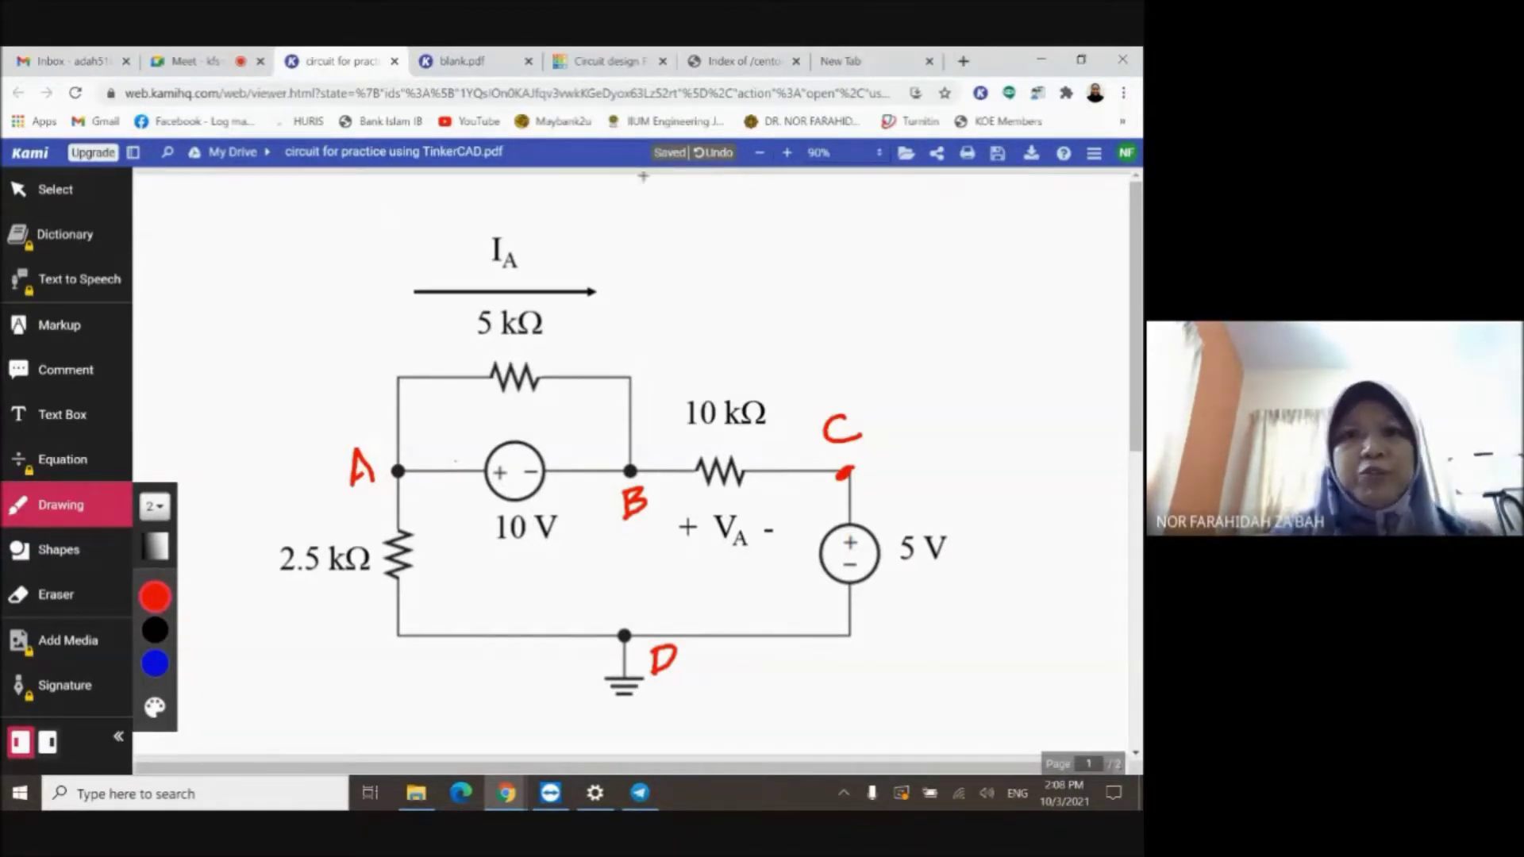
Switch to the Tinkercad circuit, search the components for breadboard and place a Breadboard Small on the empty workspace.
left_click(618, 64)
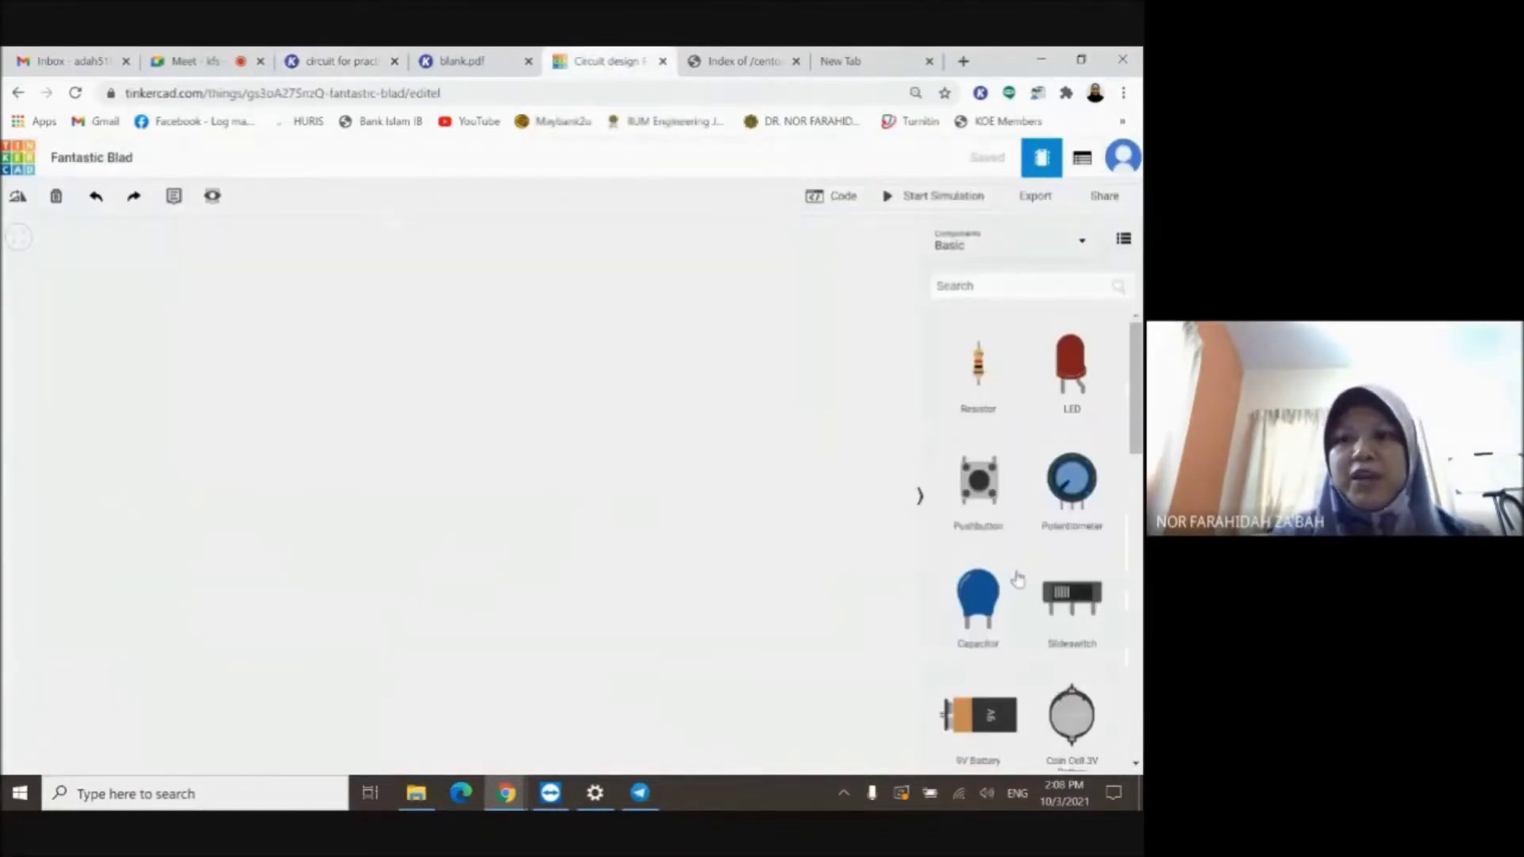
mouse_move(1134, 386)
left_mouse_down()
mouse_move(1135, 430)
mouse_move(1135, 382)
left_mouse_up()
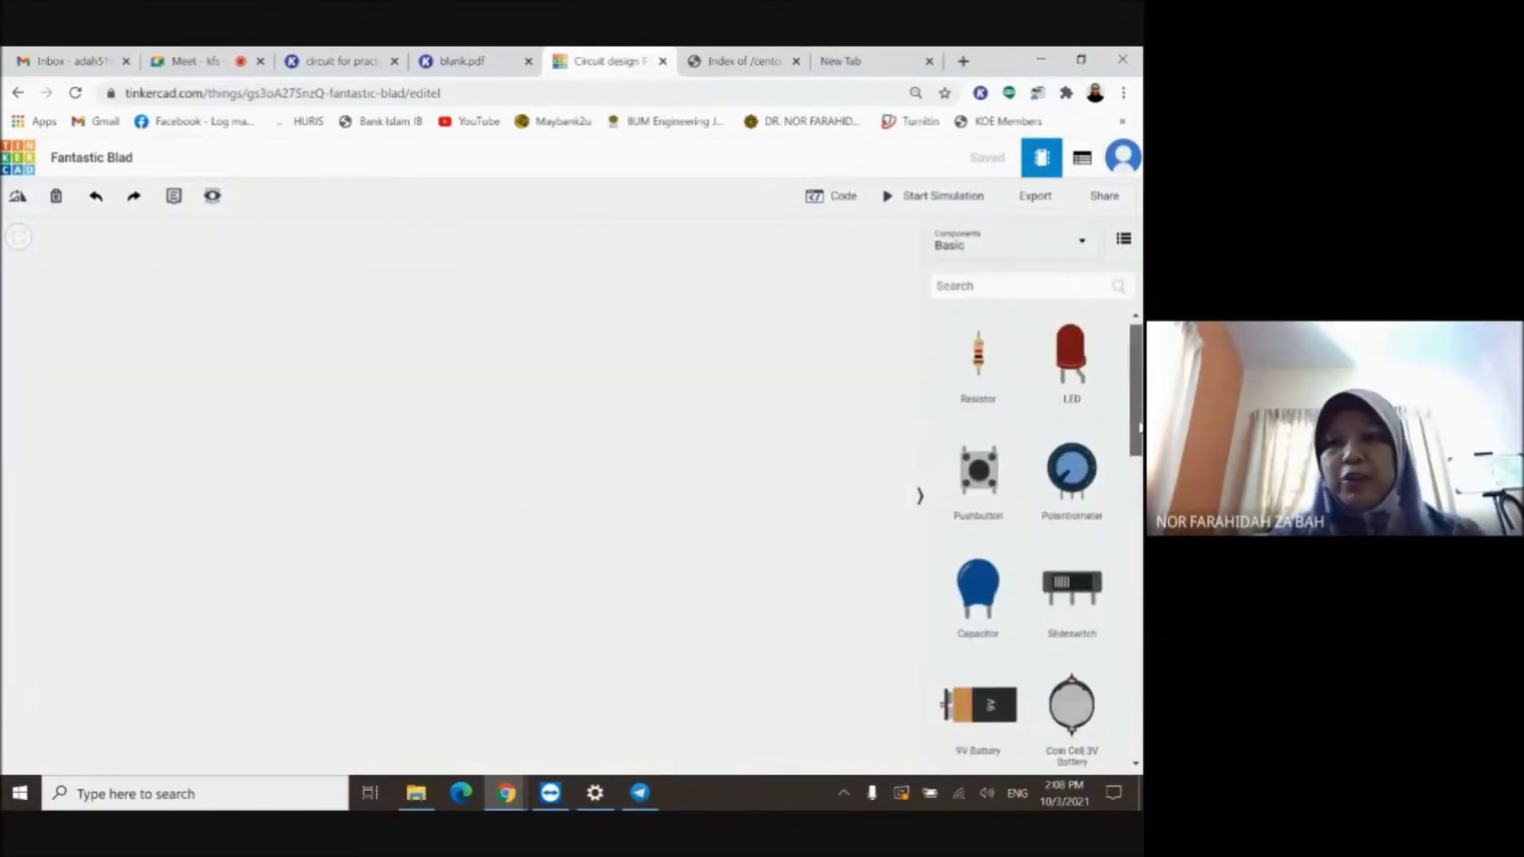
scroll(1071, 476, "down", 5)
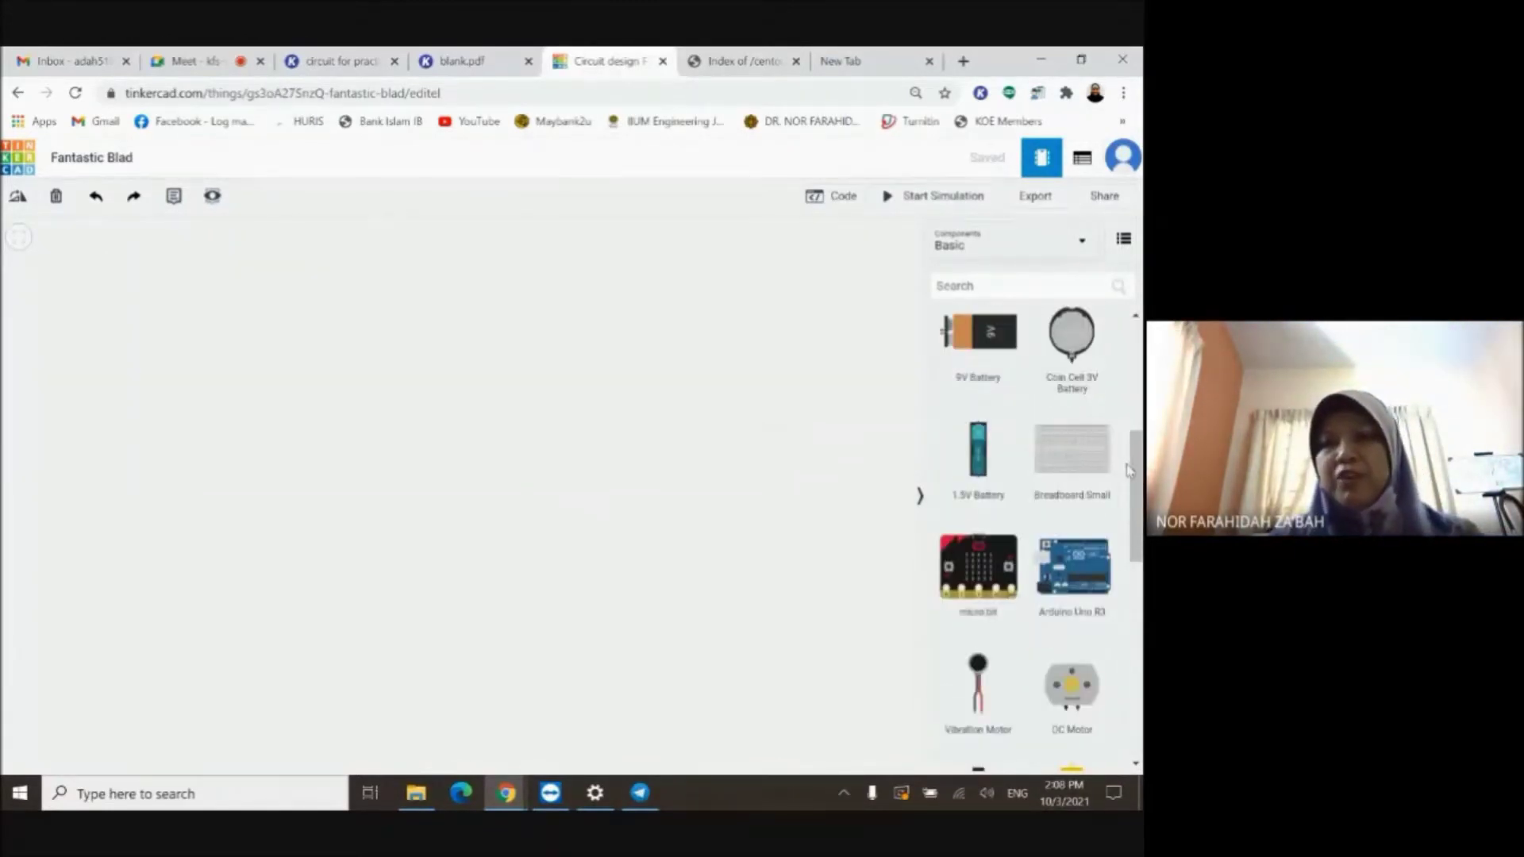
left_click_drag(1135, 476, 1135, 385)
left_click(972, 283)
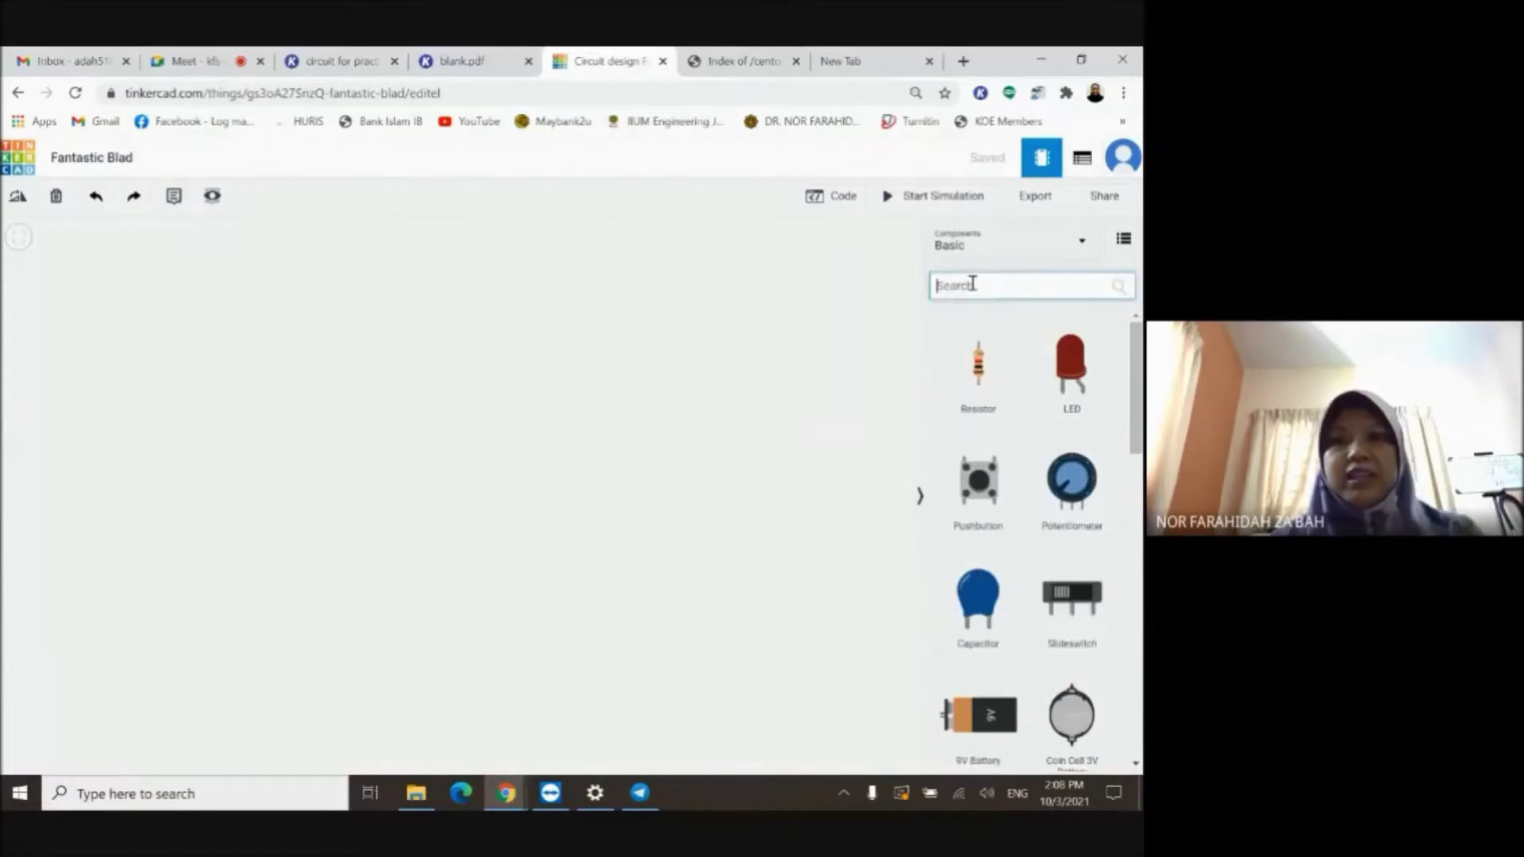
type("bre")
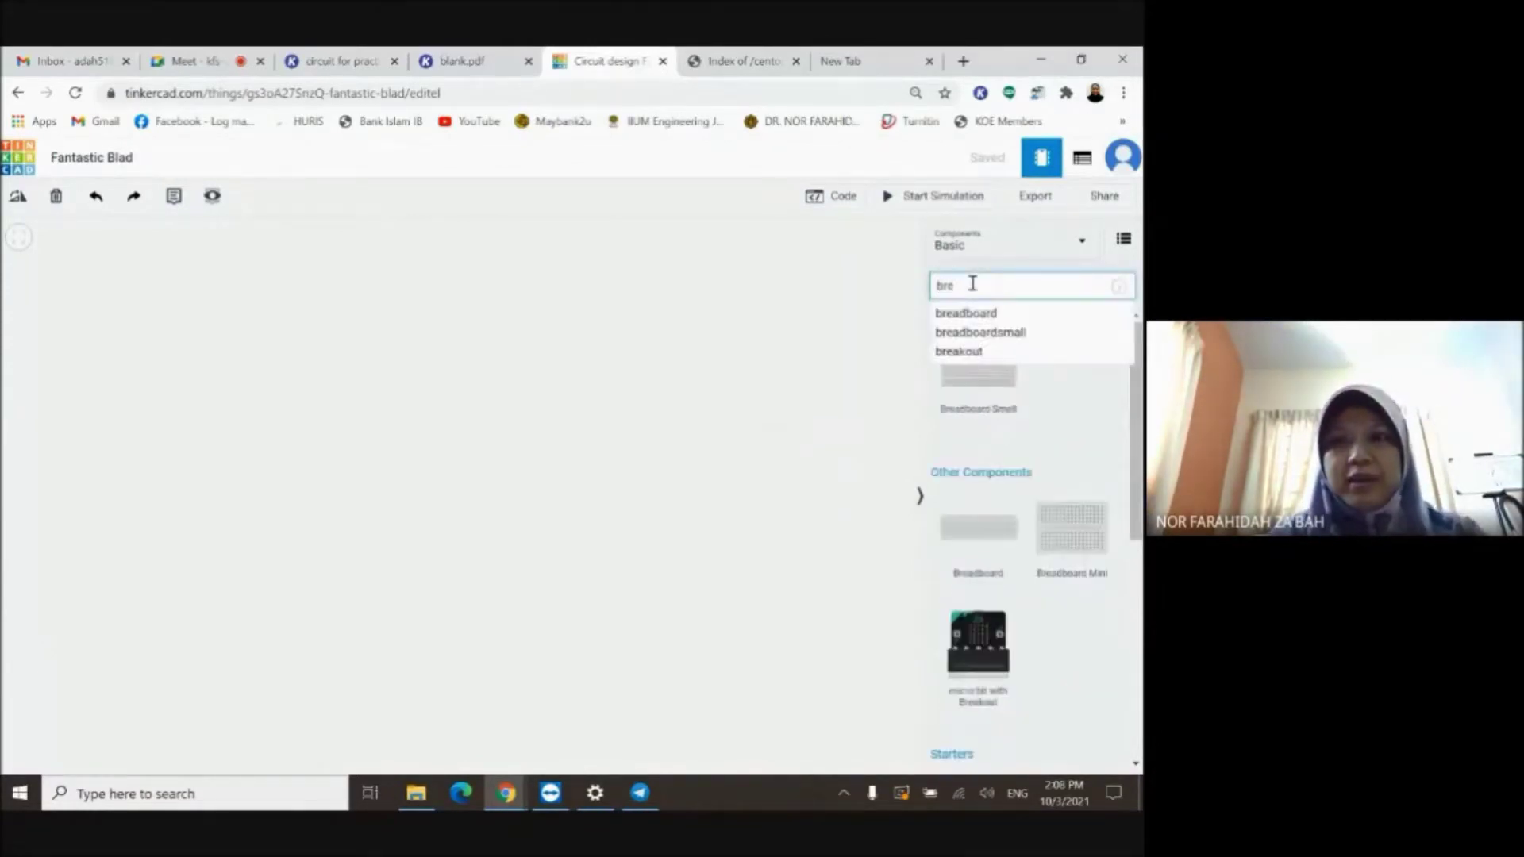
left_click(974, 314)
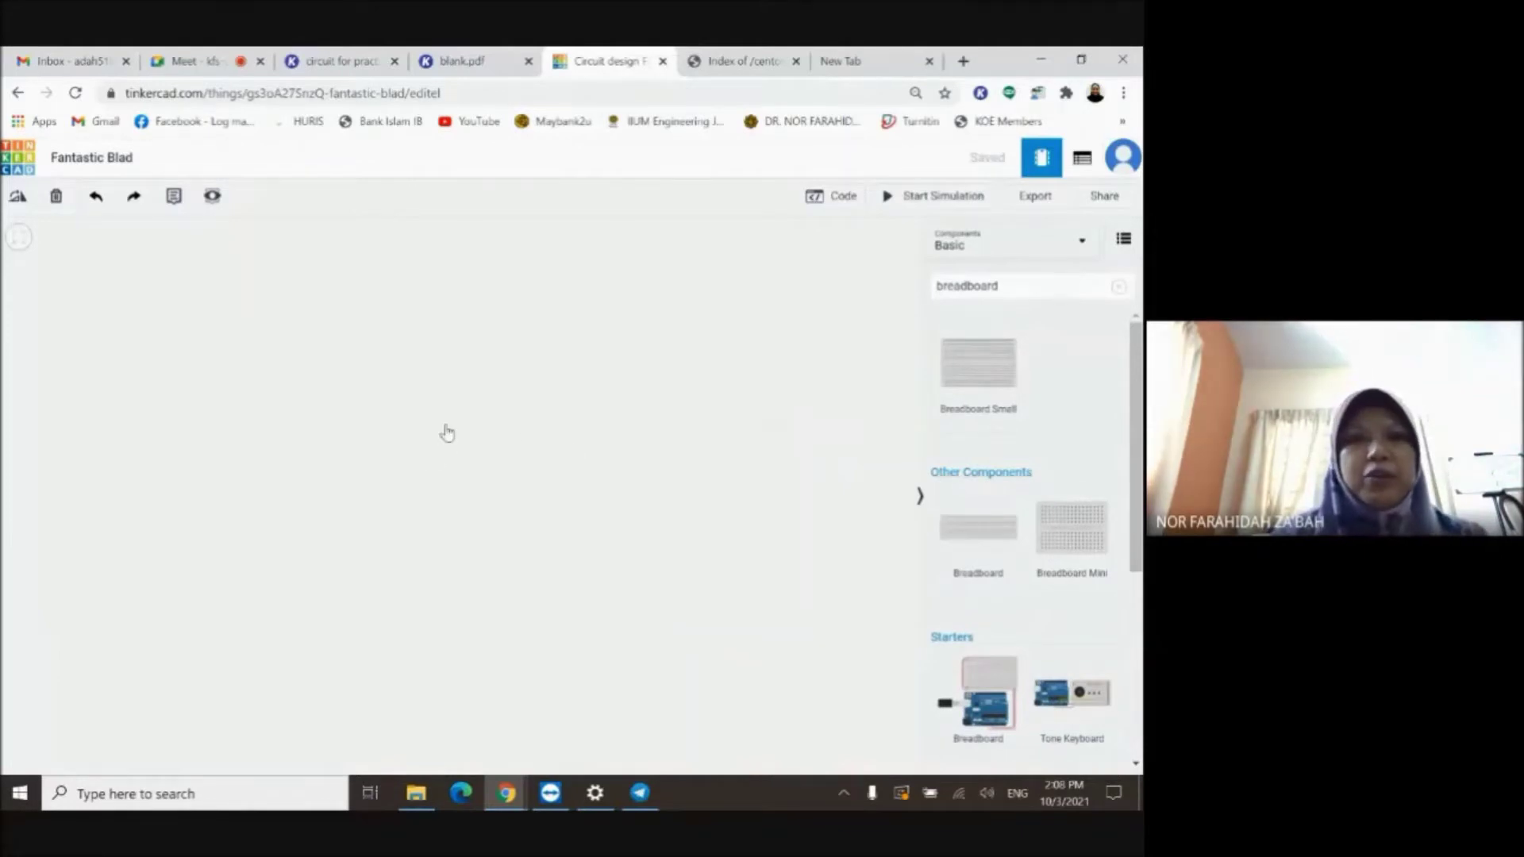
left_click_drag(978, 363, 454, 435)
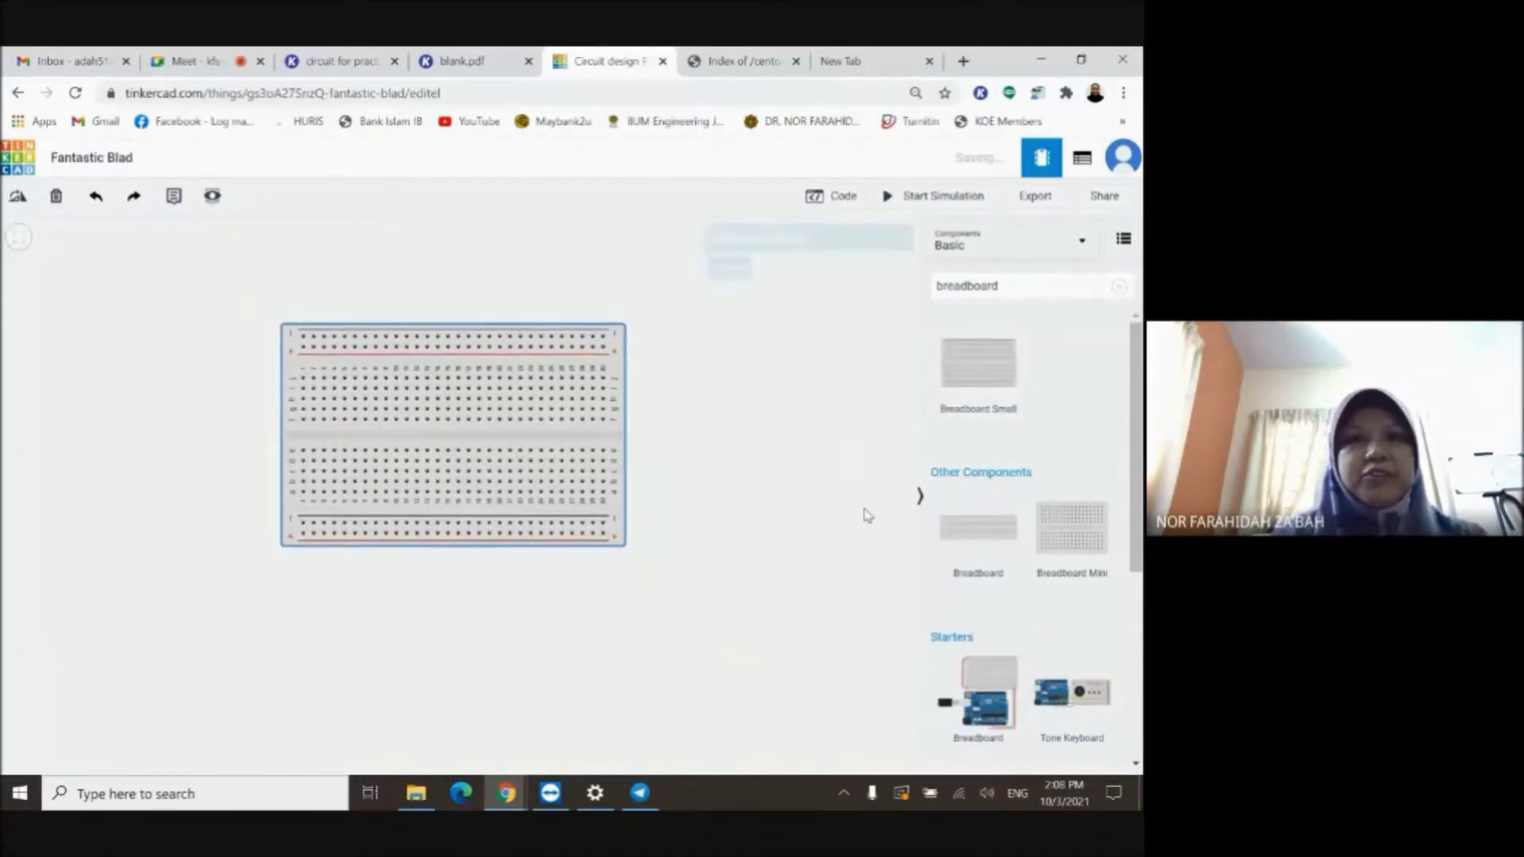
Rotate the small breadboard to a vertical orientation with row 1 at its upper end.
scroll(779, 588, "up", 2)
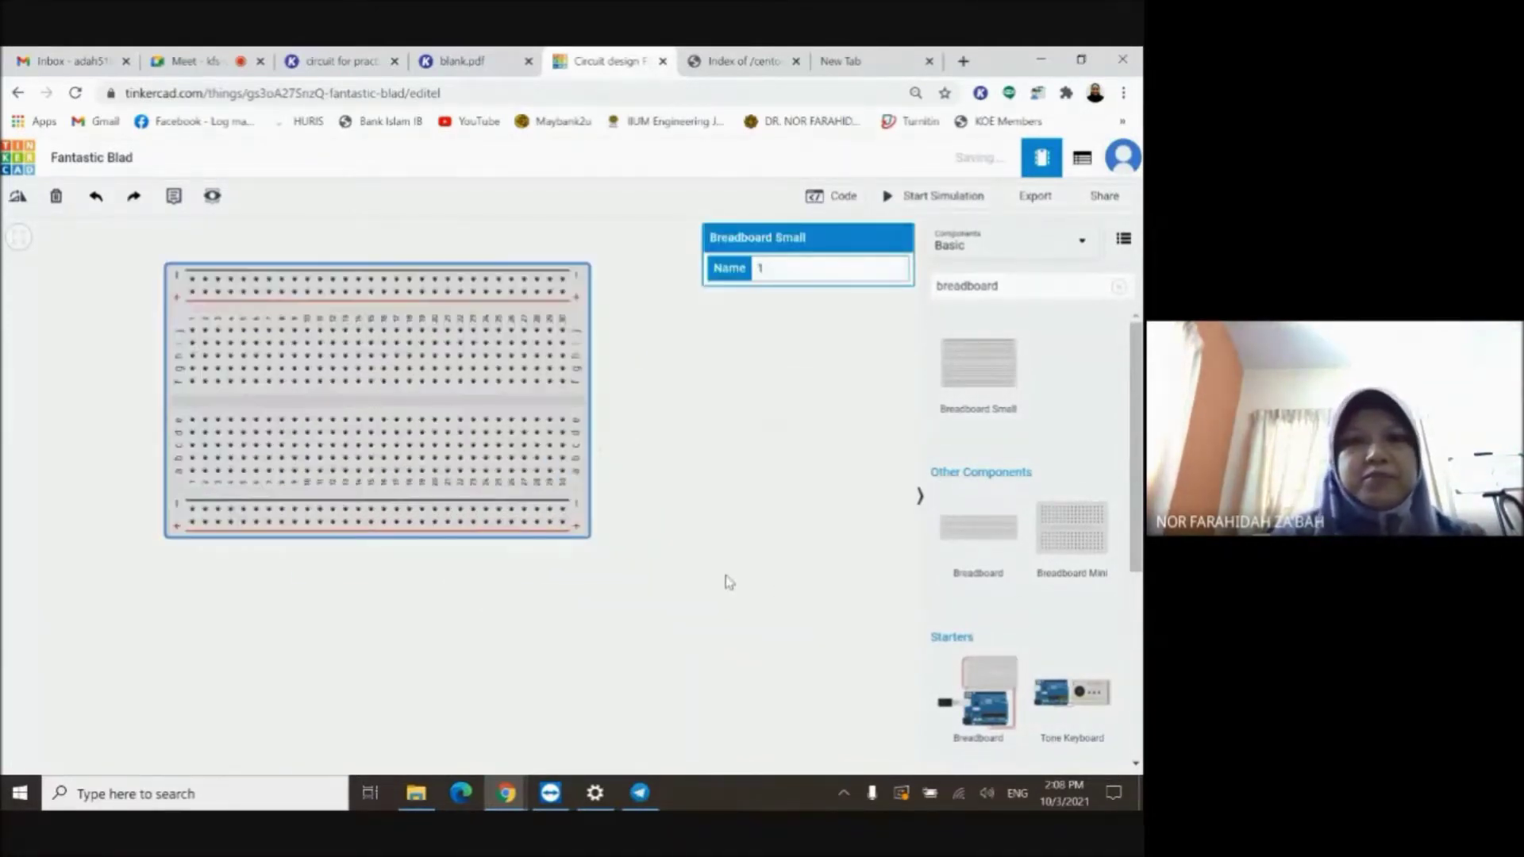
left_click_drag(704, 547, 745, 587)
scroll(684, 506, "up", 1)
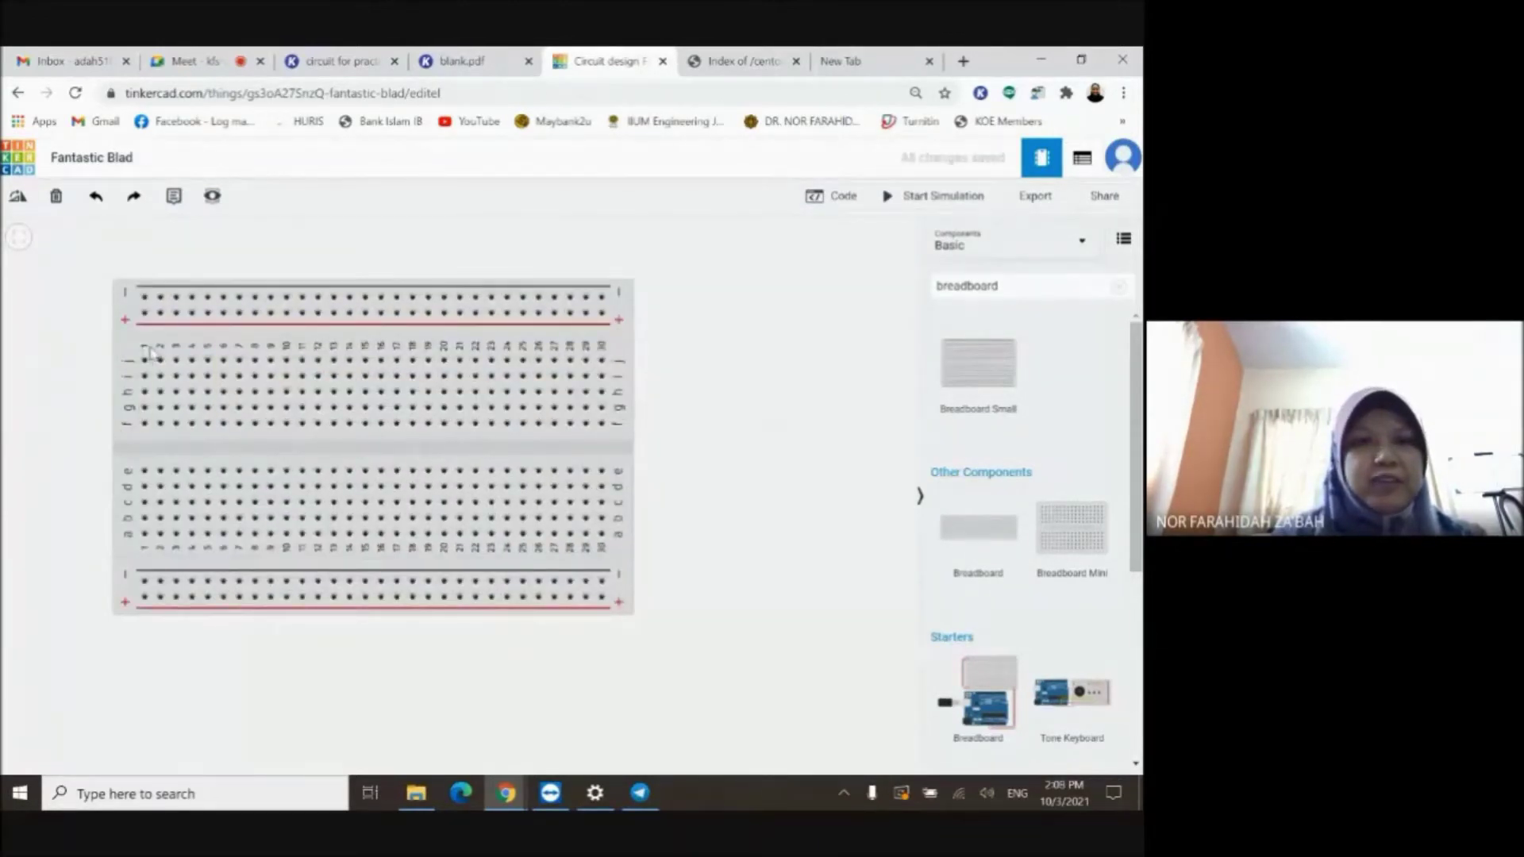
left_click(633, 307)
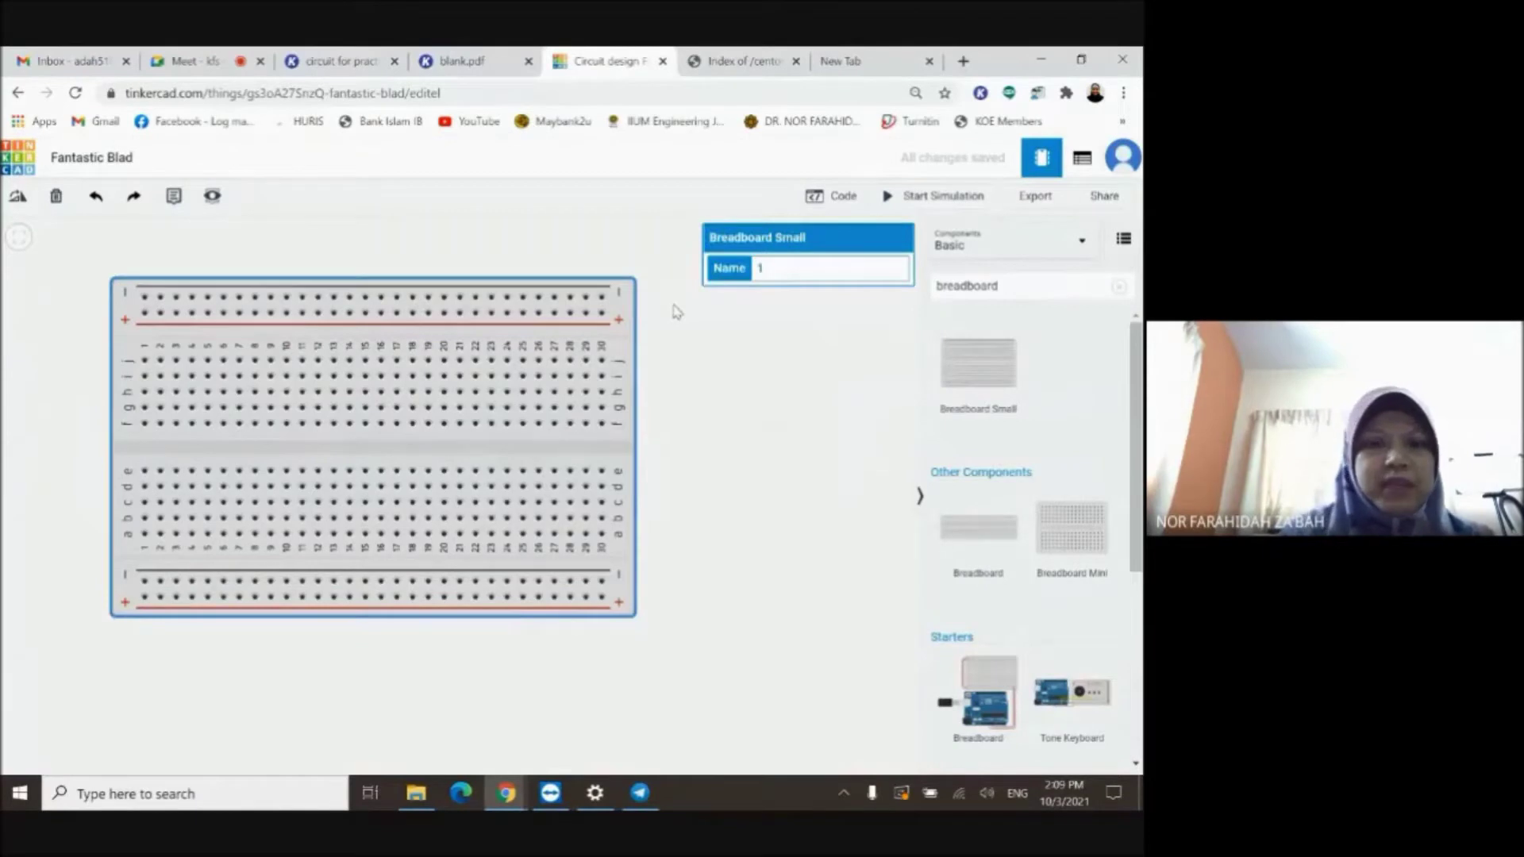
key("r")
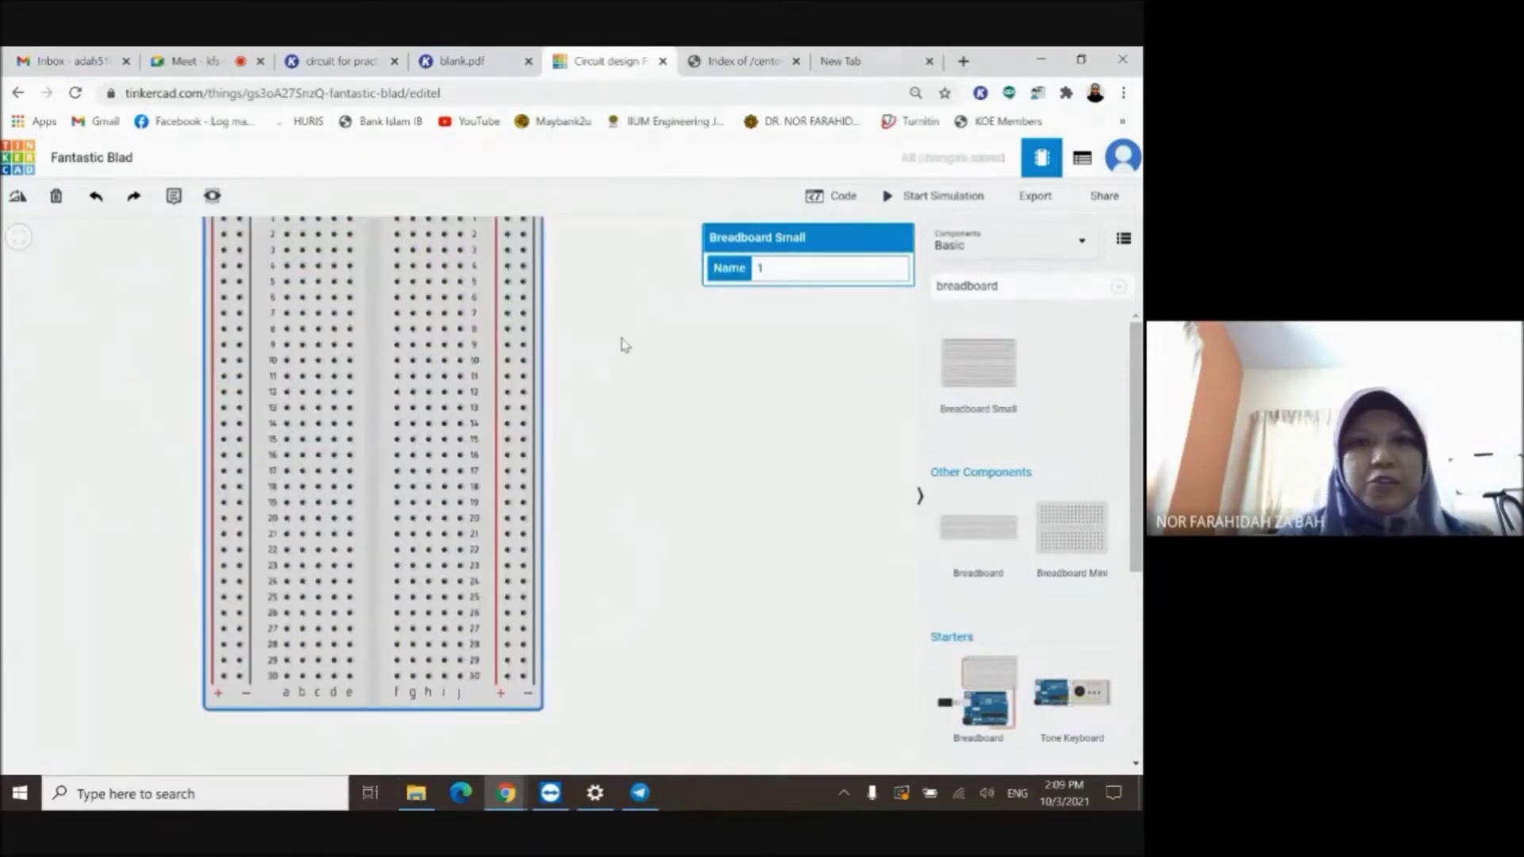
scroll(623, 345, "down", 1)
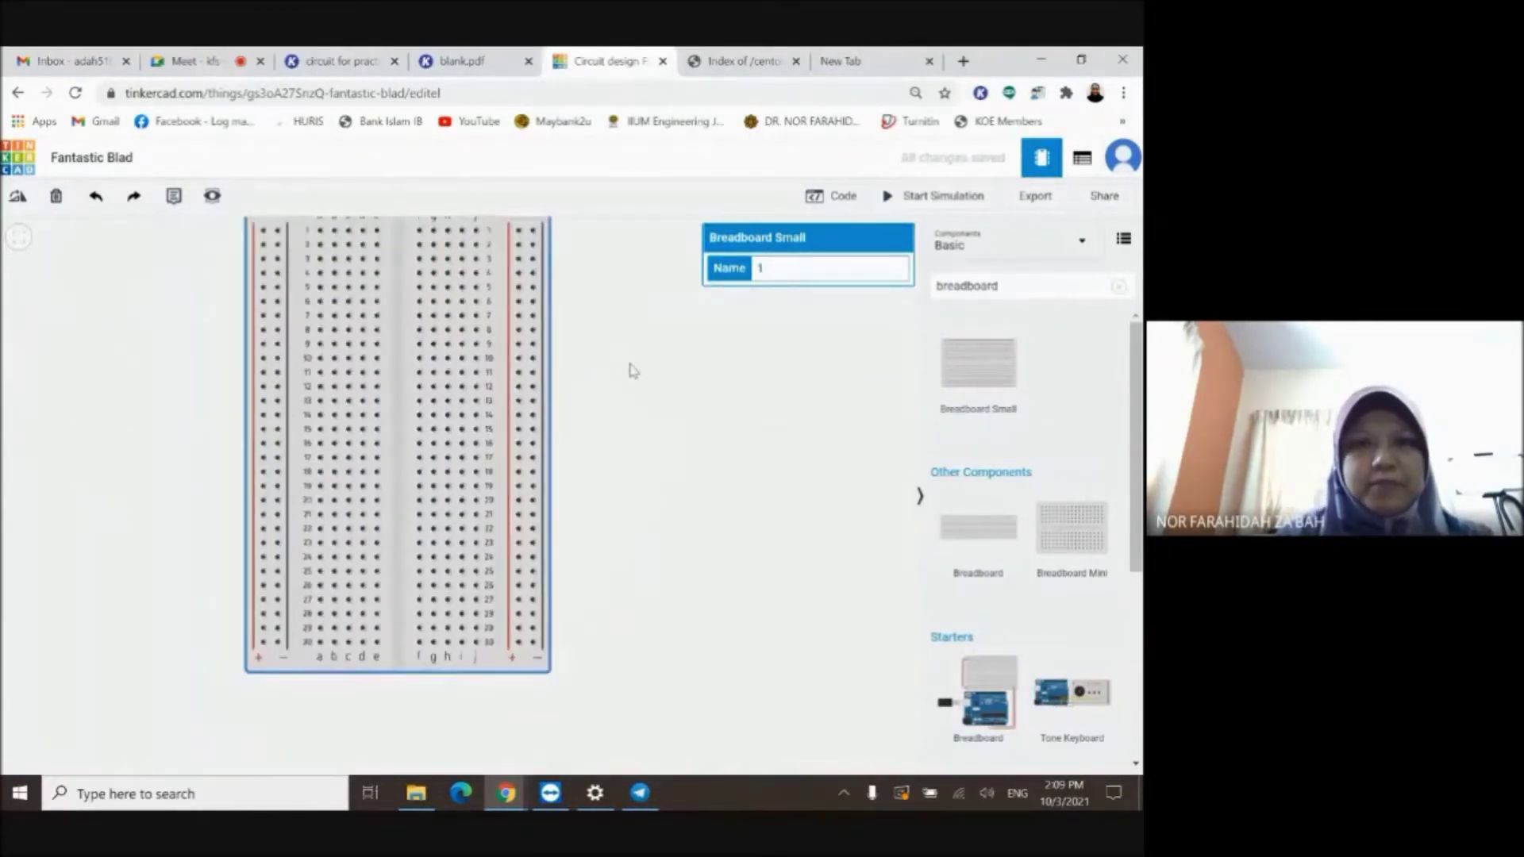
left_click_drag(626, 367, 661, 366)
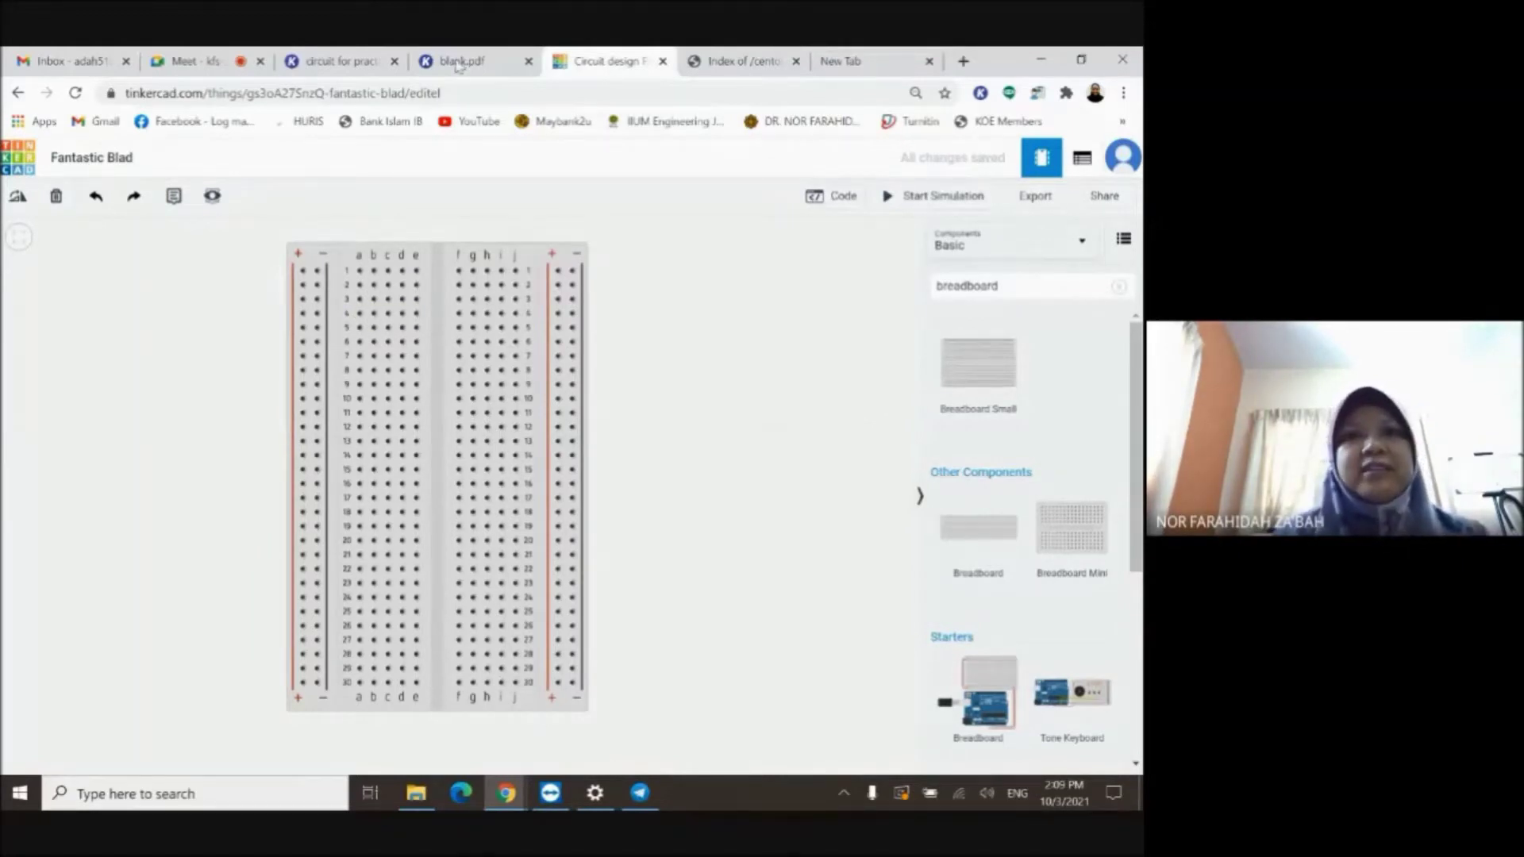
Check the circuit diagram, search the Tinkercad components for resistor and bring a Resistor into the workspace beside the breadboard.
left_click(341, 61)
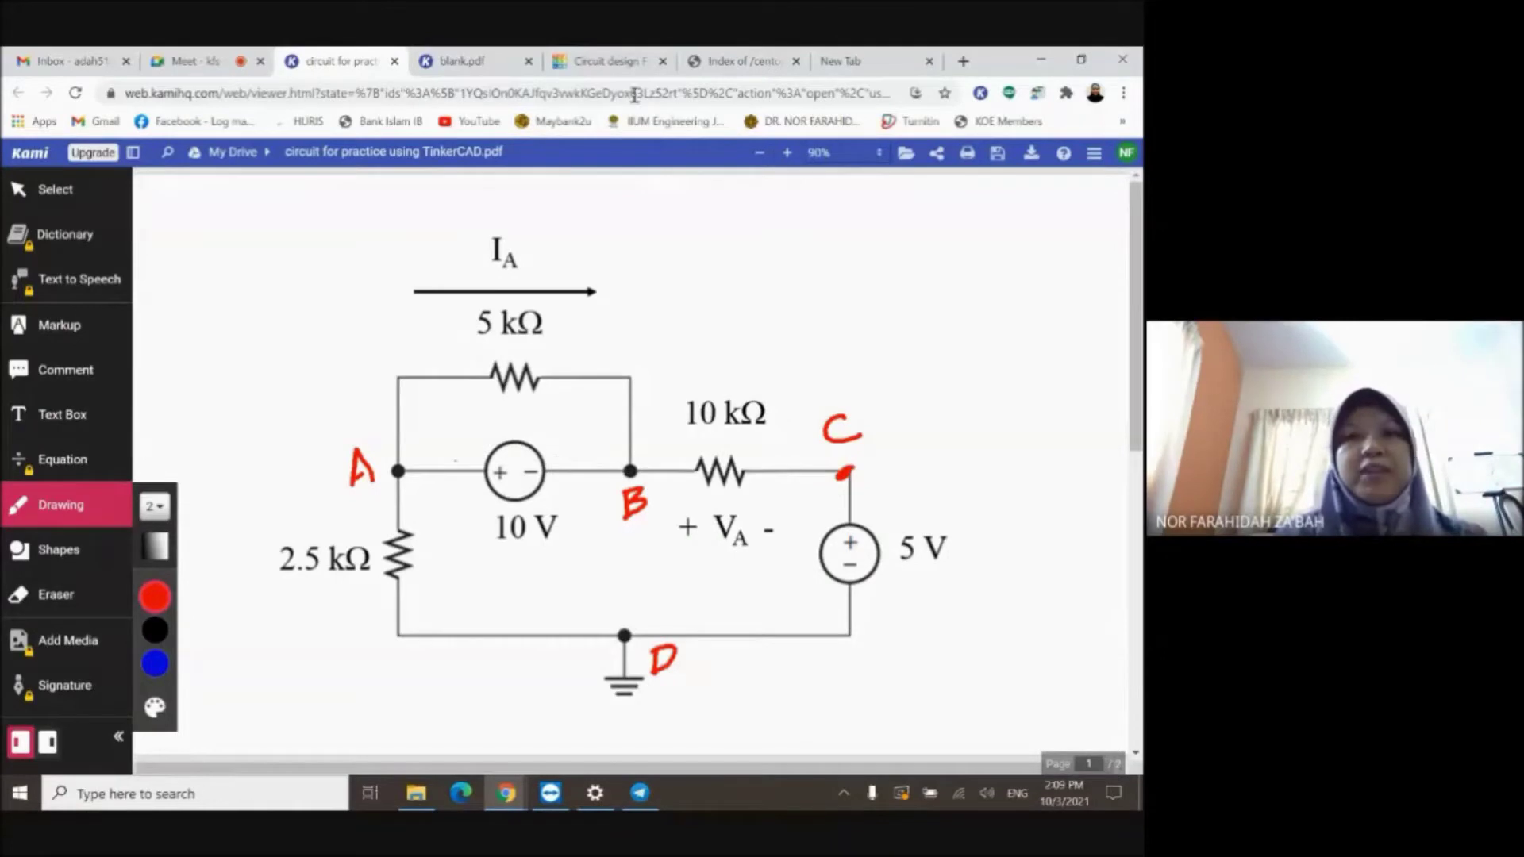
left_click(604, 63)
double_click(988, 288)
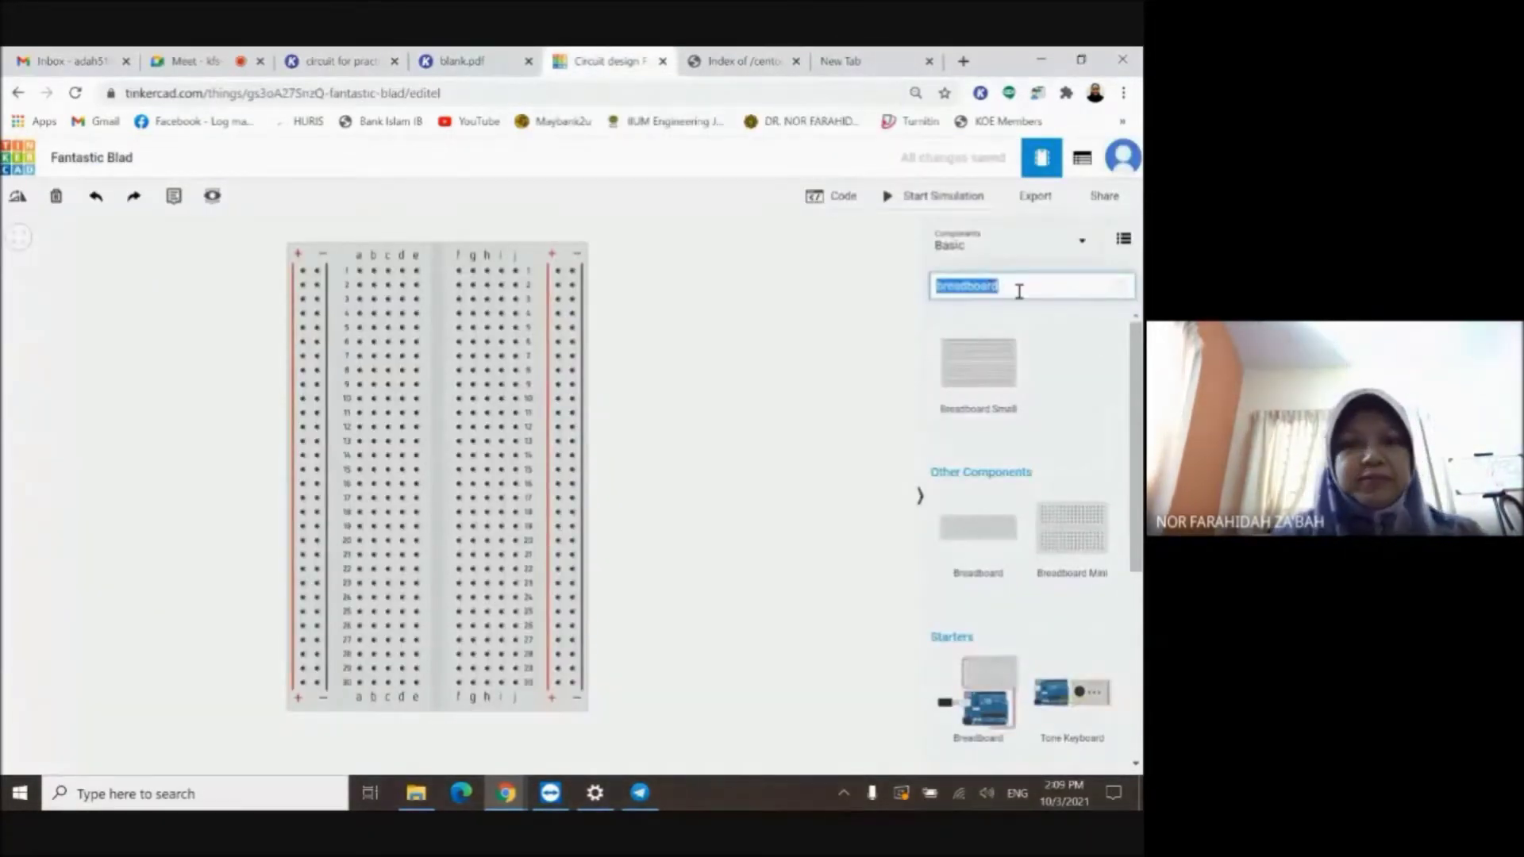
type("RESISTOR")
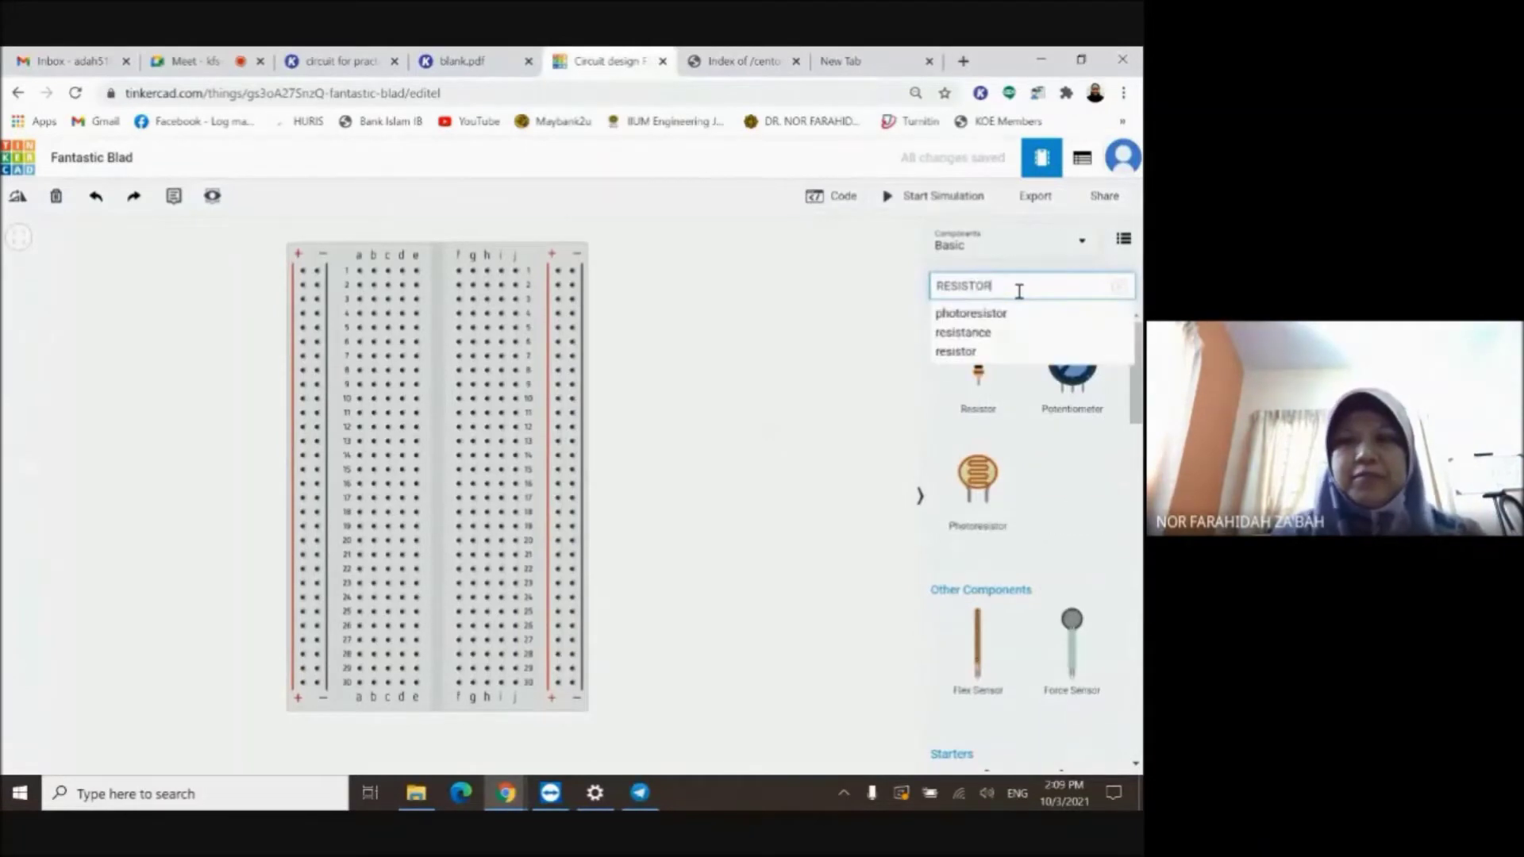
left_click(957, 350)
left_click_drag(977, 372, 692, 373)
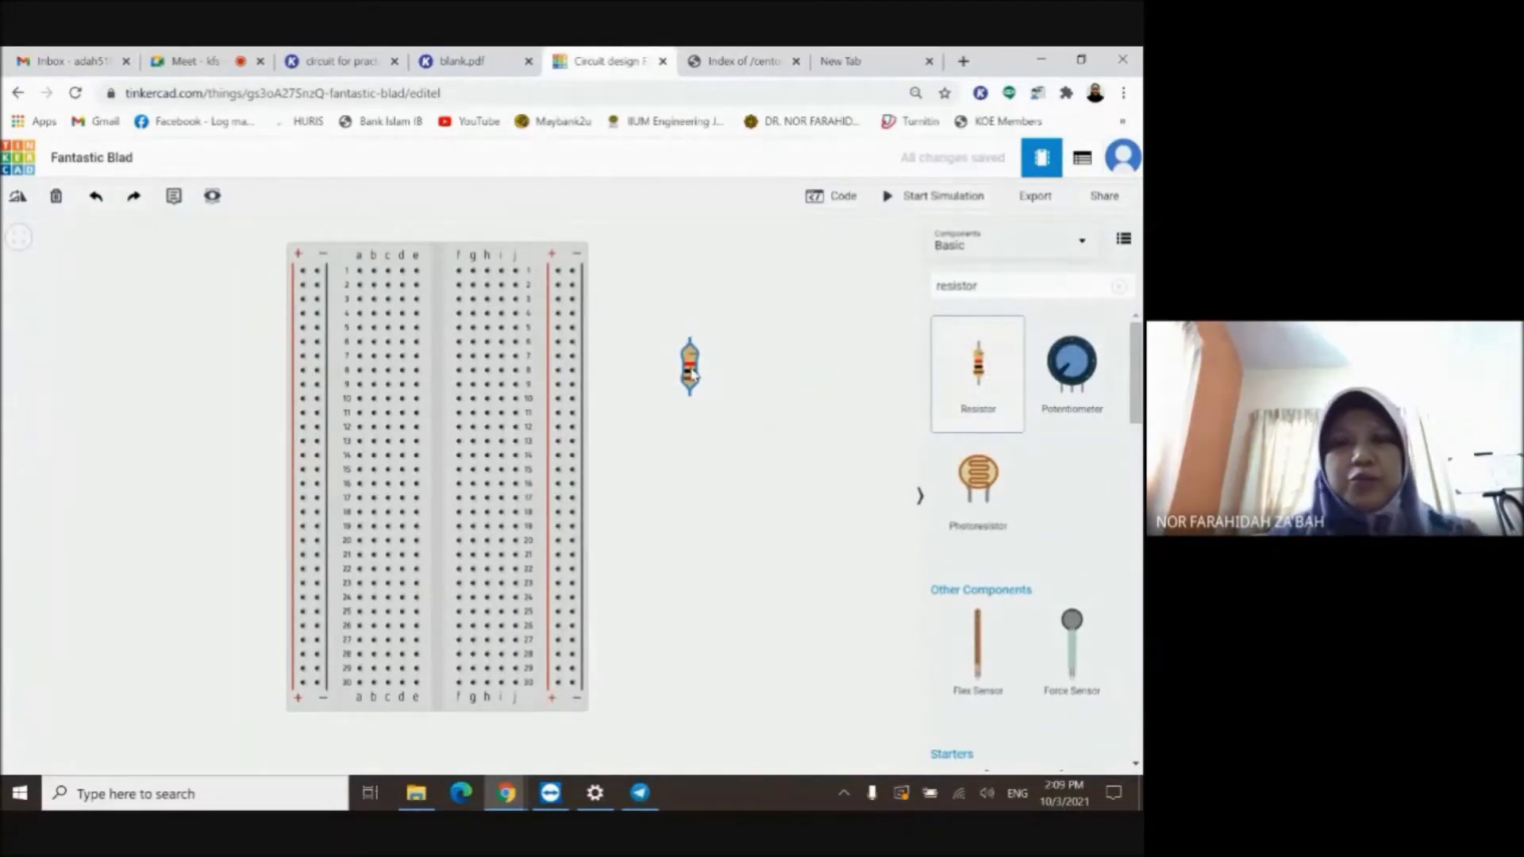
Try the resistor horizontally along row 2, rotate it upright and place it in column c between rows 1 and 5.
key("r")
key("r")
key("r")
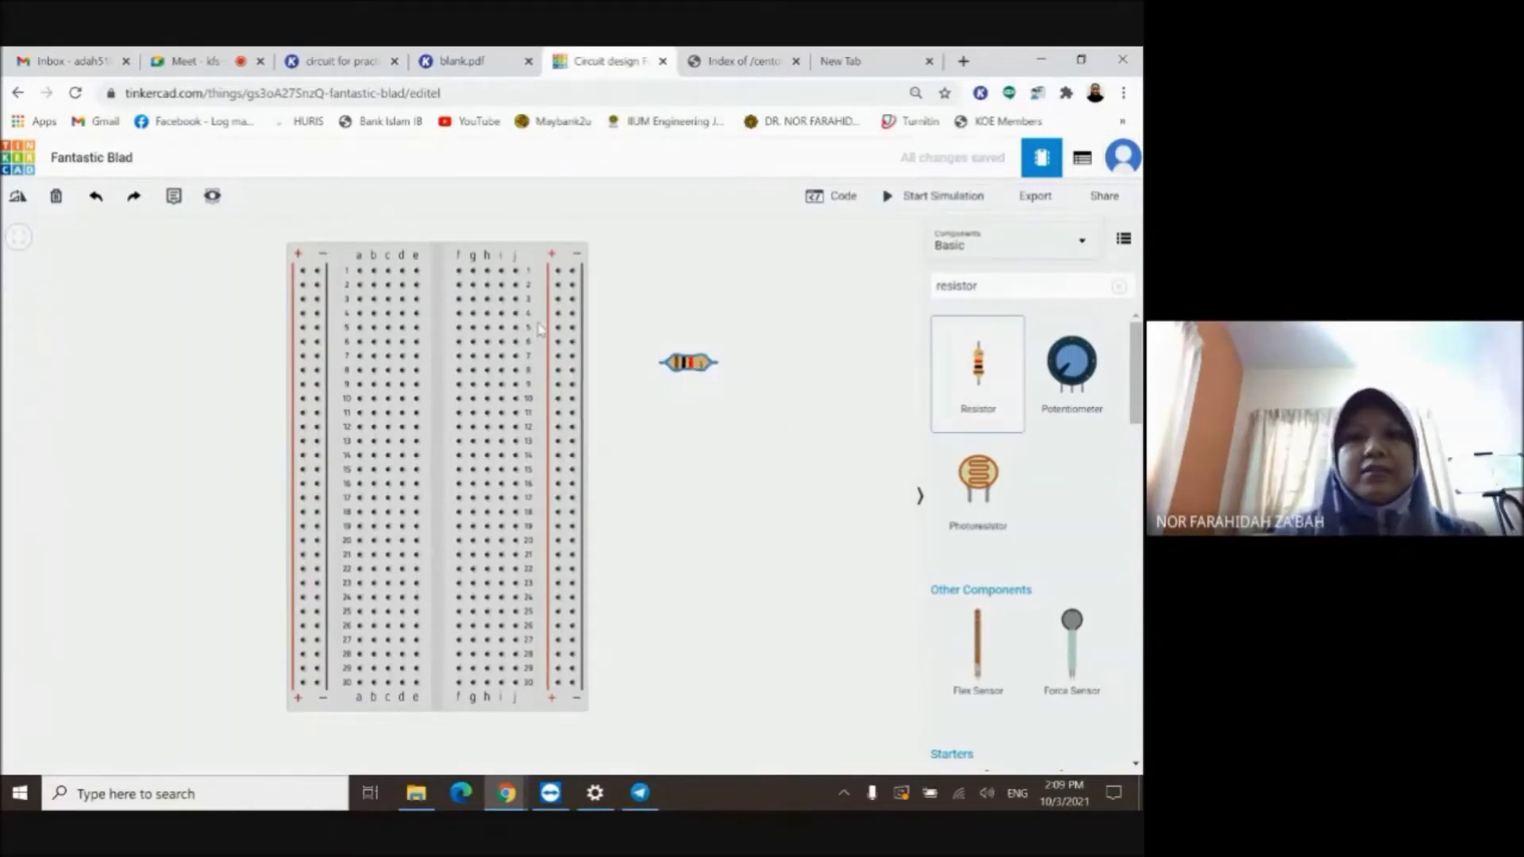
left_click_drag(539, 328, 393, 295)
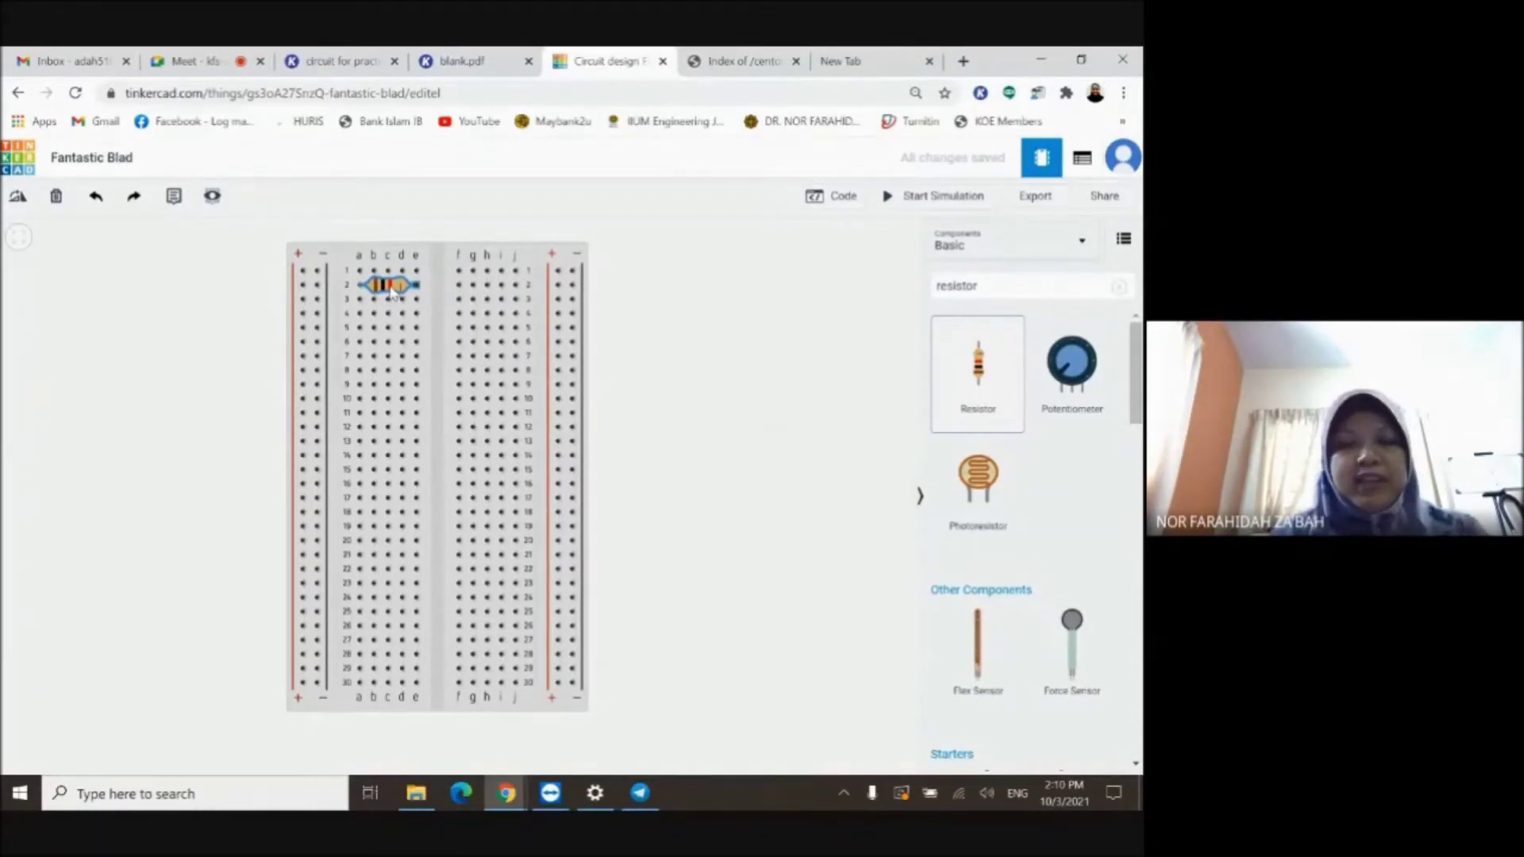
key("ctrl+r")
key("ctrl+r")
key("ctrl+r")
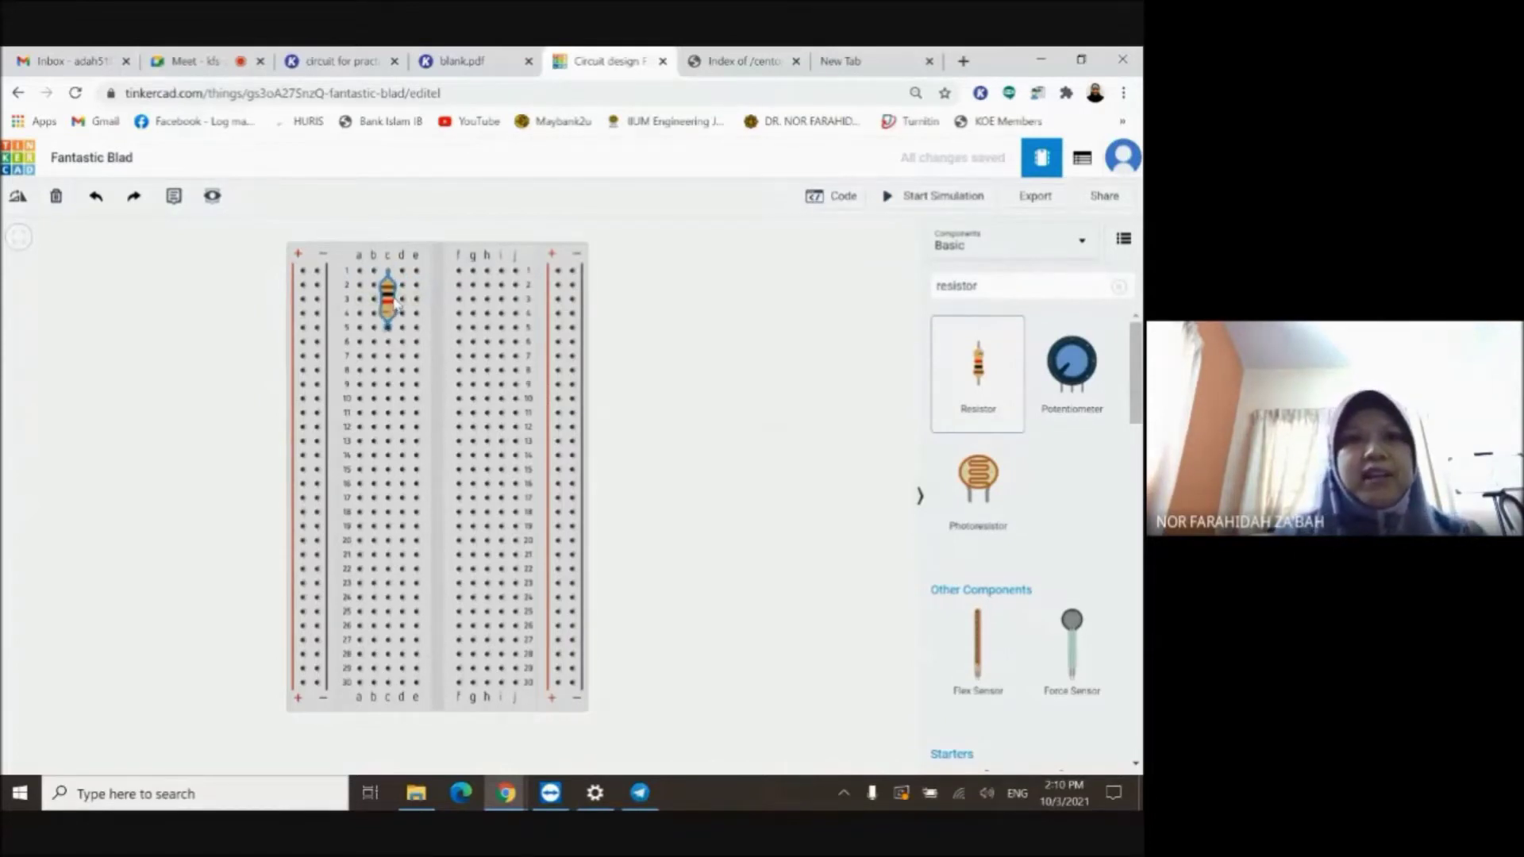
left_click(395, 303)
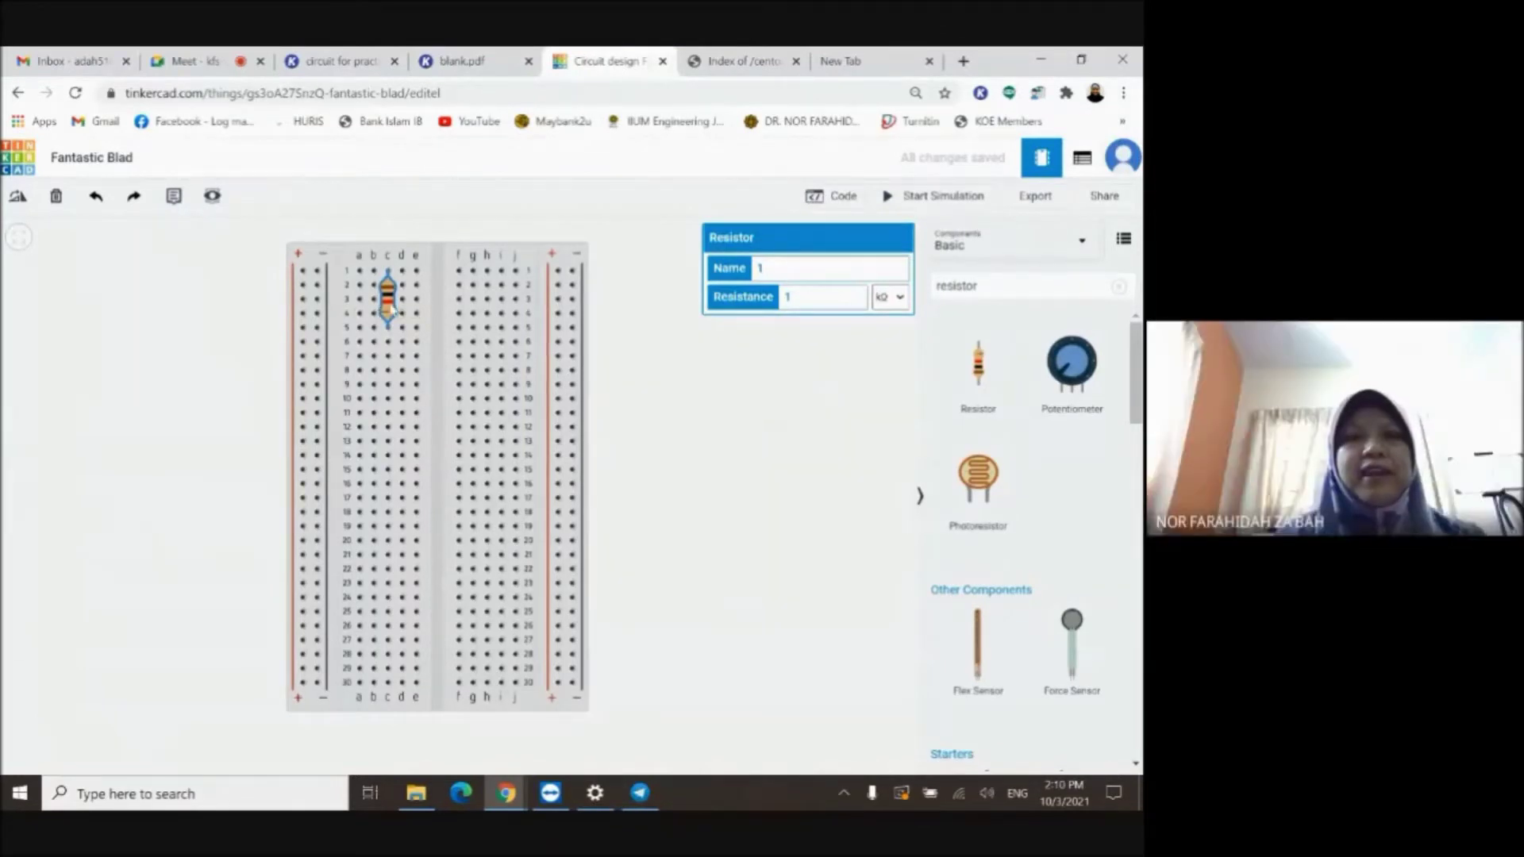
left_click(712, 401)
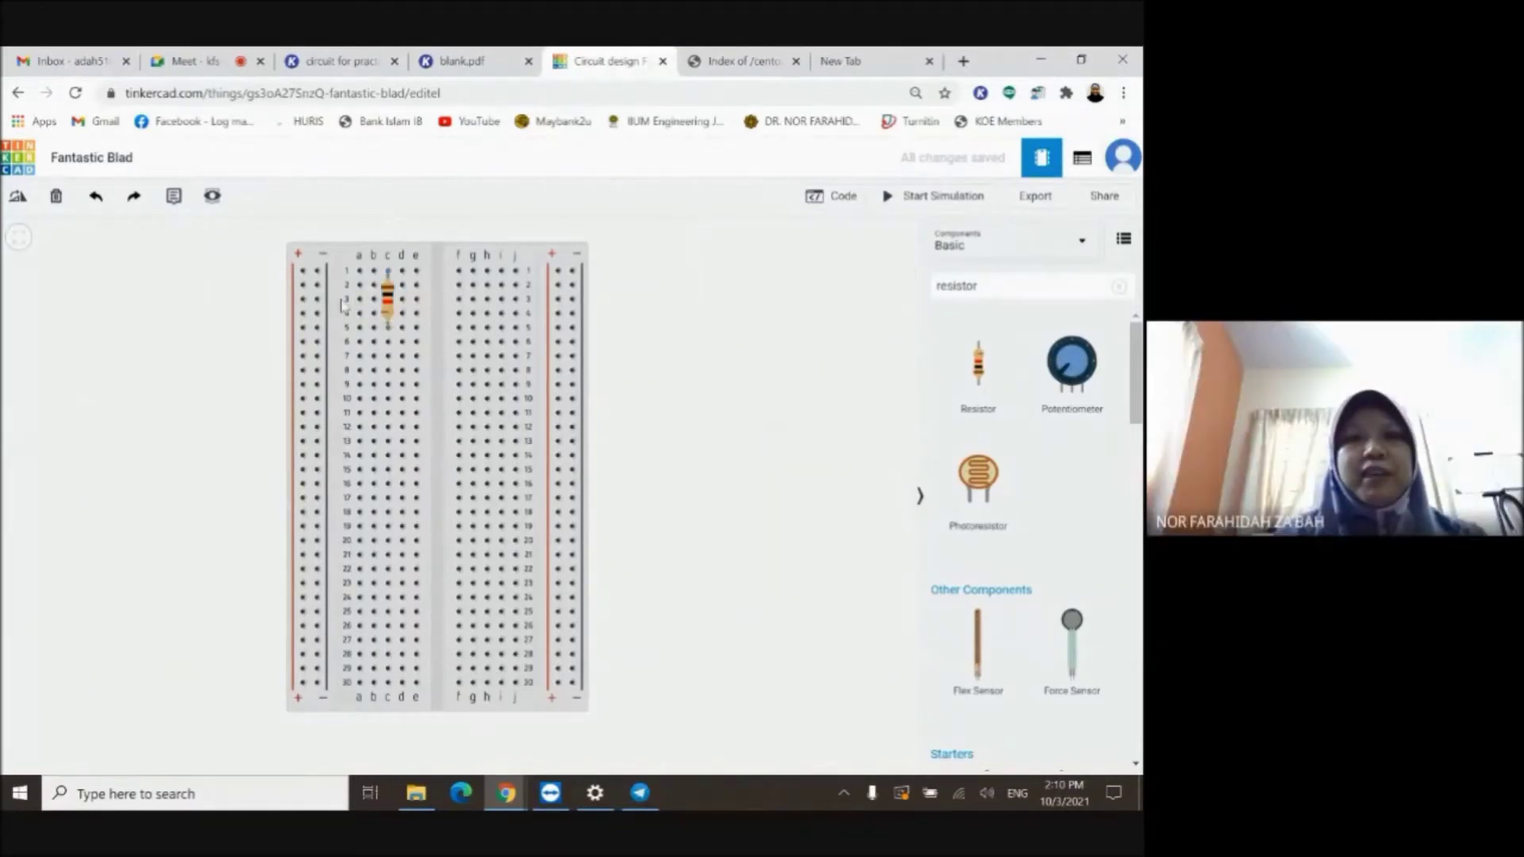
Rotate the resistor to horizontal and move it to row 6, bridging the breadboard's centre gap from column d to f.
left_click(389, 297)
key("r")
key("r")
key("r")
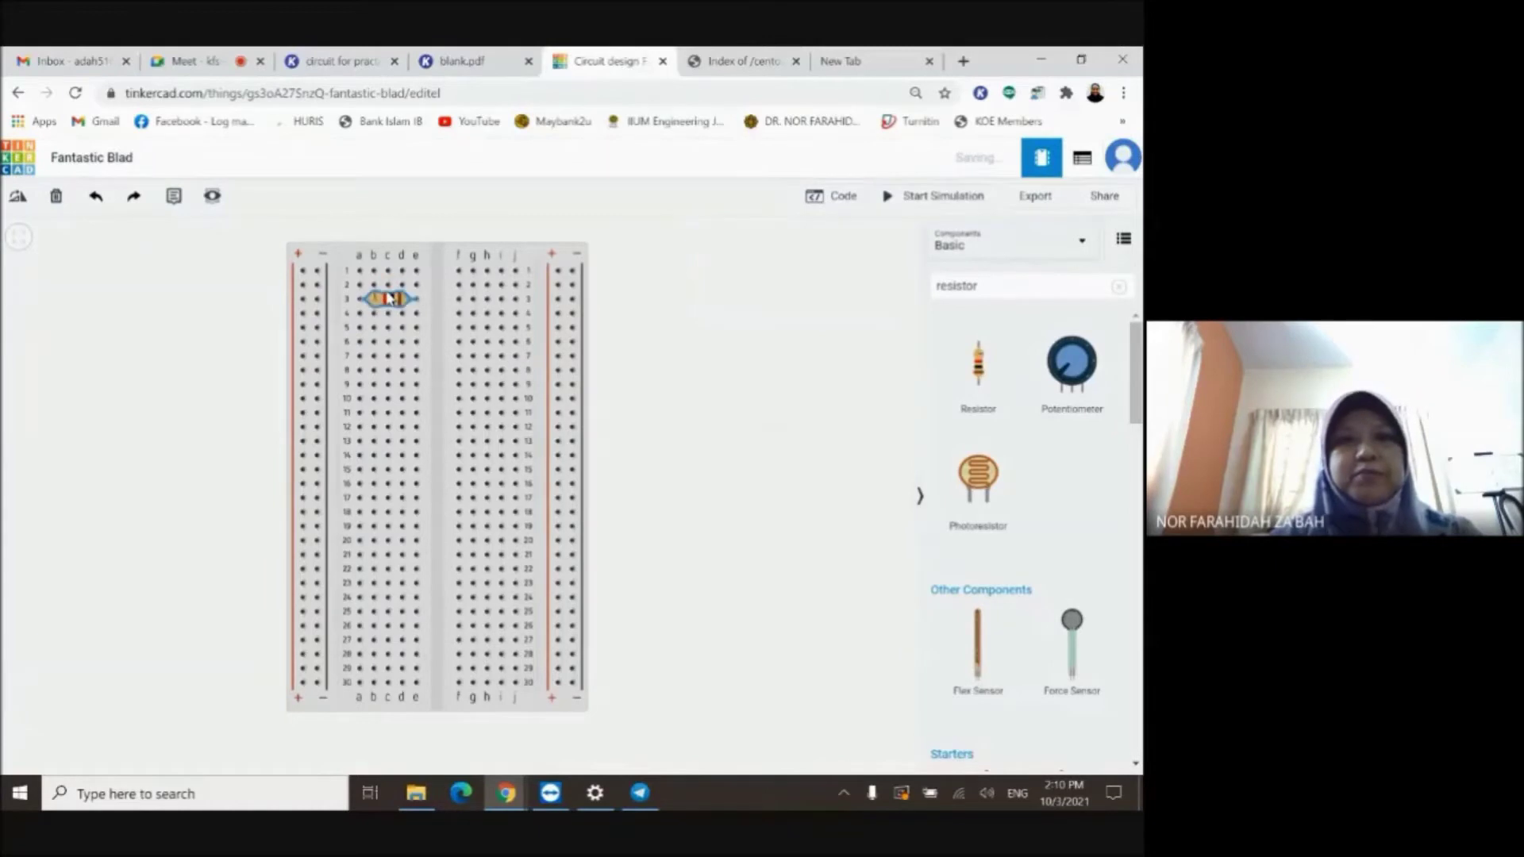
left_click_drag(386, 308, 430, 351)
left_click(667, 442)
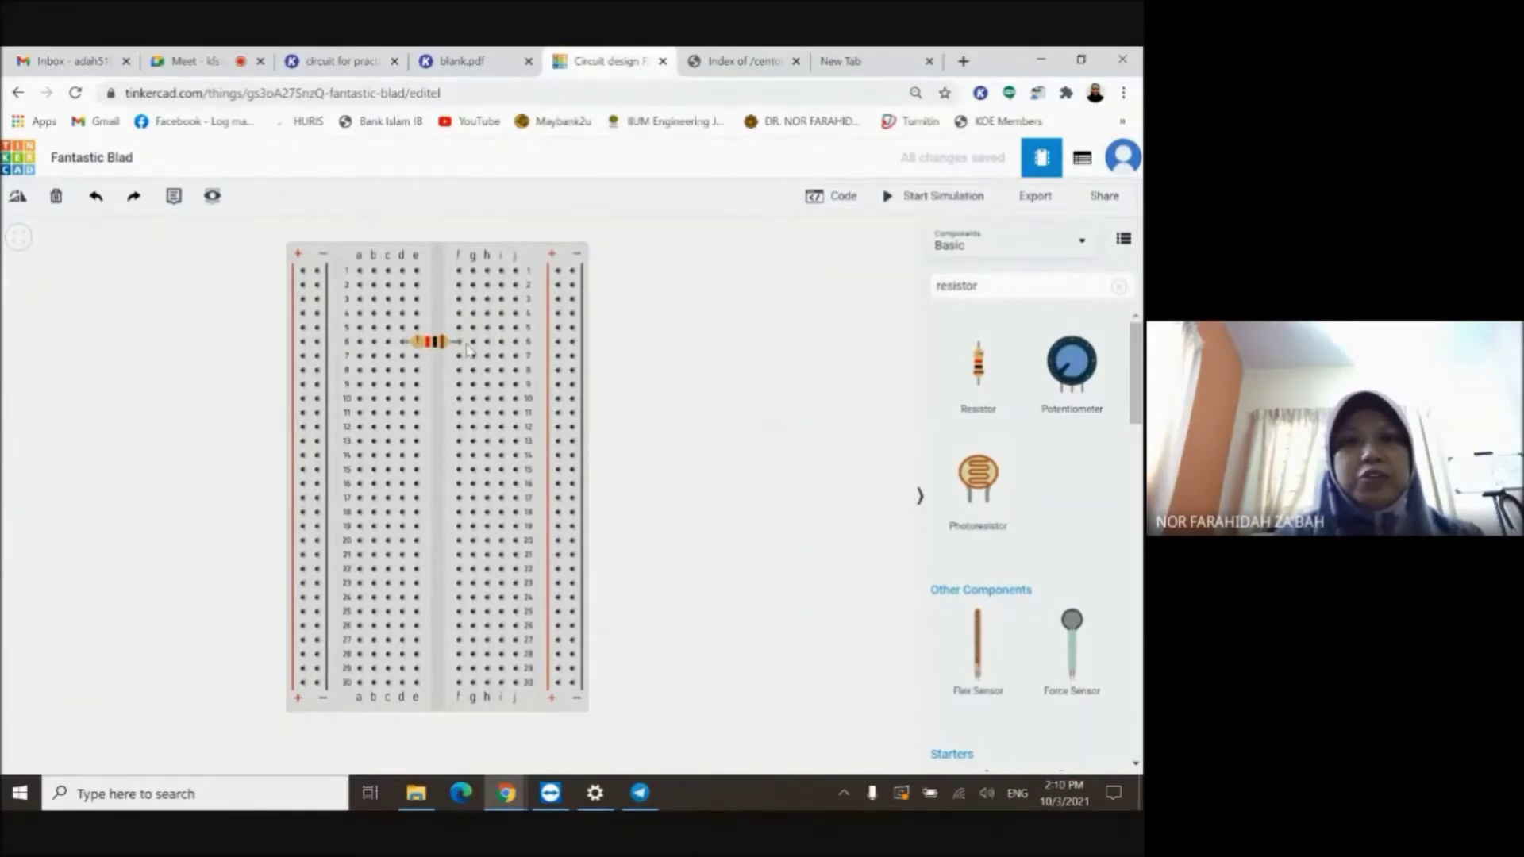
left_click(401, 344)
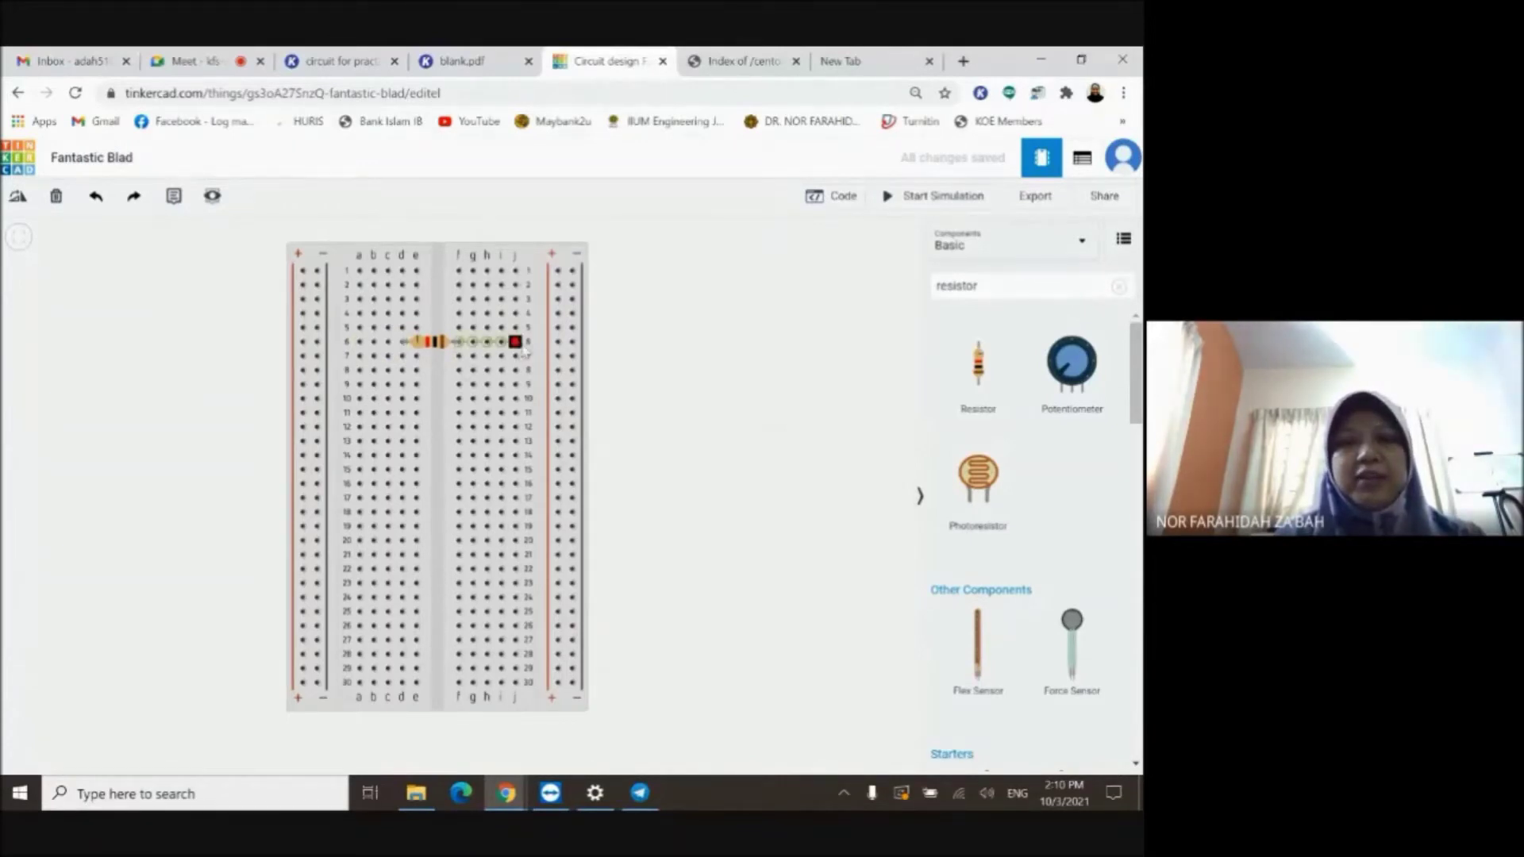
key("Escape")
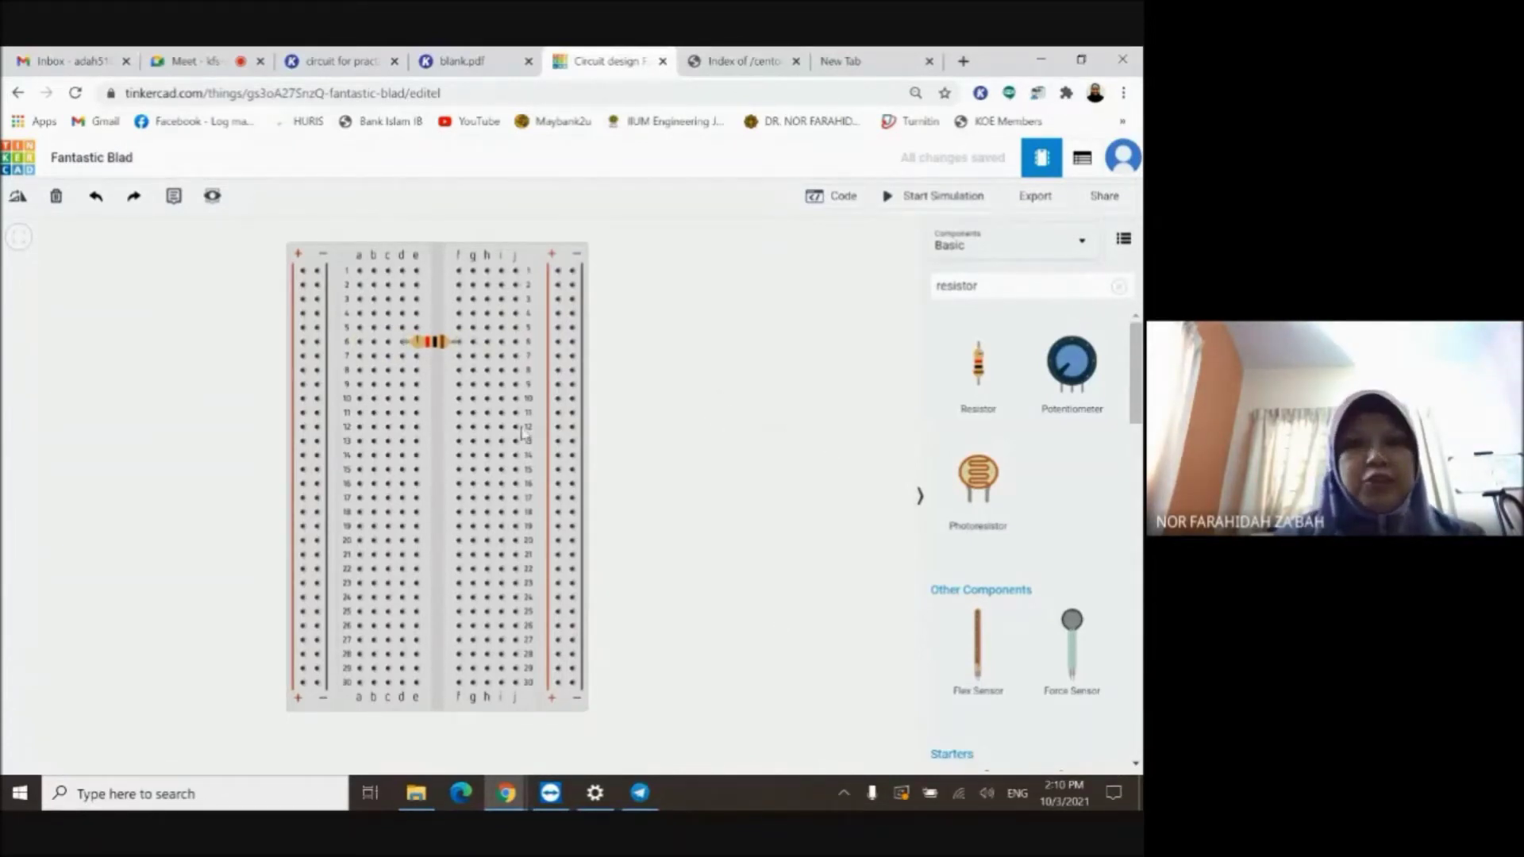
Check the circuit diagram for the resistor's value and set the resistor's resistance to 5 kΩ.
left_click(433, 343)
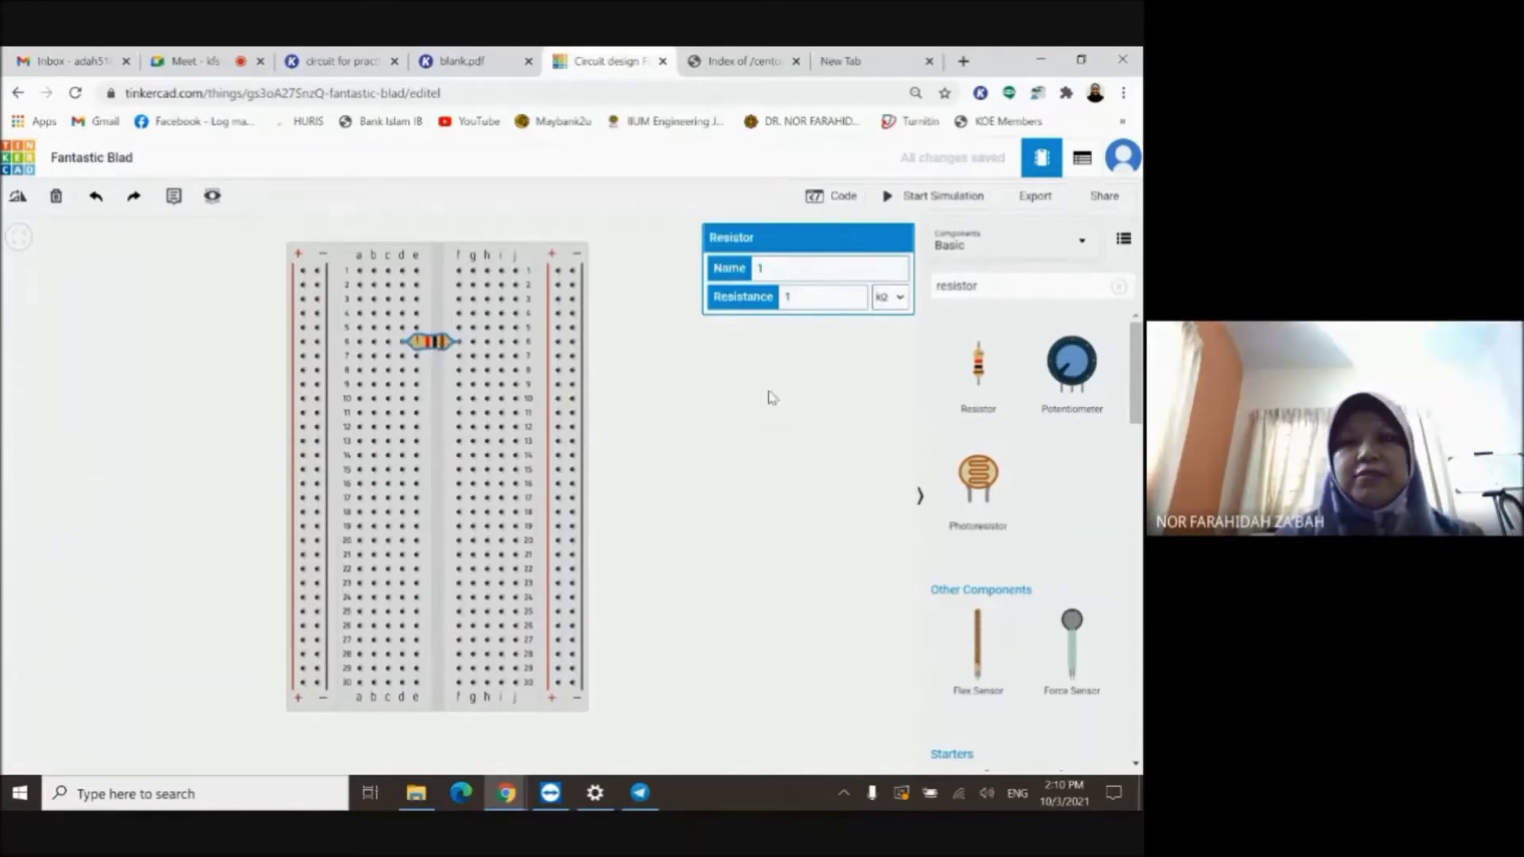
left_click(345, 68)
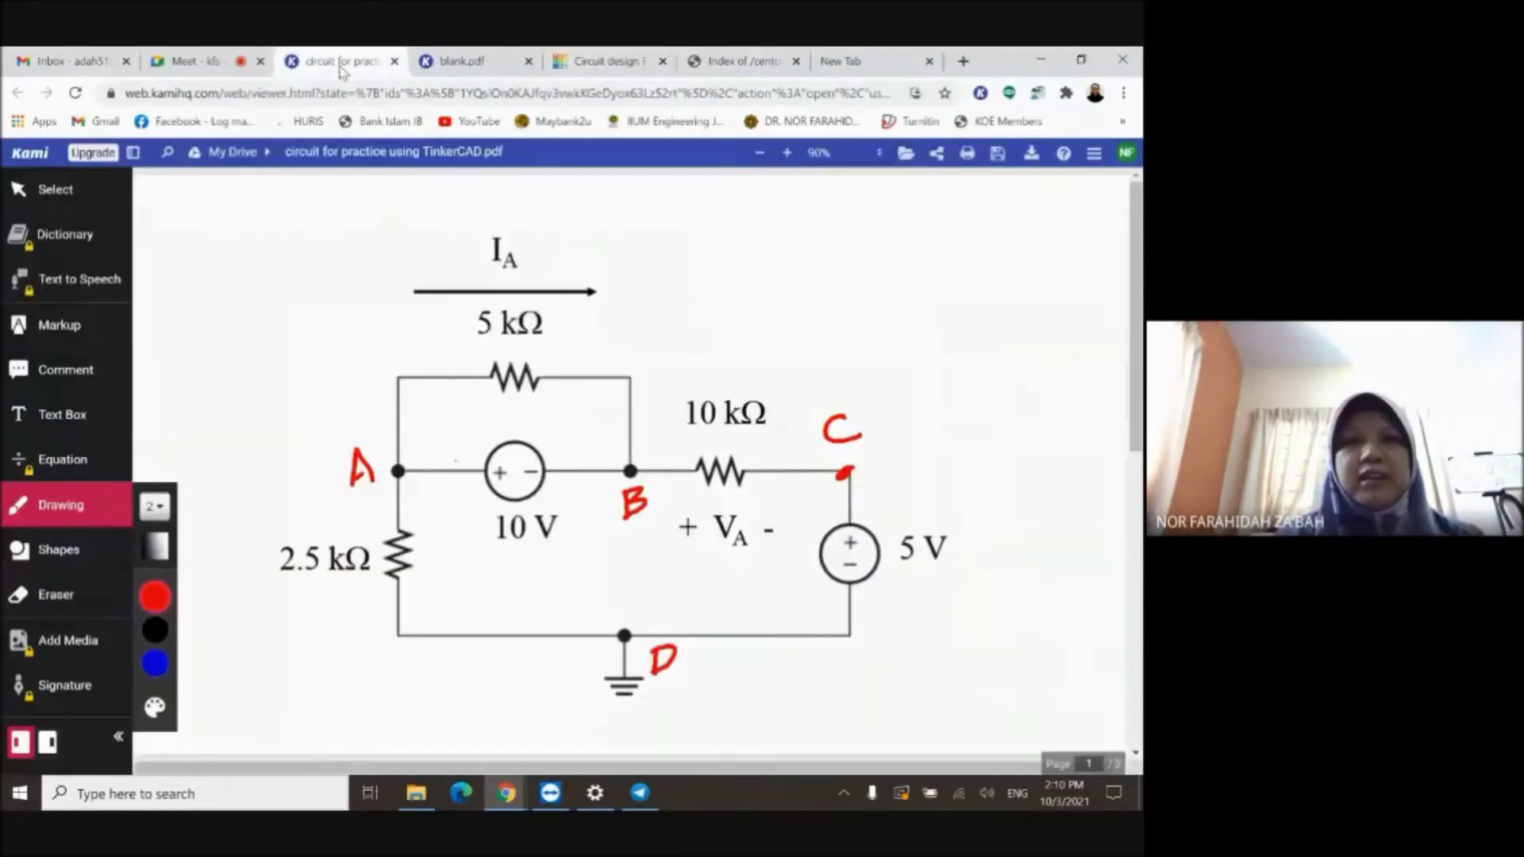
left_click(608, 61)
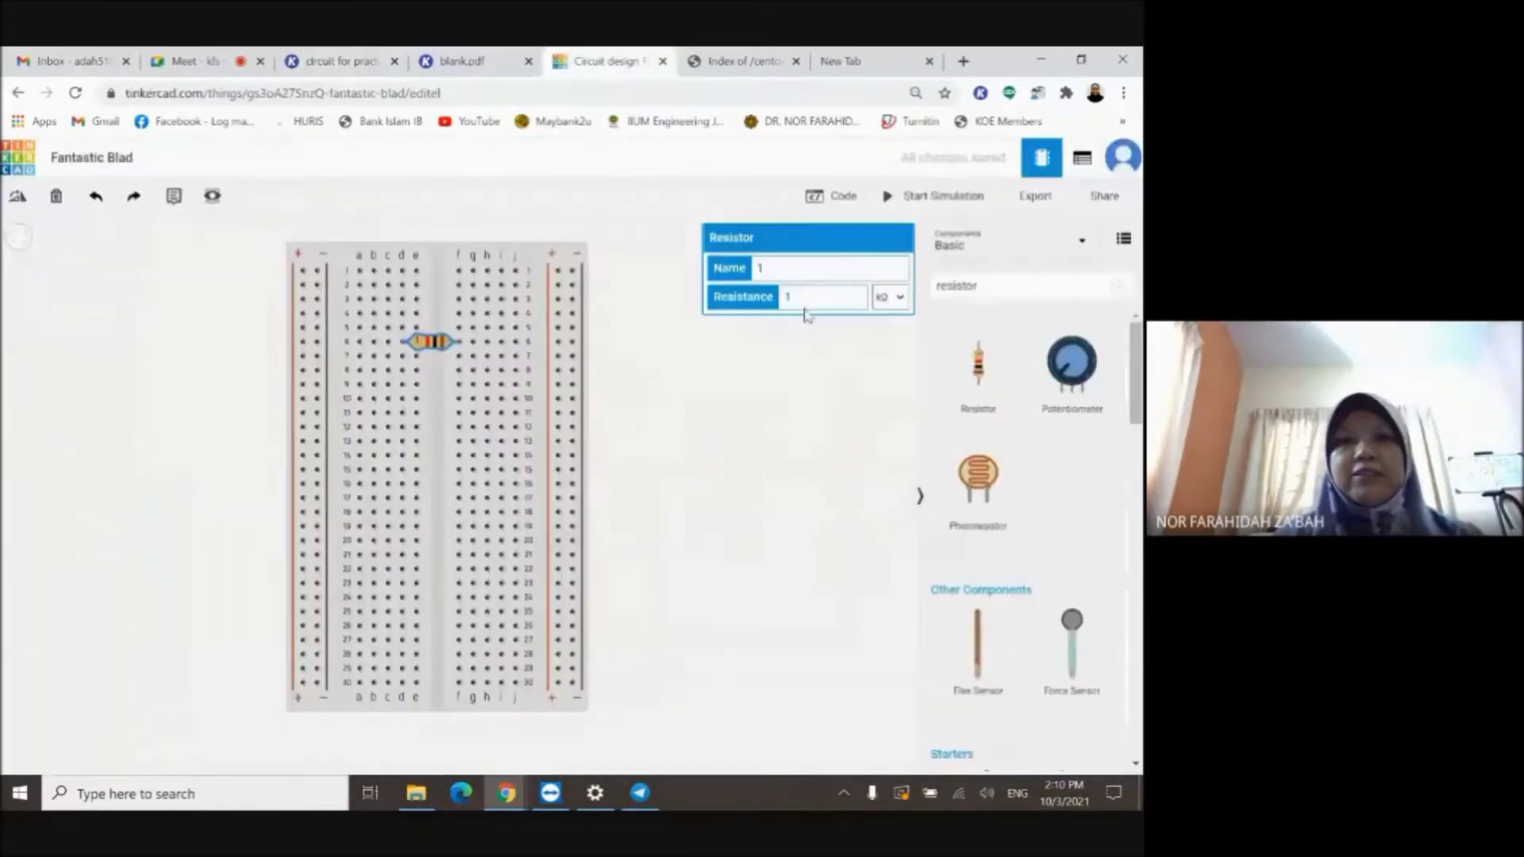
type("5")
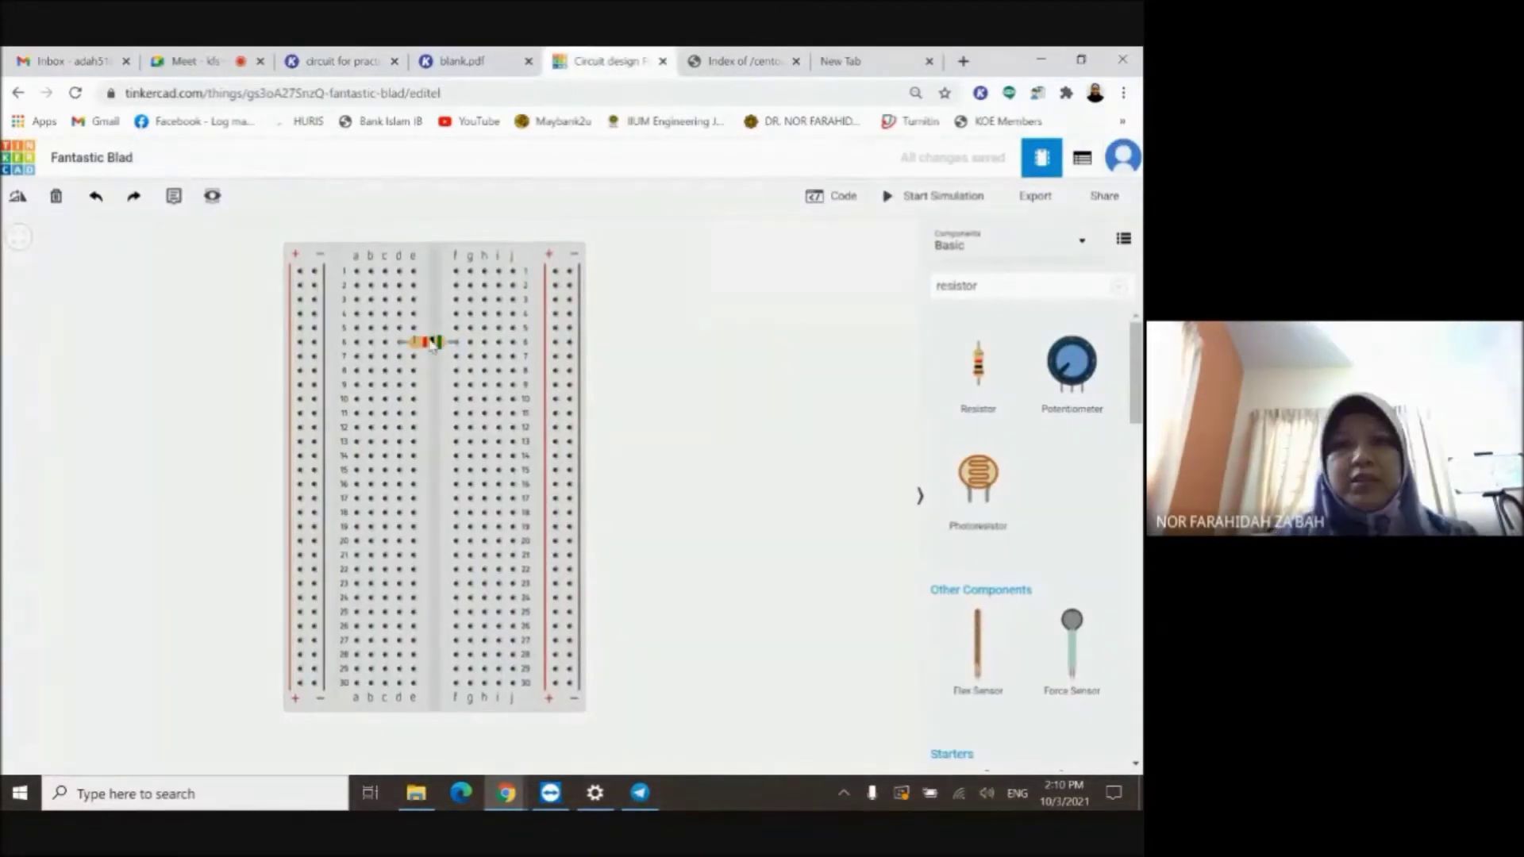
Select kΩ as the unit of the resistor's resistance and deselect the resistor.
left_click(899, 298)
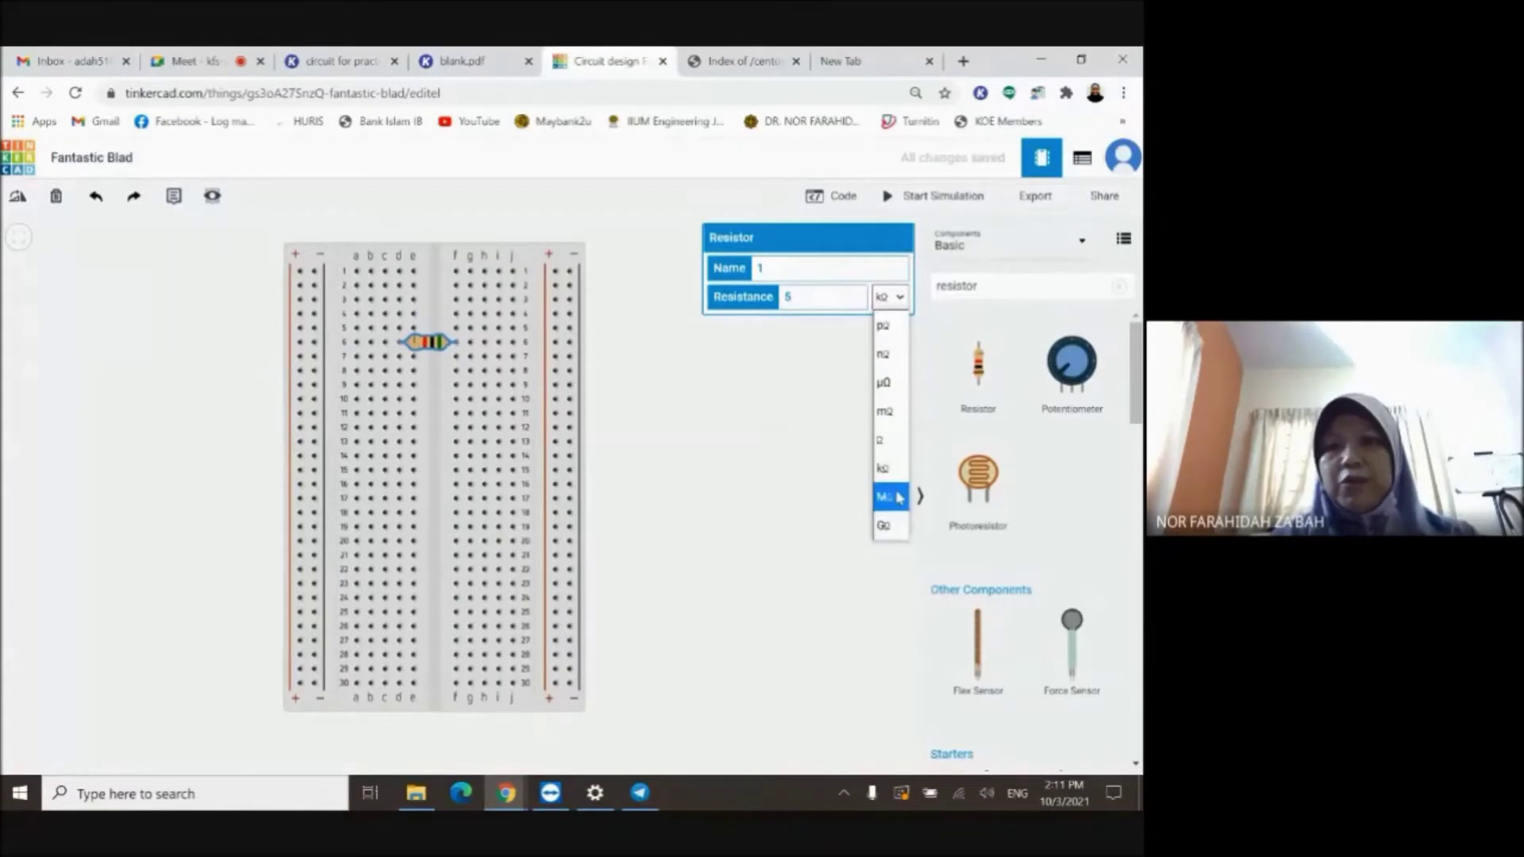
left_click(878, 474)
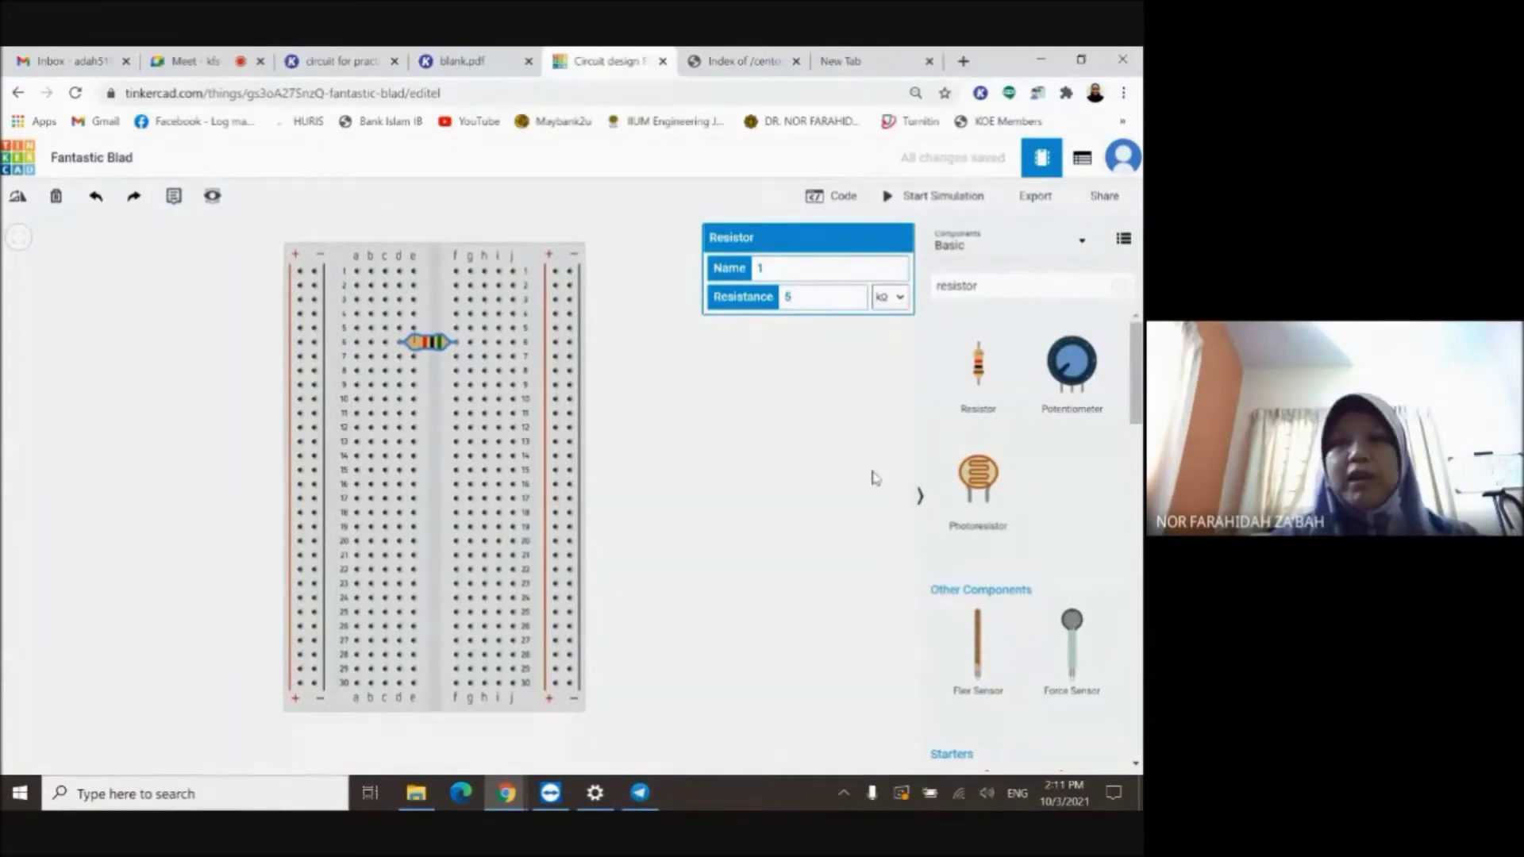
left_click(773, 412)
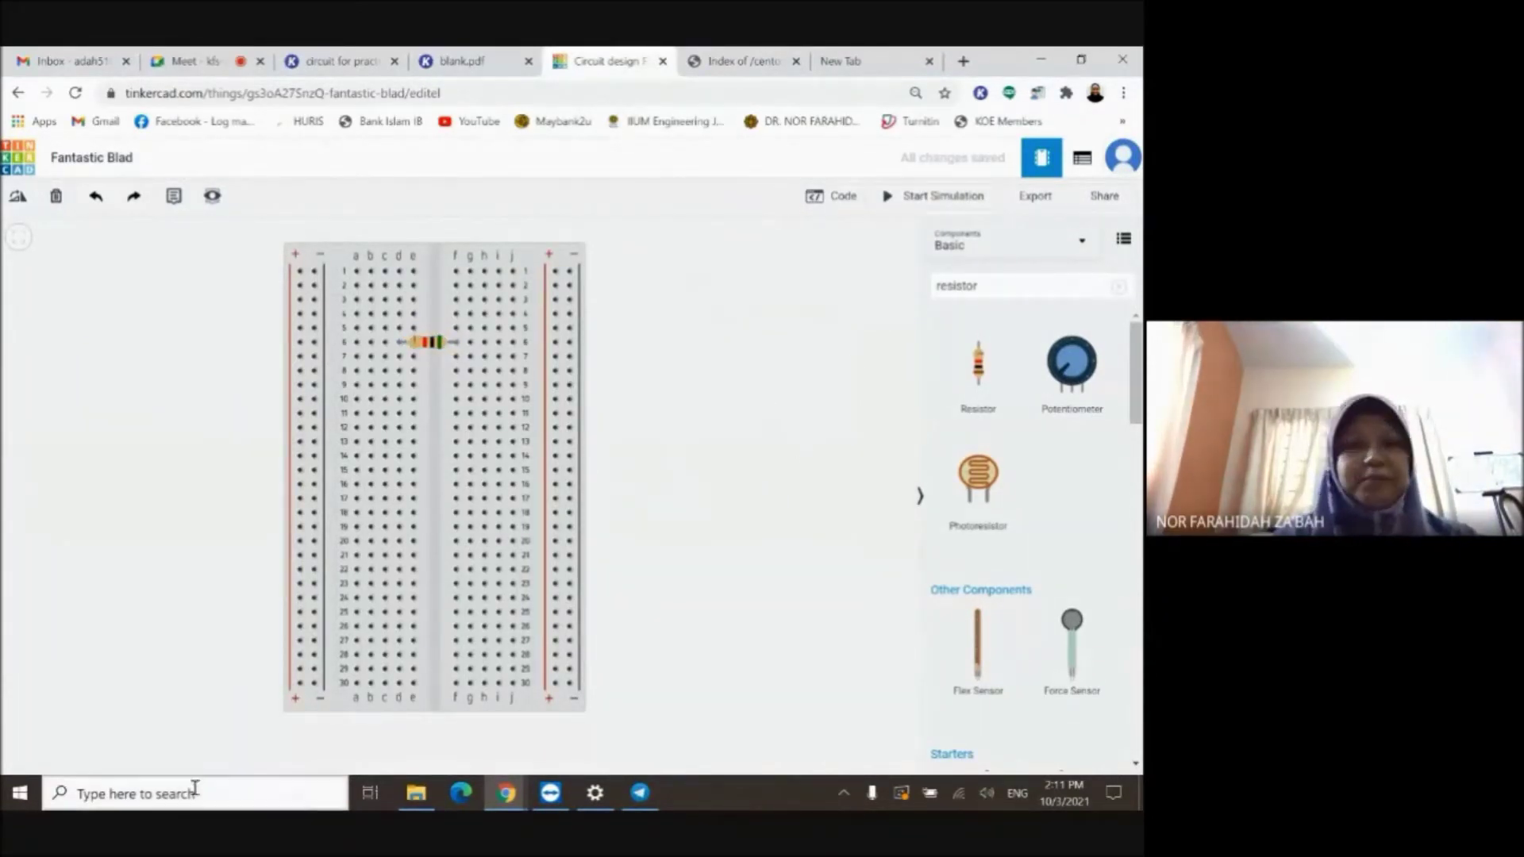
Check the circuit diagram, search the components for power and place a Power Supply beside the breadboard's positive and negative rails near column a.
double_click(983, 283)
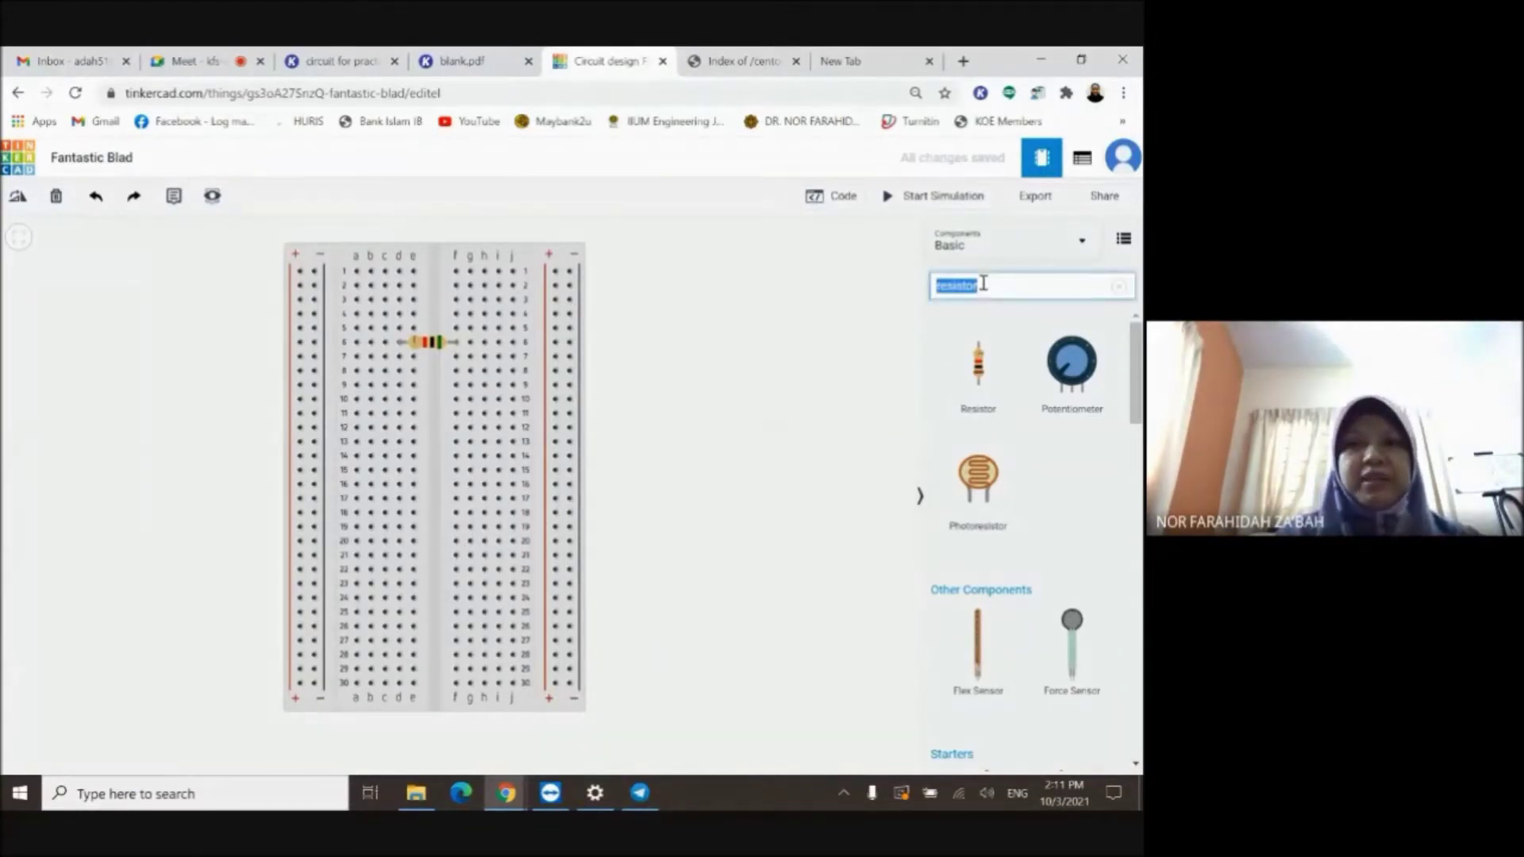
left_click(341, 61)
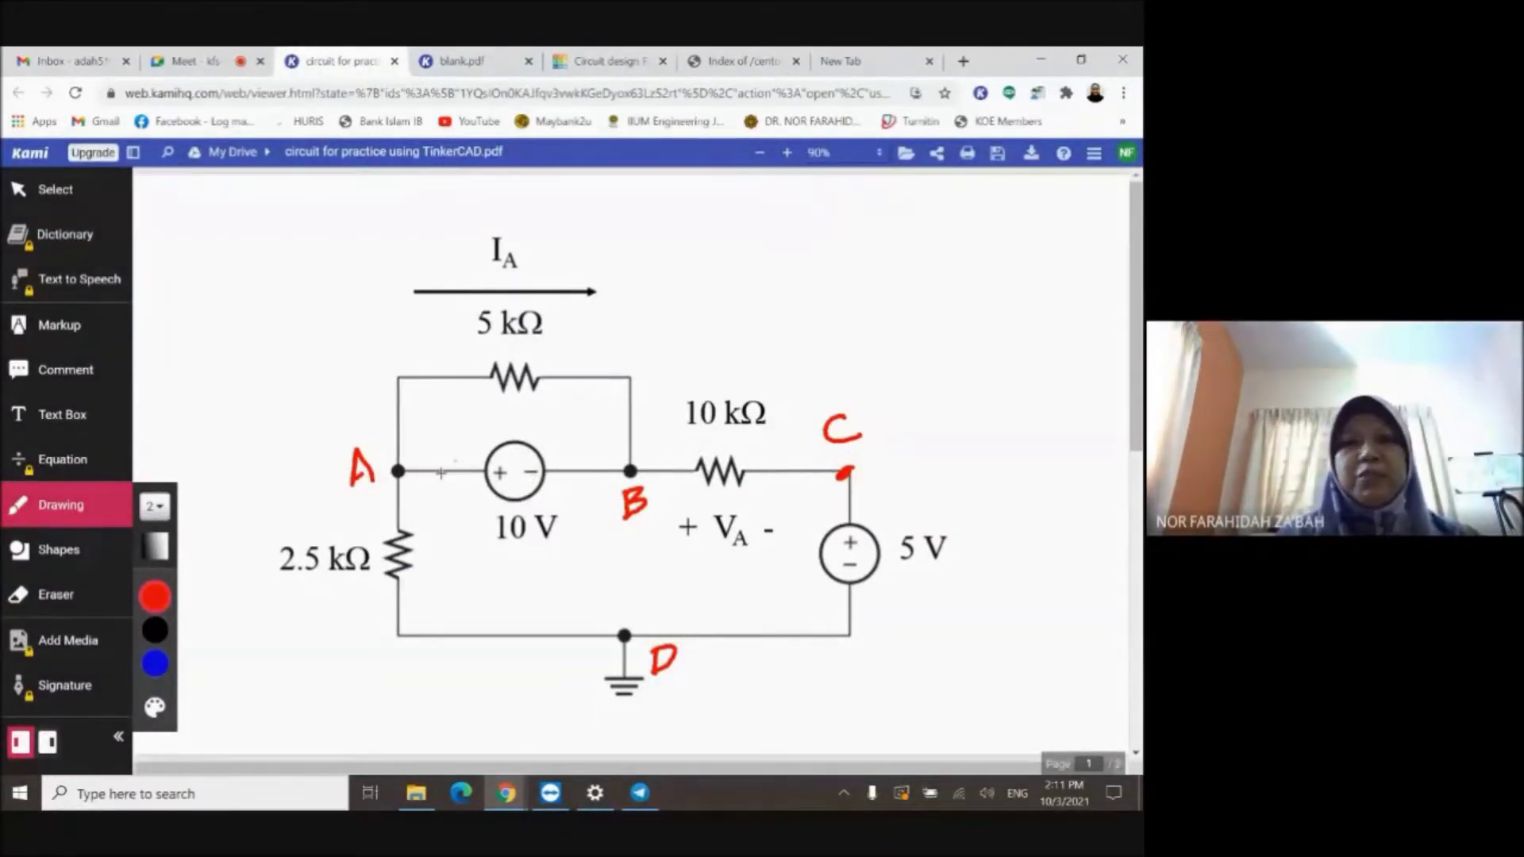
left_click(607, 61)
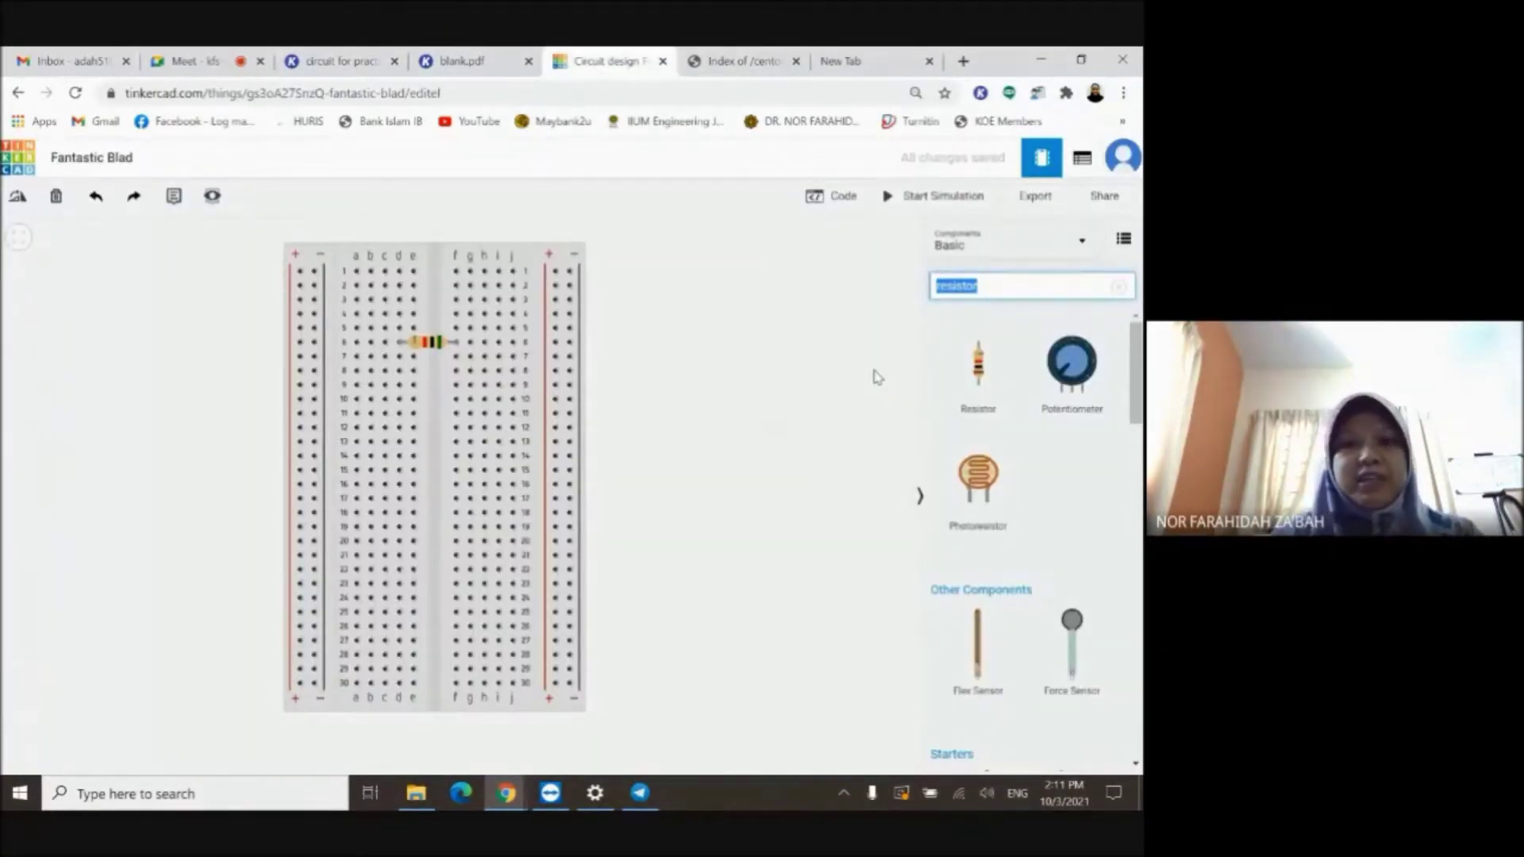
type("POWER")
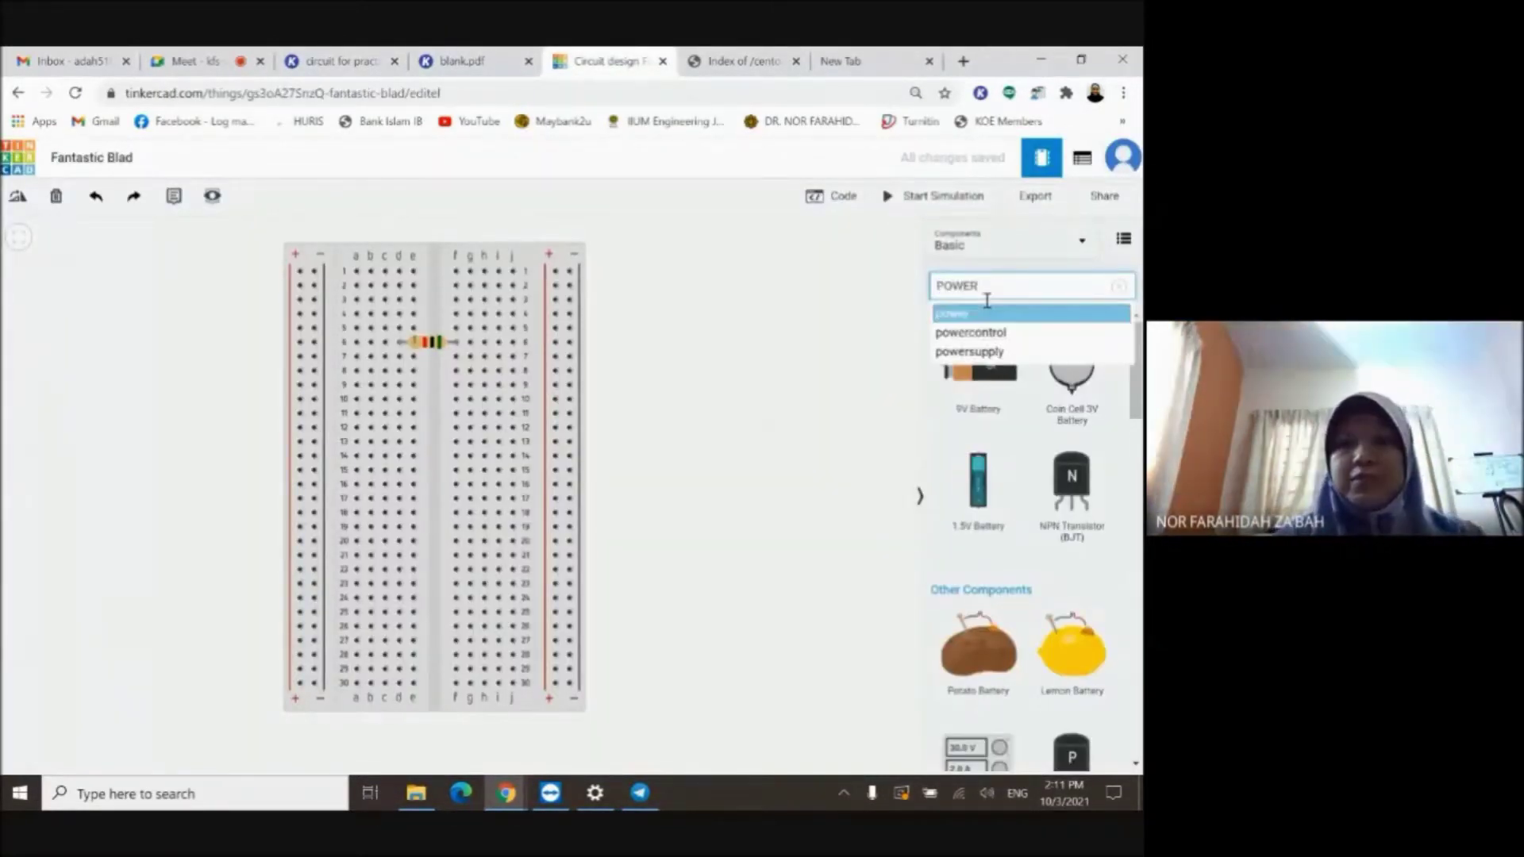
key("Return")
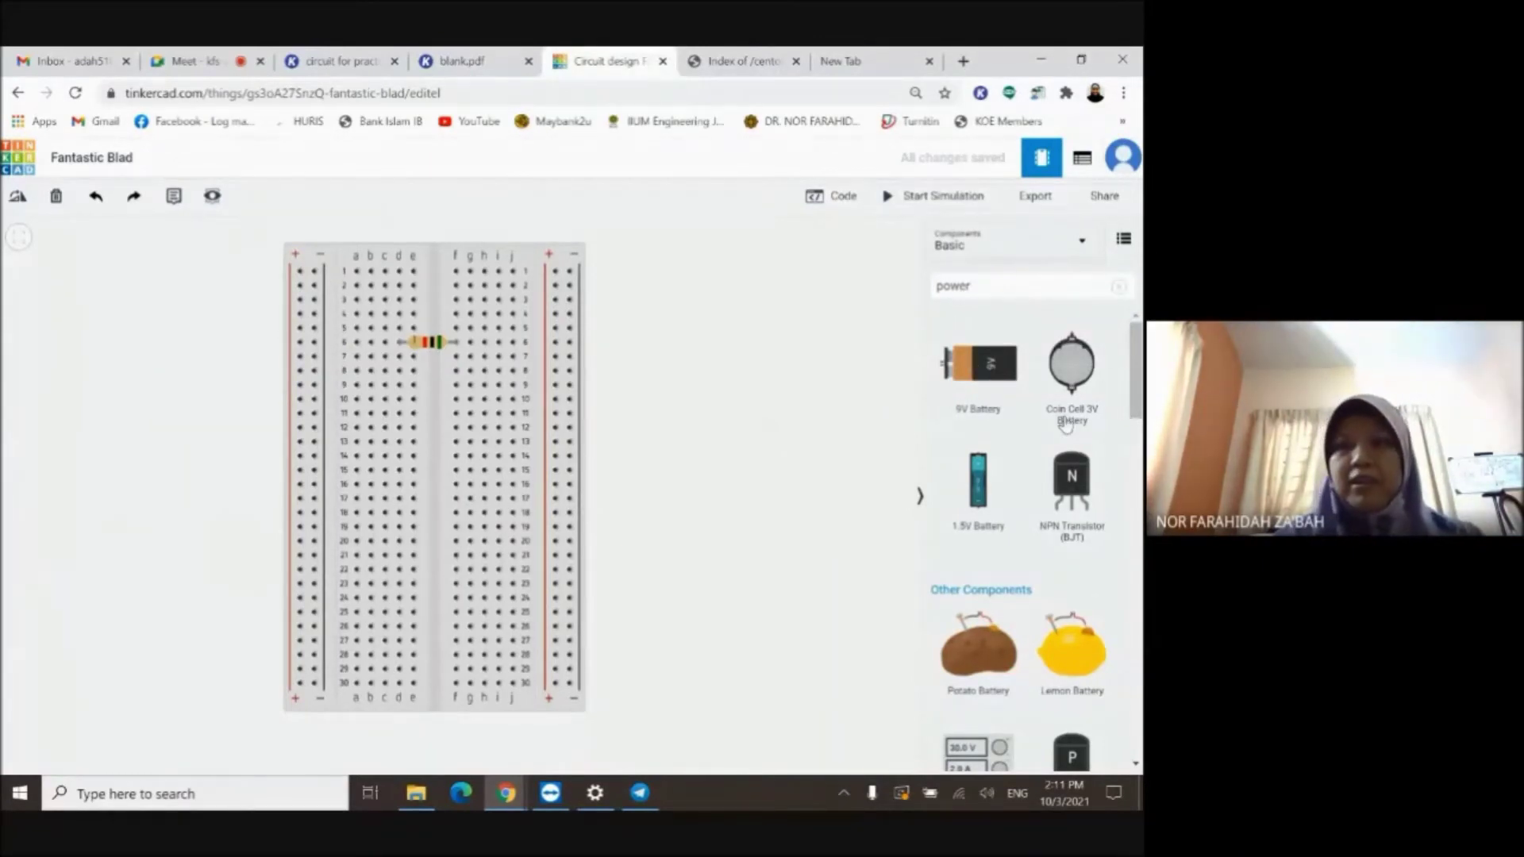
scroll(1123, 389, "down", 3)
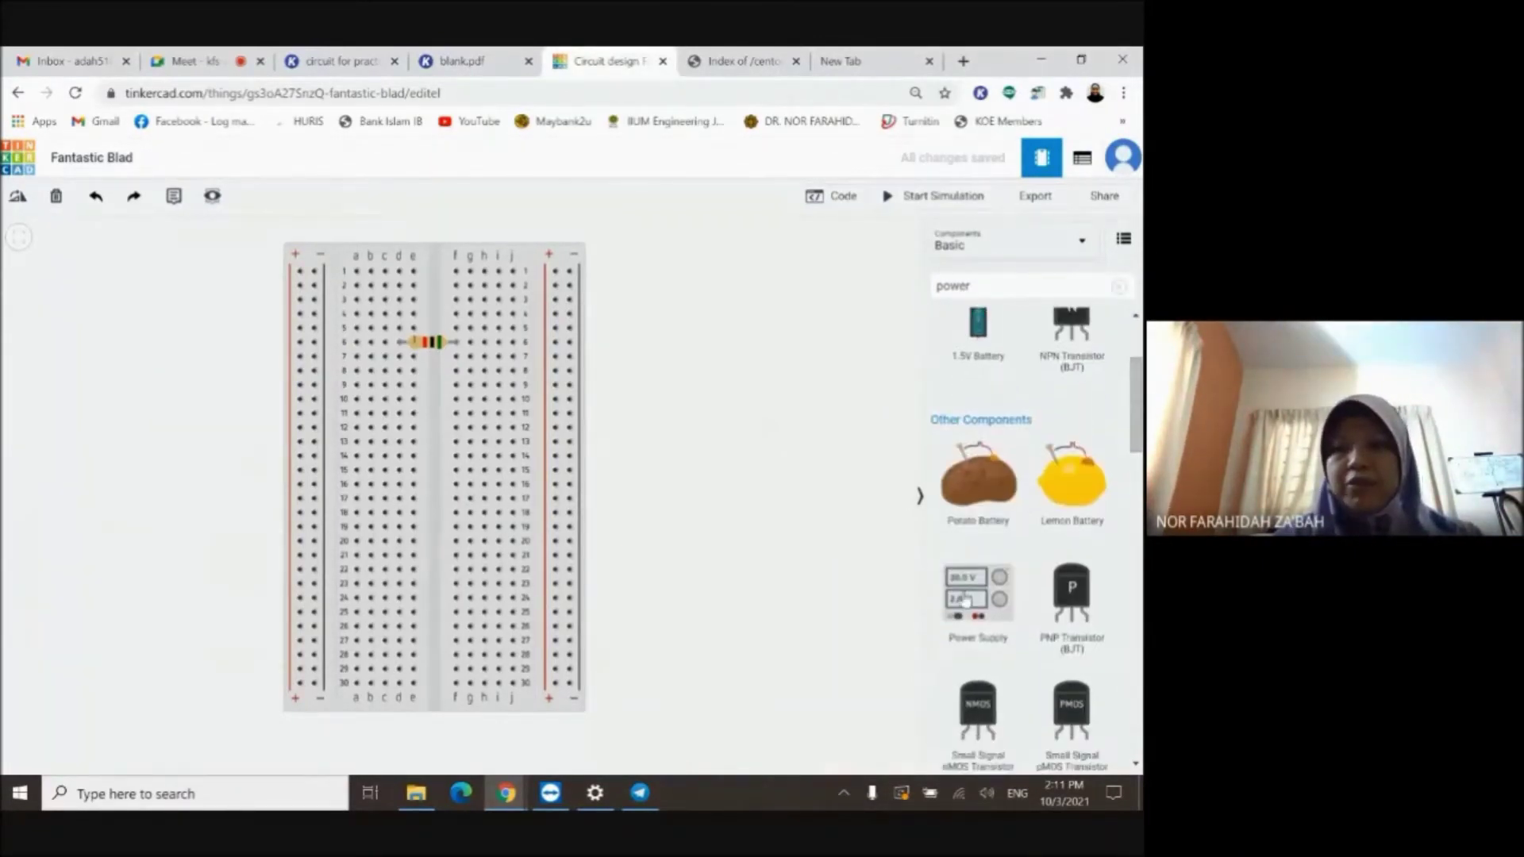
left_click_drag(978, 597, 167, 319)
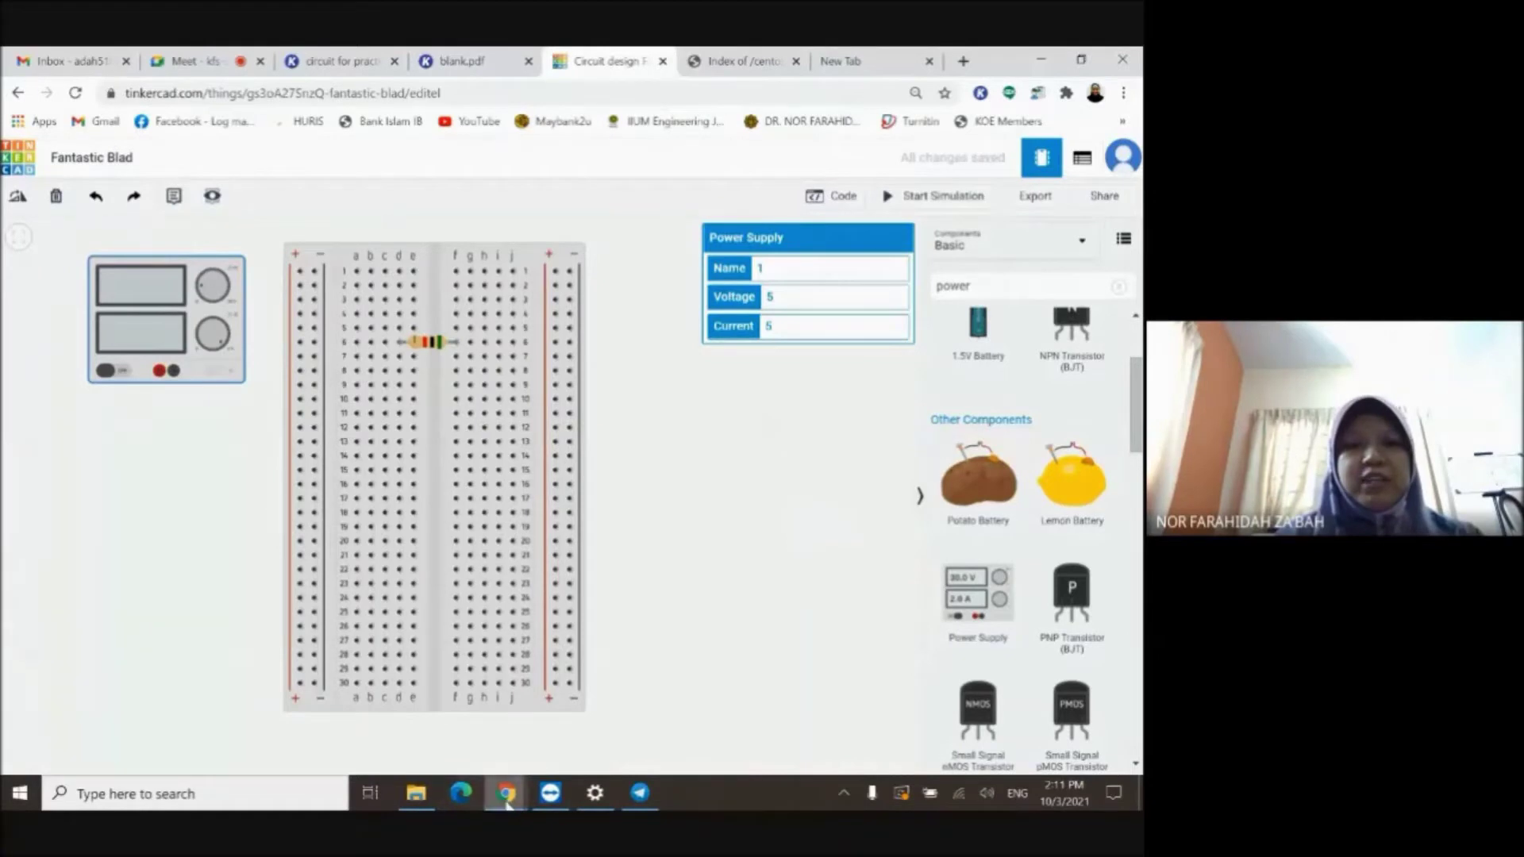
Set the power supply's voltage to 10 V and deselect it.
double_click(787, 298)
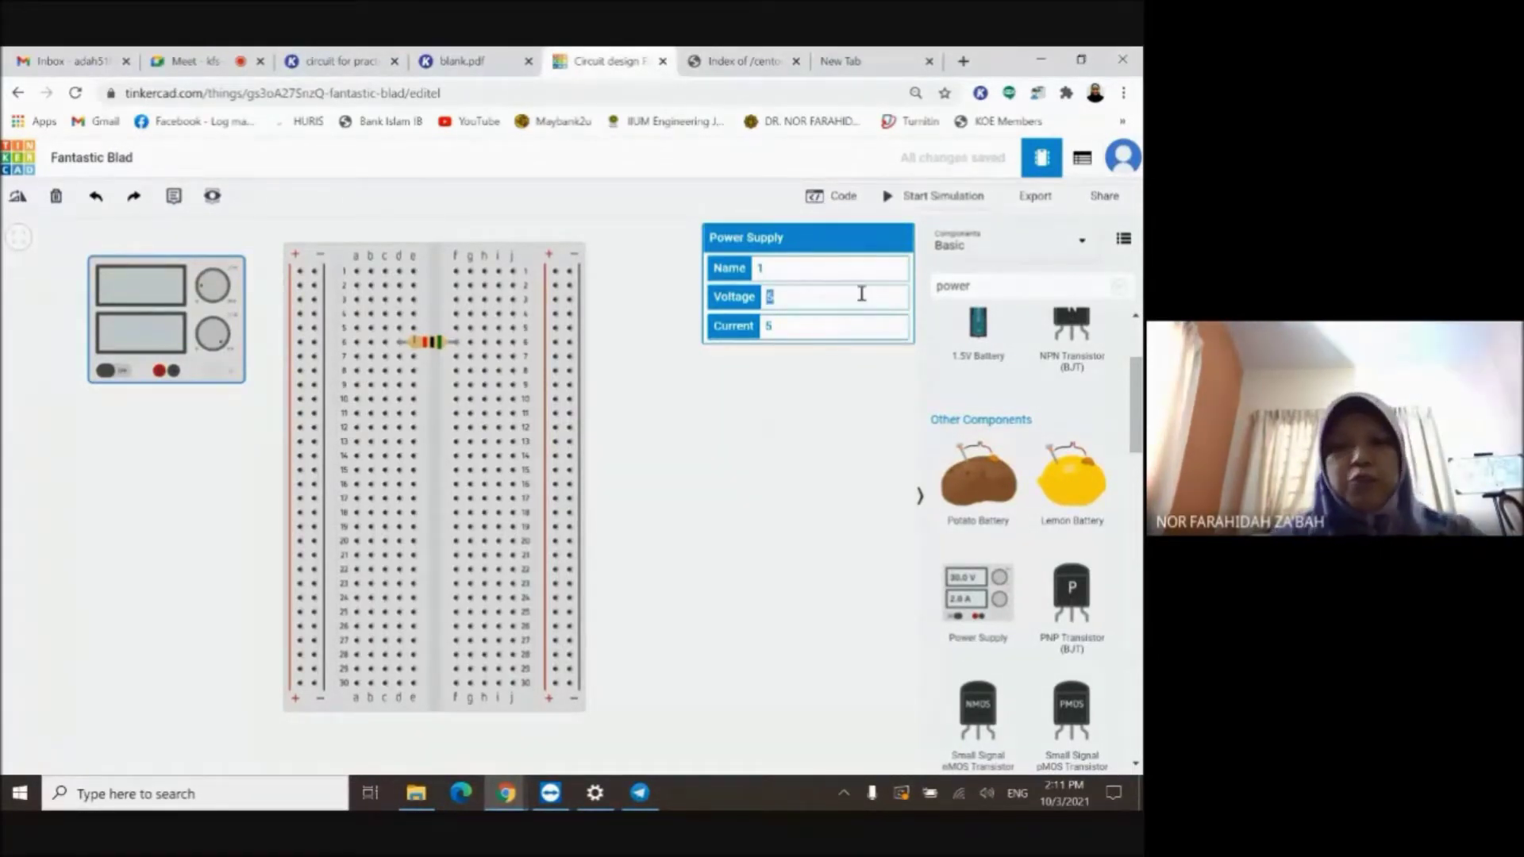
type("10")
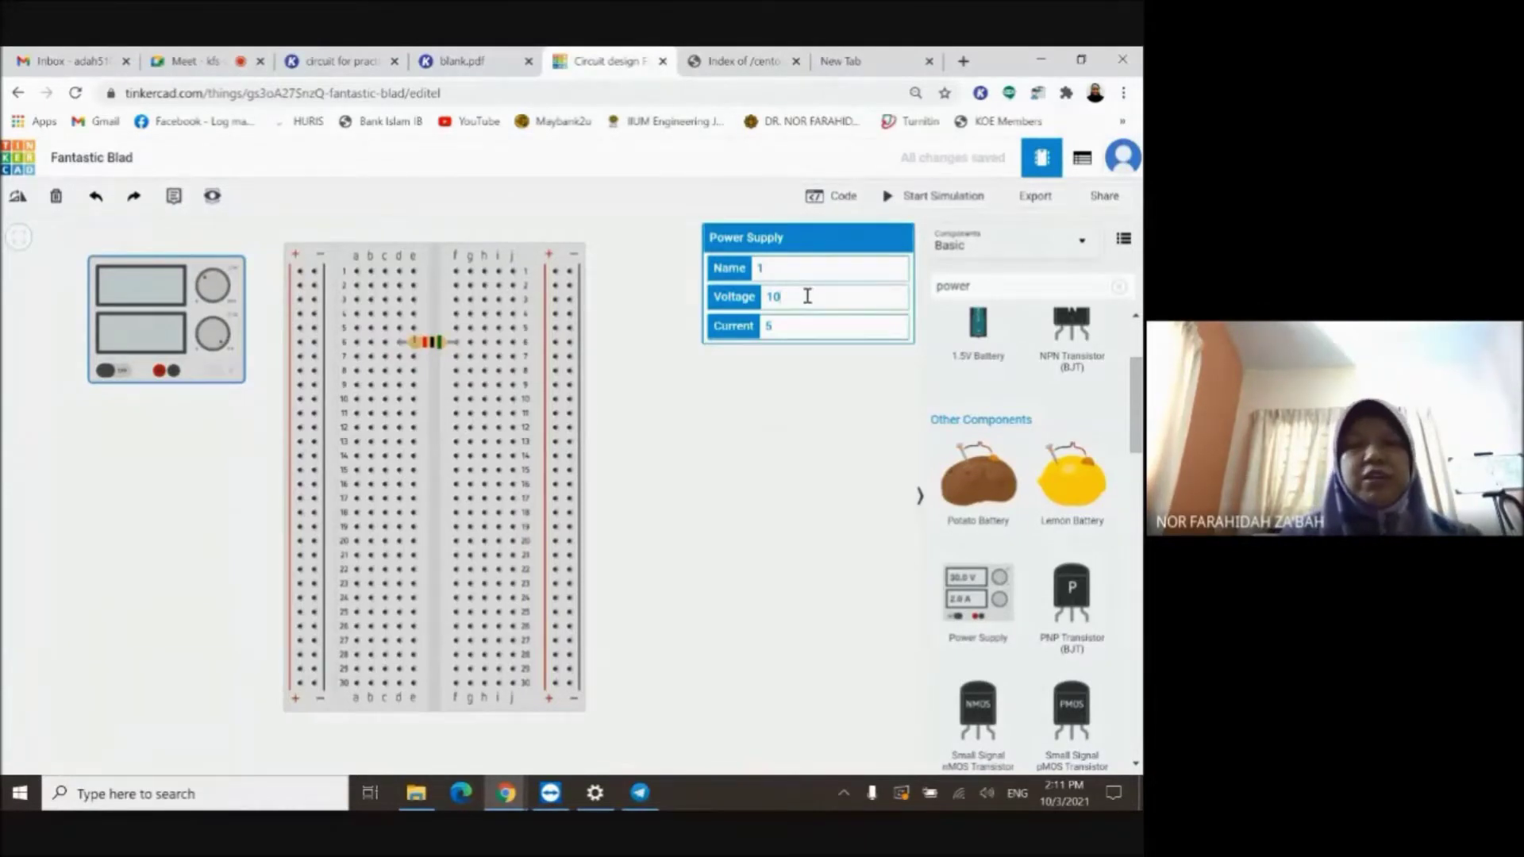
left_click(847, 449)
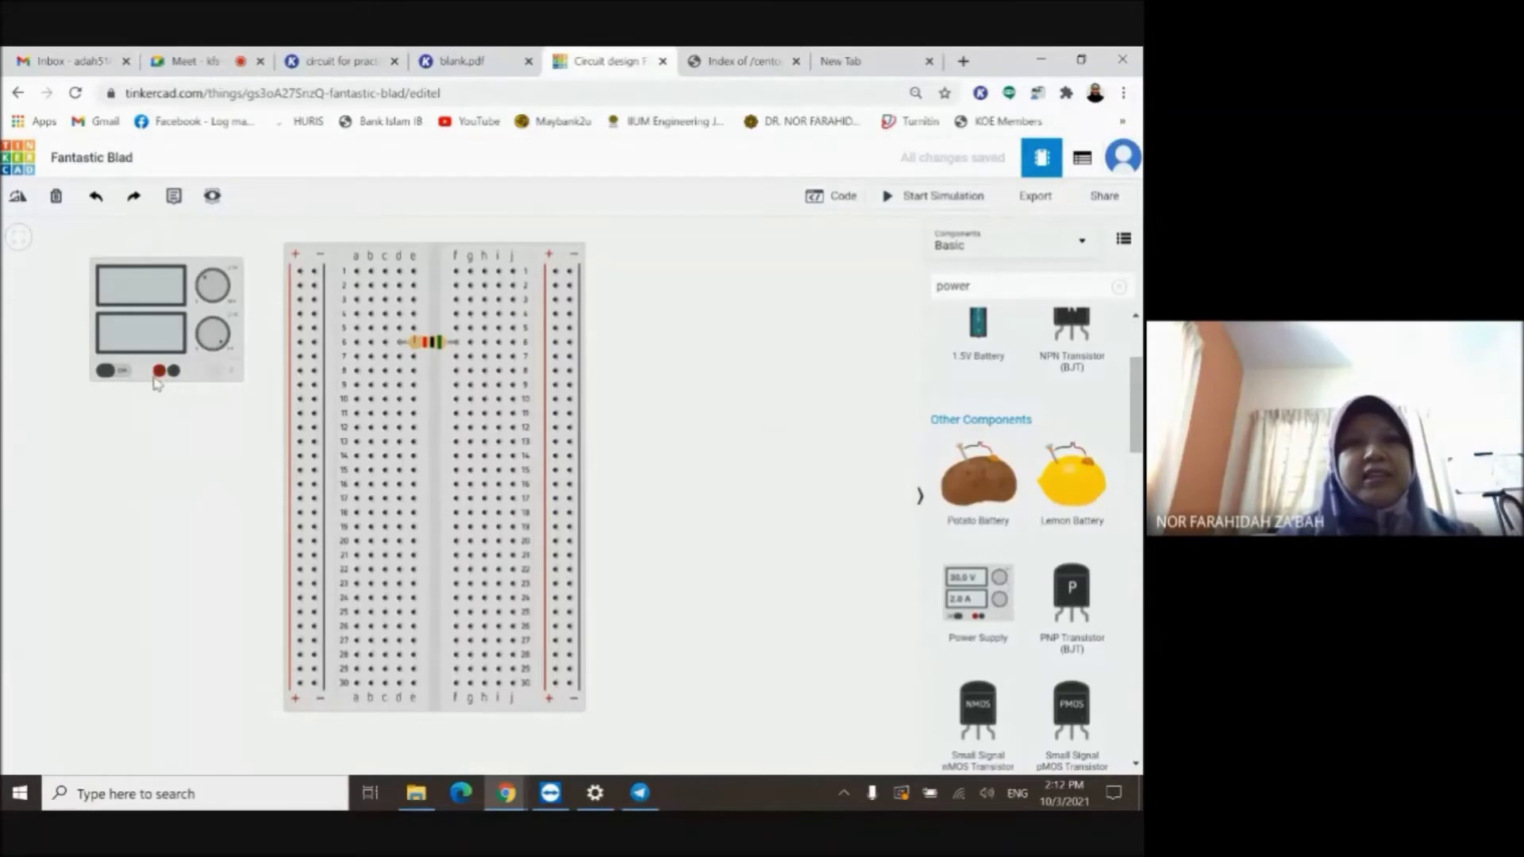
Check the 10 V source's polarity in the circuit diagram and wire the supply's positive terminal to row 6, column a.
scroll(159, 375, "up", 2)
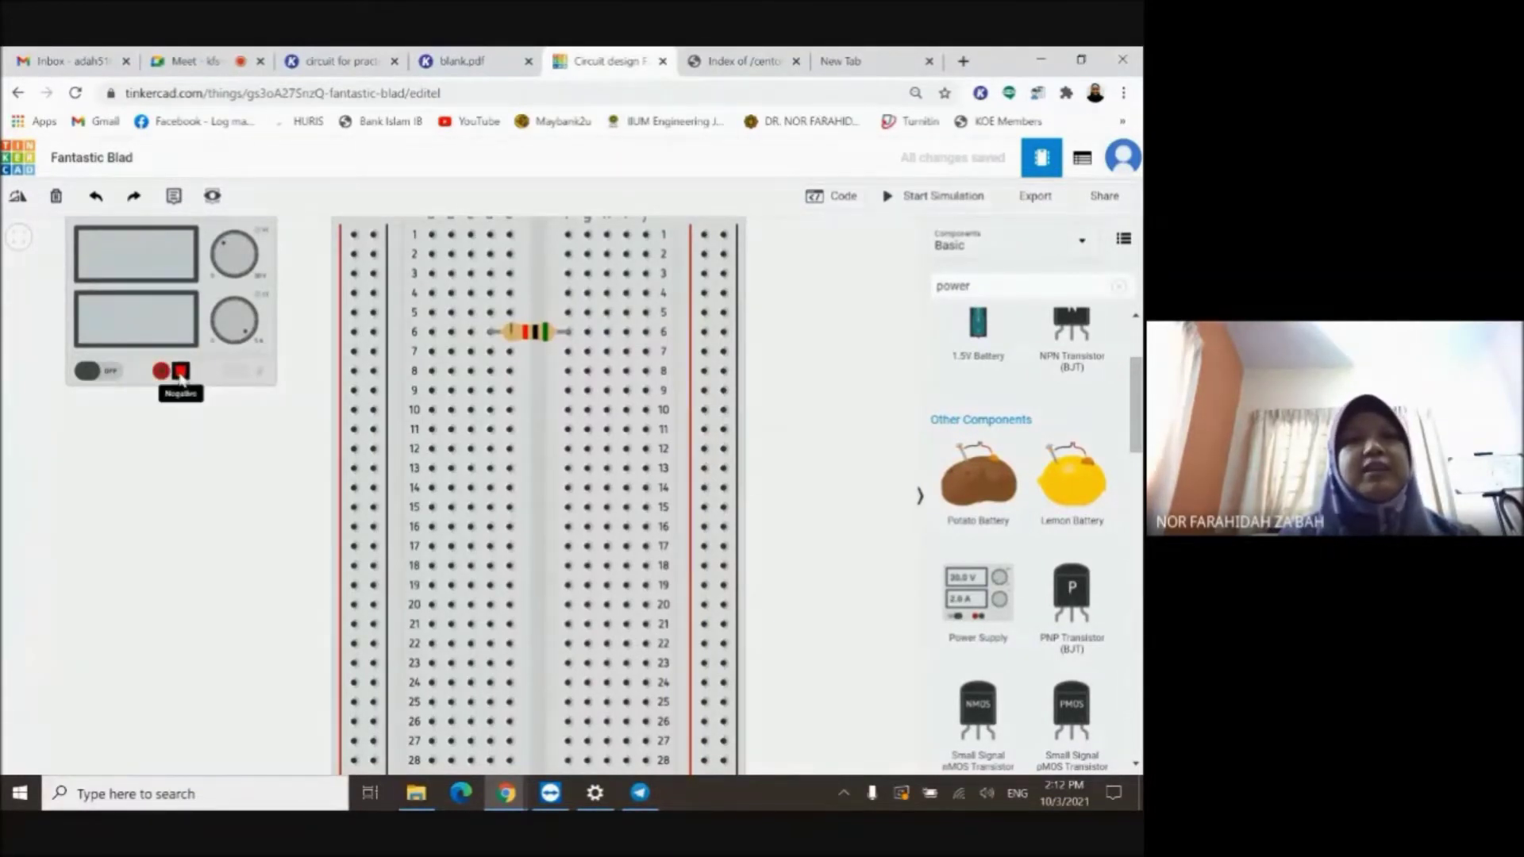
left_click(343, 61)
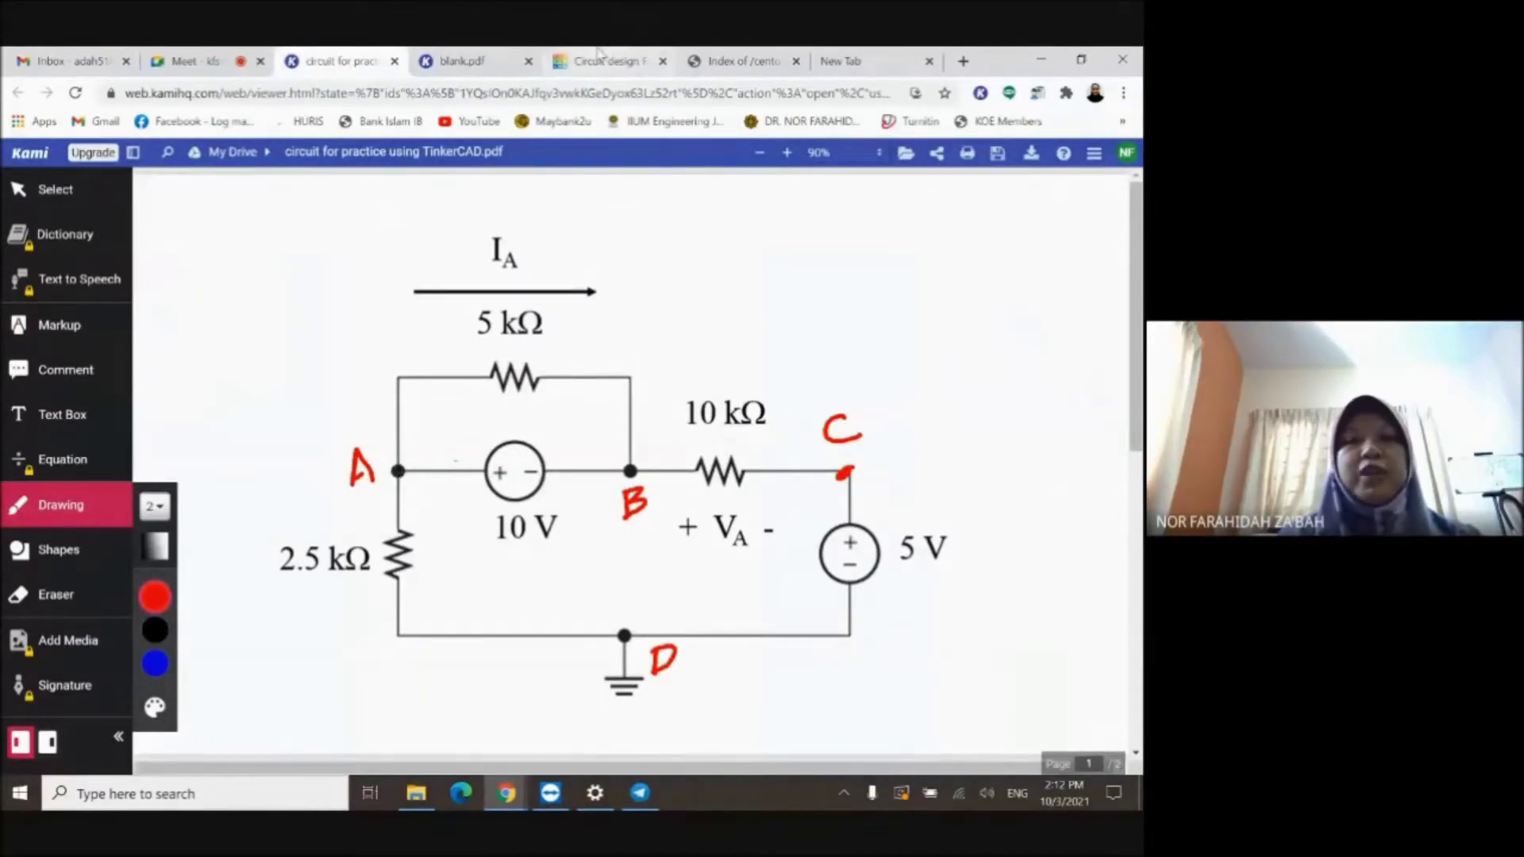
left_click(623, 62)
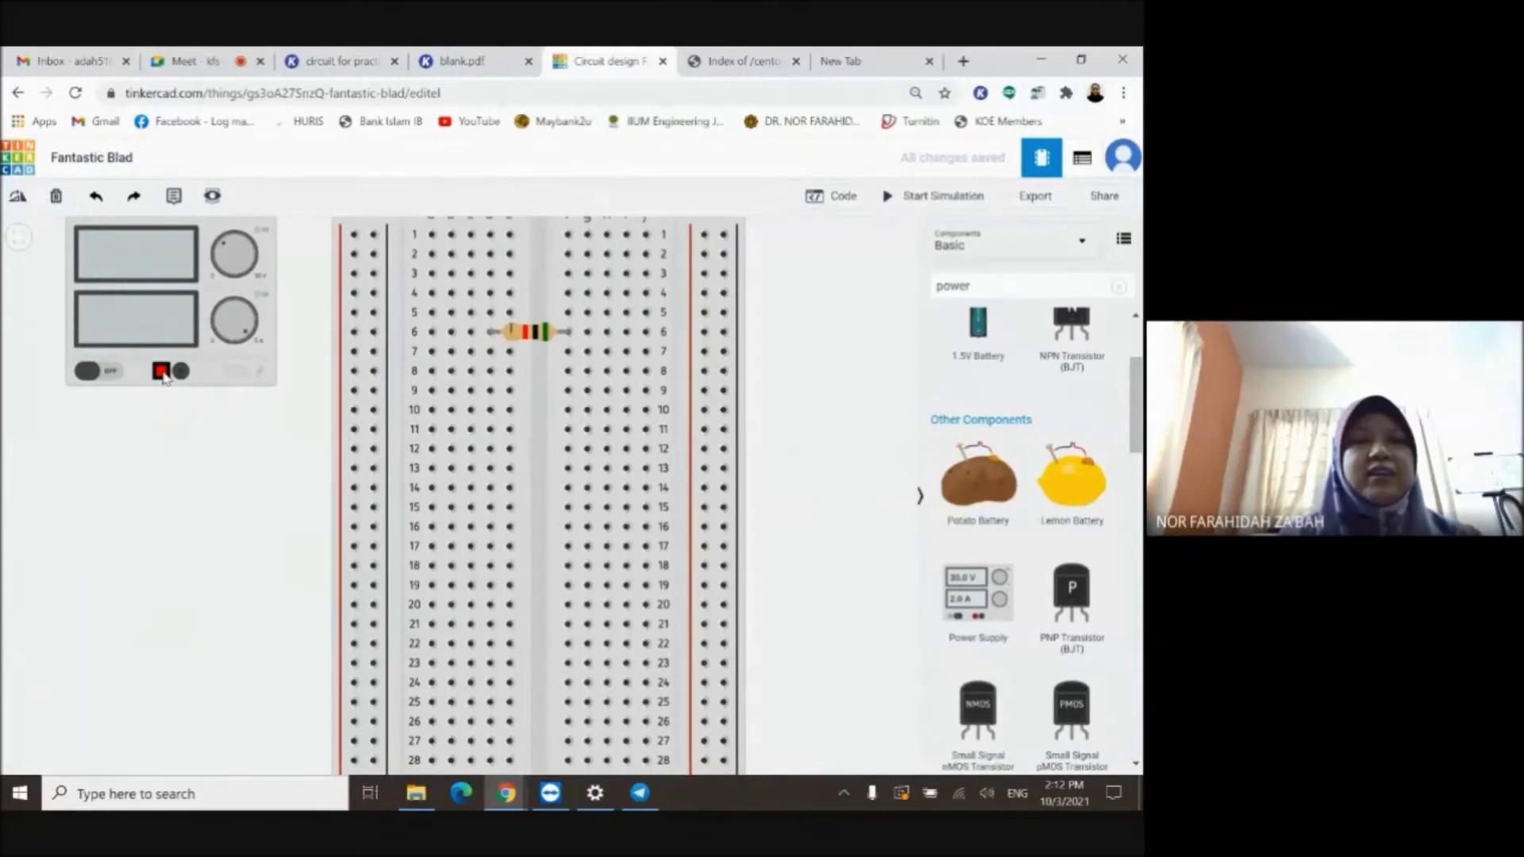
left_click(162, 372)
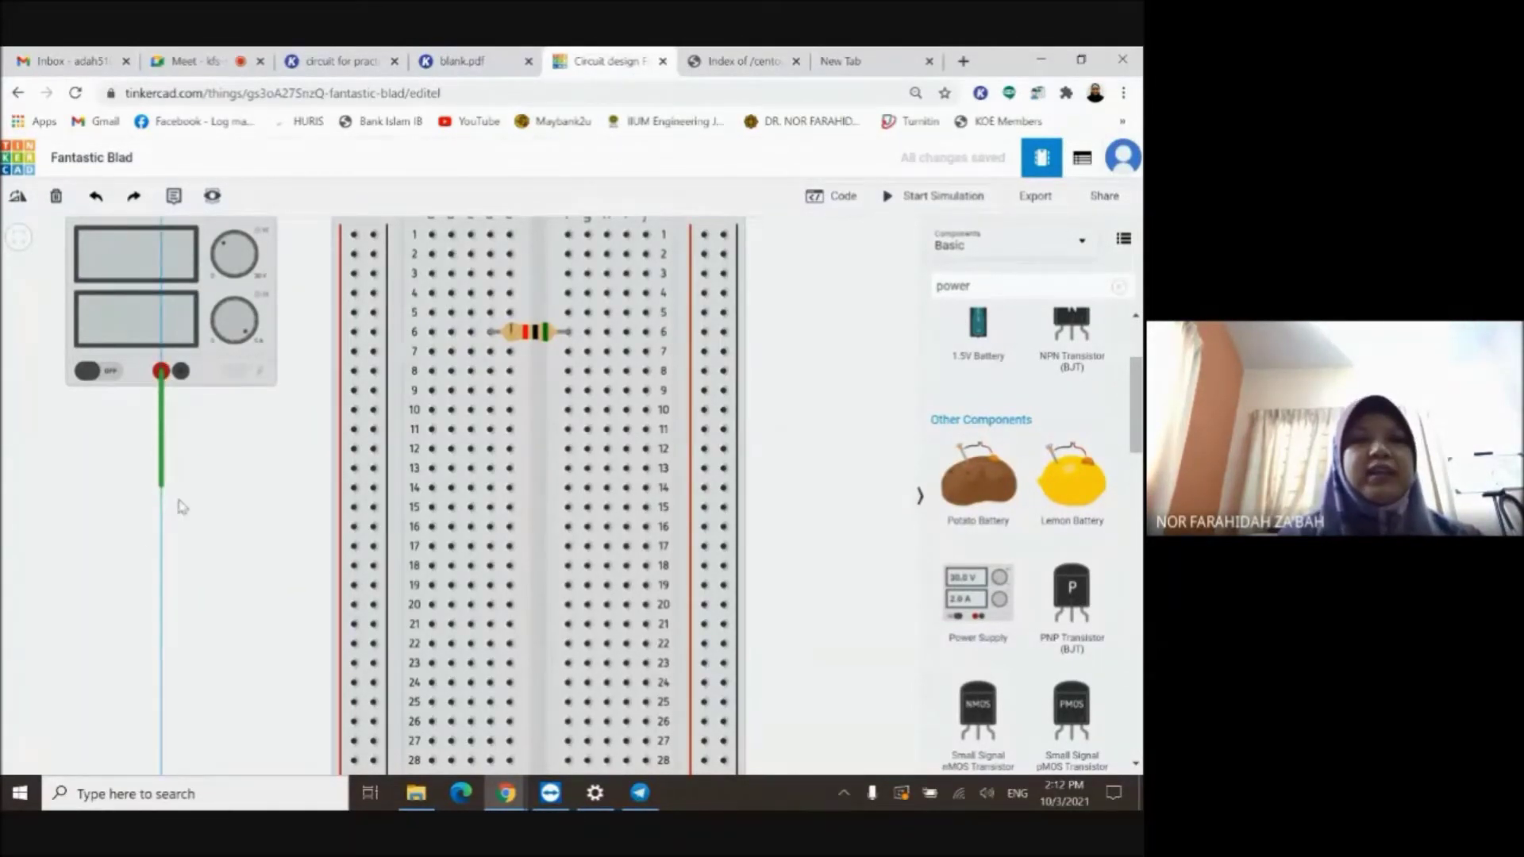
left_click(162, 474)
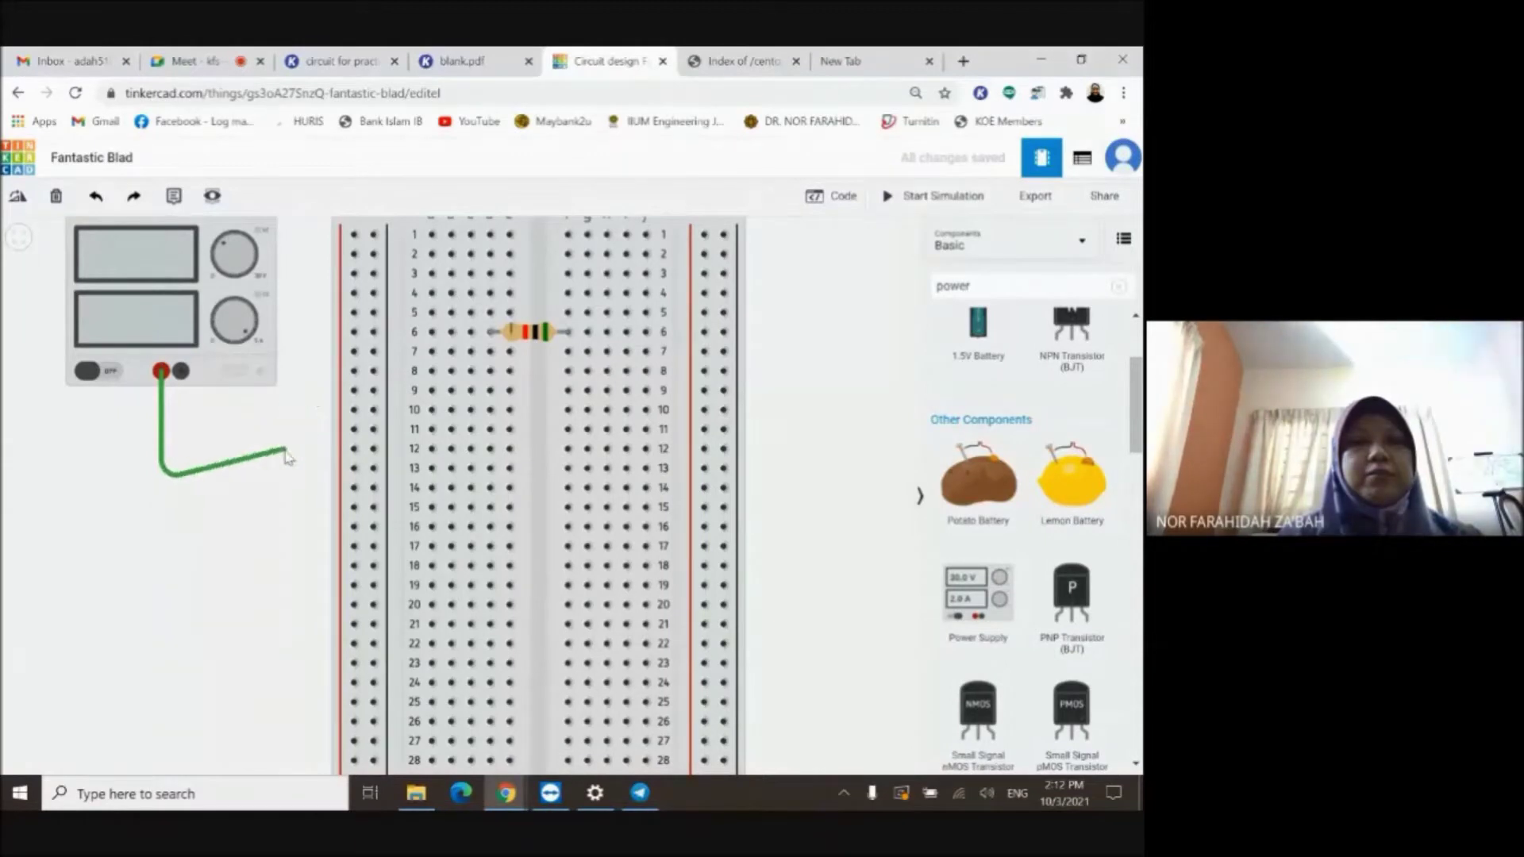
left_click(304, 458)
left_click(306, 346)
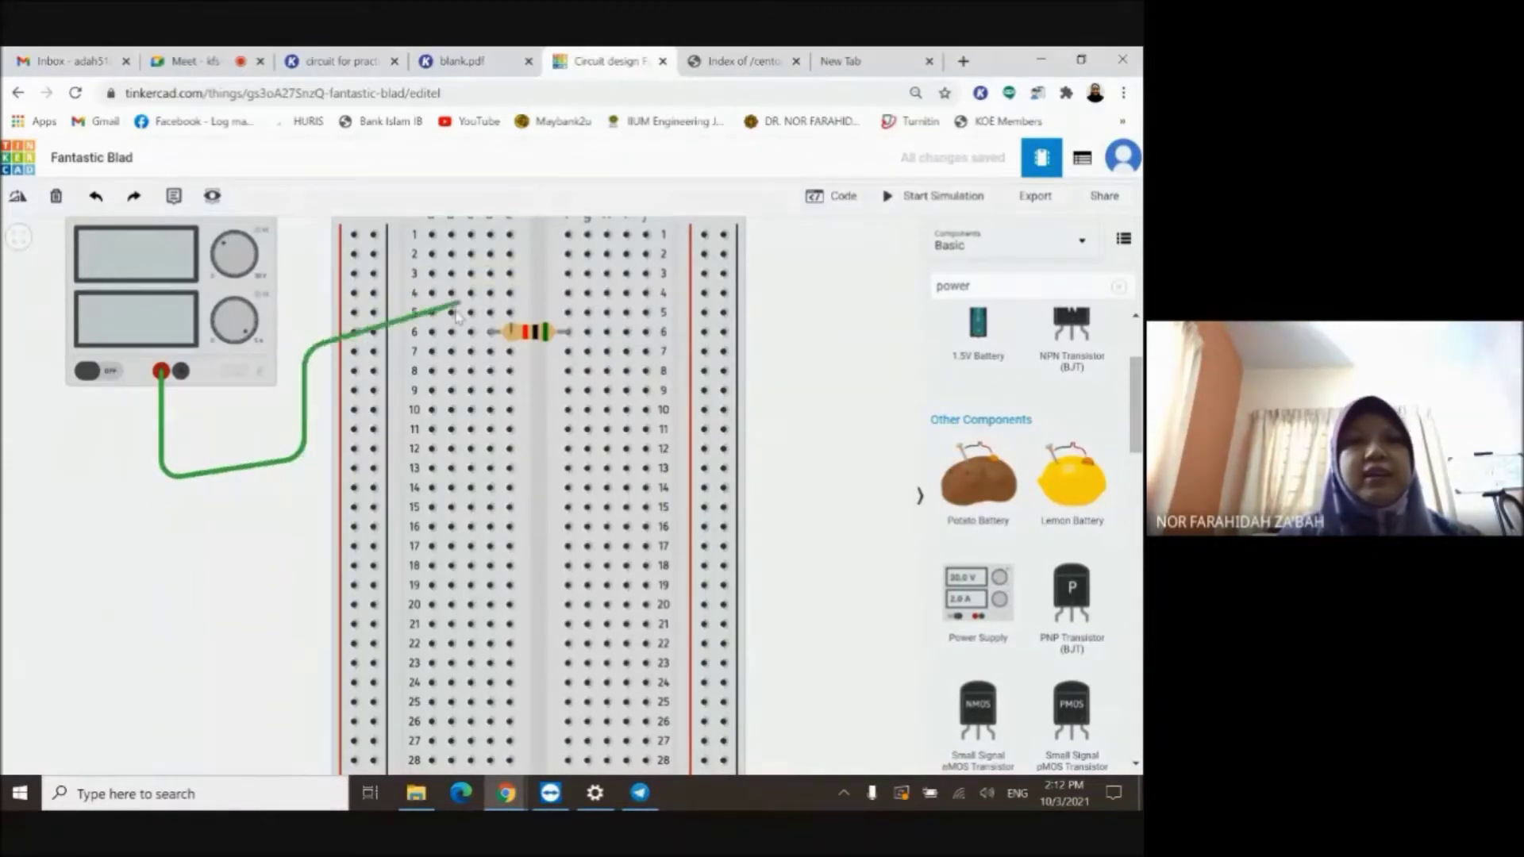
left_click(430, 332)
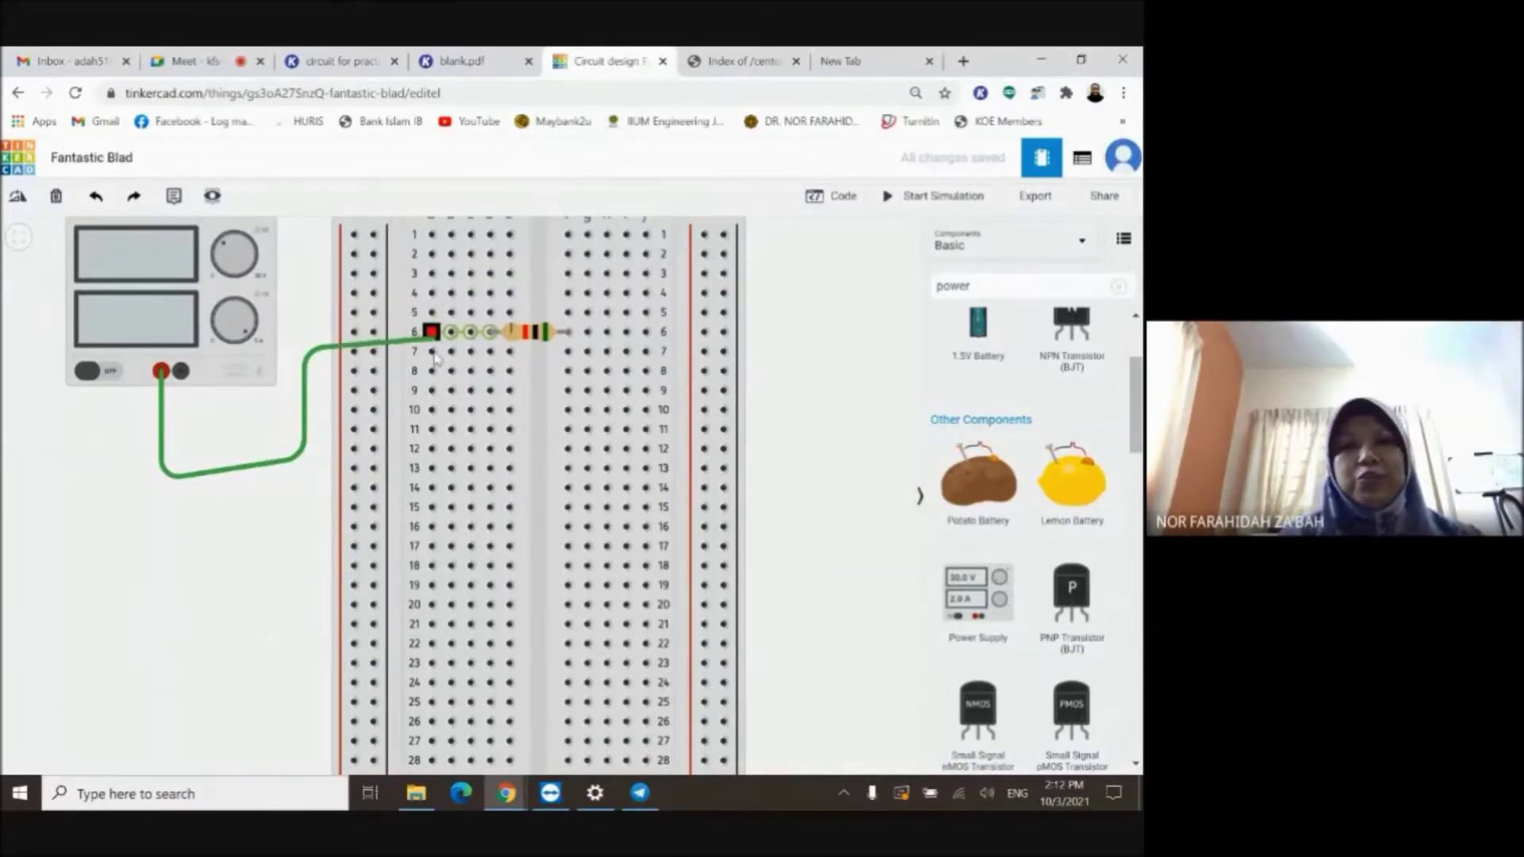
left_click(431, 334)
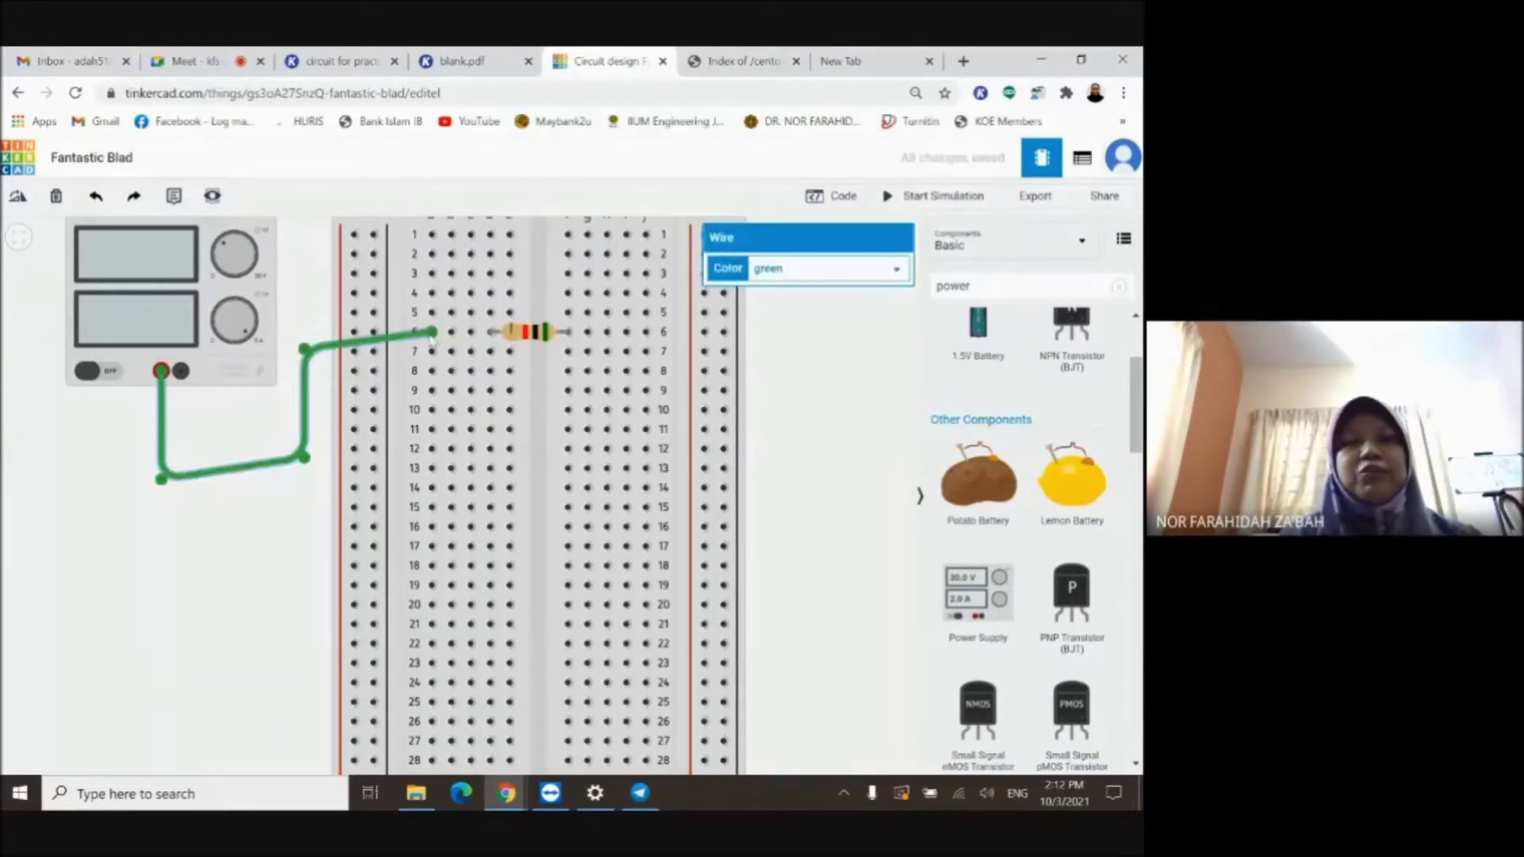
Change the colour of the positive terminal's wire to red.
left_click(790, 274)
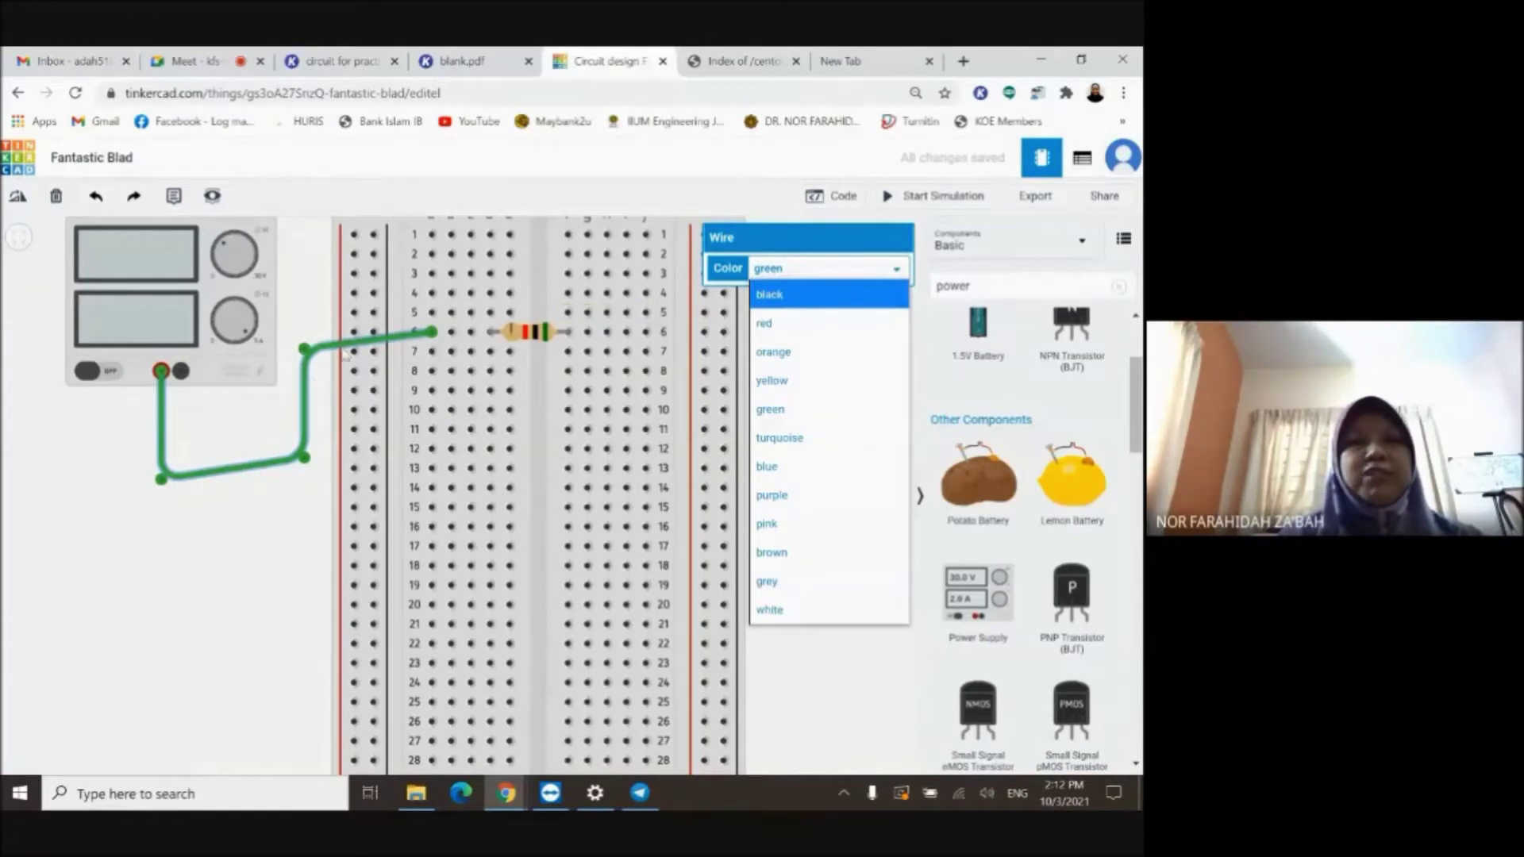
left_click(823, 324)
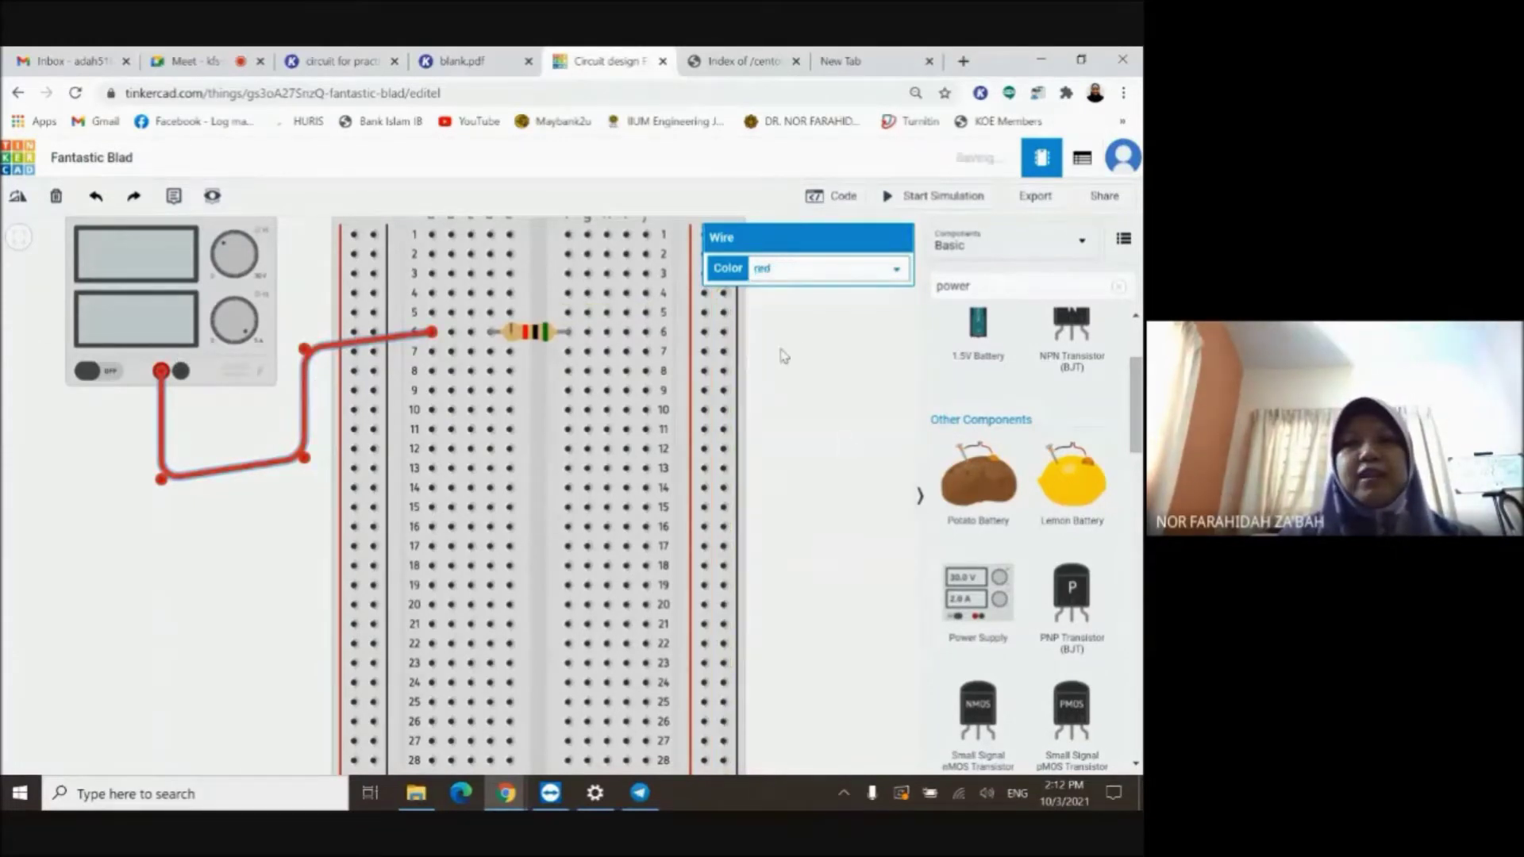
left_click(814, 389)
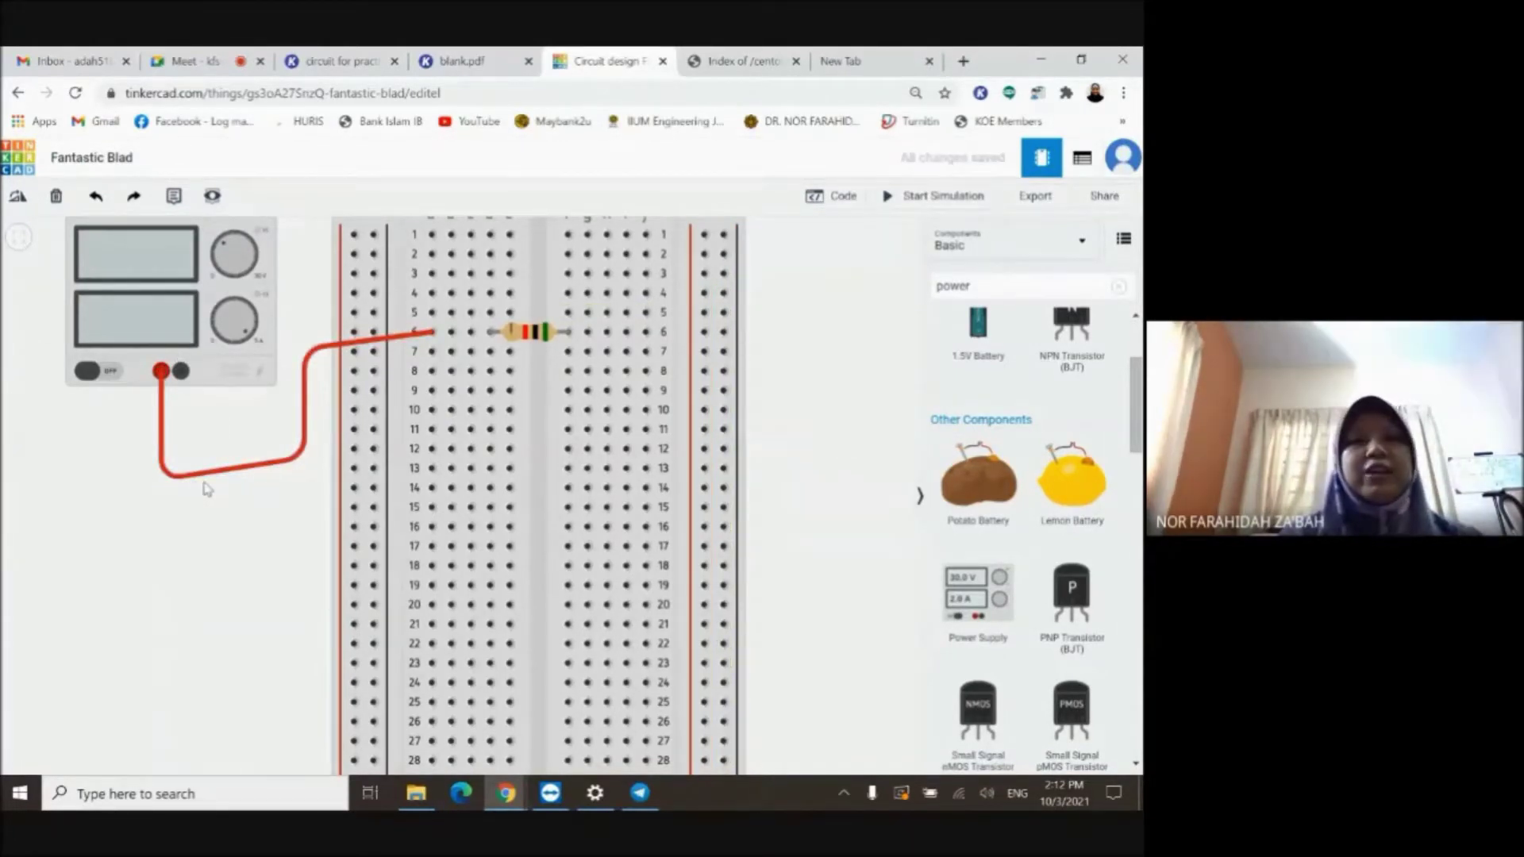
Wire the supply's negative terminal around the breadboard's far side to row 6, column j.
scroll(842, 395, "down", 1)
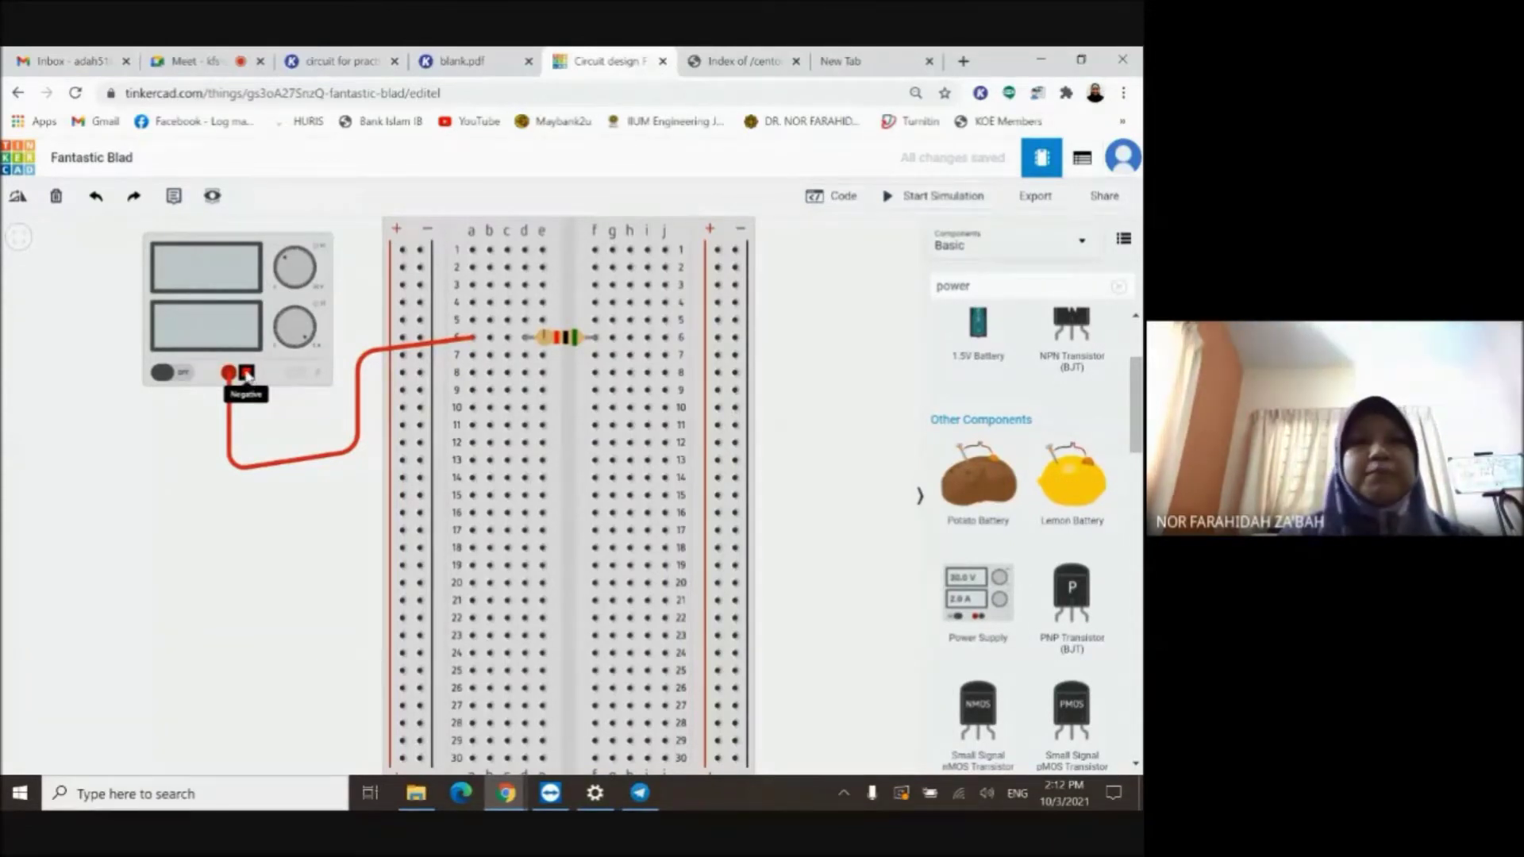
scroll(285, 404, "down", 2)
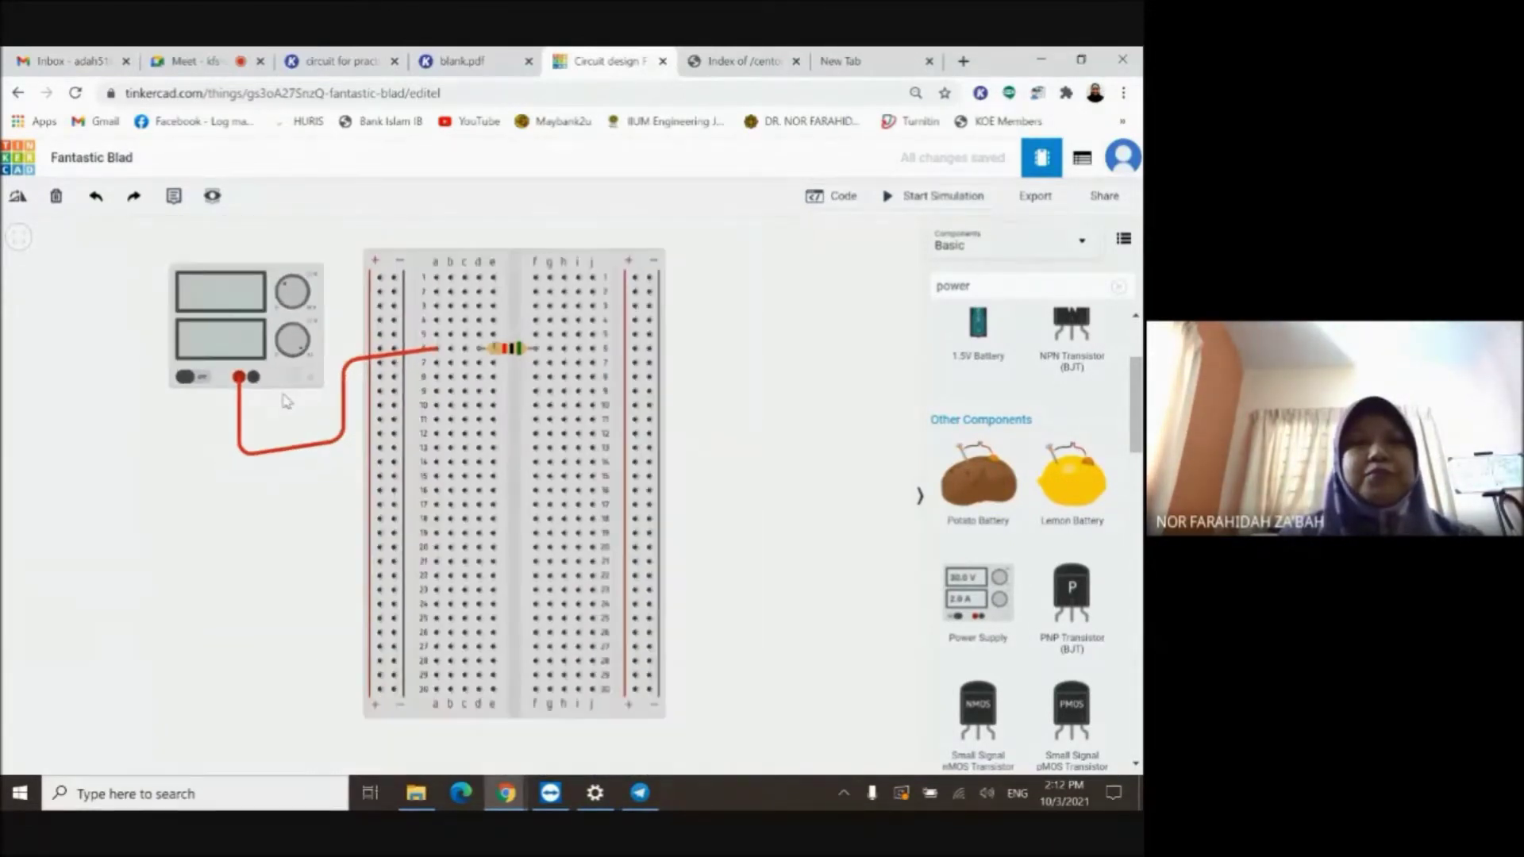
left_click(254, 376)
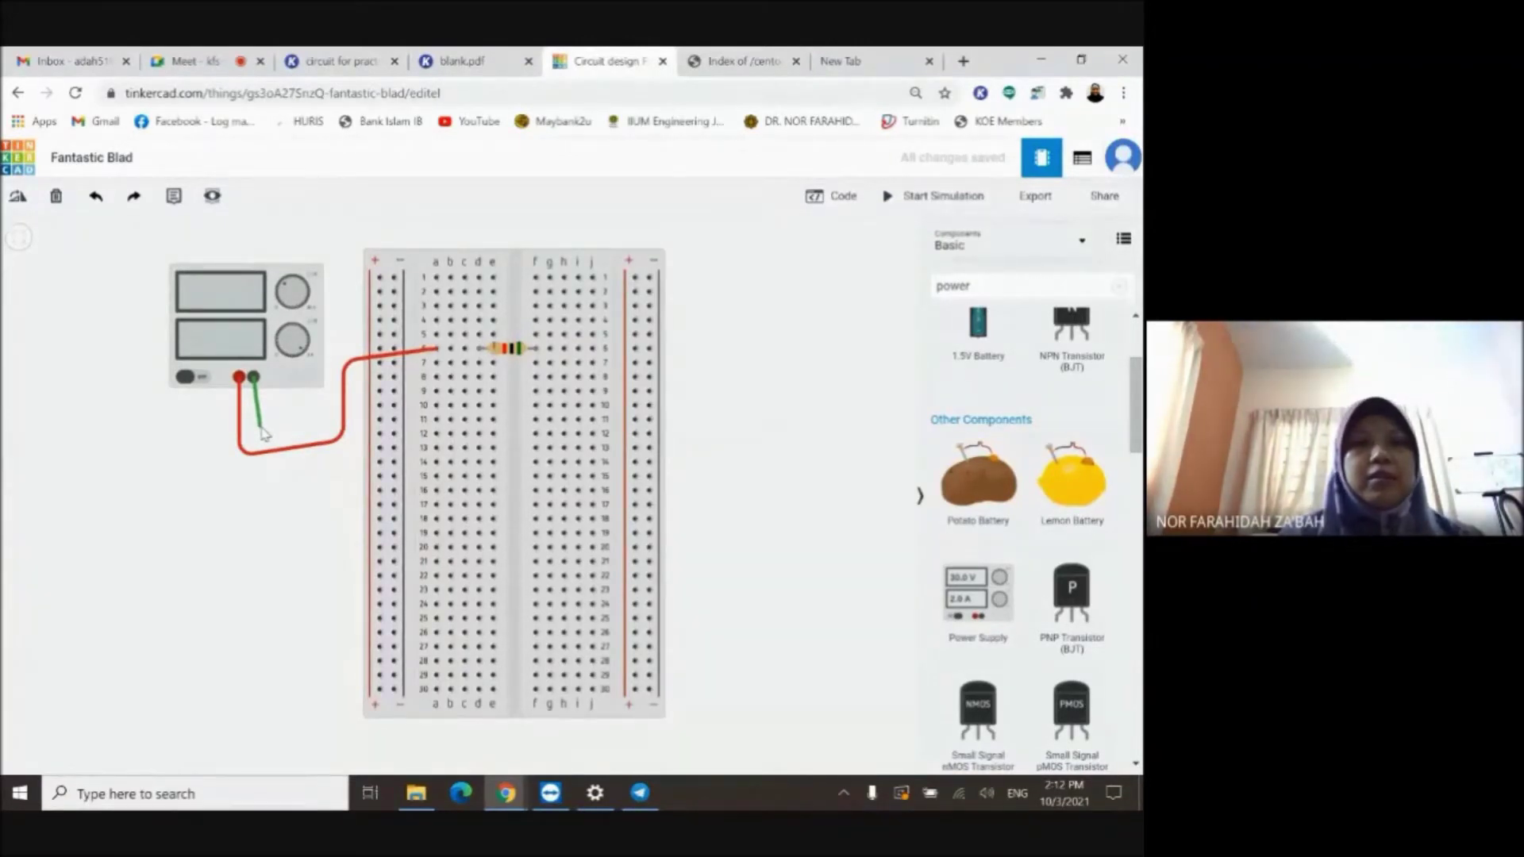
left_click(304, 505)
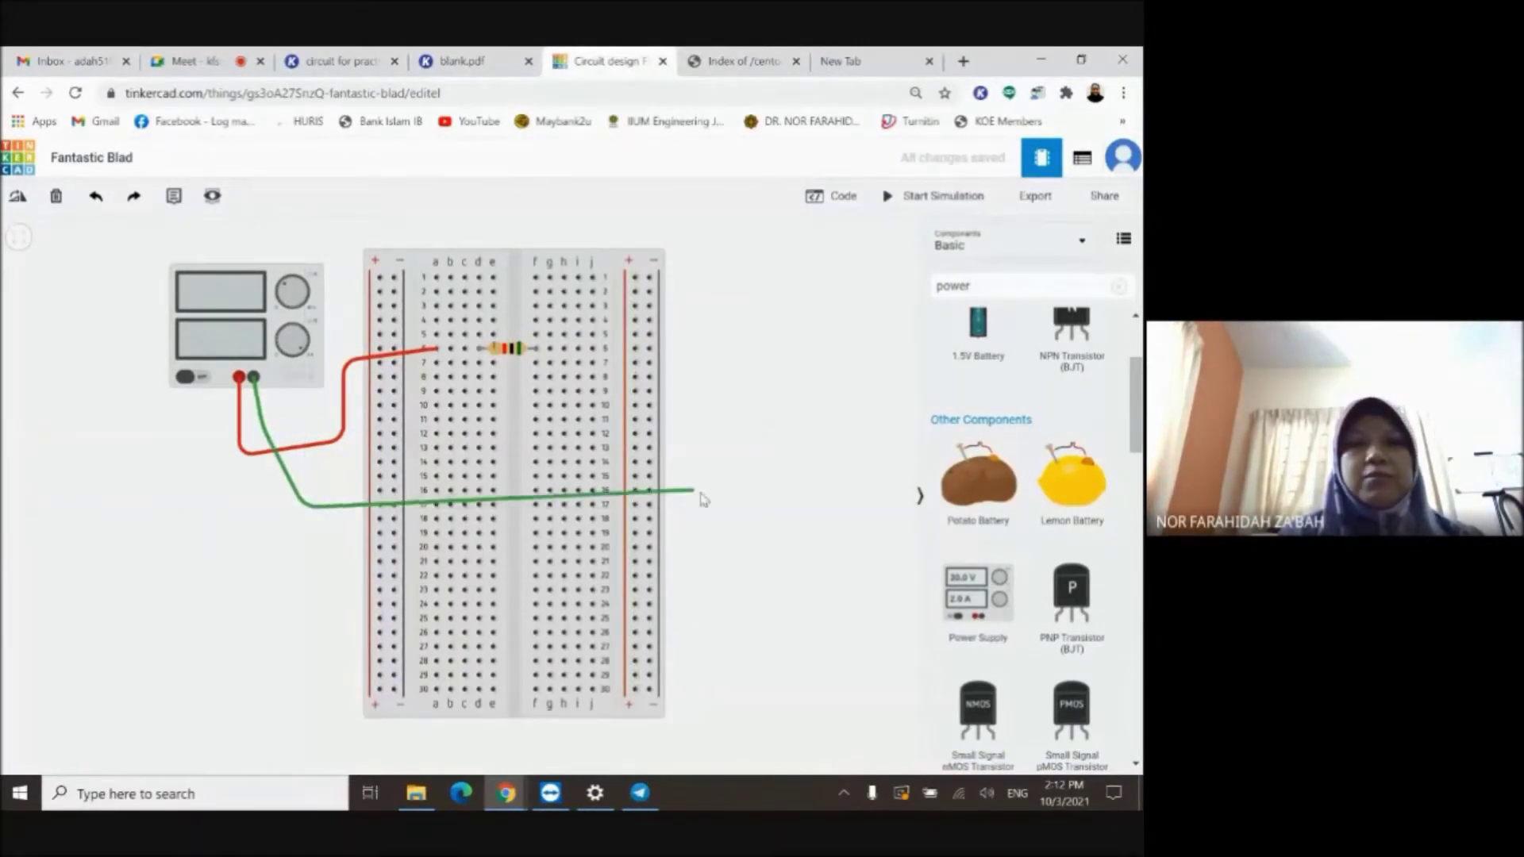
left_click(727, 505)
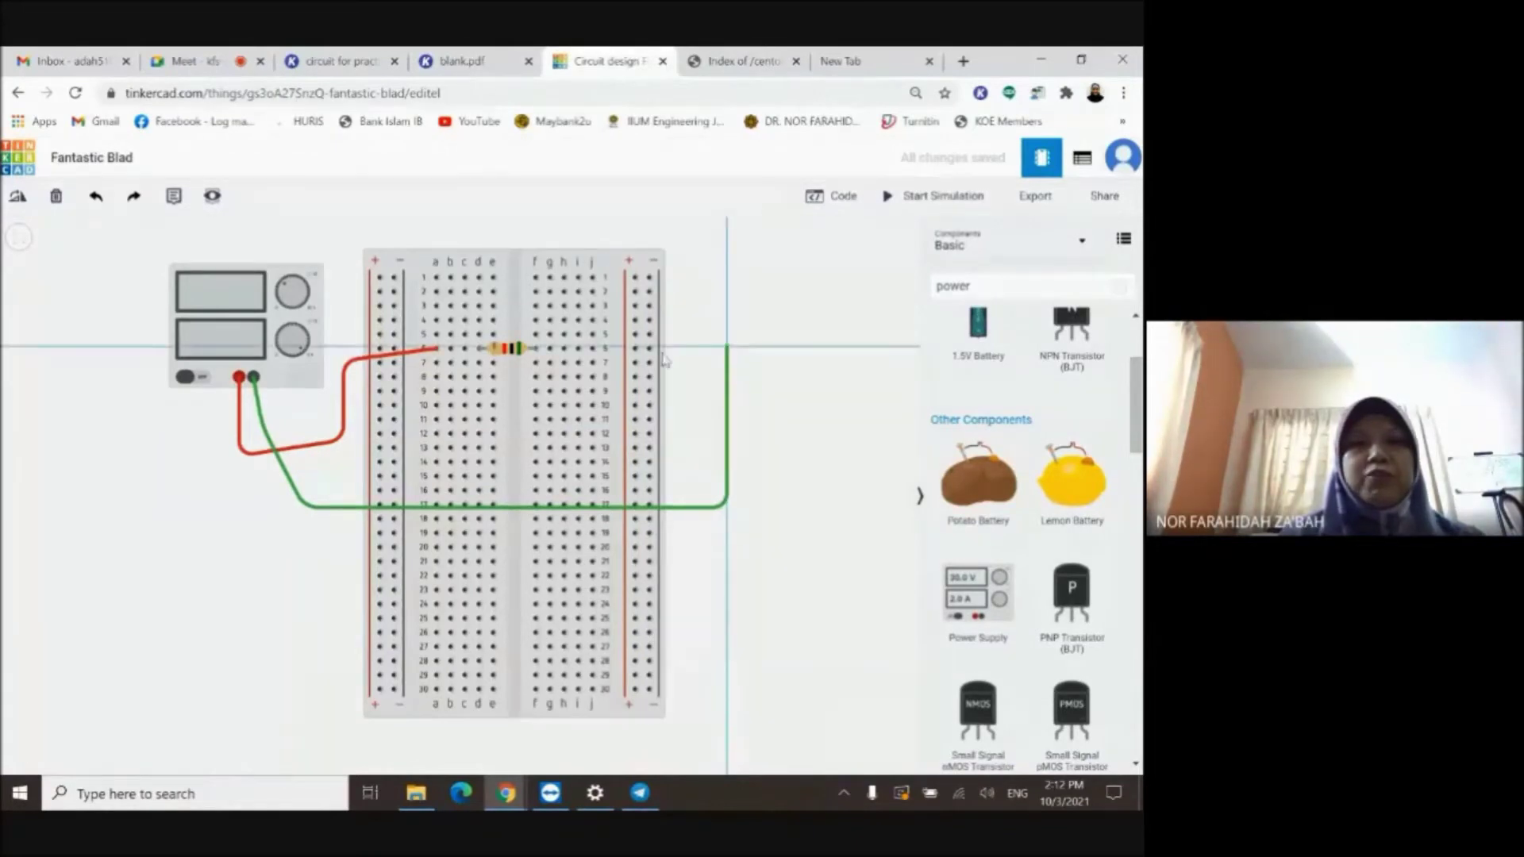
left_click(726, 348)
left_click(594, 349)
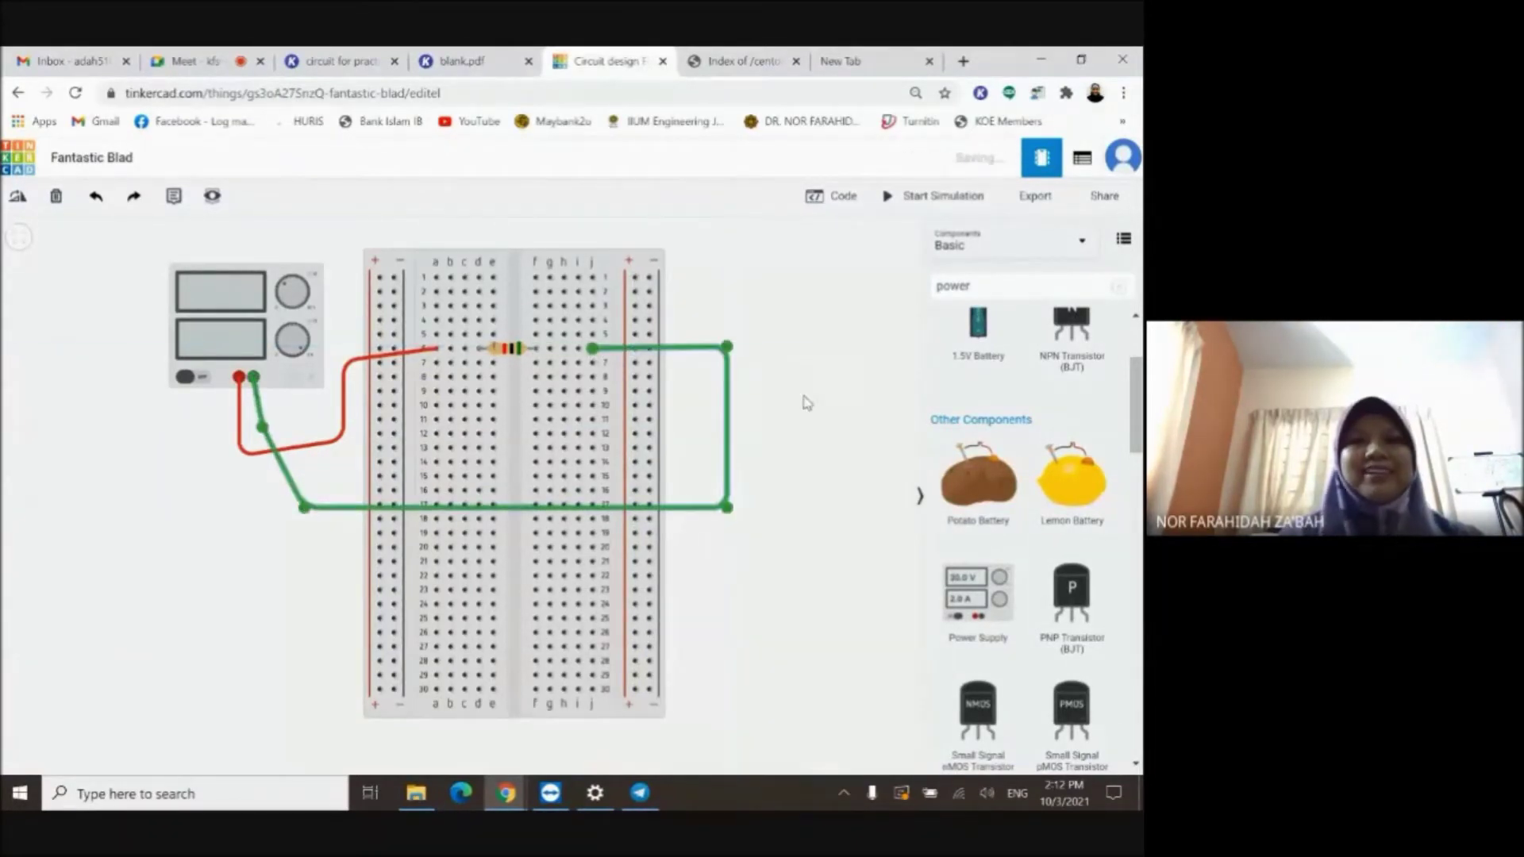
Change the colour of the negative terminal's wire to black.
left_click(807, 402)
left_click(729, 389)
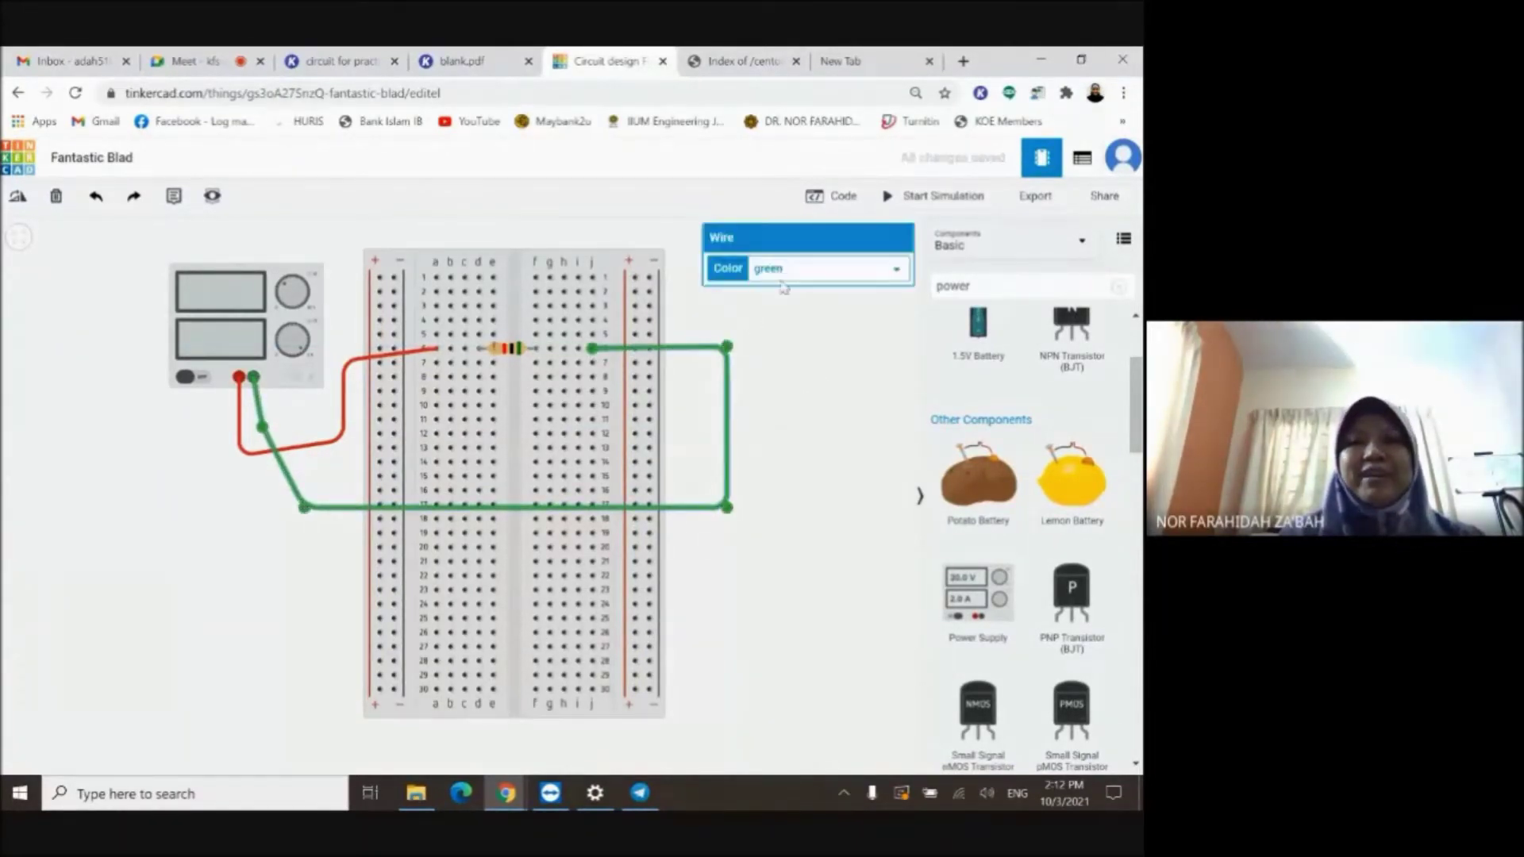
left_click(790, 271)
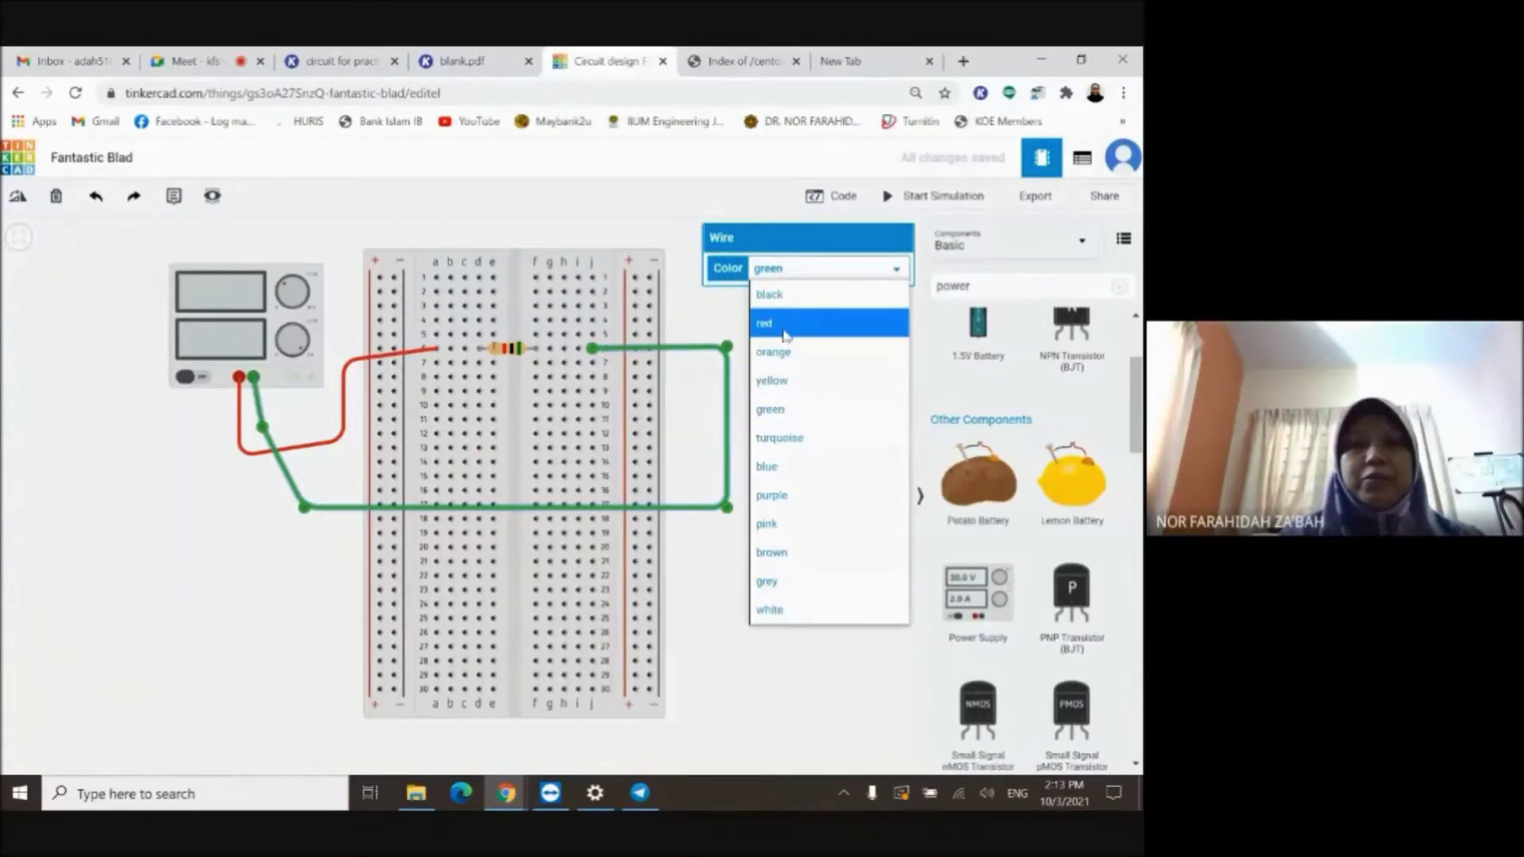
left_click(769, 294)
left_click(807, 483)
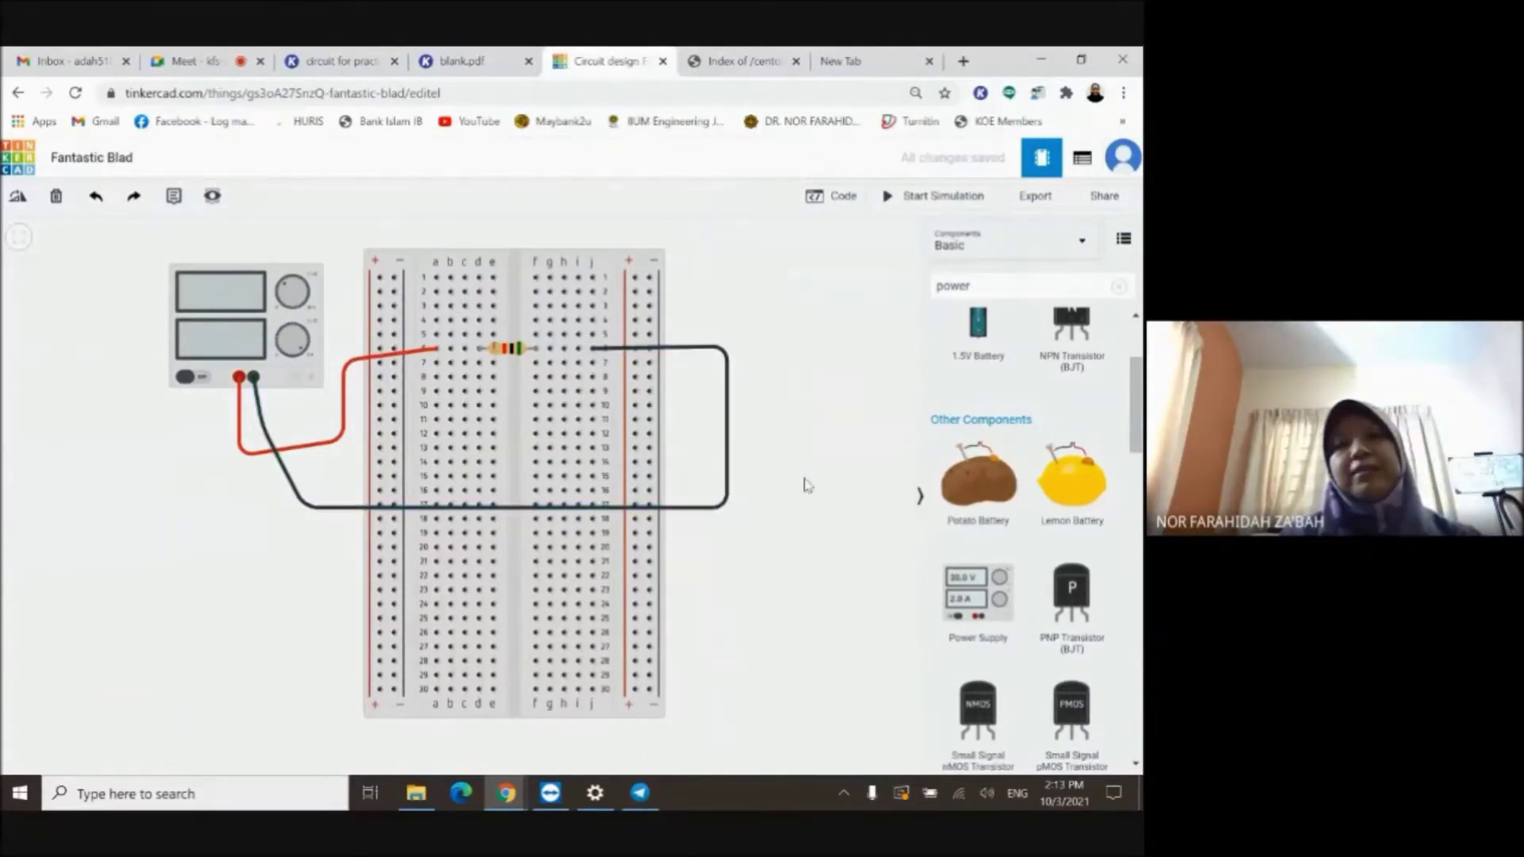
left_click(194, 61)
key("ctrl+5")
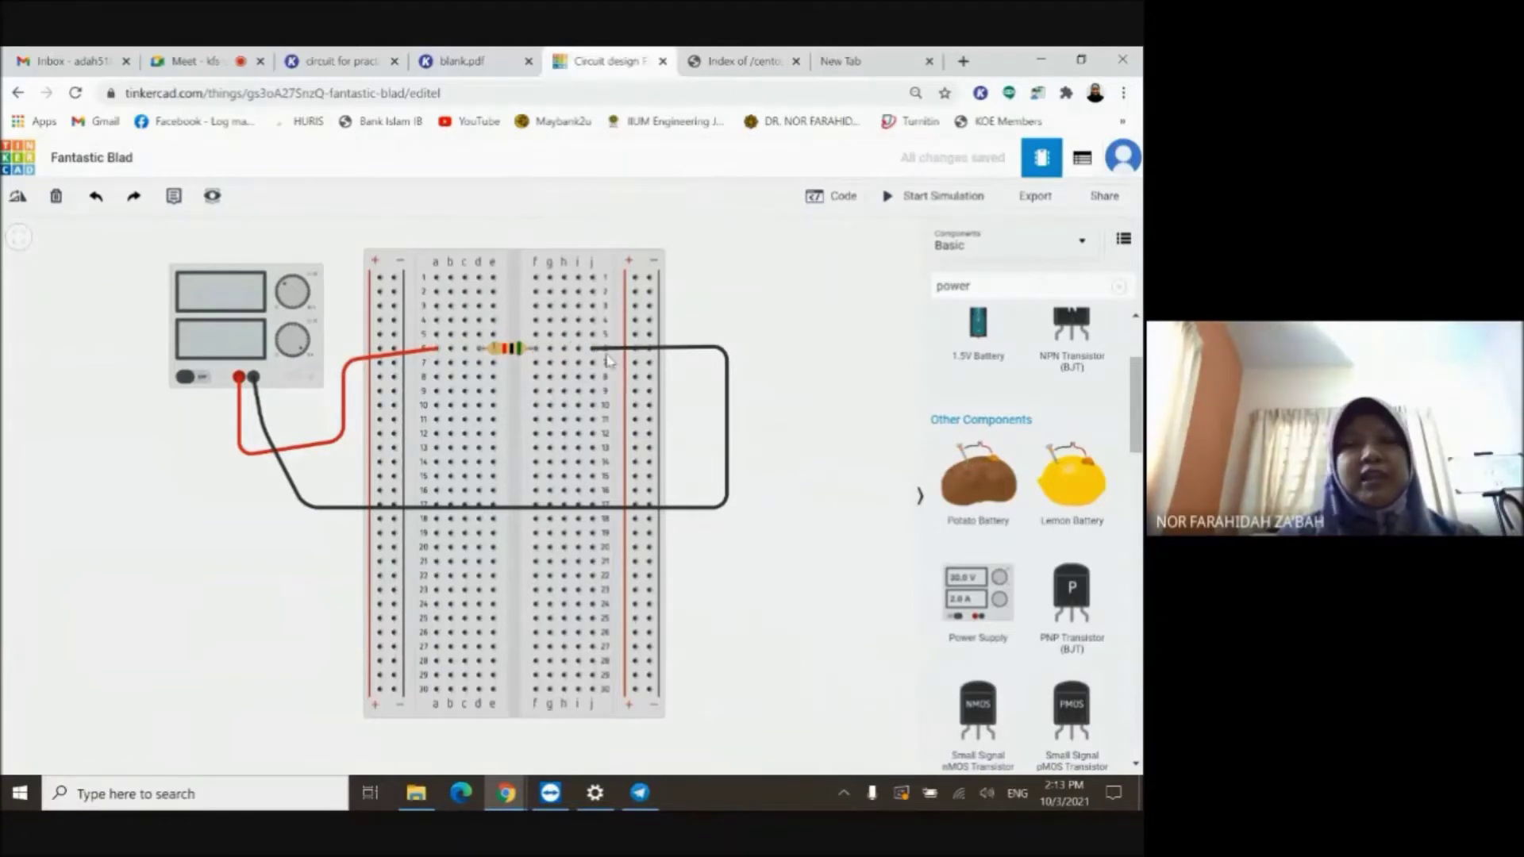
Add an annotation reading "R6 A" beside row 6 at the breadboard's column a side.
left_click(174, 199)
left_click_drag(503, 341, 412, 340)
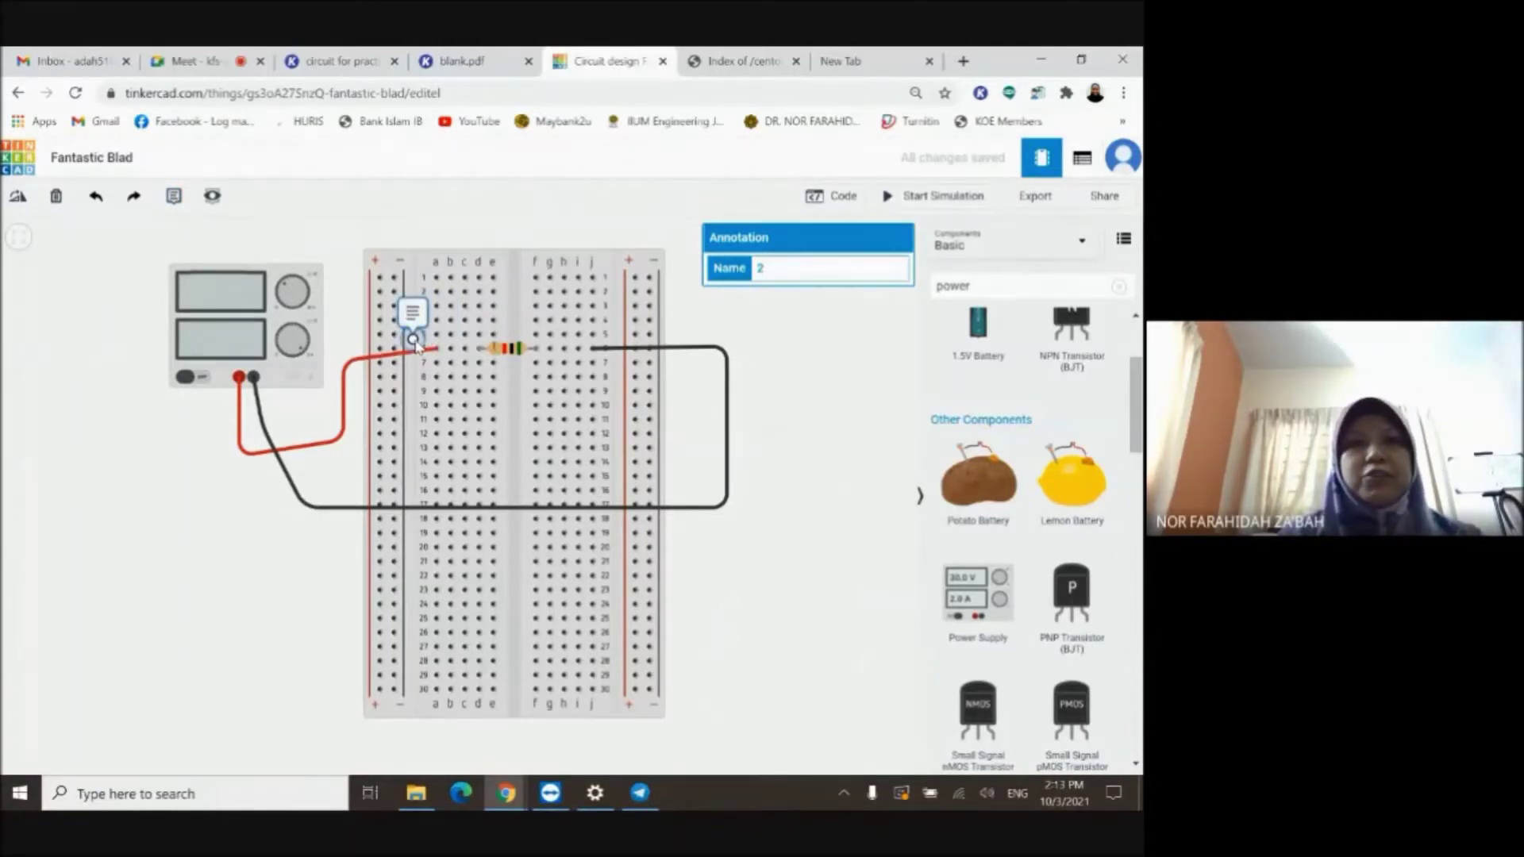
left_click(412, 314)
triple_click(394, 310)
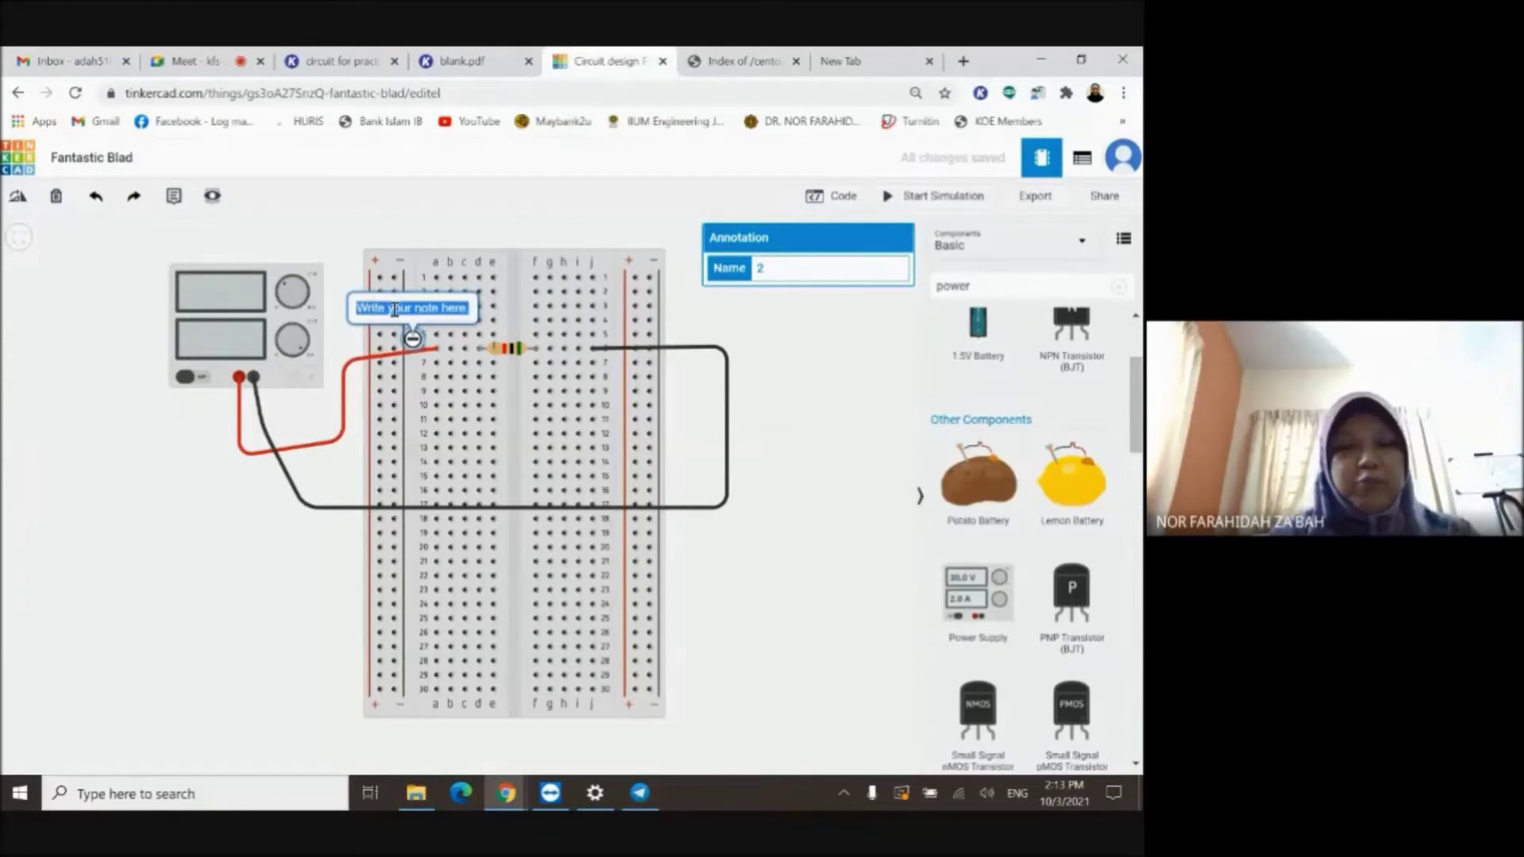
type("r6")
key("ctrl+z")
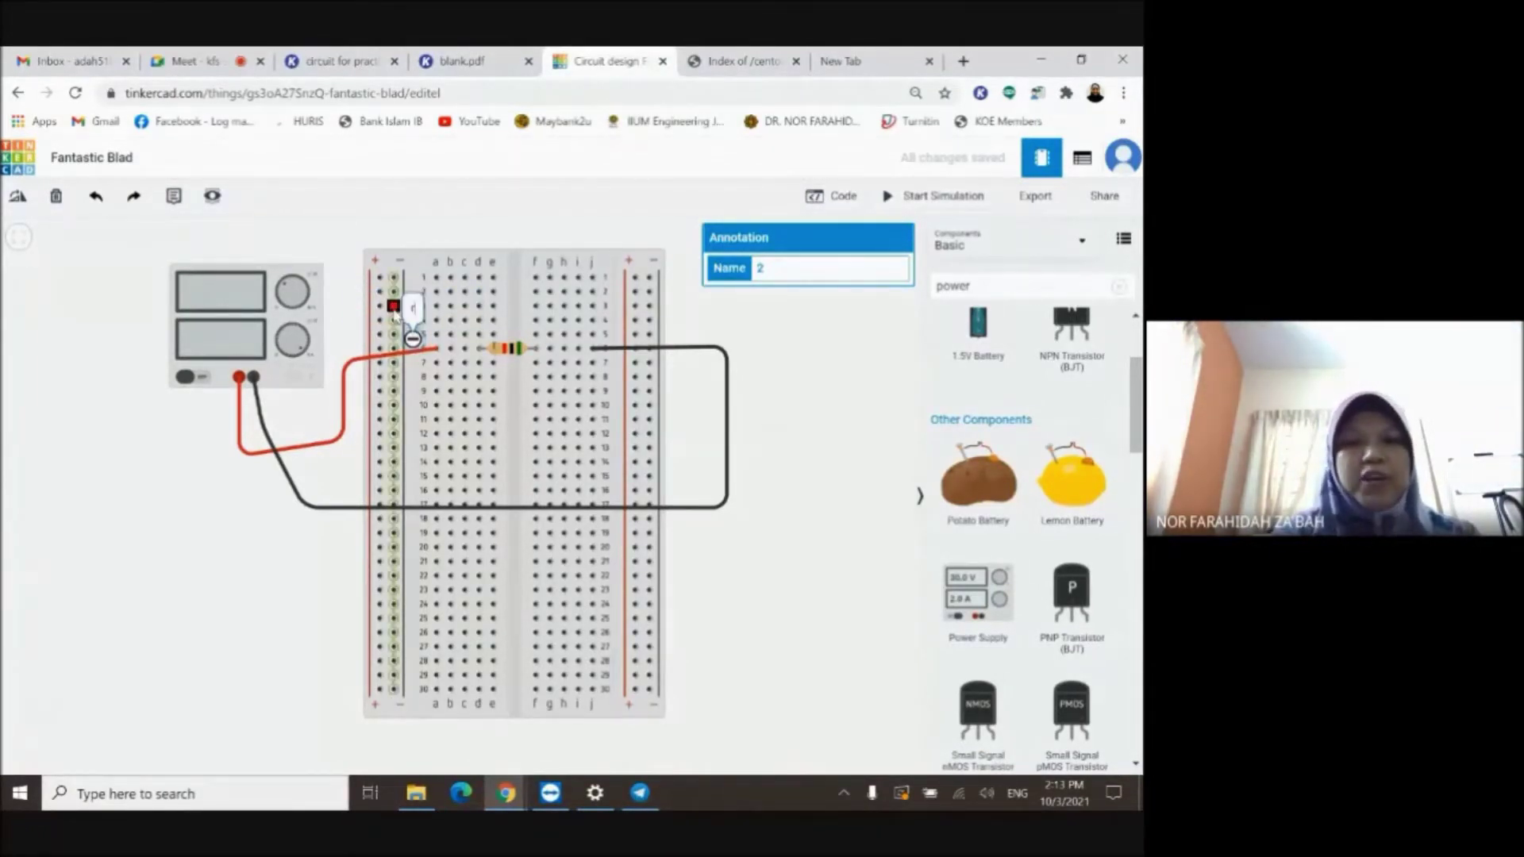
type("R6 A")
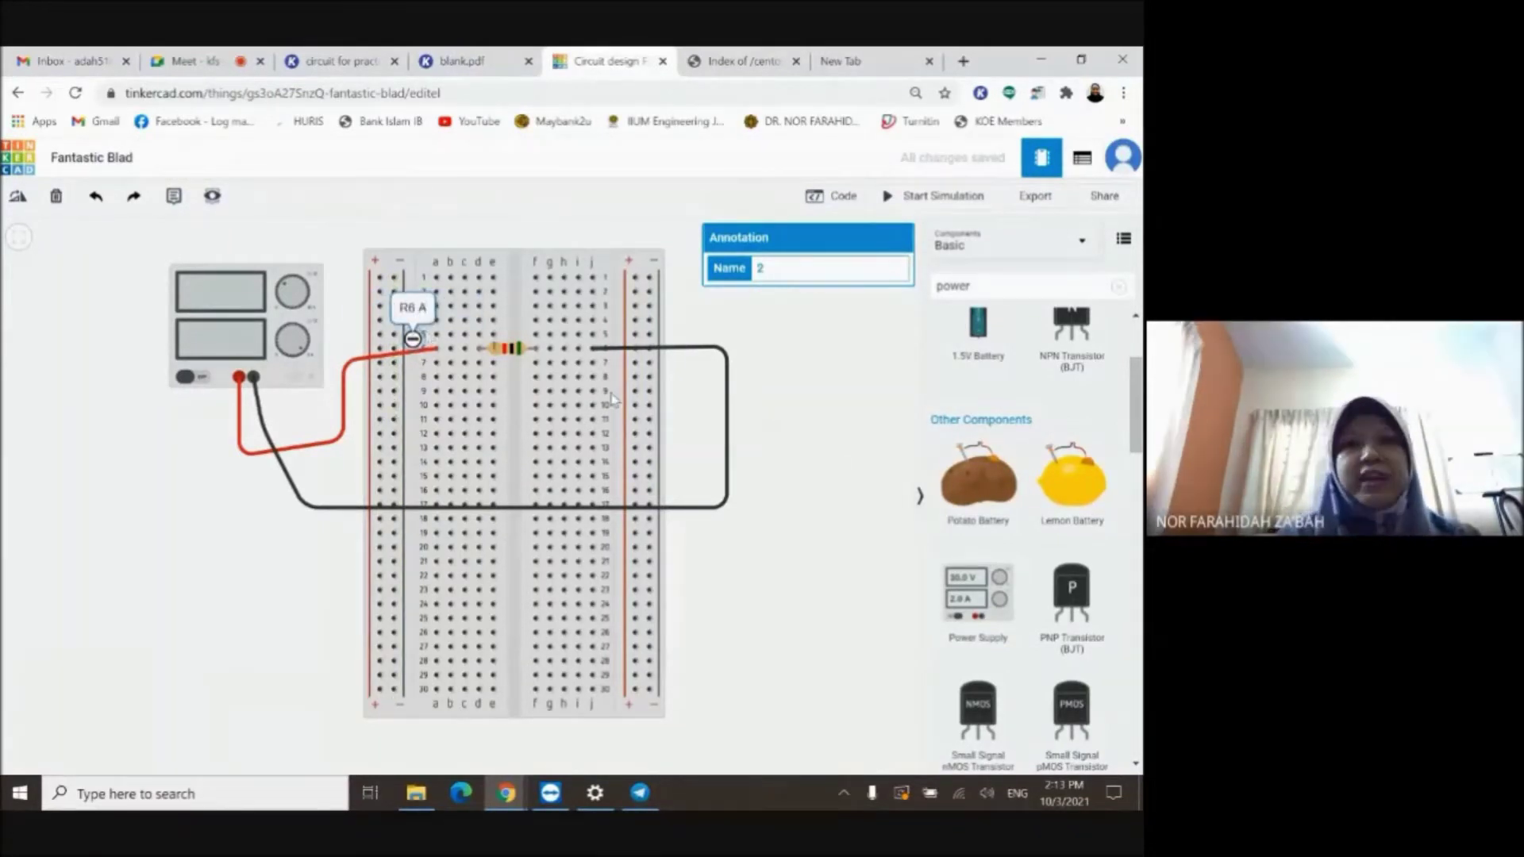
left_click(841, 456)
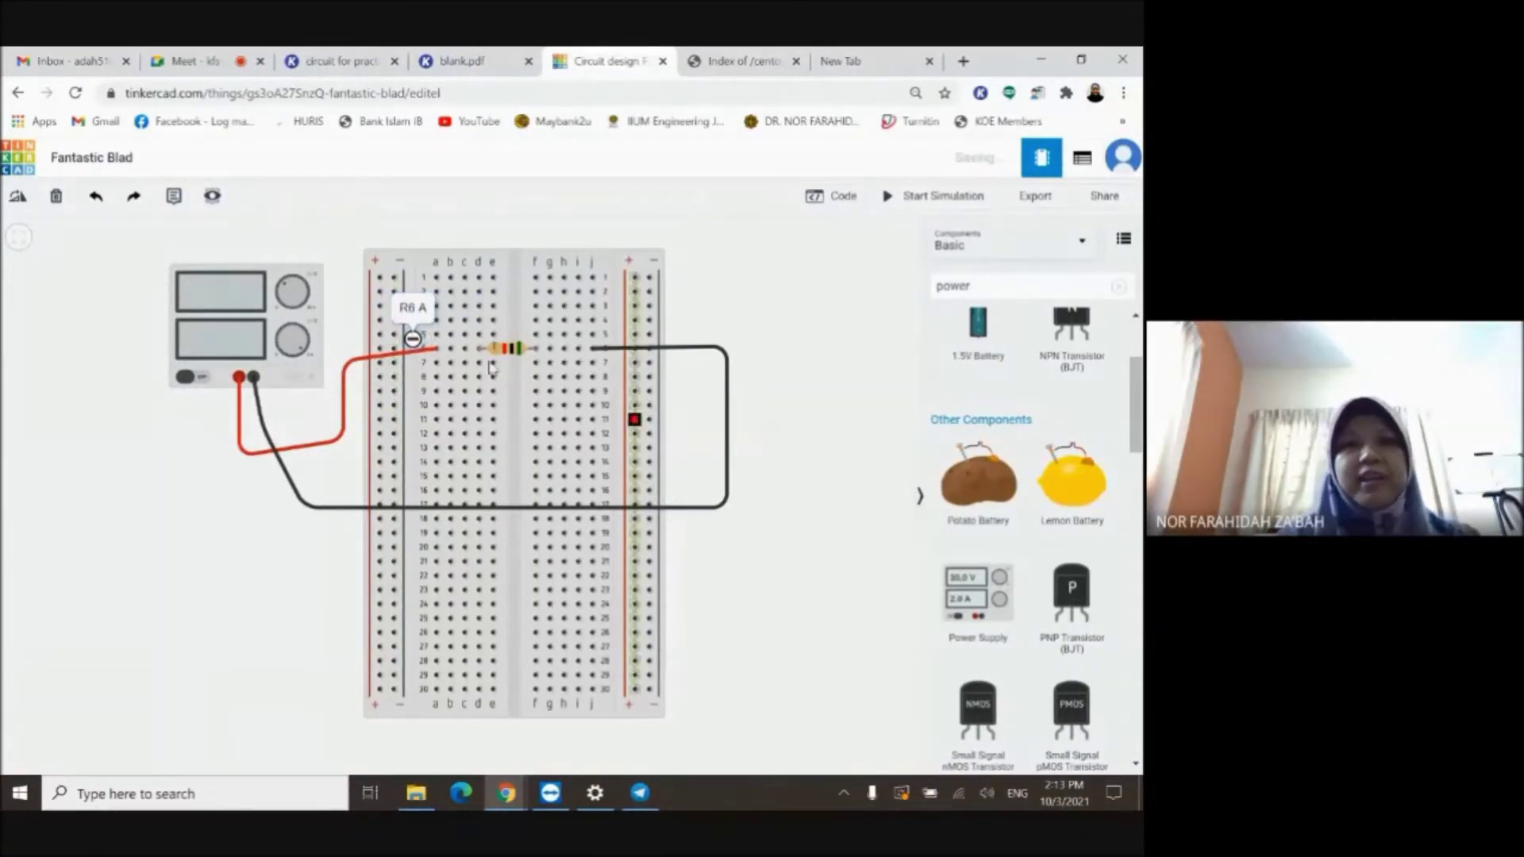
Annotate row 6 at the breadboard's column j side with "R6' B" and move the note's text beside its marker.
left_click(175, 197)
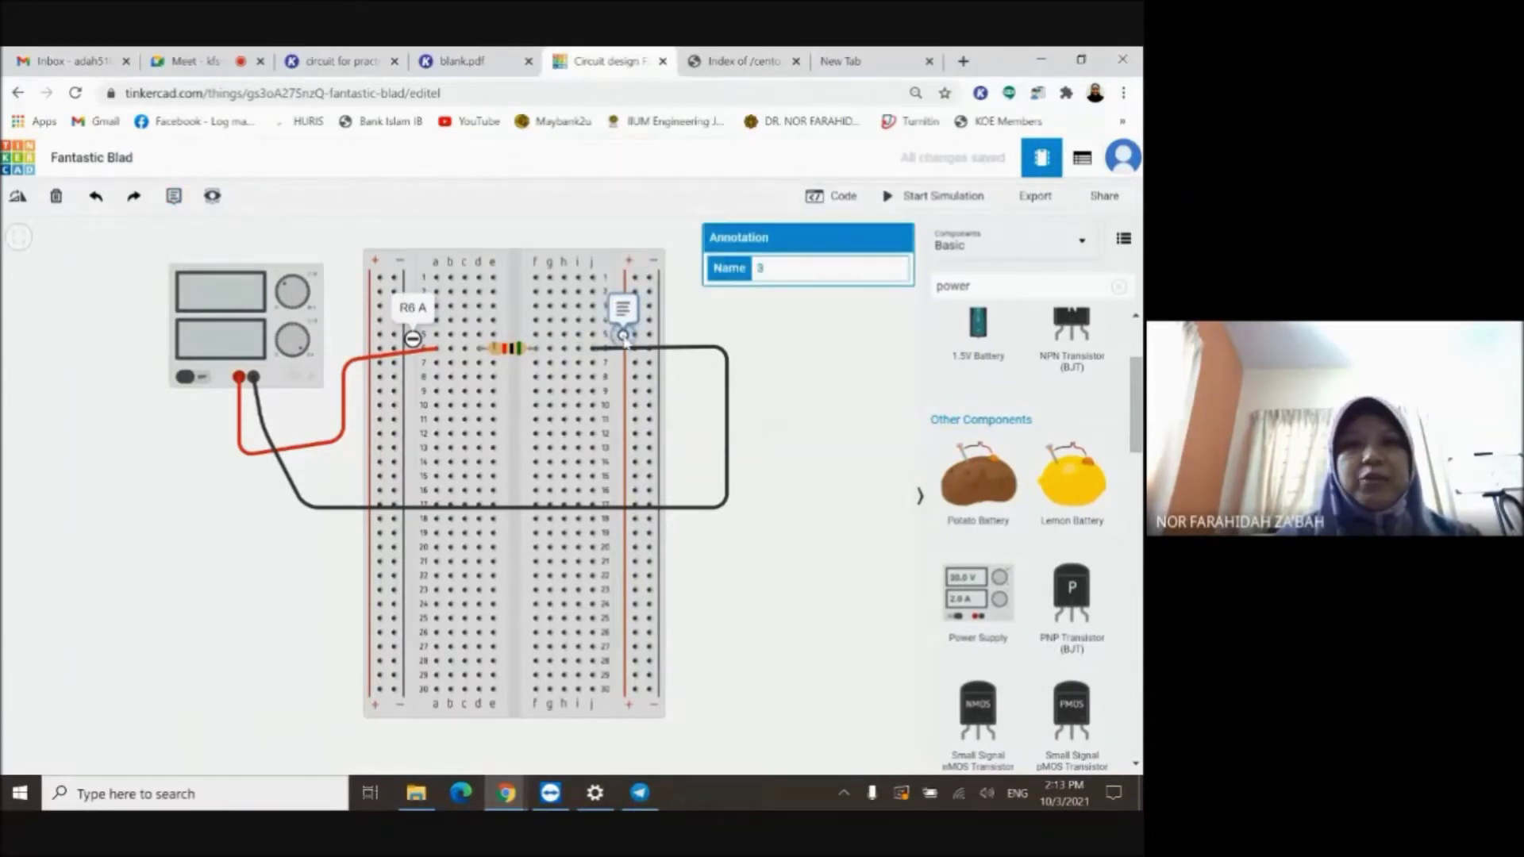
left_click(624, 336)
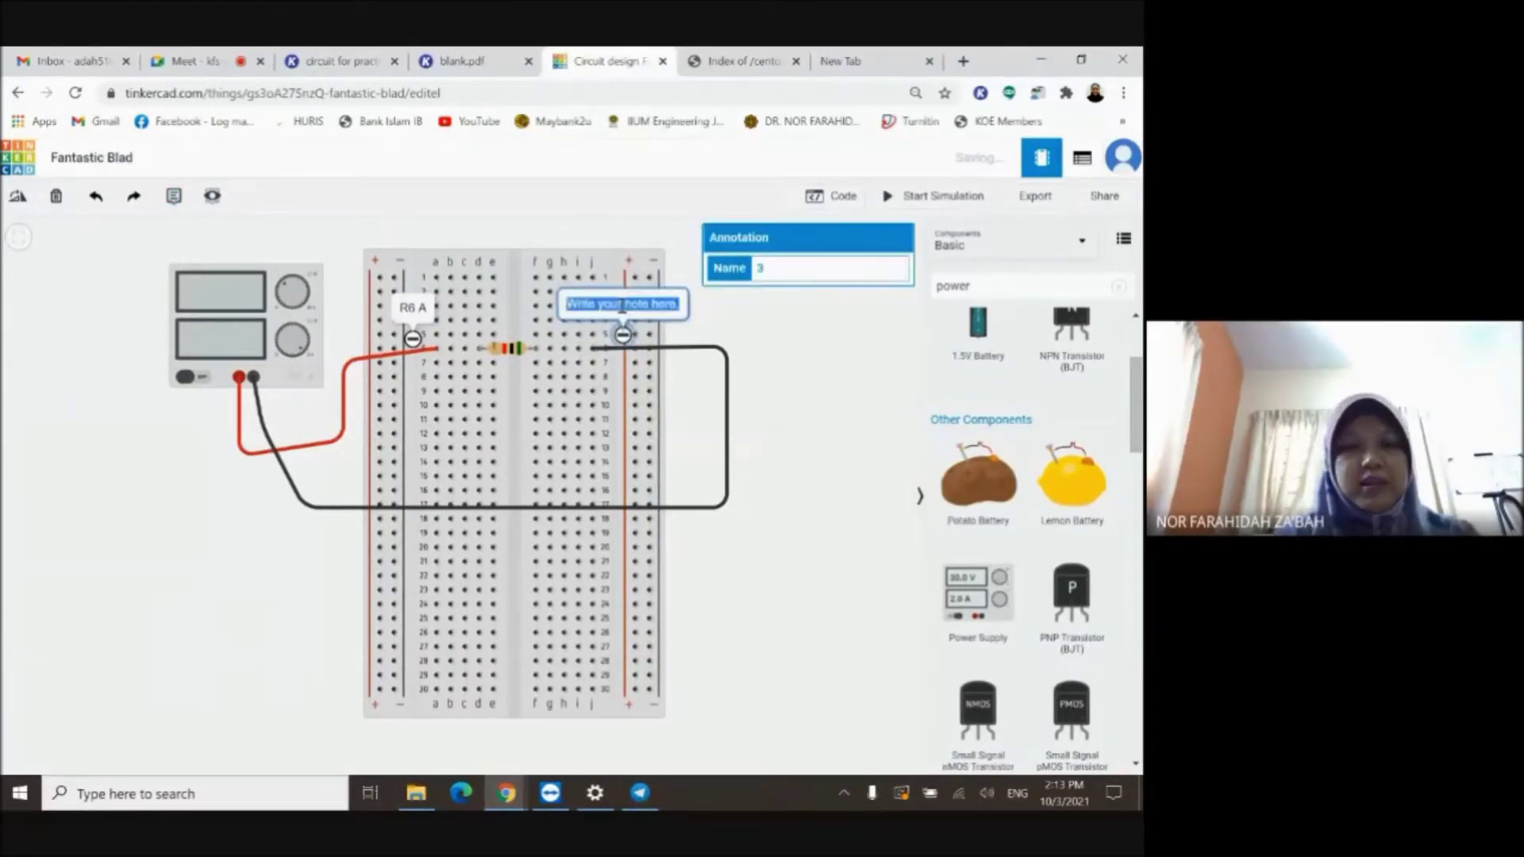
type("R6")
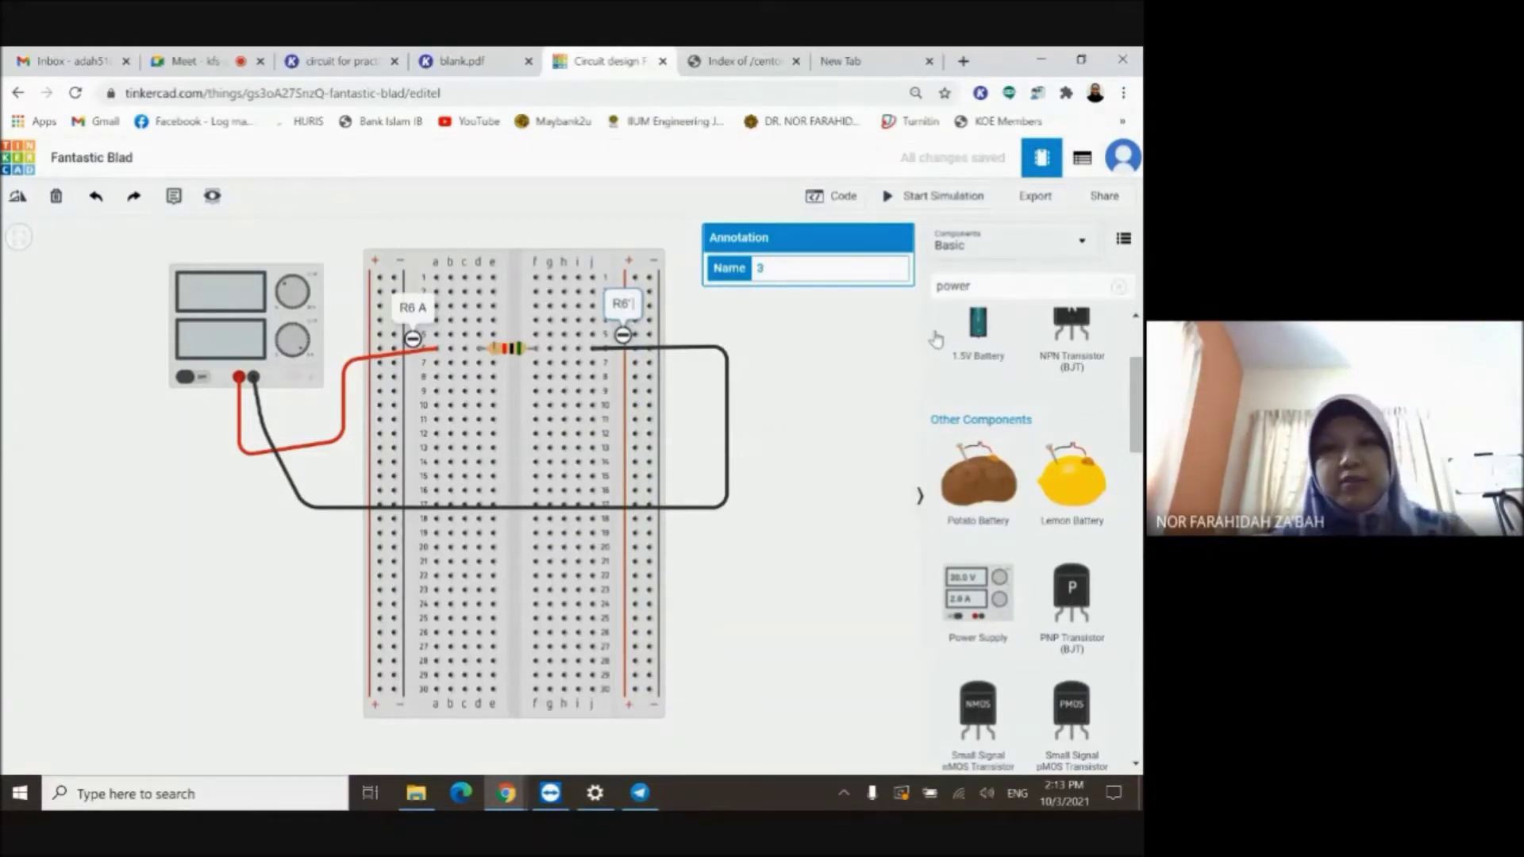
type("B")
left_click(721, 323)
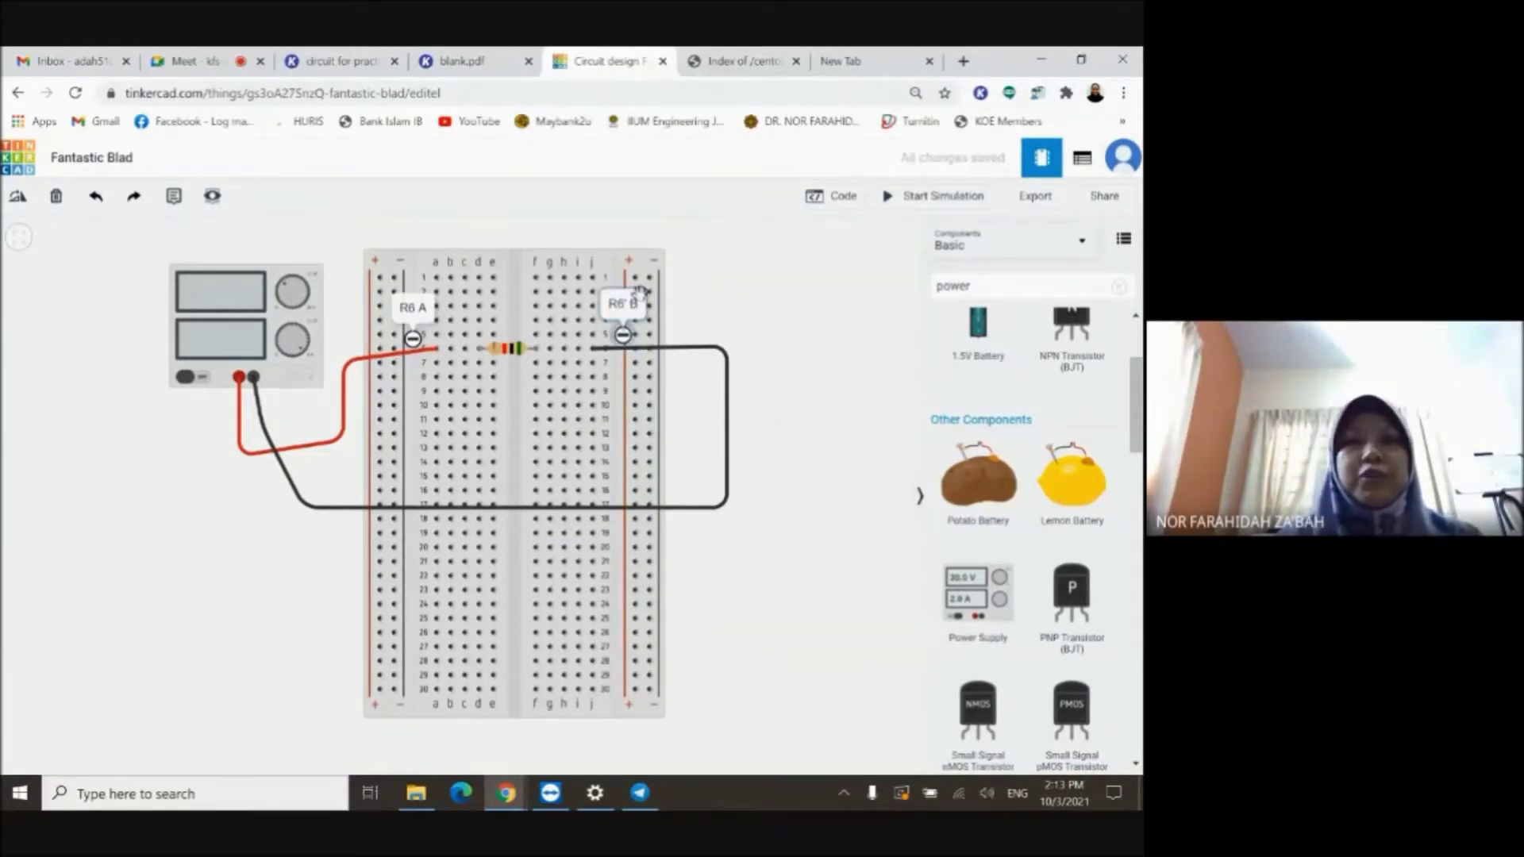
left_click_drag(637, 293, 675, 319)
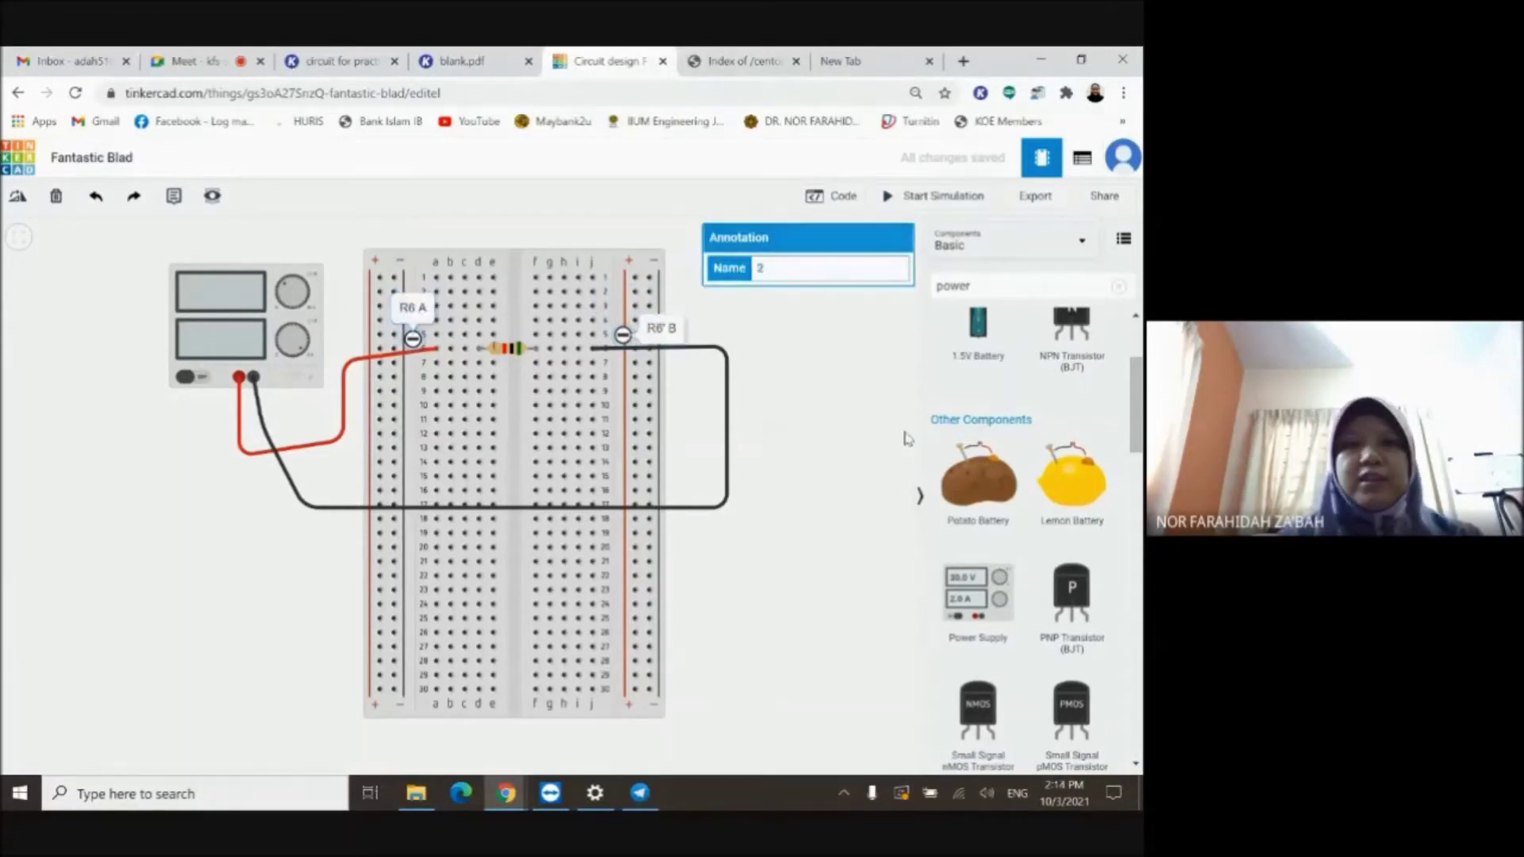
left_click(407, 329)
left_click(411, 307)
left_click(822, 405)
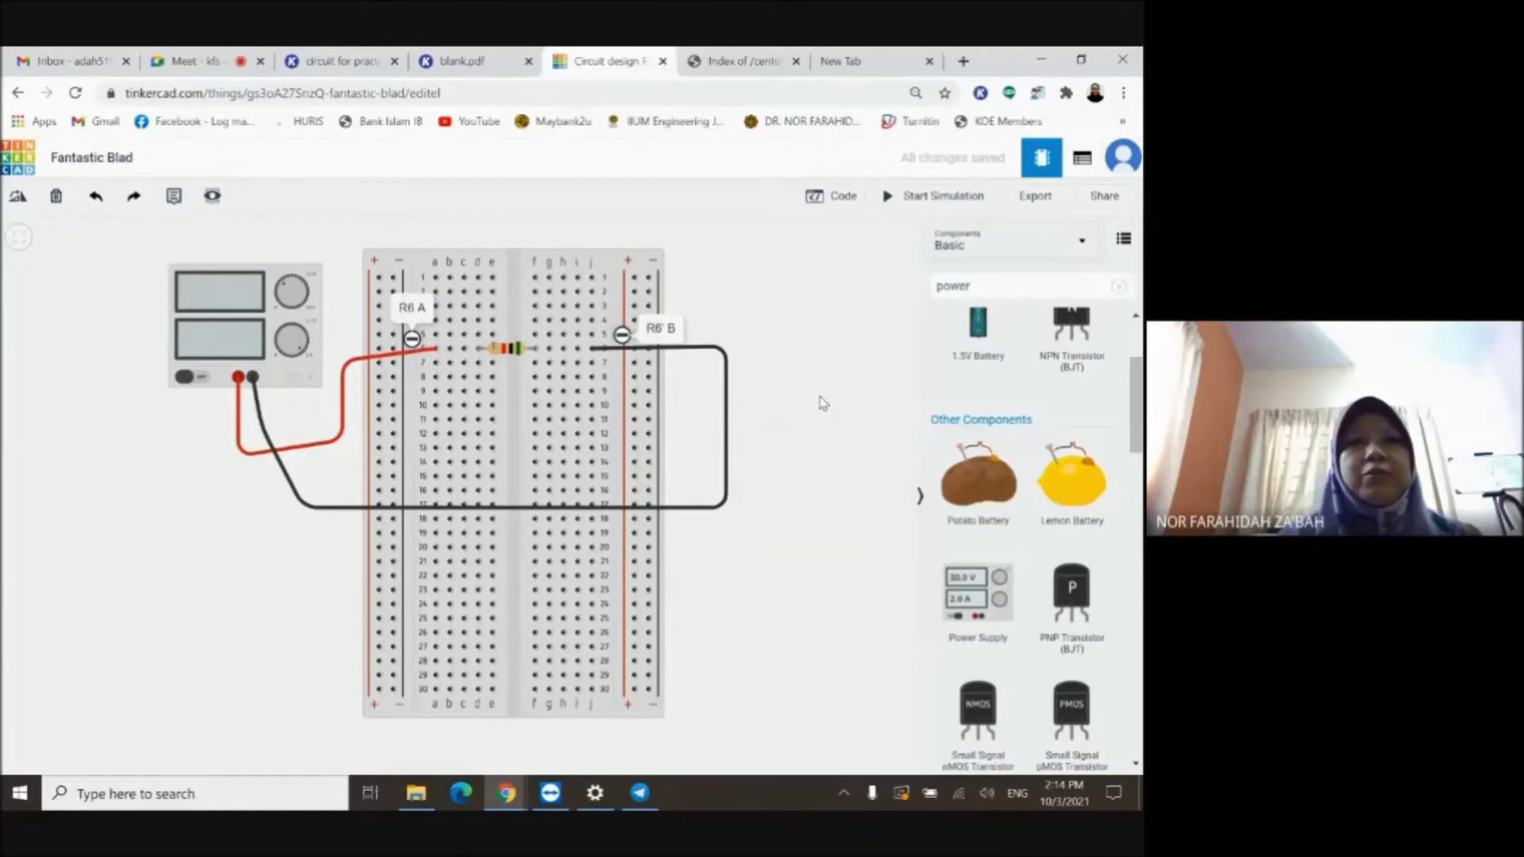
Check the resistor between nodes A and D in the circuit diagram and place a resistor in column b from row 6 to row 10.
left_click(361, 61)
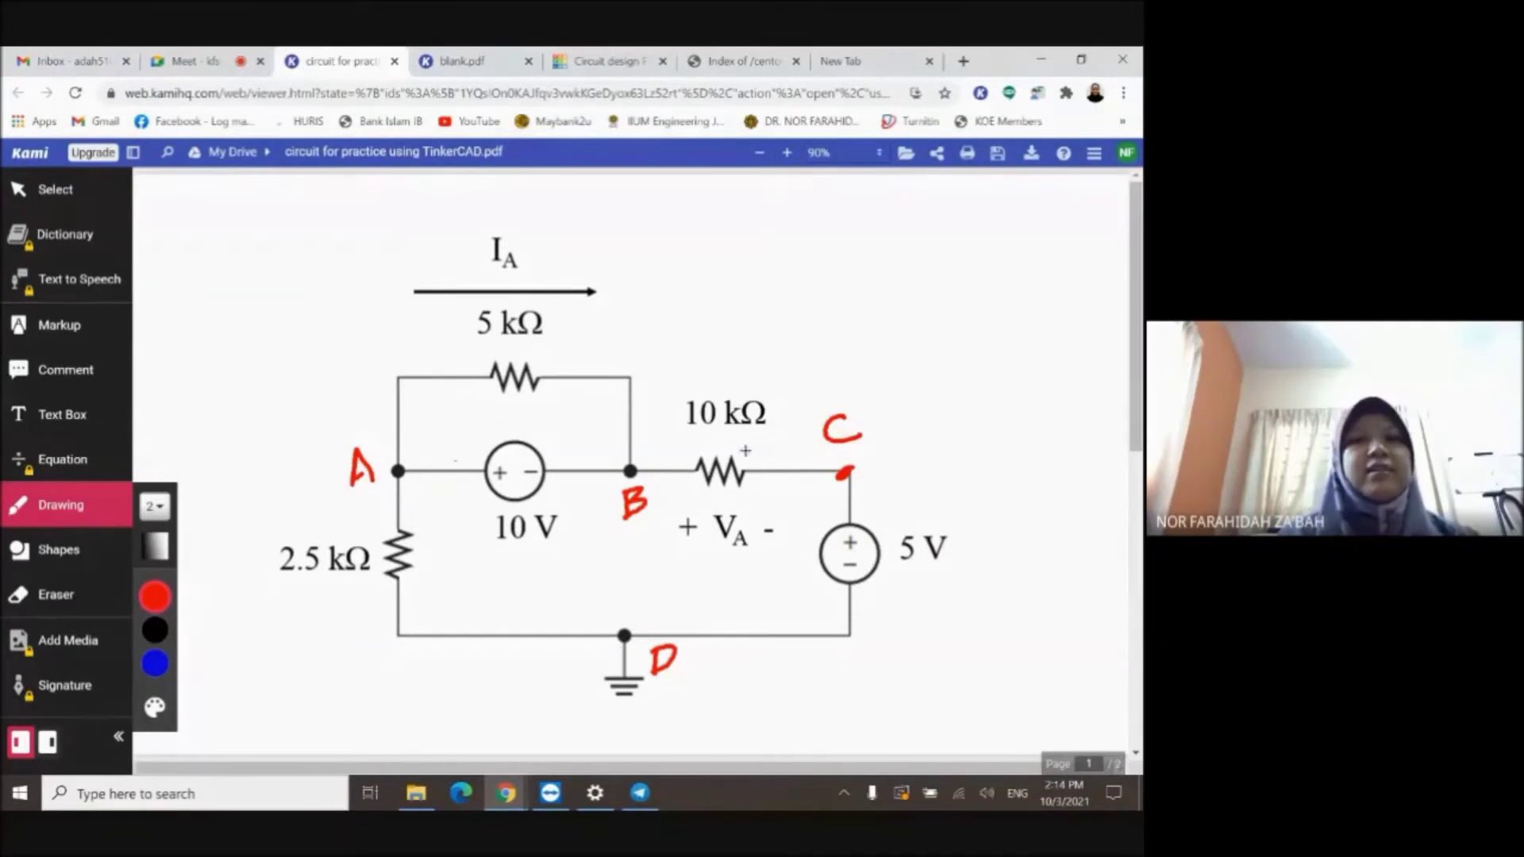
left_click(608, 63)
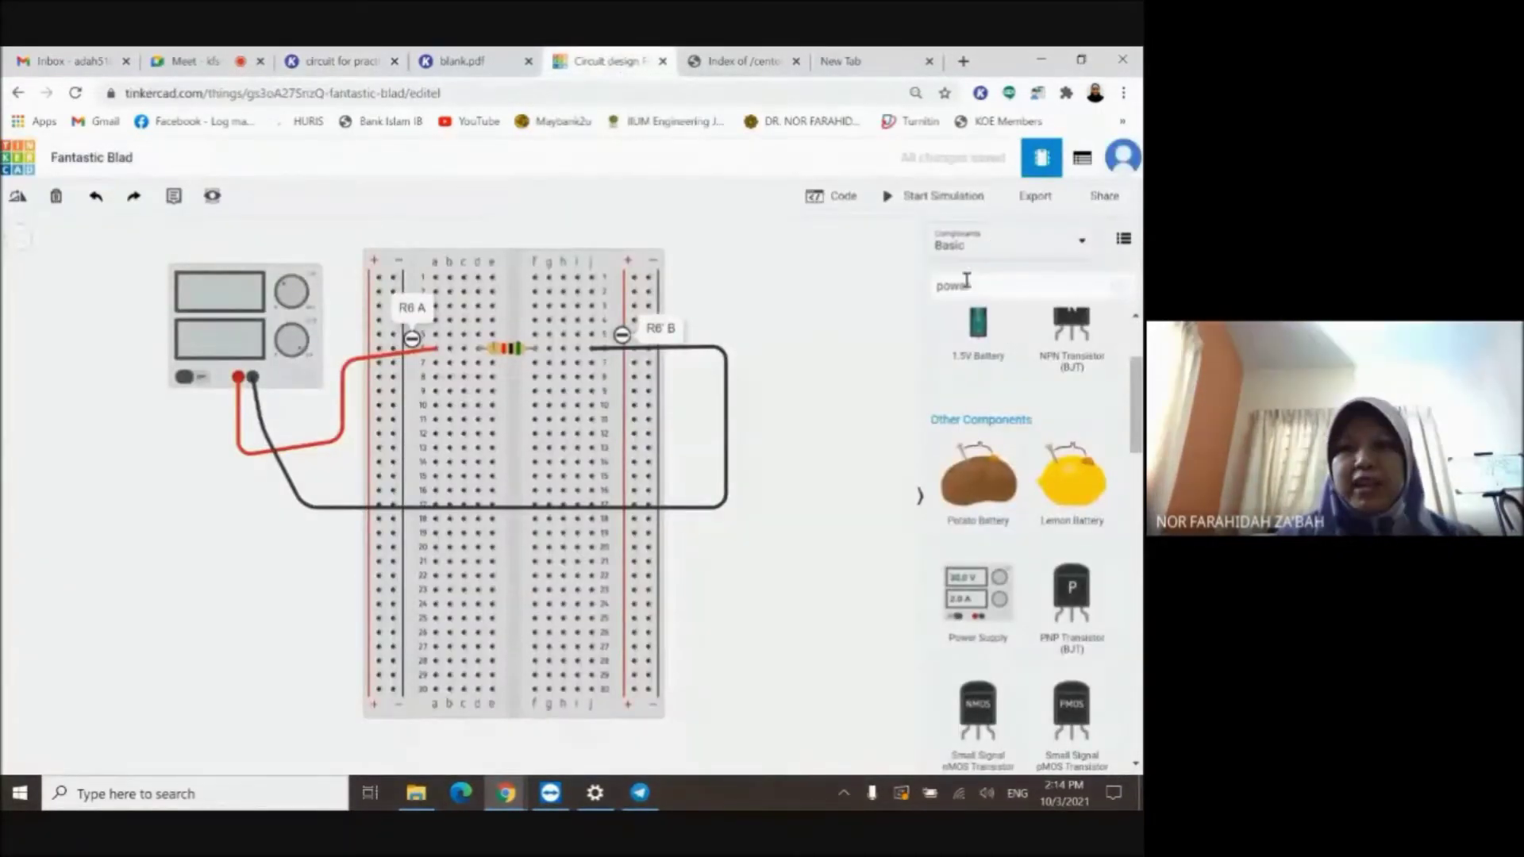
left_click(992, 282)
key("BackSpace")
key("BackSpace")
key("BackSpace")
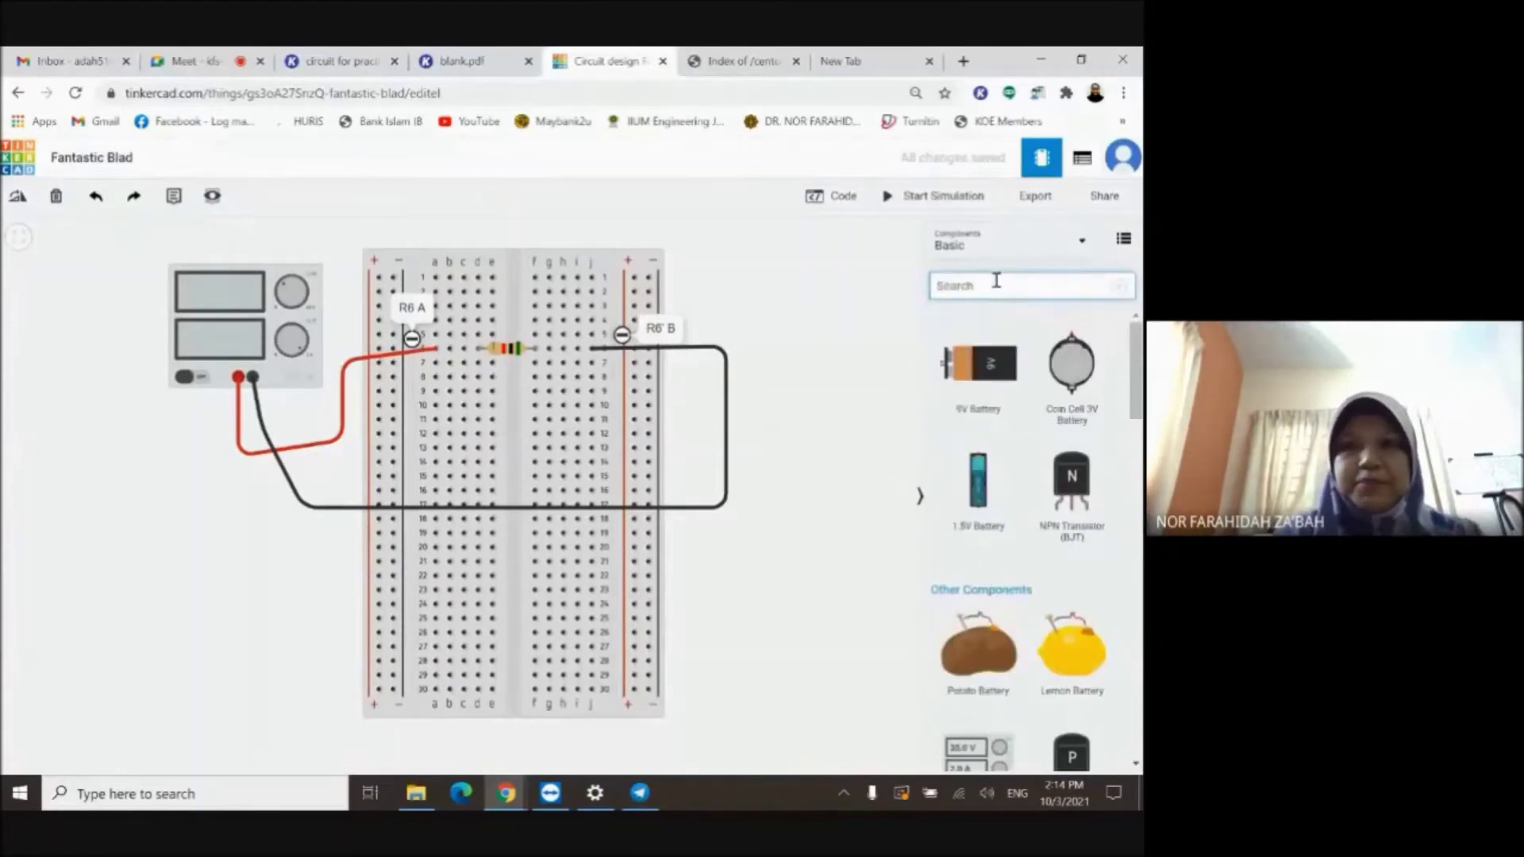
type("RESI")
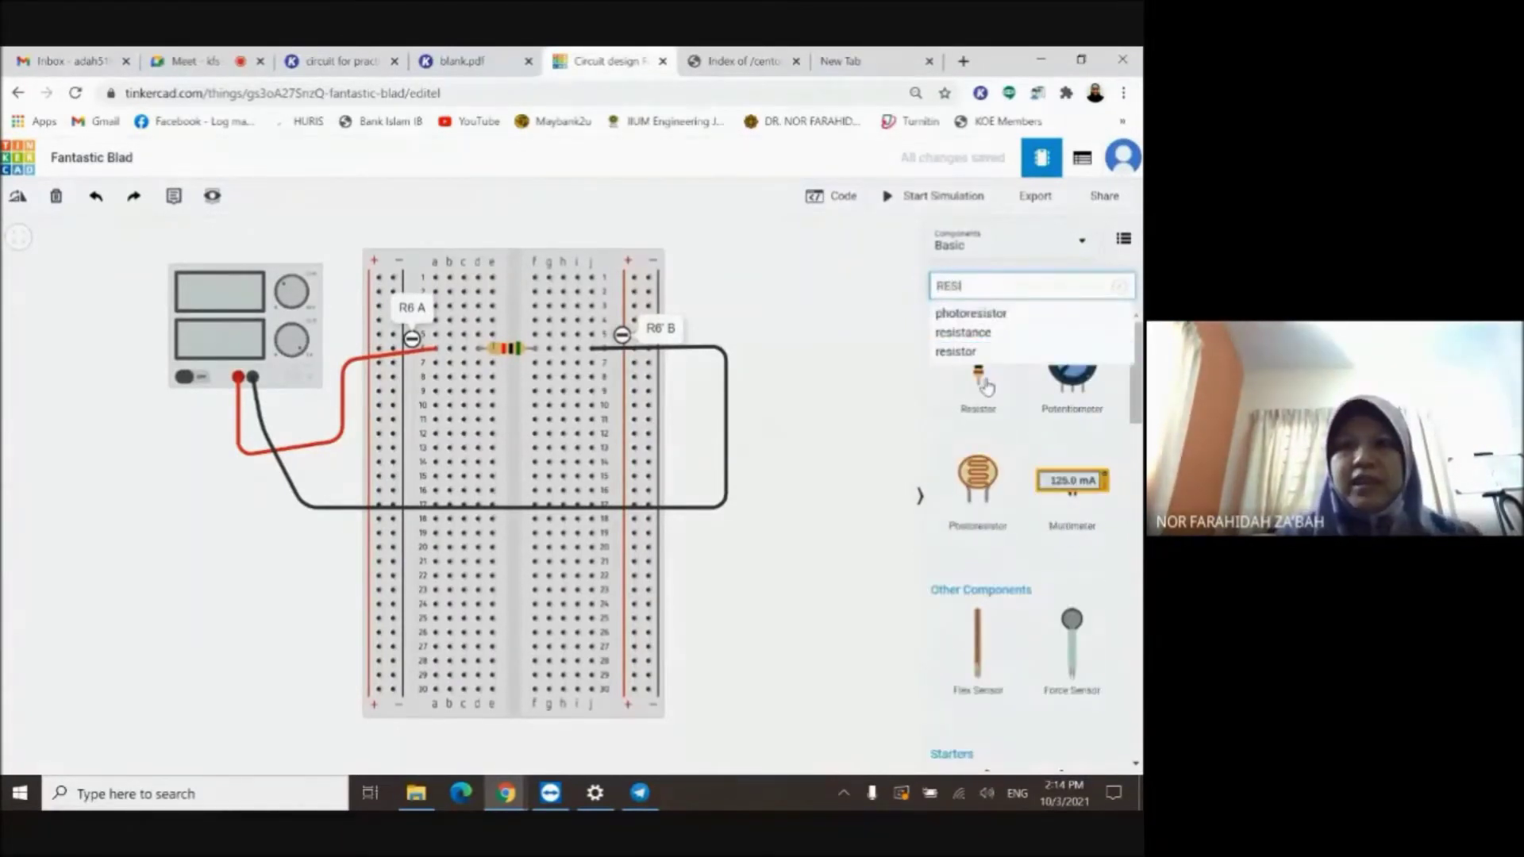
left_click_drag(985, 386, 456, 389)
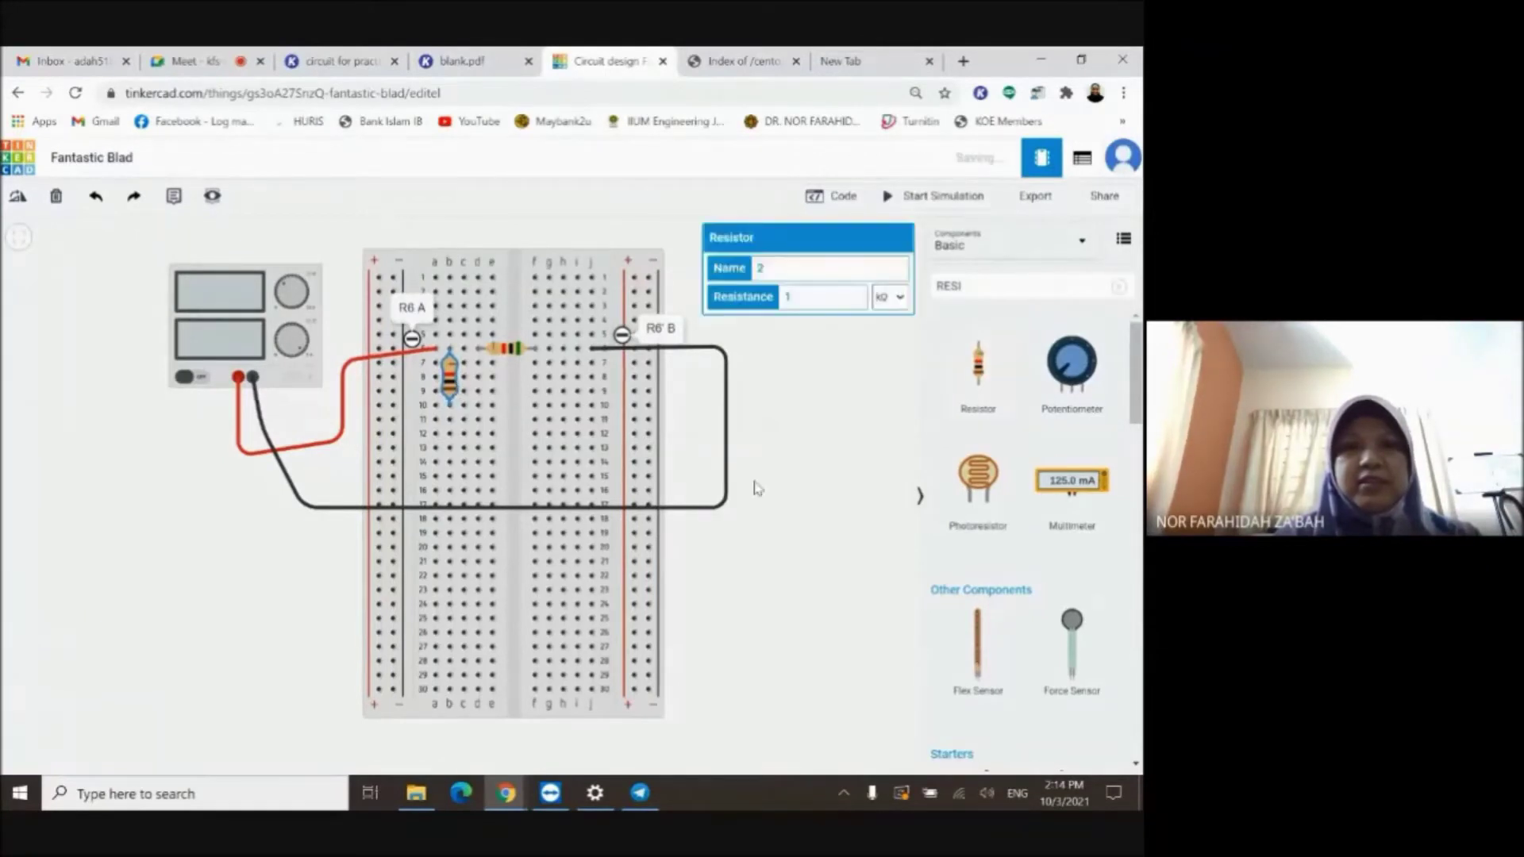
left_click(785, 485)
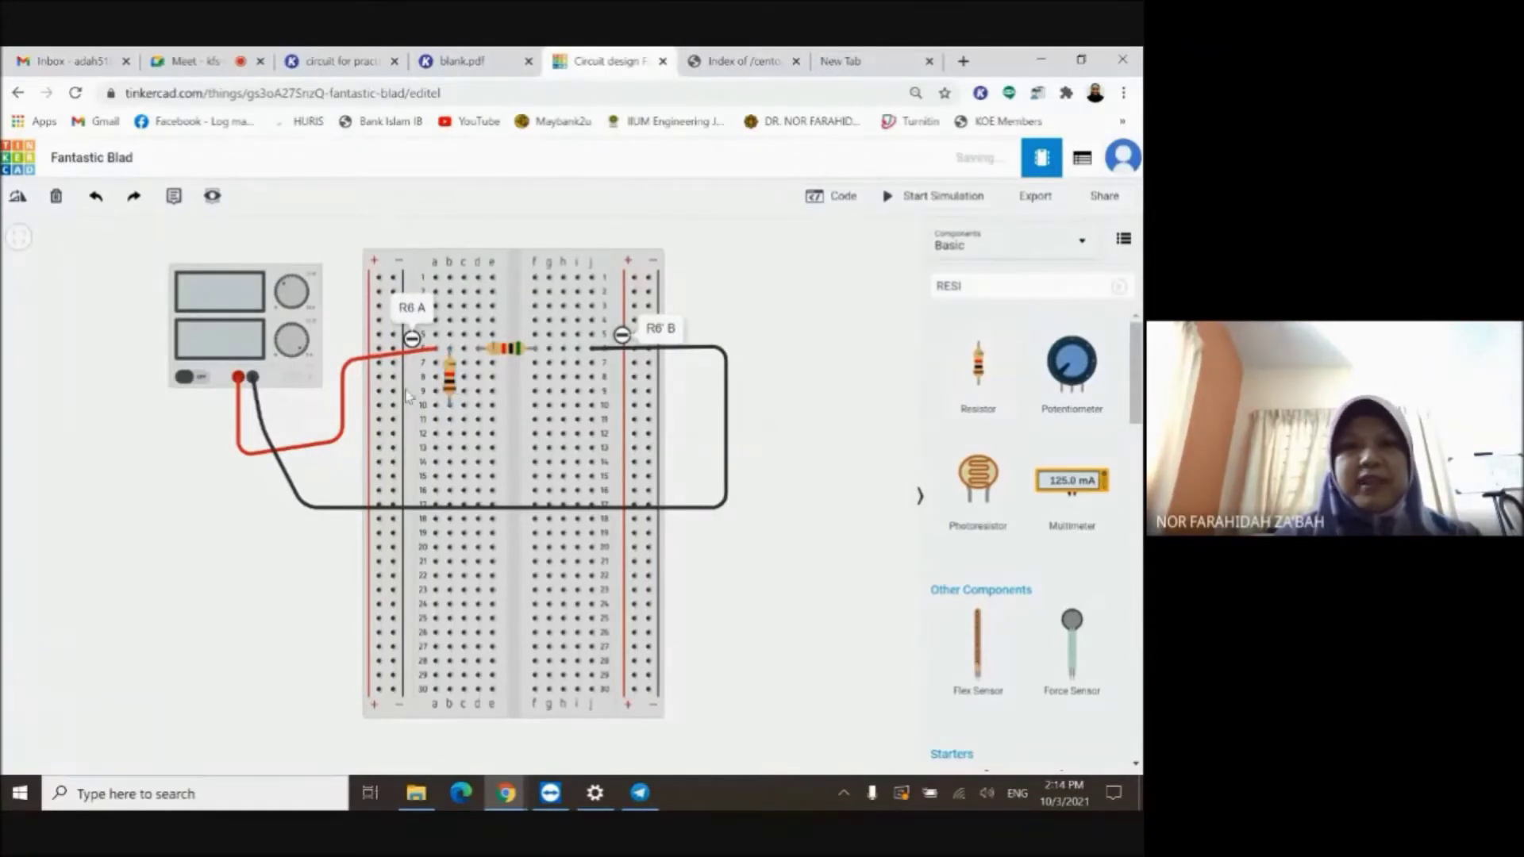
Set the resistance of the column b resistor to 2.5 kΩ.
left_click(455, 387)
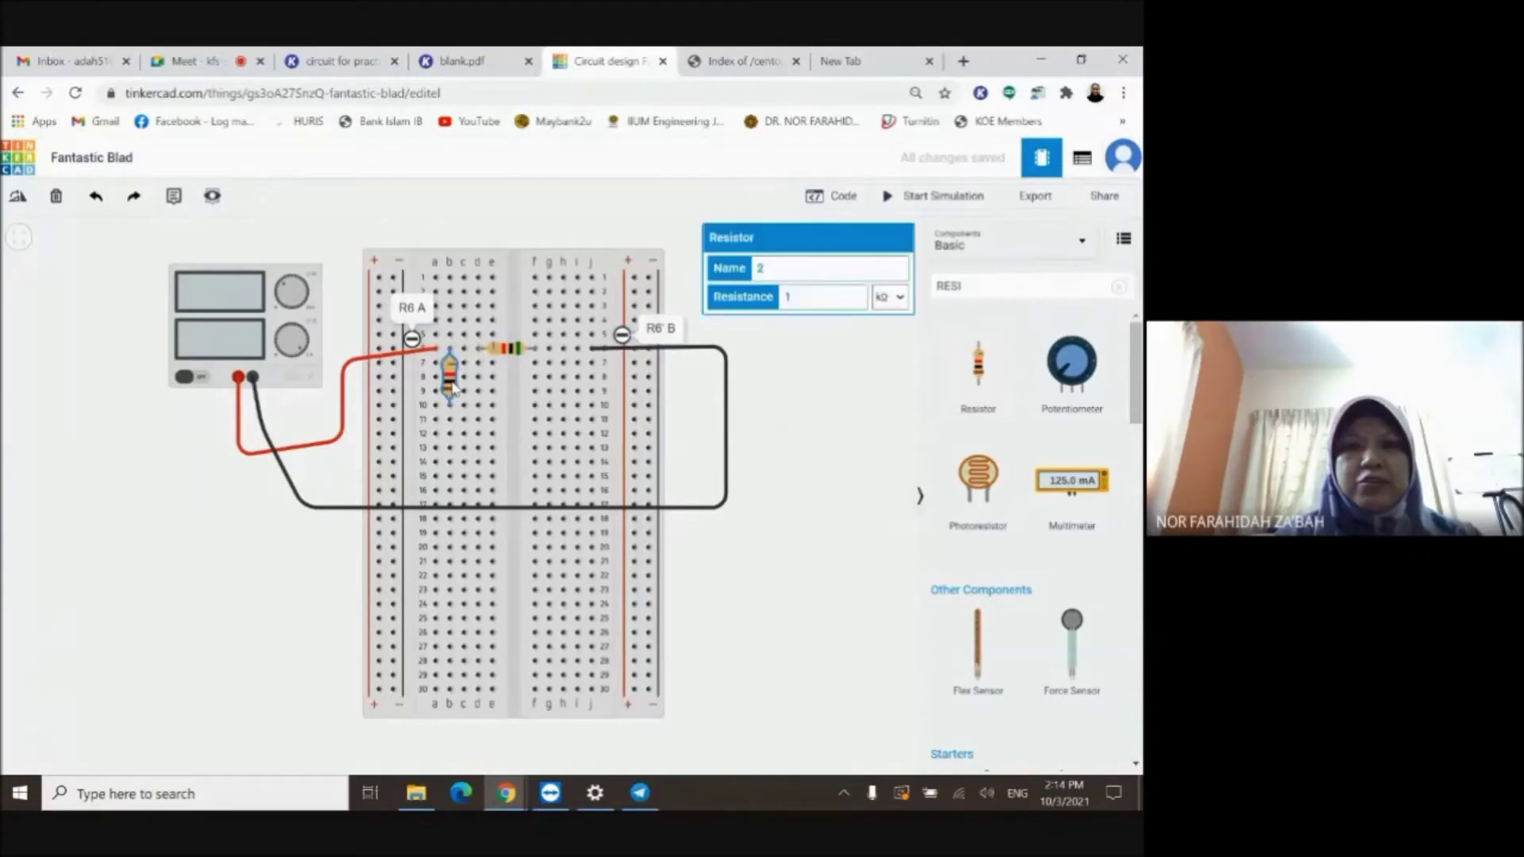
type("2.5")
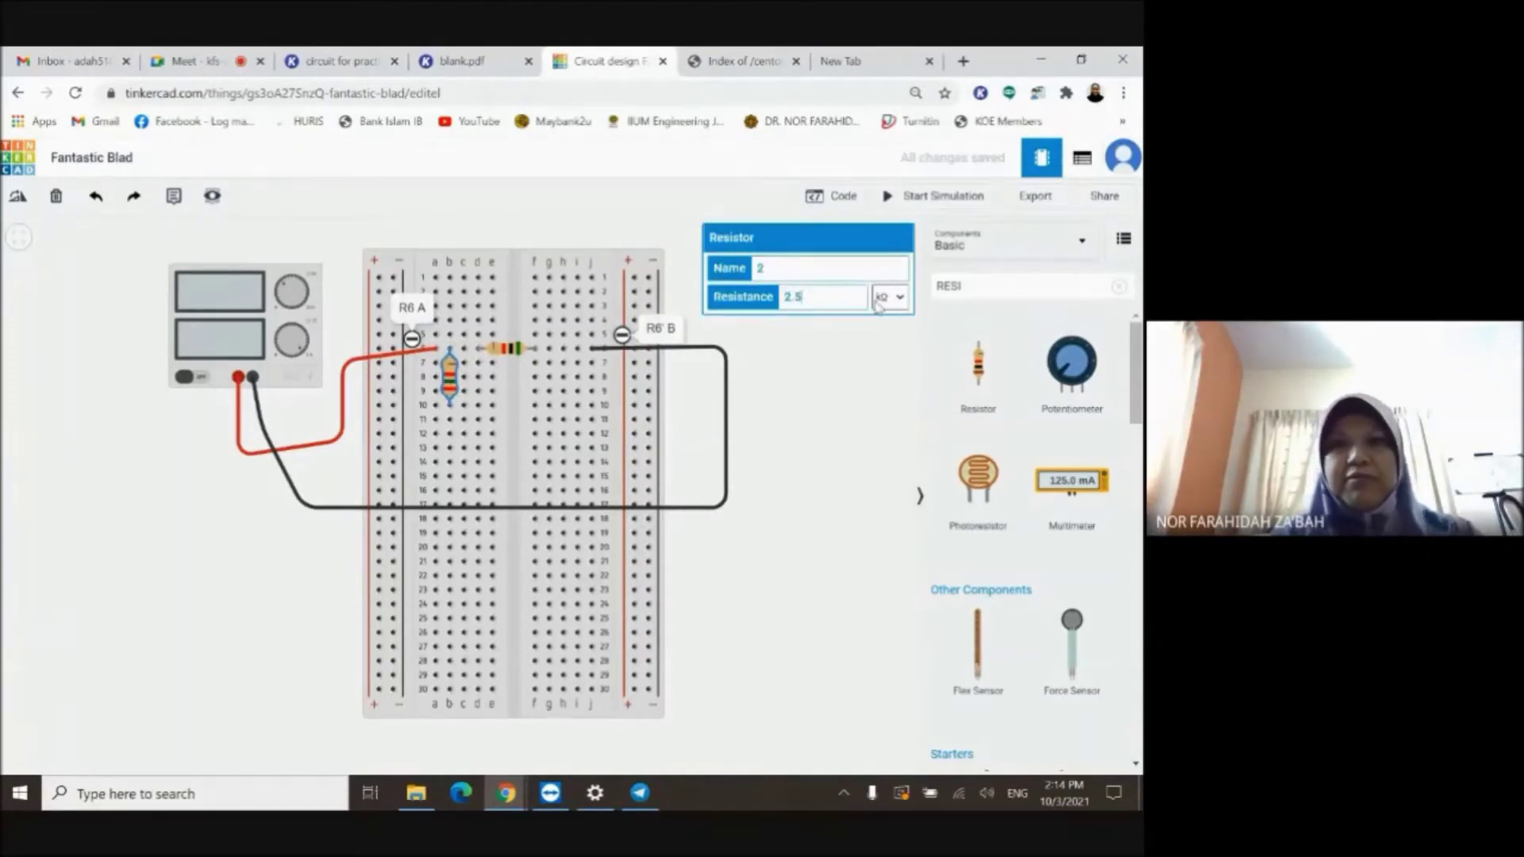
left_click(823, 401)
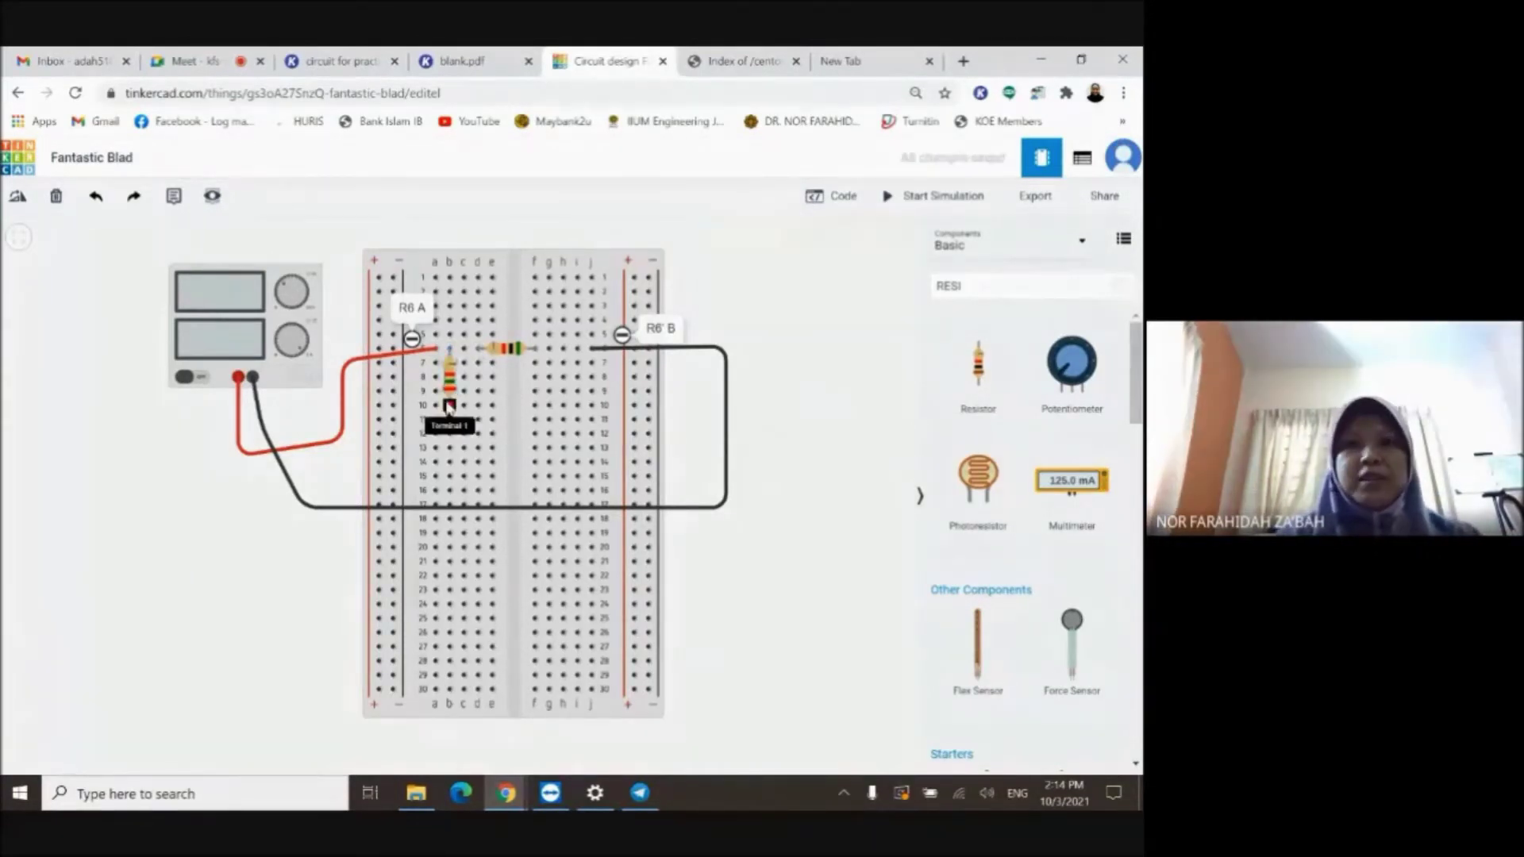
Annotate row 10 at the column a side with "R10 D" and shift the note clear of the 2.5 kΩ resistor.
left_click(174, 195)
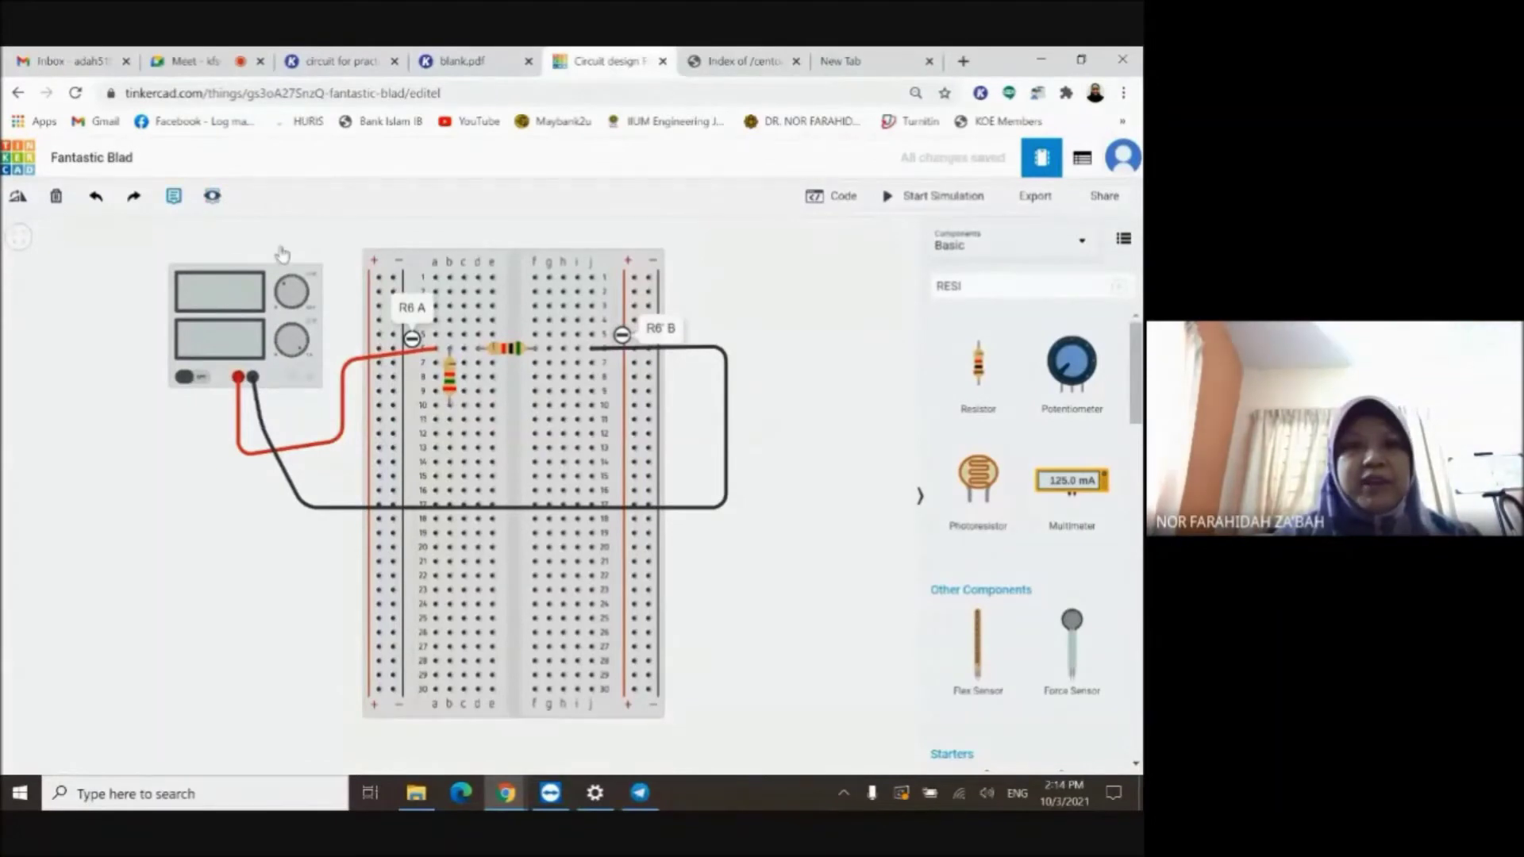
left_click(429, 409)
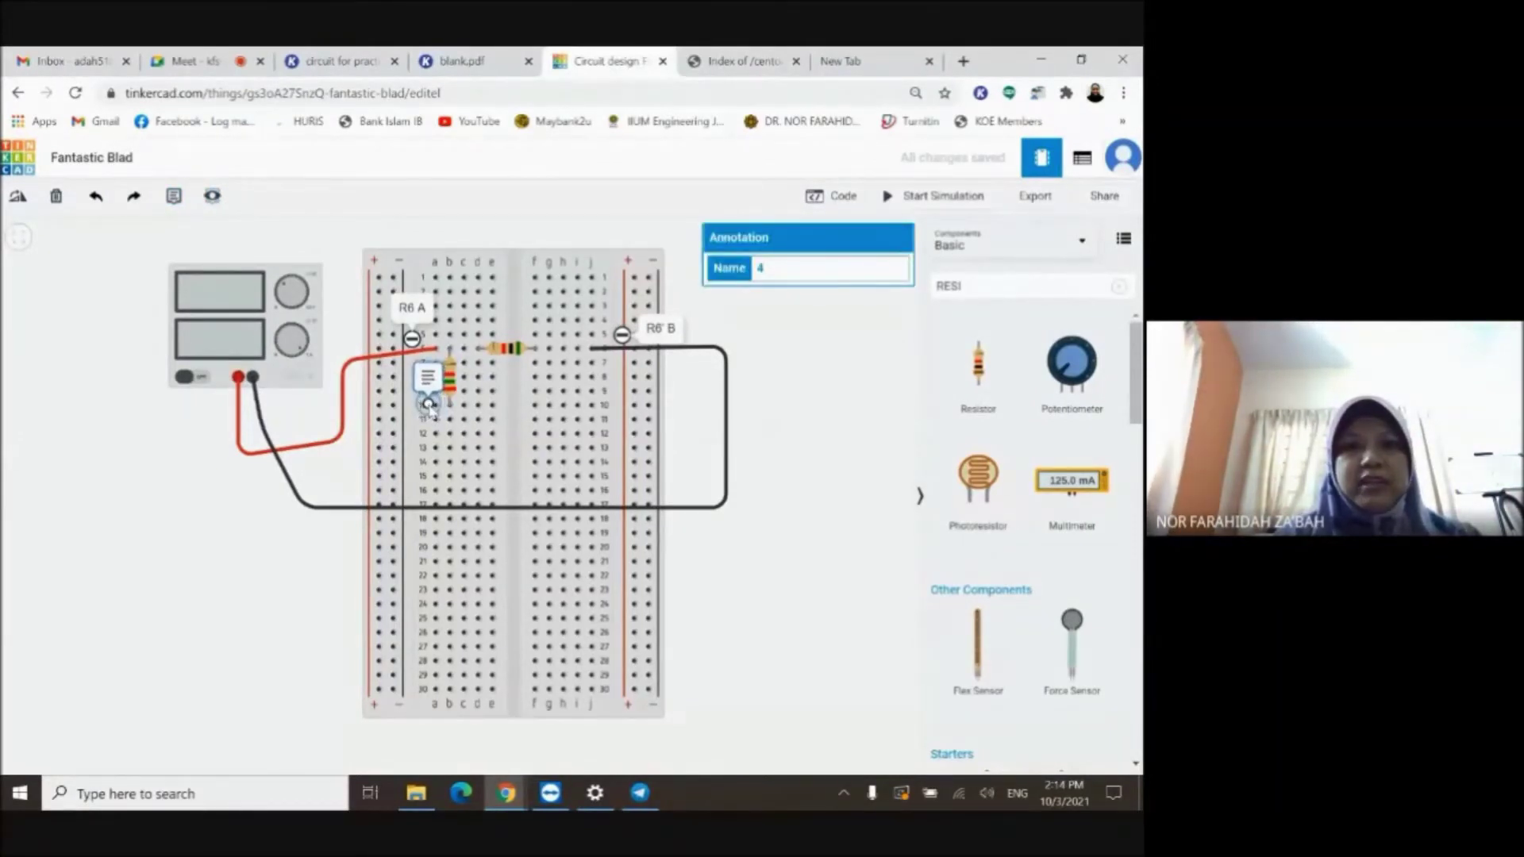
left_click(430, 375)
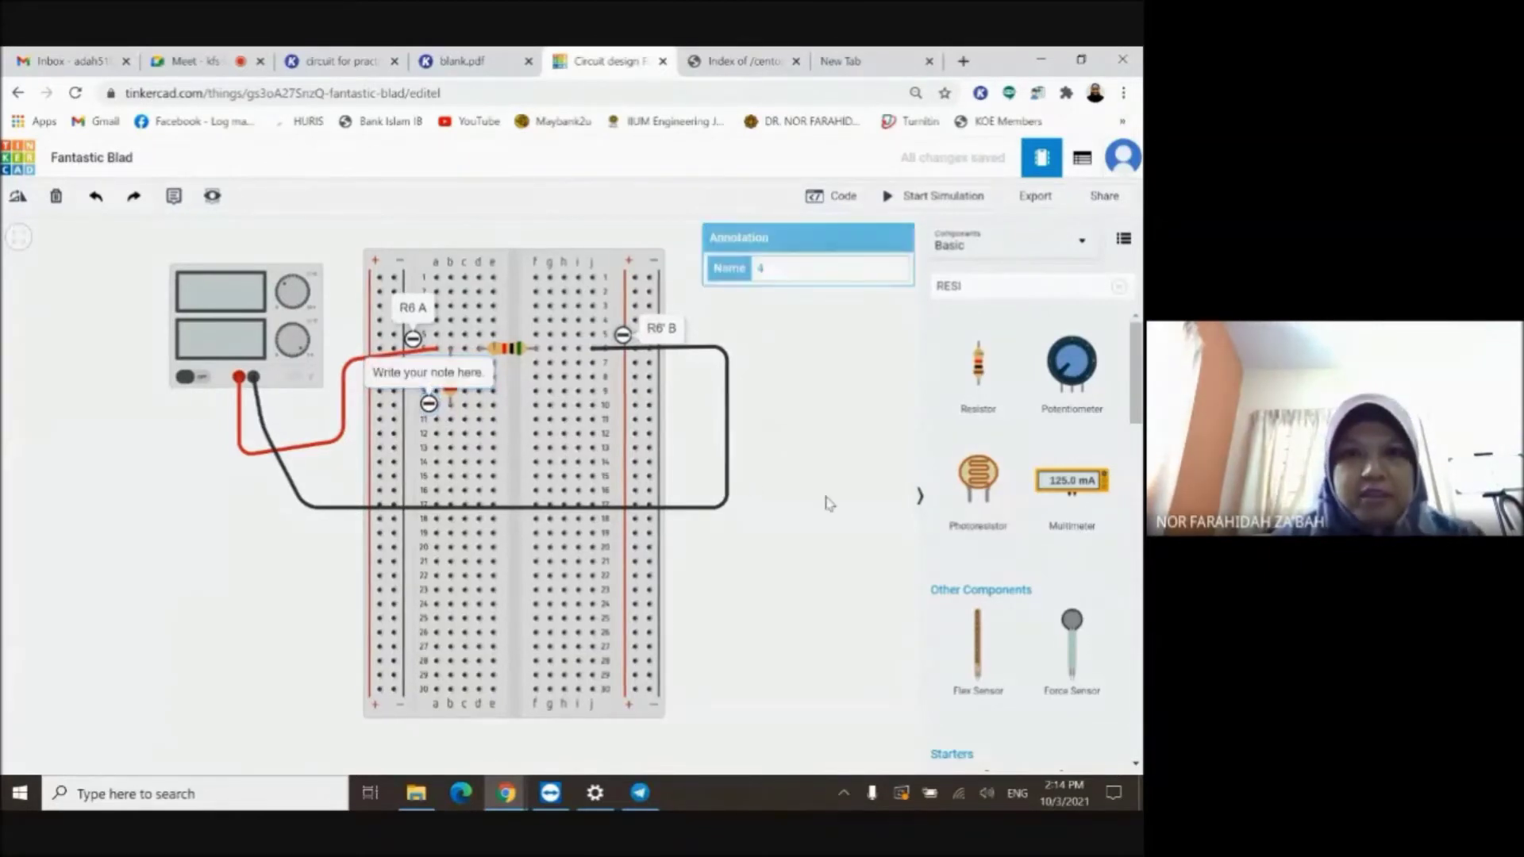
mouse_move(429, 405)
left_mouse_down()
mouse_move(369, 419)
mouse_move(421, 412)
left_mouse_up()
type("R")
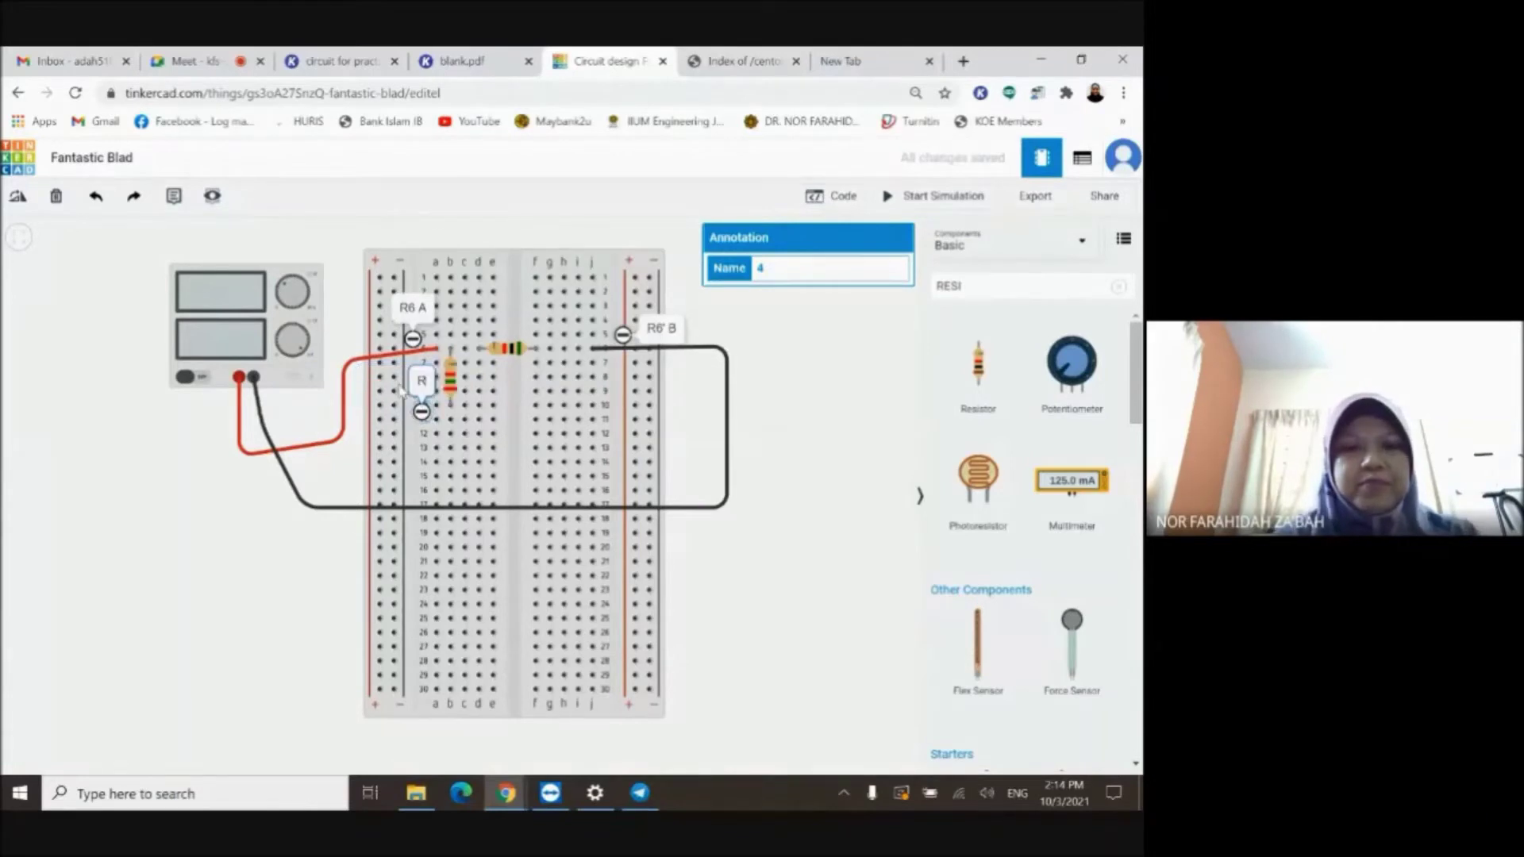
type("10 D")
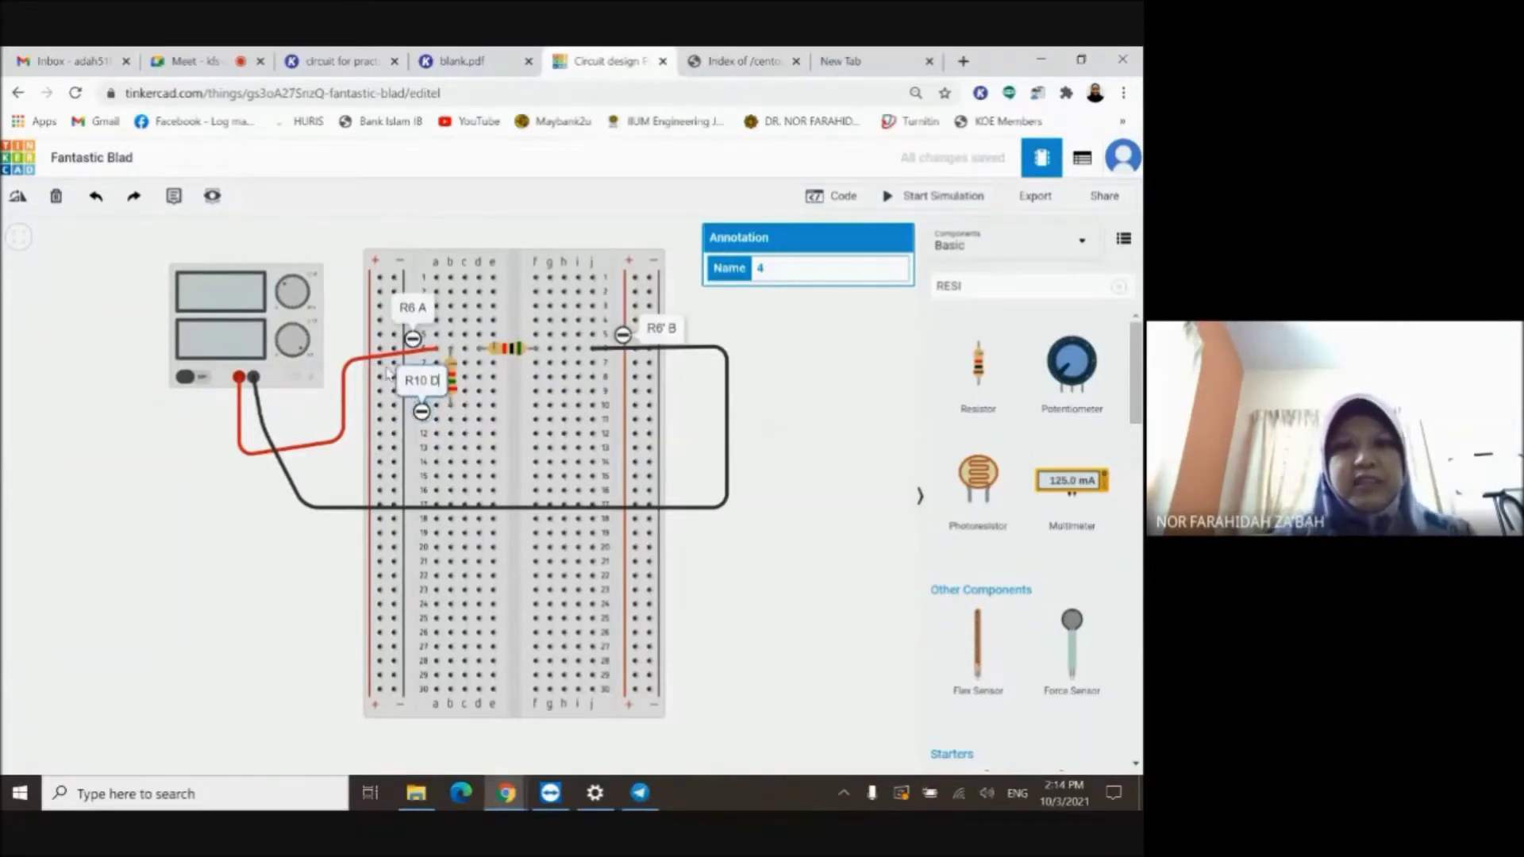
left_click(798, 485)
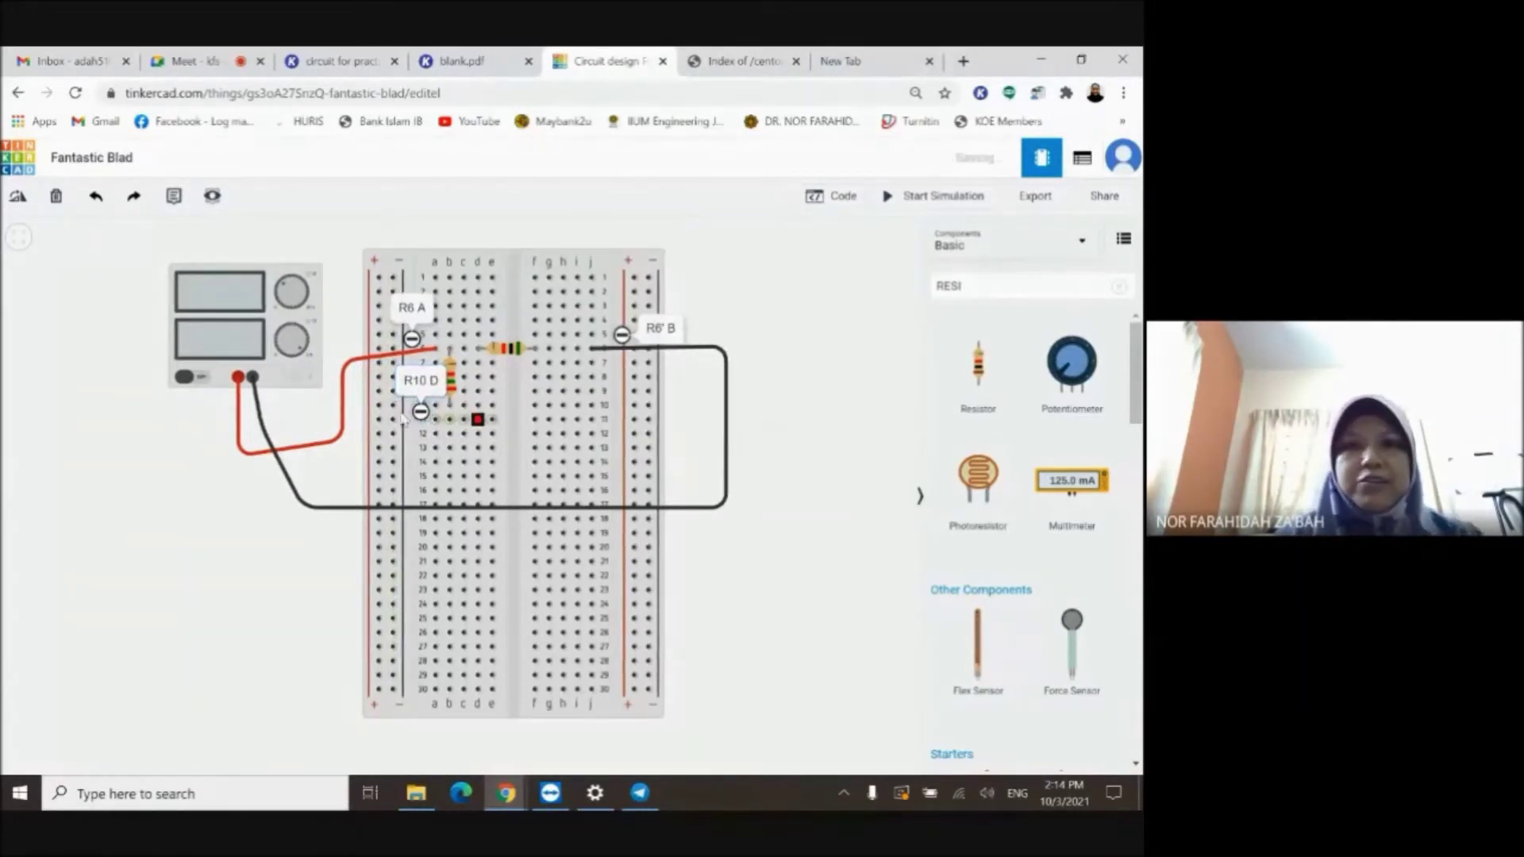
left_click_drag(422, 411, 407, 405)
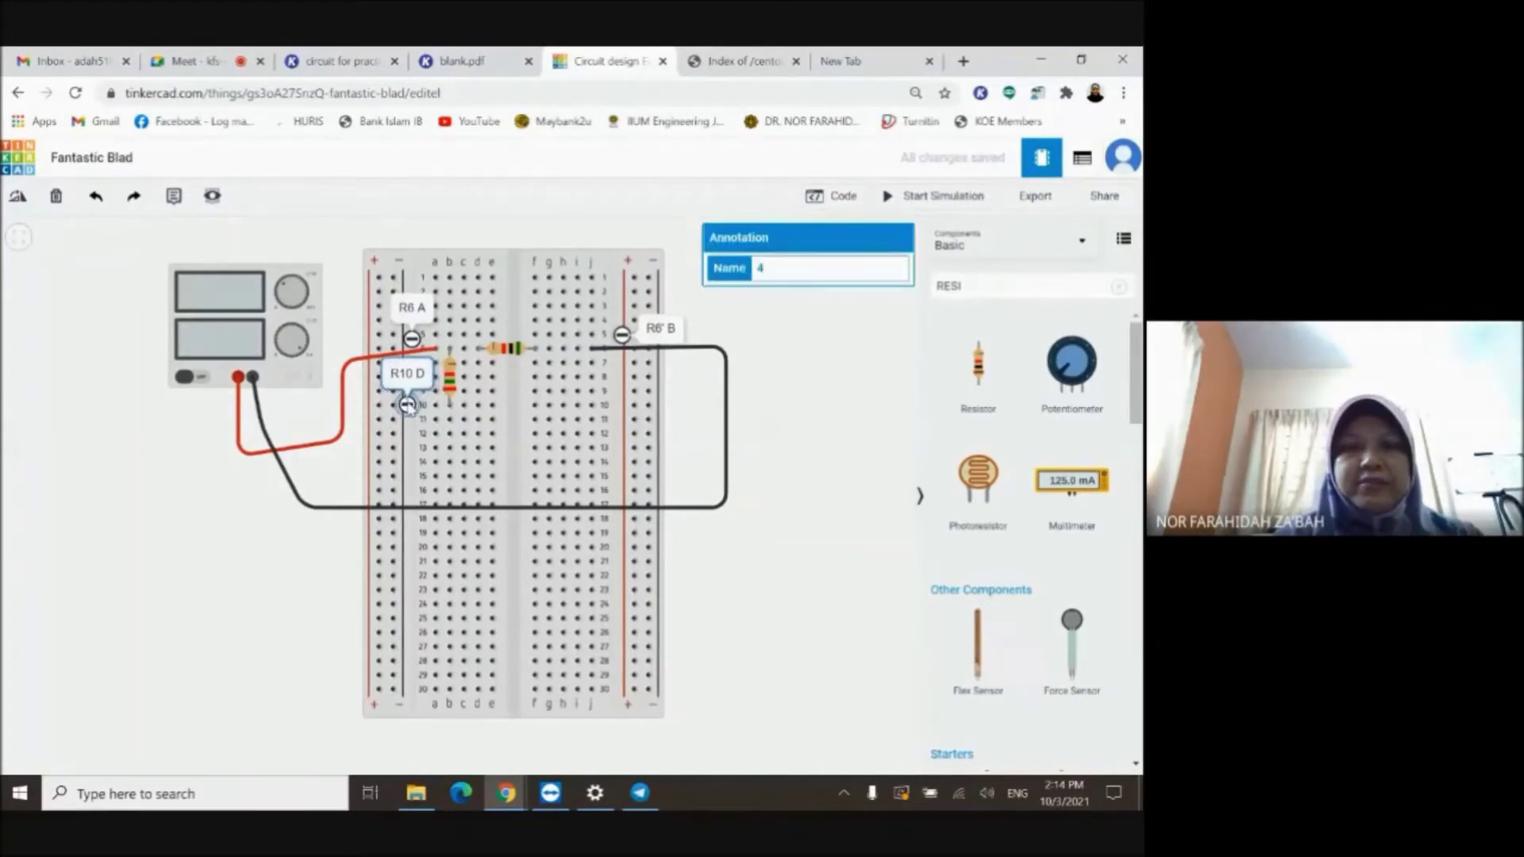
left_click(343, 274)
Check the branch between nodes B and C in the circuit diagram and place a resistor in column h from row 6 to row 10.
left_click(338, 59)
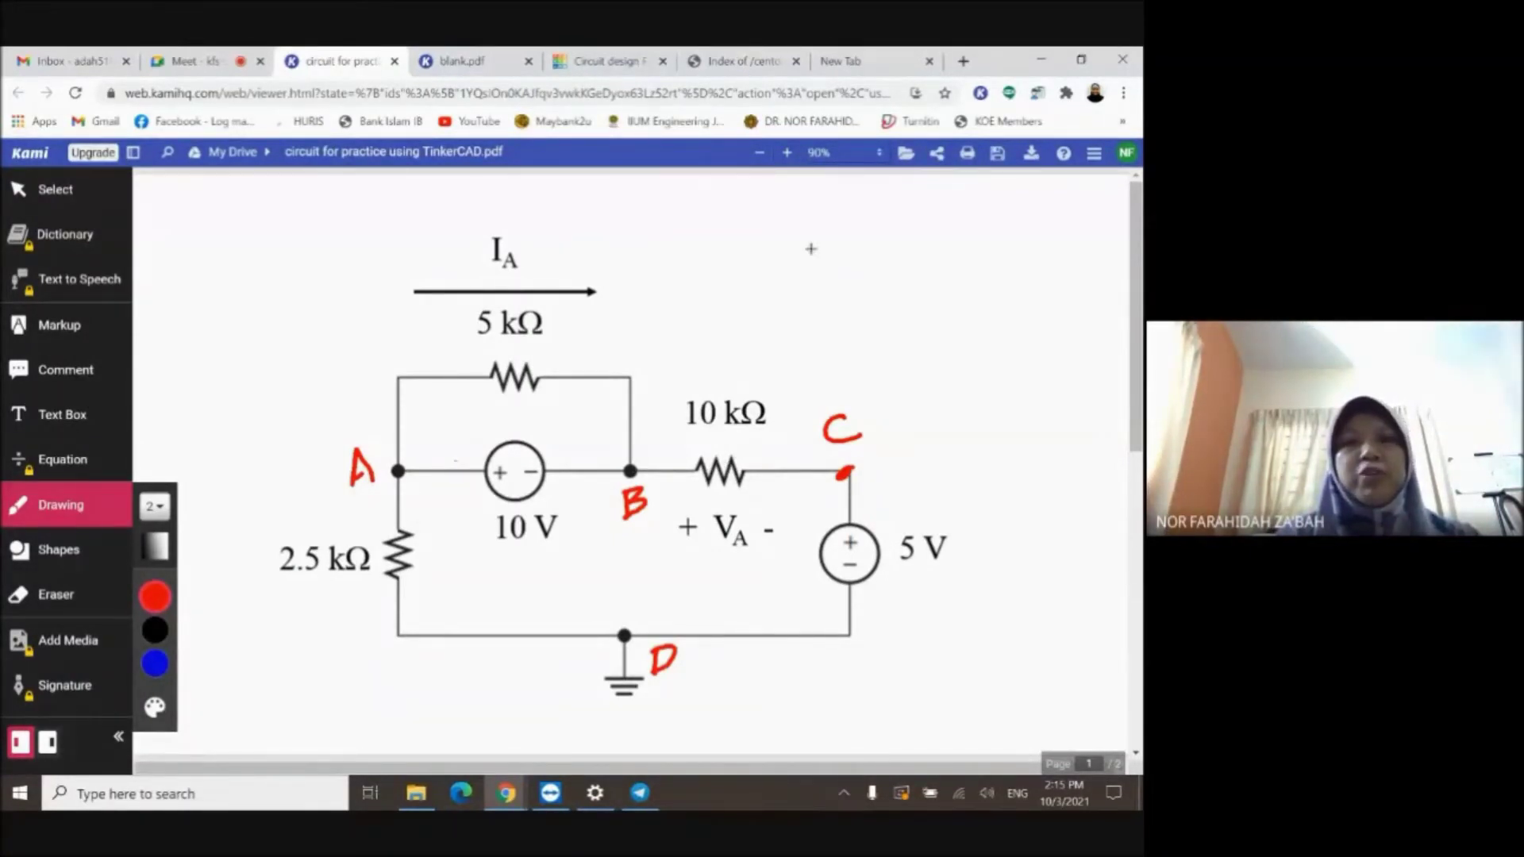
left_click(625, 64)
left_click_drag(633, 387, 565, 386)
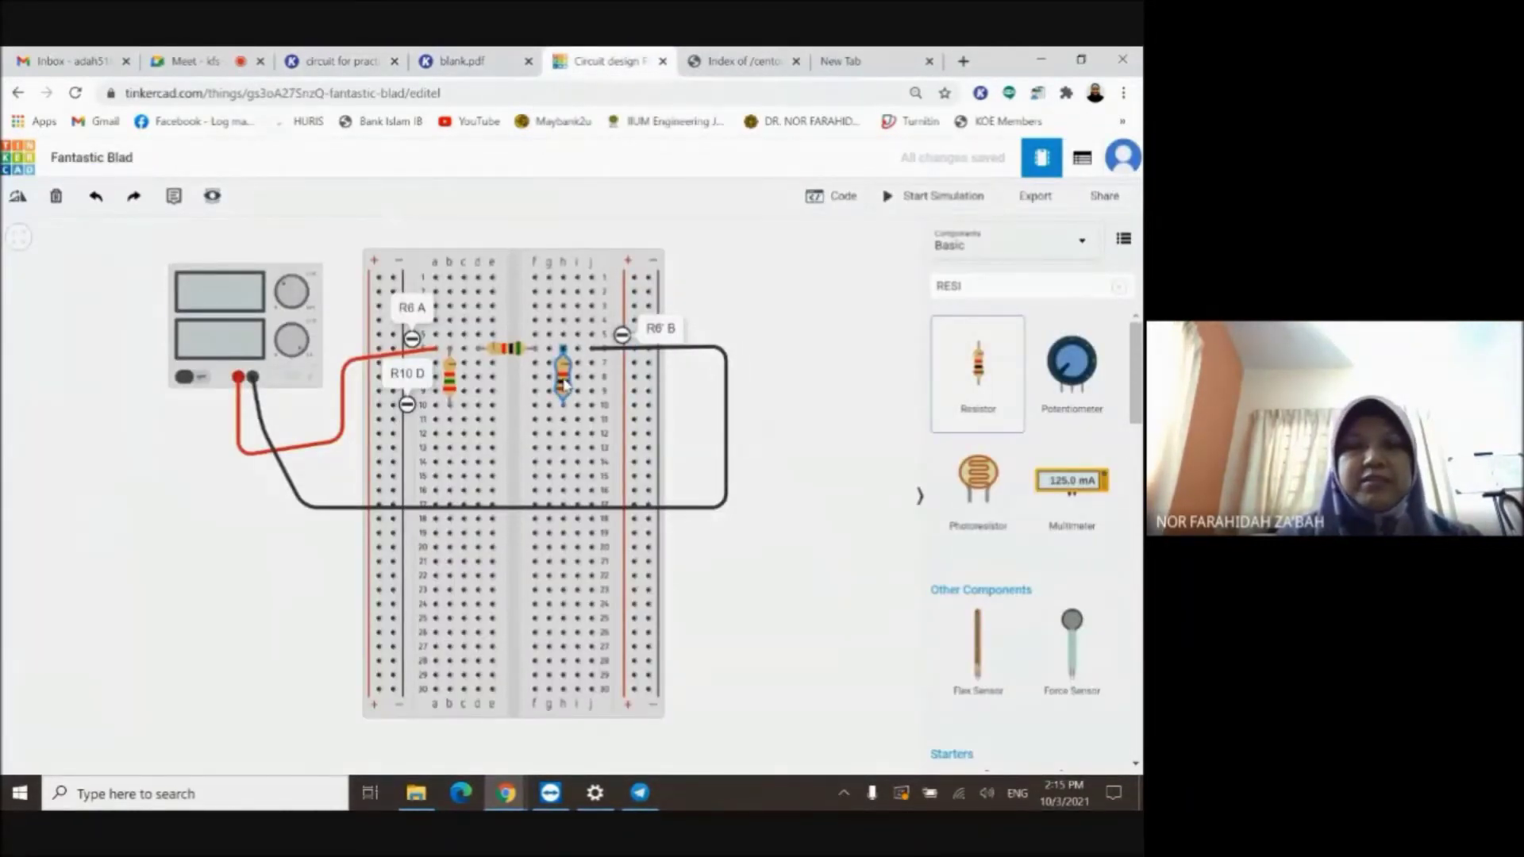
left_click(565, 386)
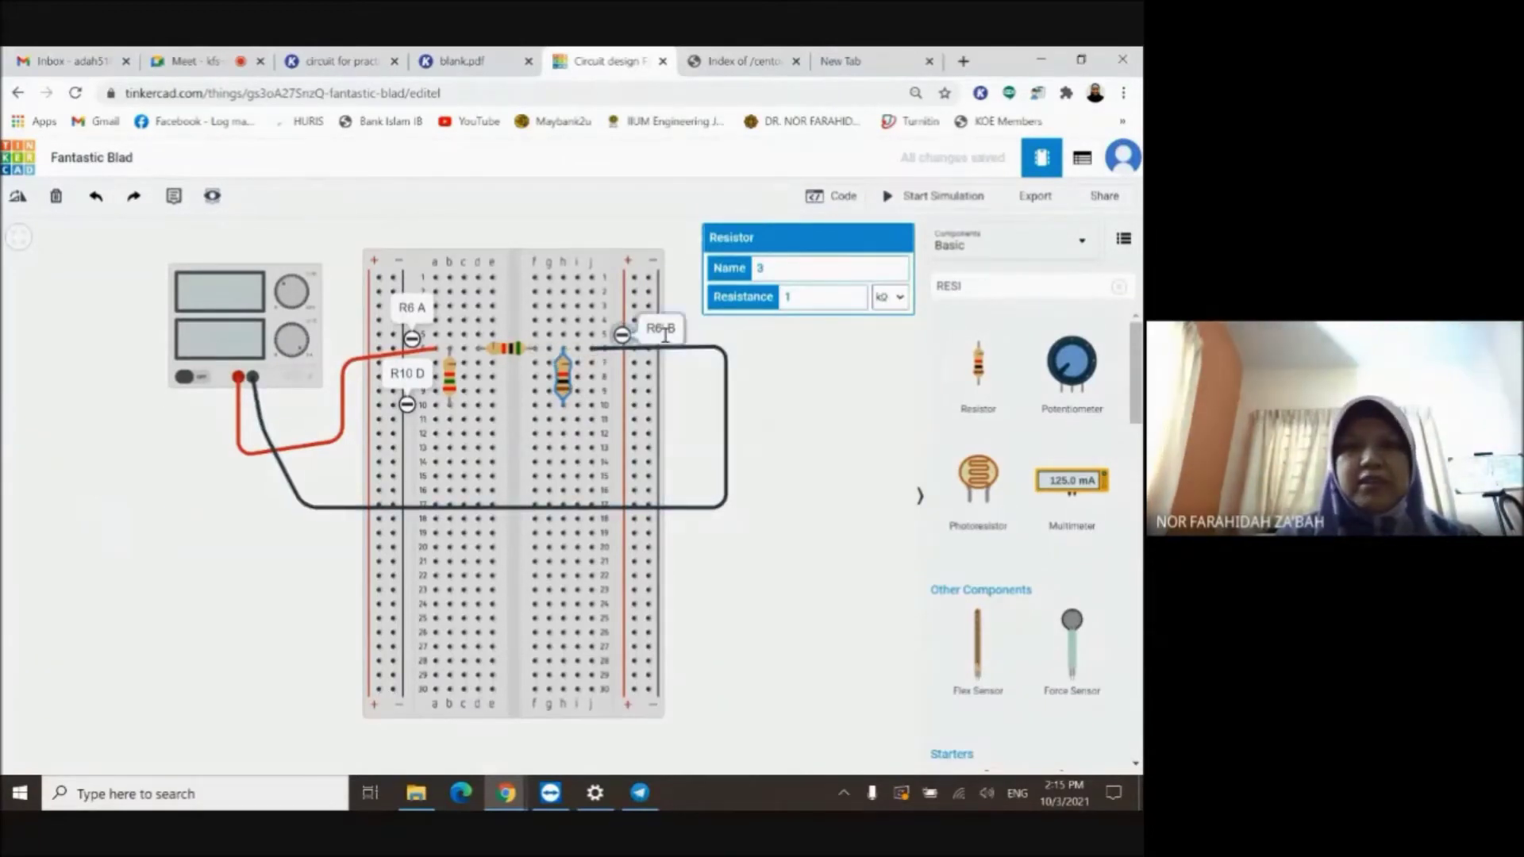
Annotate row 10 at the column j side with "R10' C" and move the note's text beside its marker.
left_click(173, 195)
left_click(609, 402)
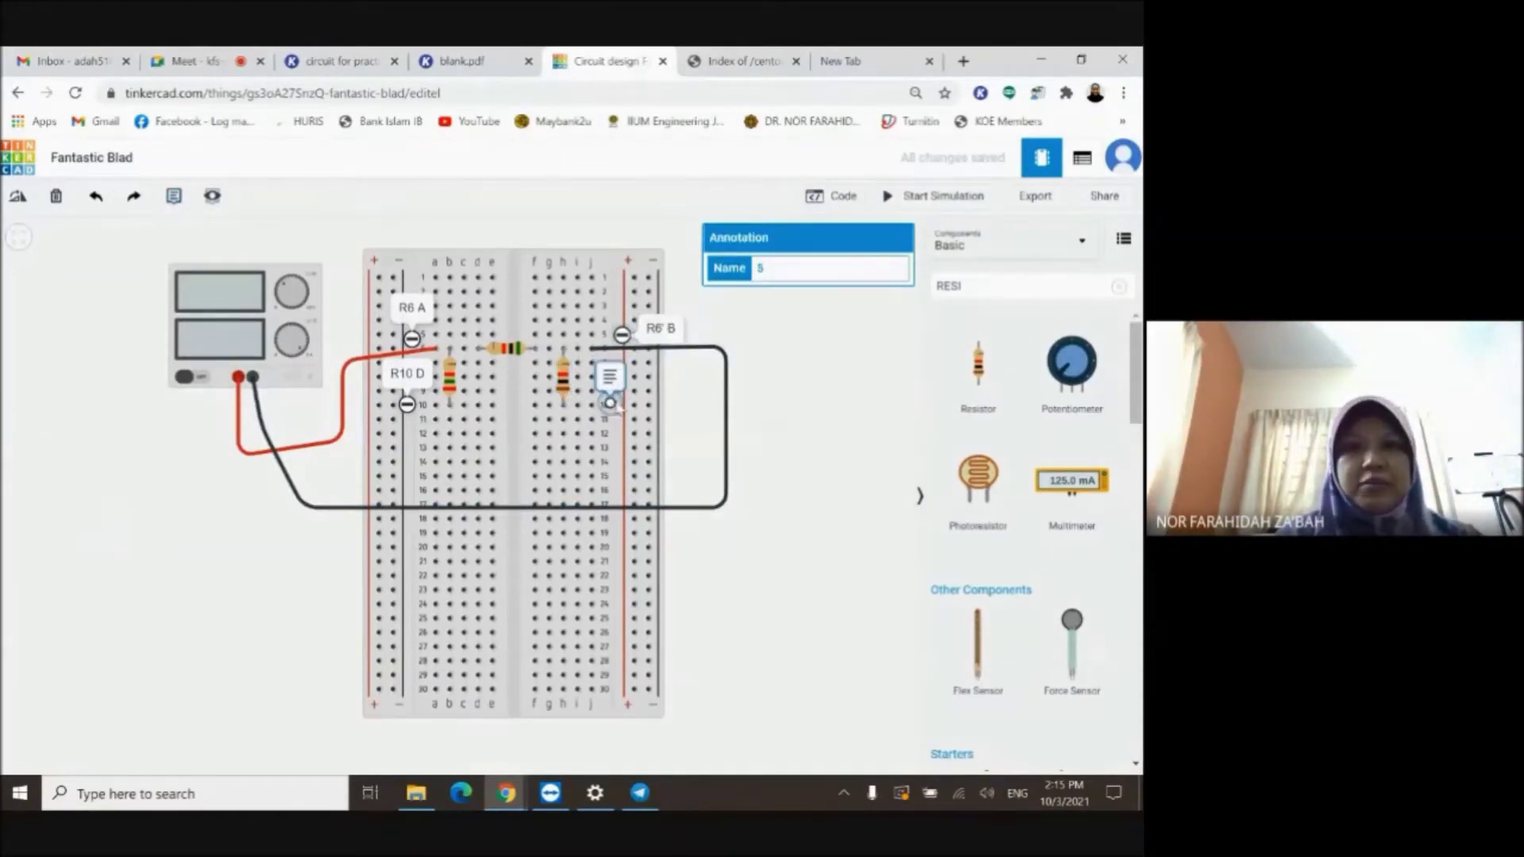
left_click(619, 403)
type("R1")
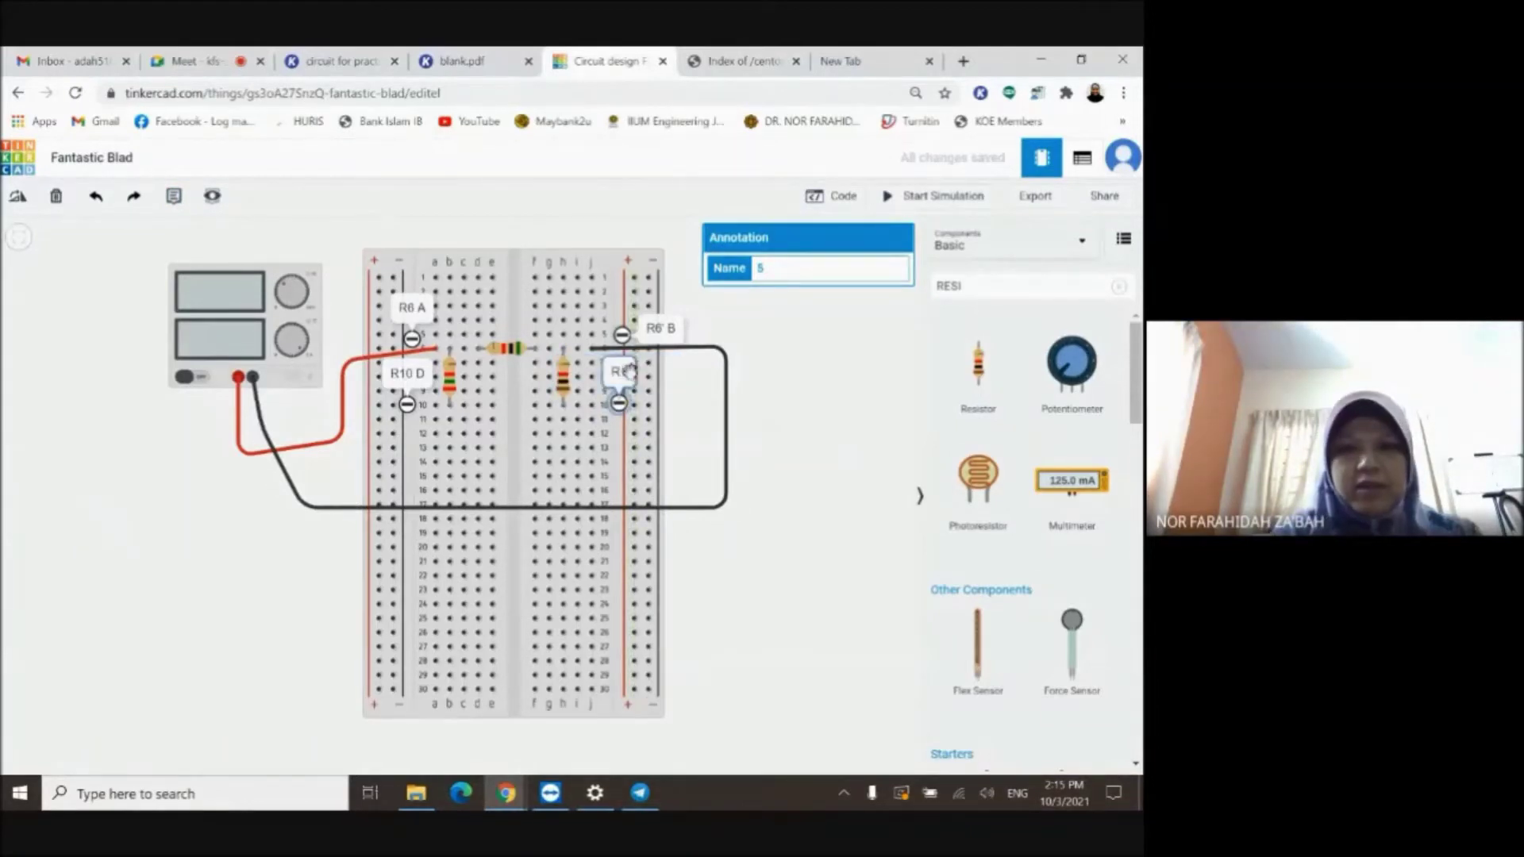
type("0'")
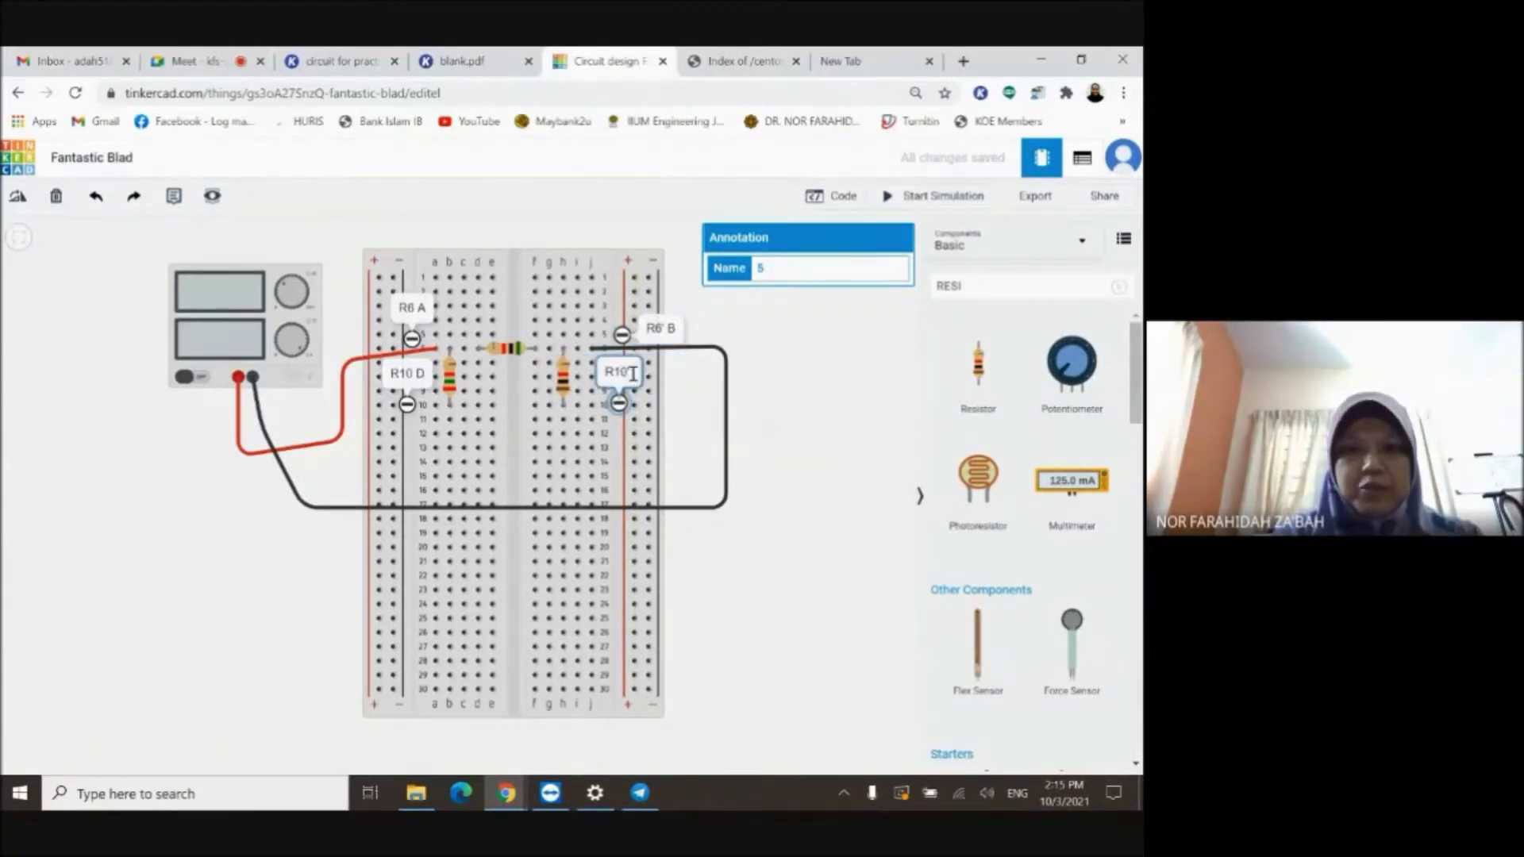
type(" C")
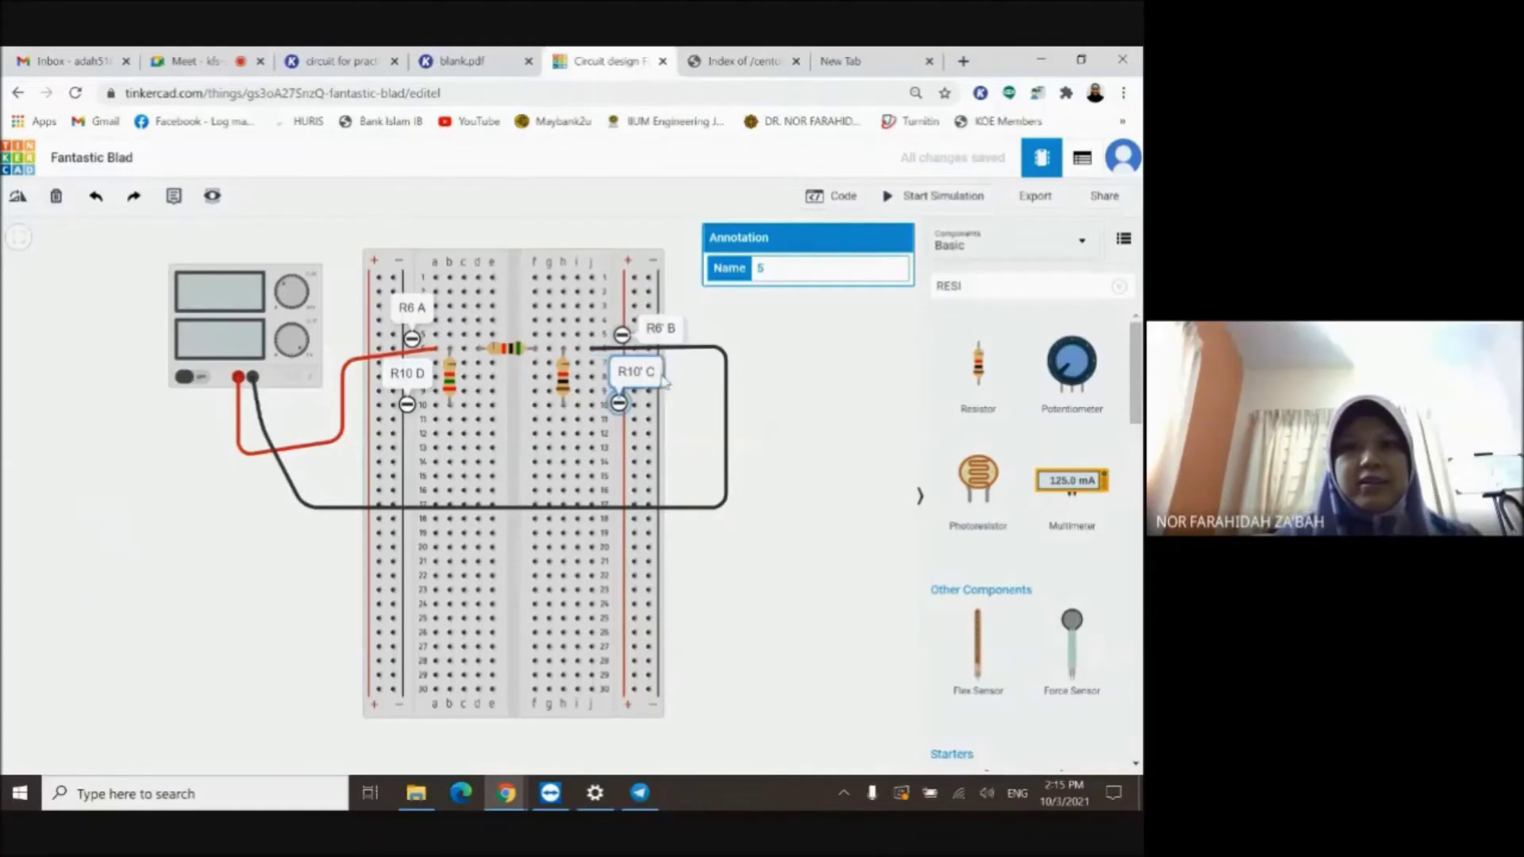
left_click_drag(635, 359, 677, 387)
left_click(796, 445)
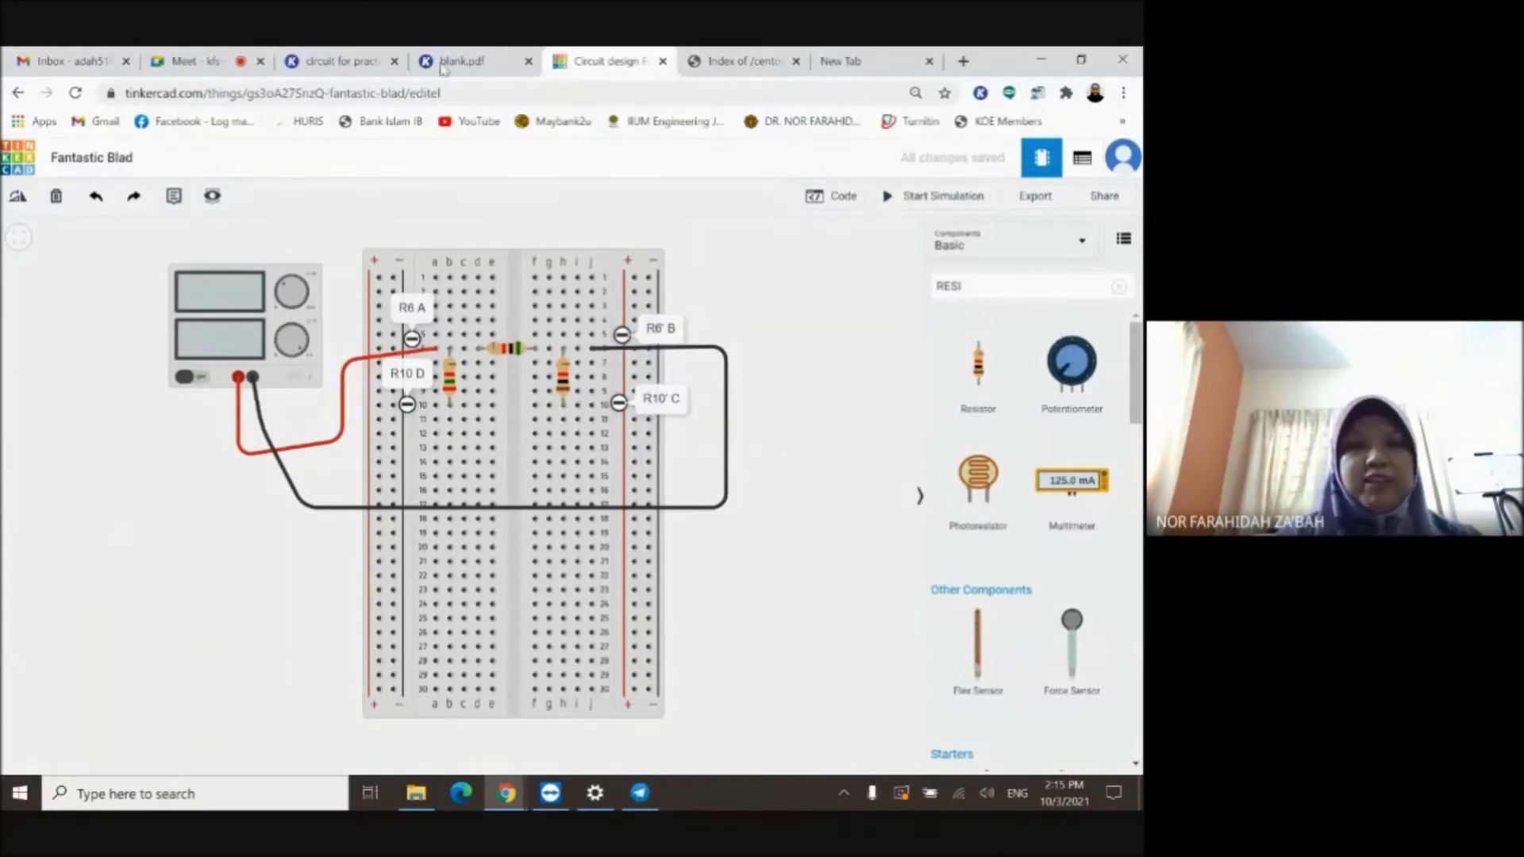
Search the components for "POWER" and place a second power supply beside the breadboard's column j side.
left_click(335, 64)
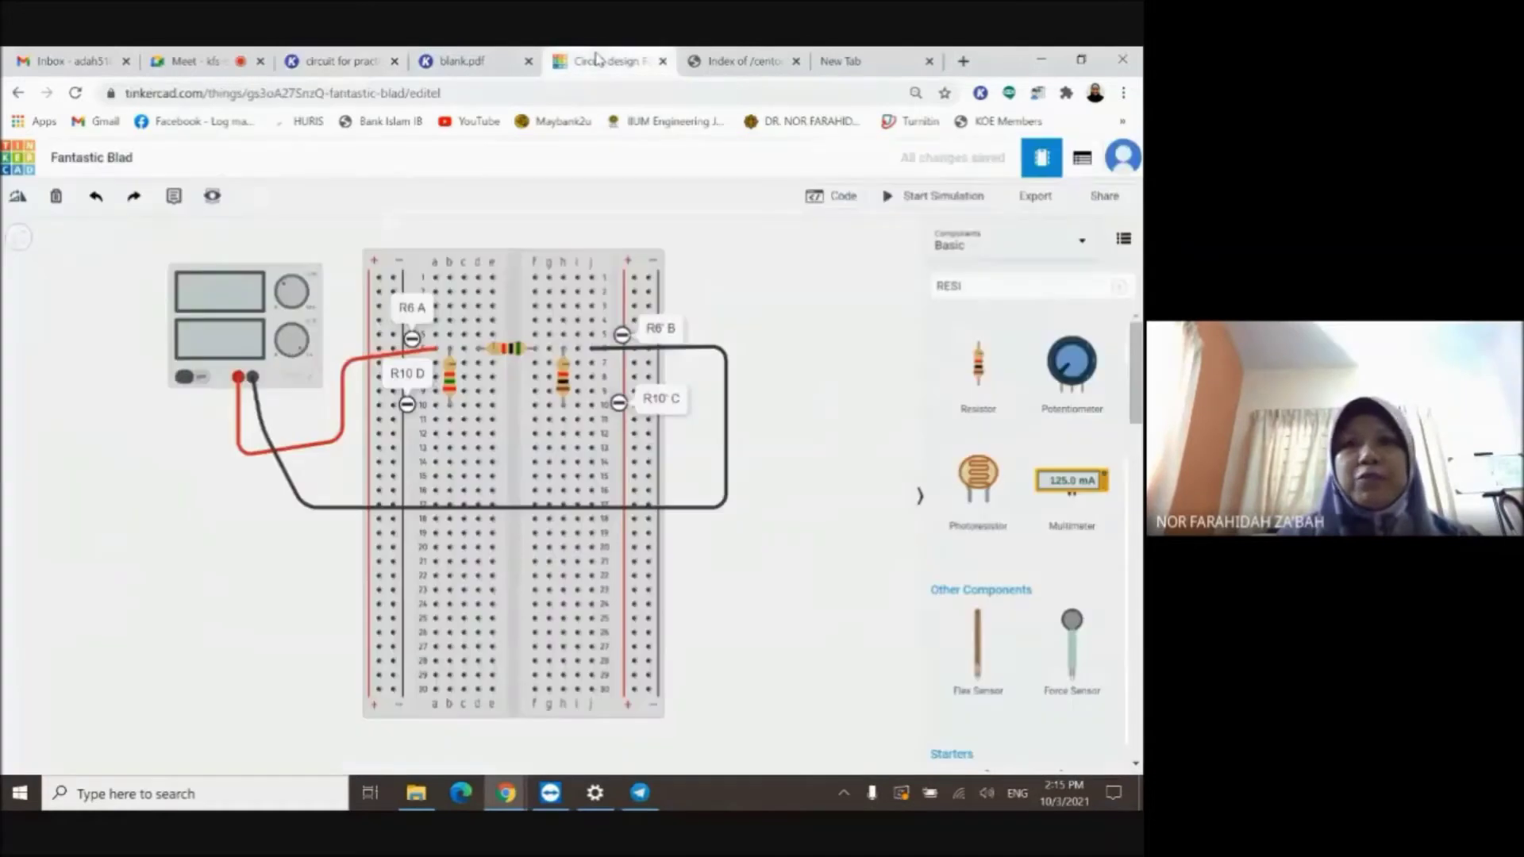
left_click(604, 62)
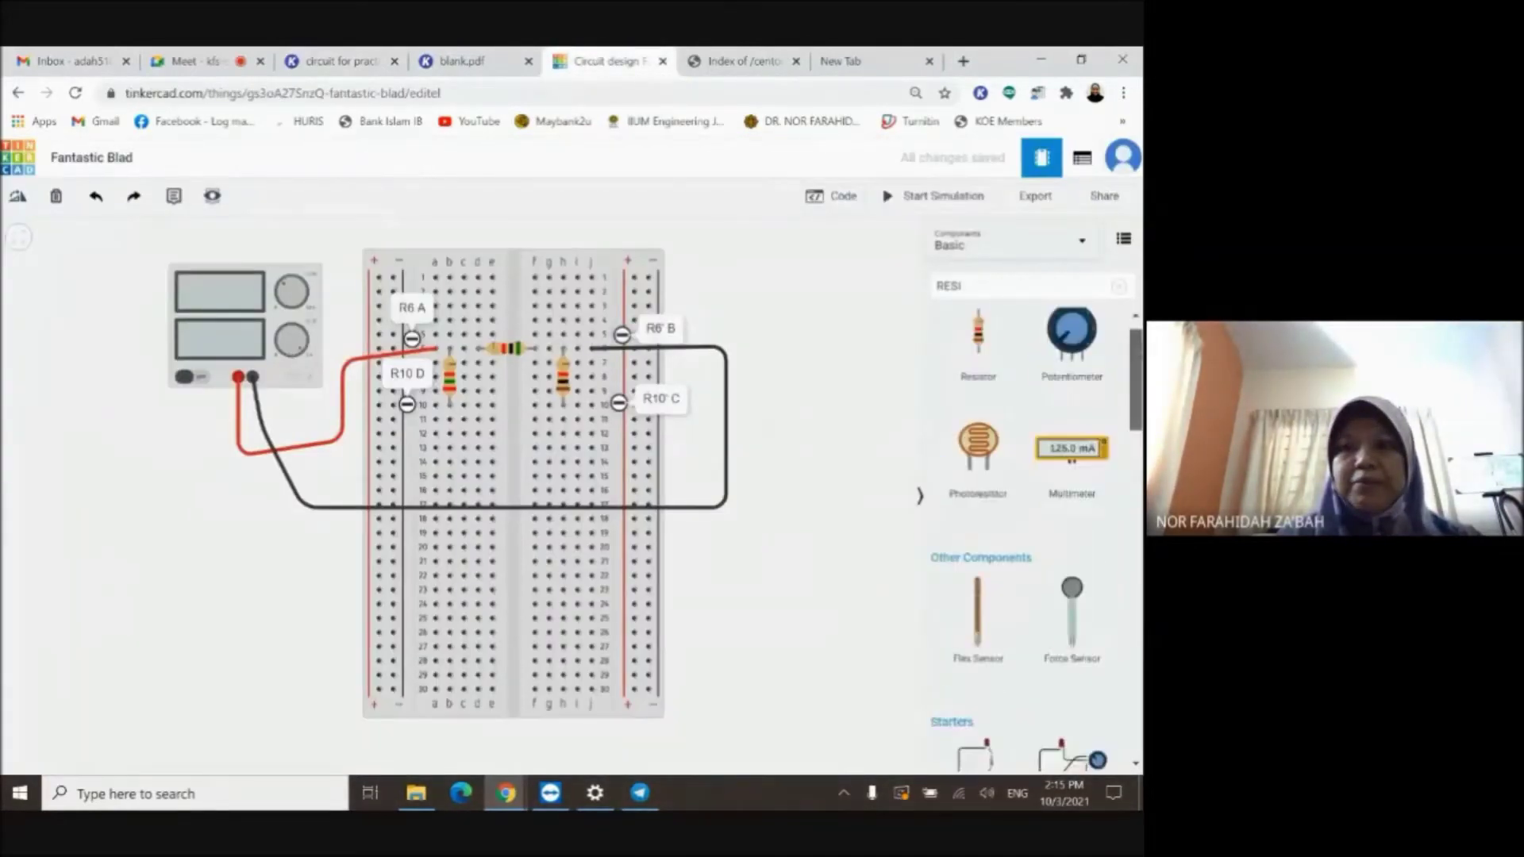
left_click(961, 279)
key("BackSpace")
key("BackSpace")
key("BackSpace")
key("BackSpace")
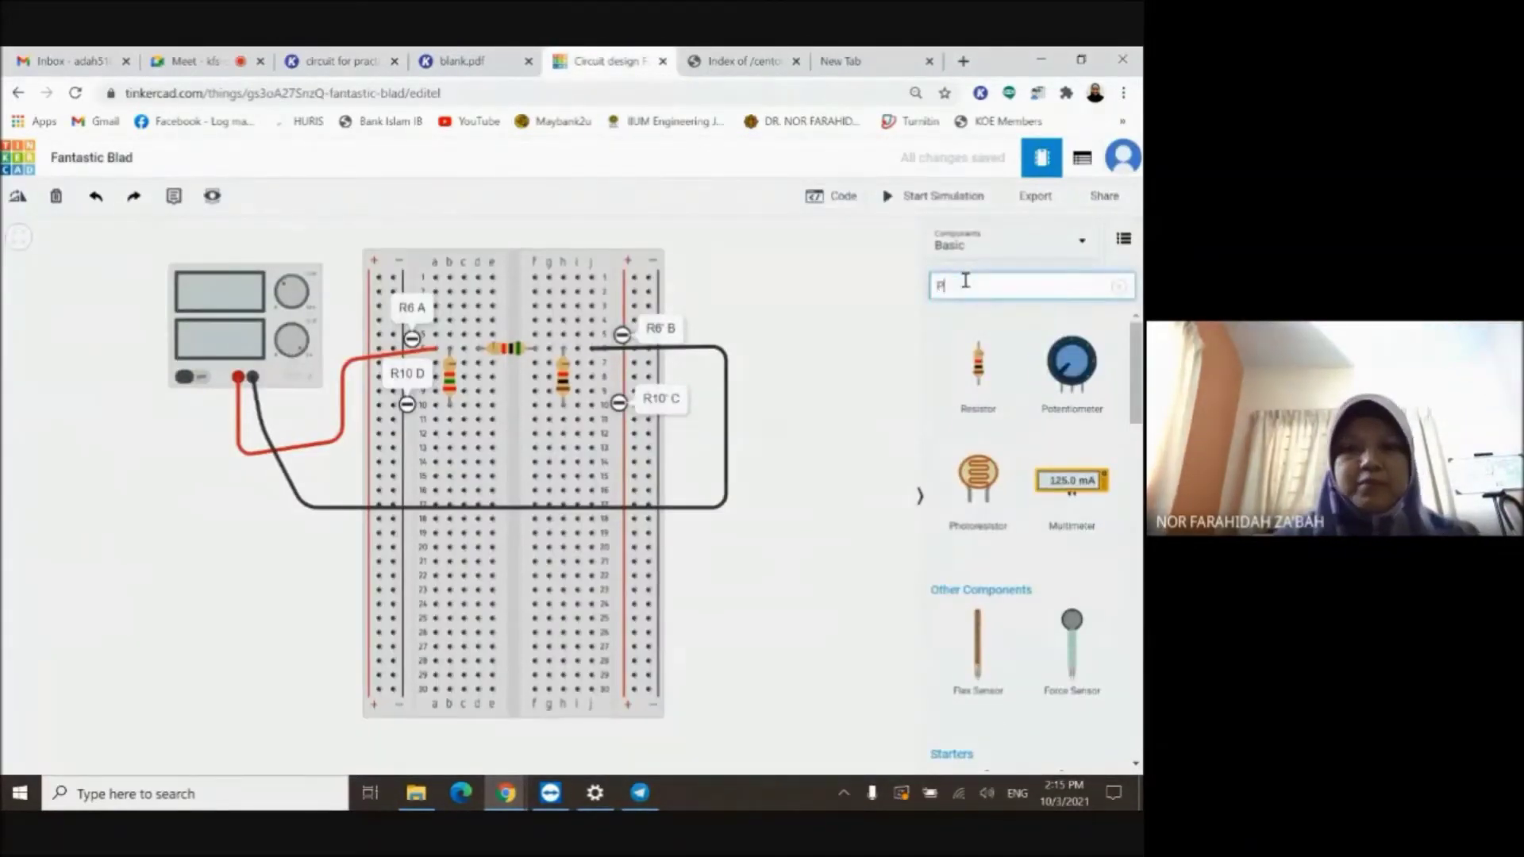
type("POWER")
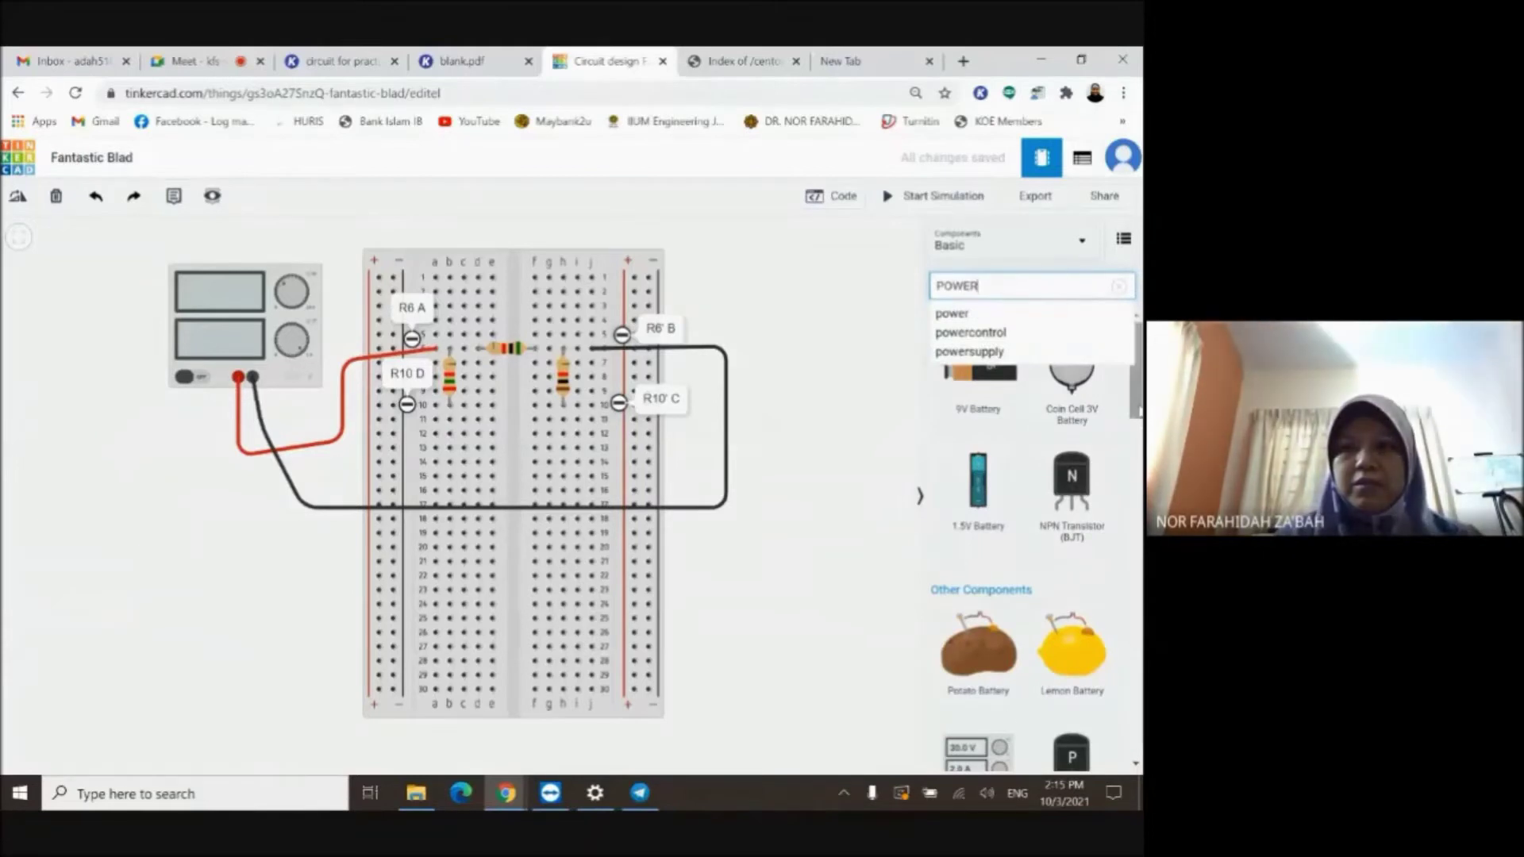
left_click_drag(978, 750, 831, 431)
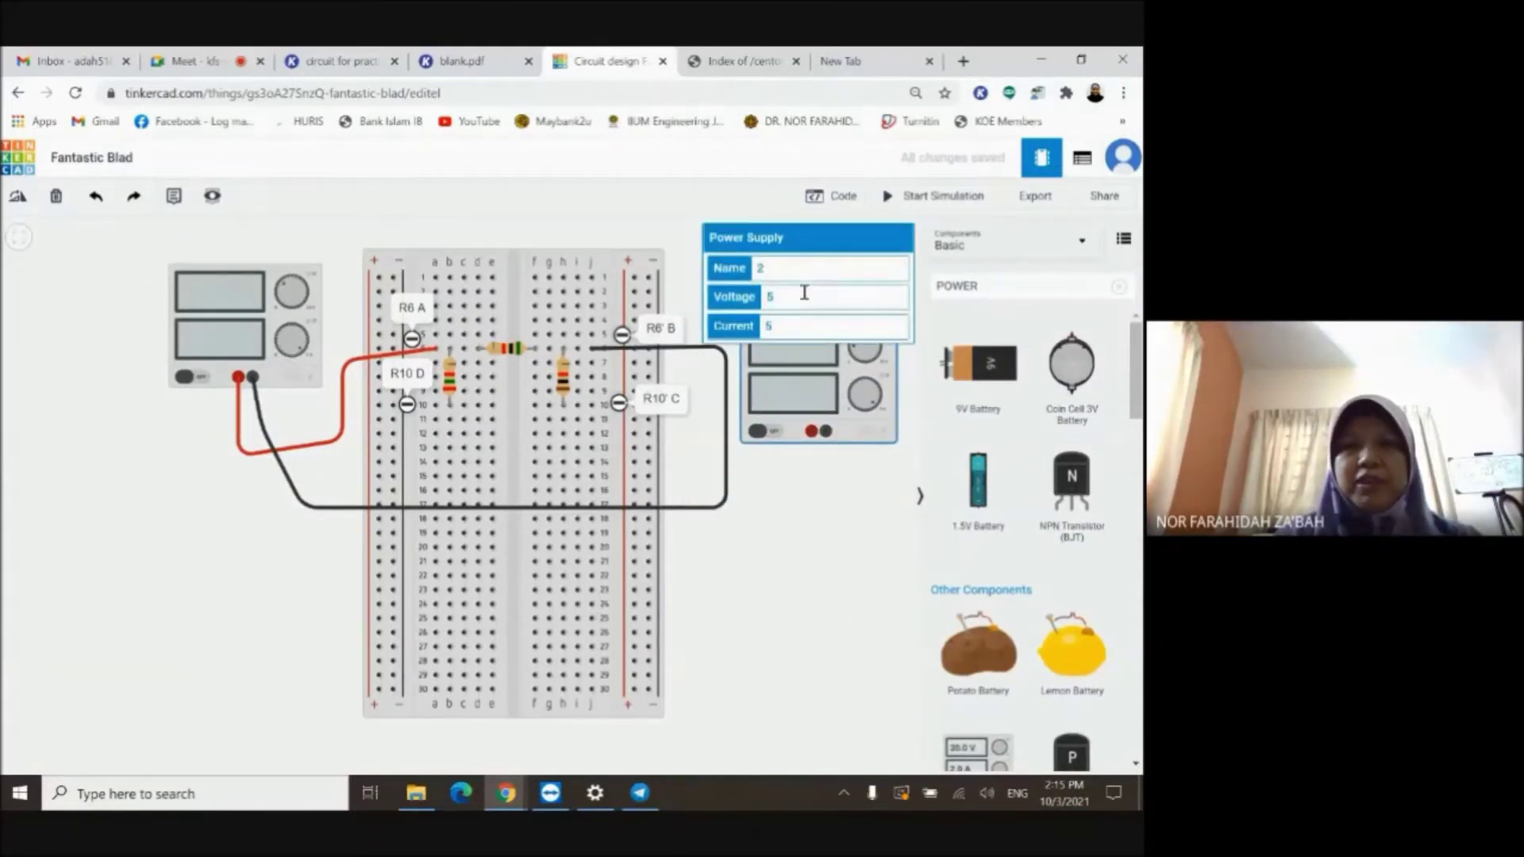
left_click(780, 585)
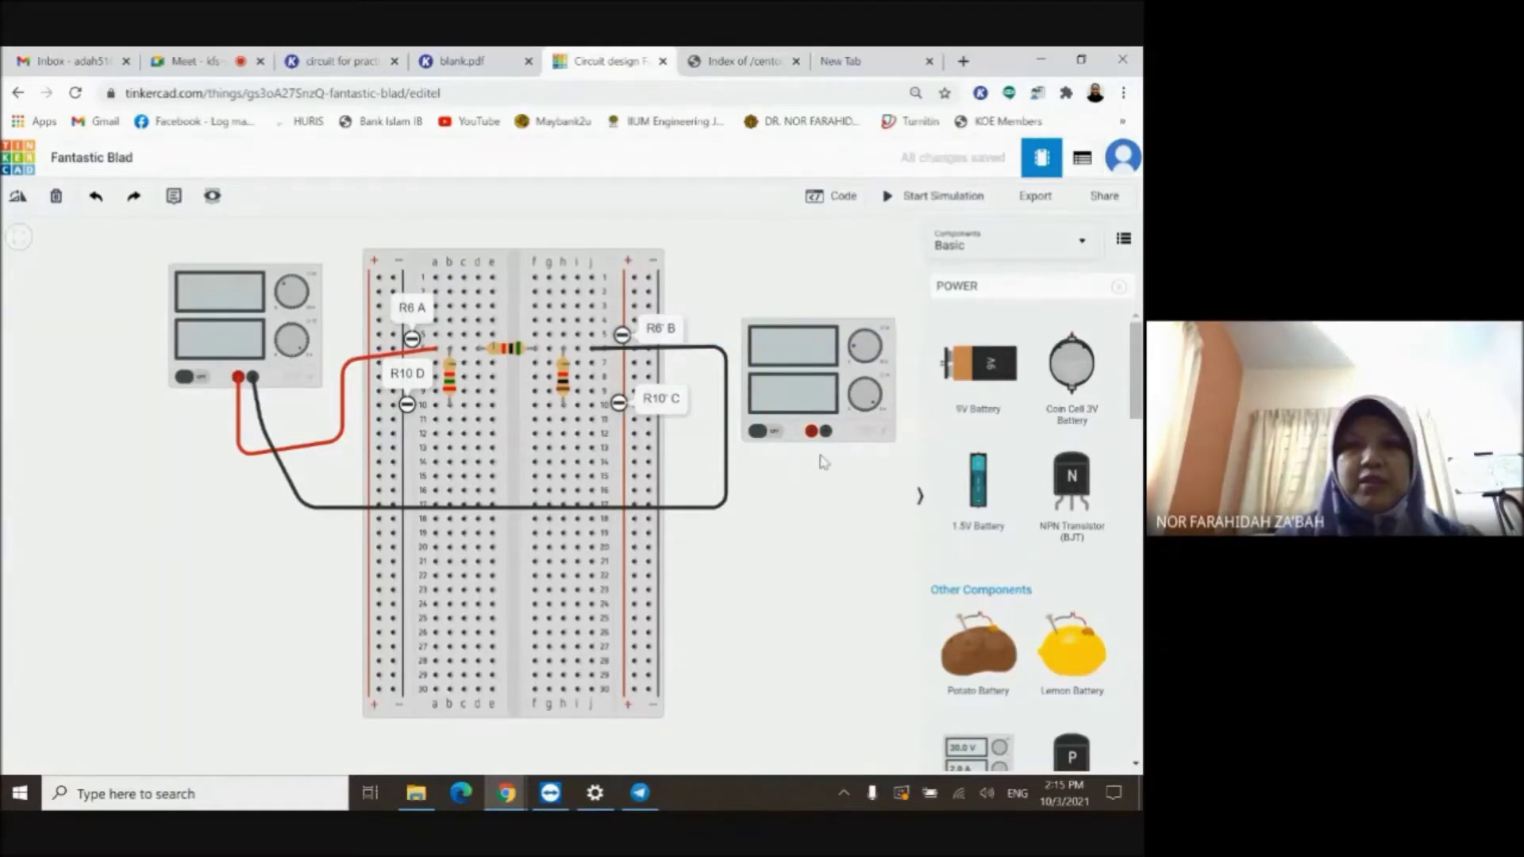
Check node C in the circuit diagram and wire the second supply's positive terminal to row 10, column i, with a red wire.
left_click(342, 61)
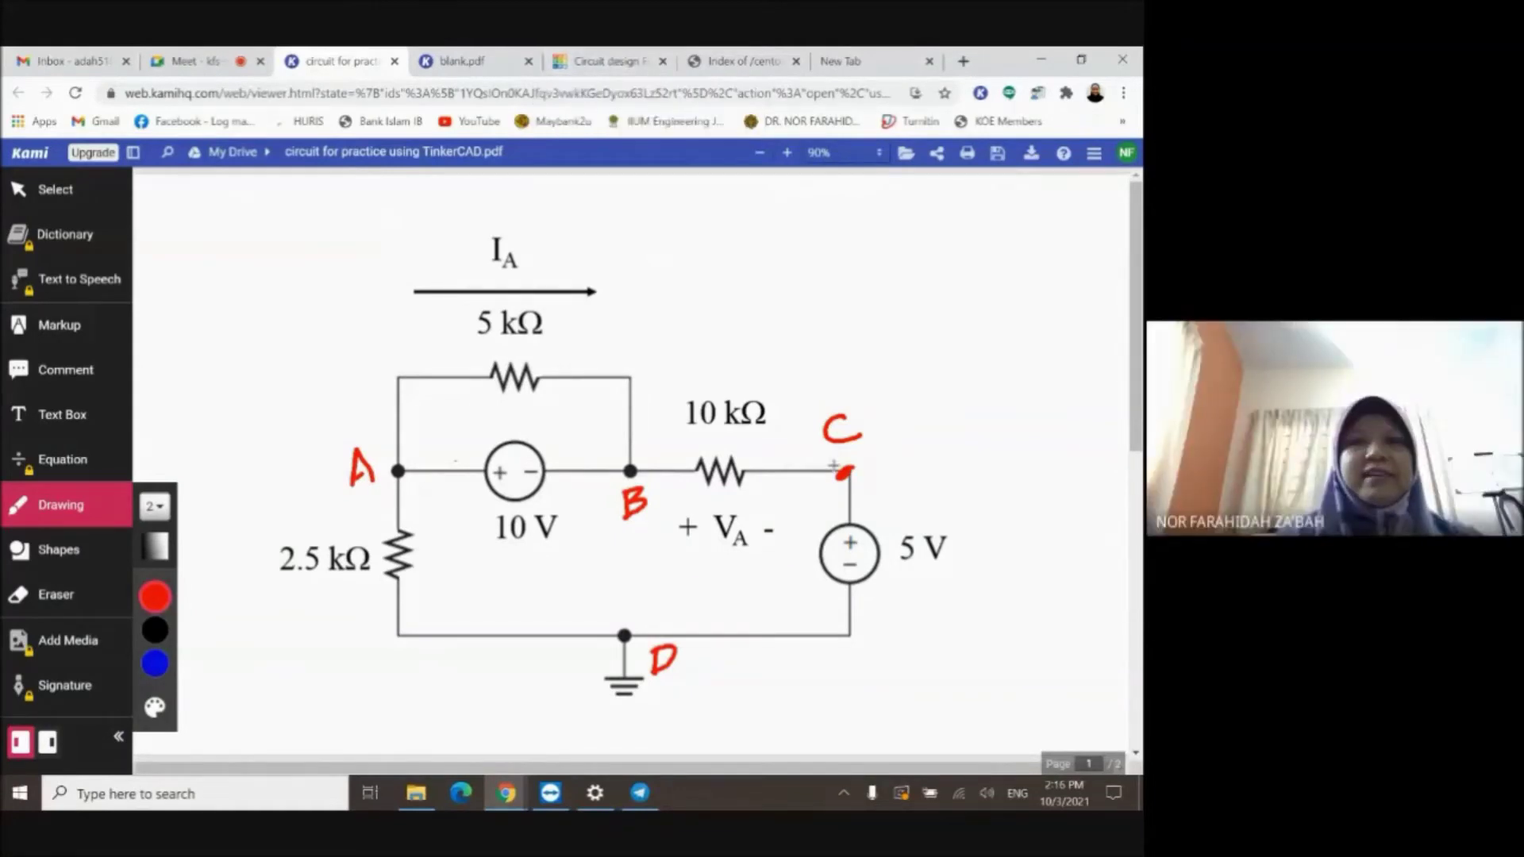
left_click(619, 56)
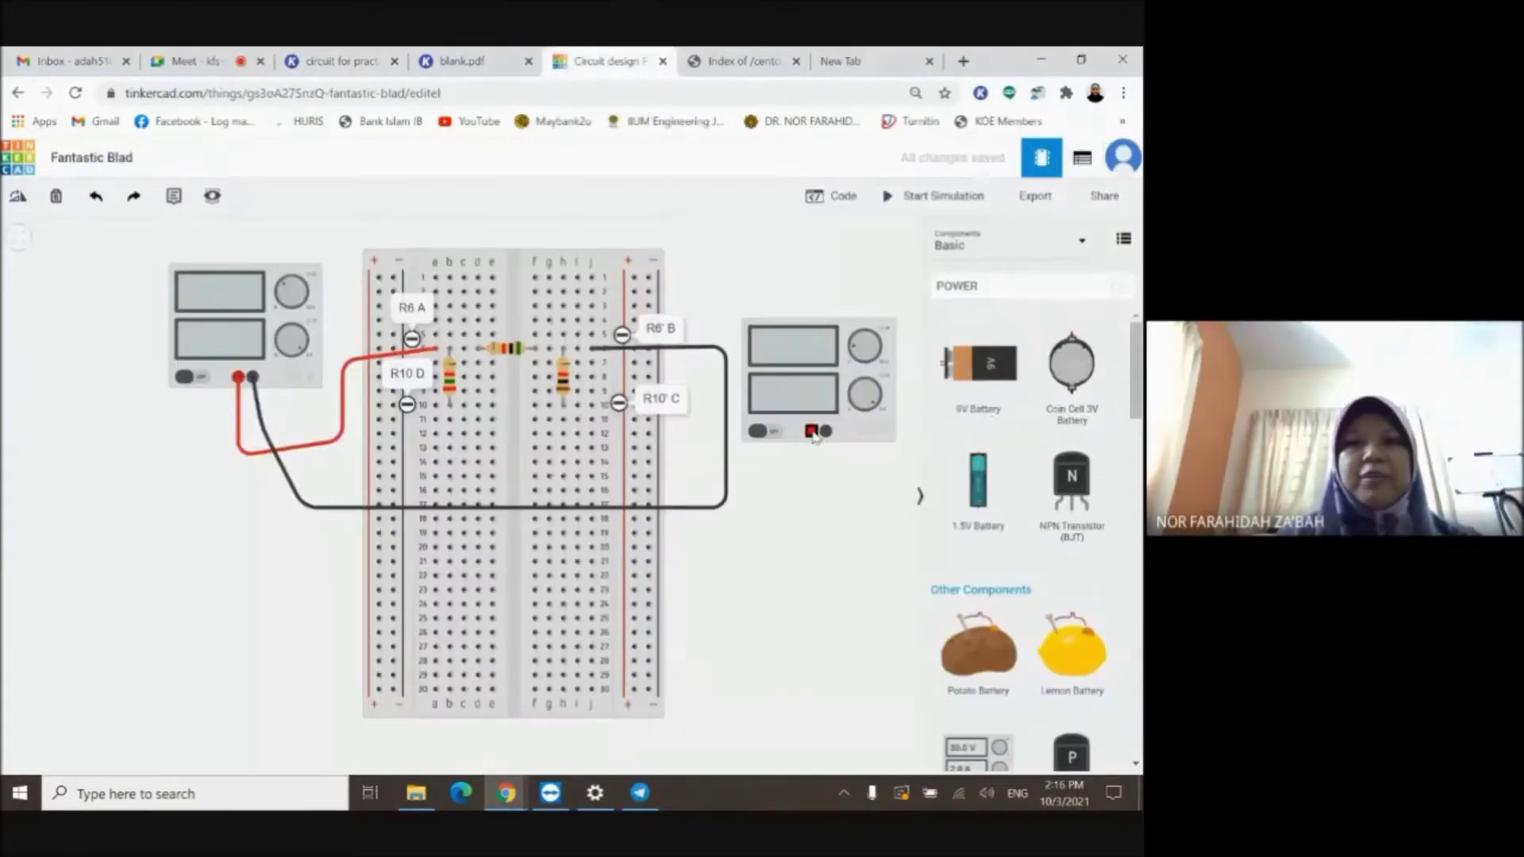
left_click(812, 431)
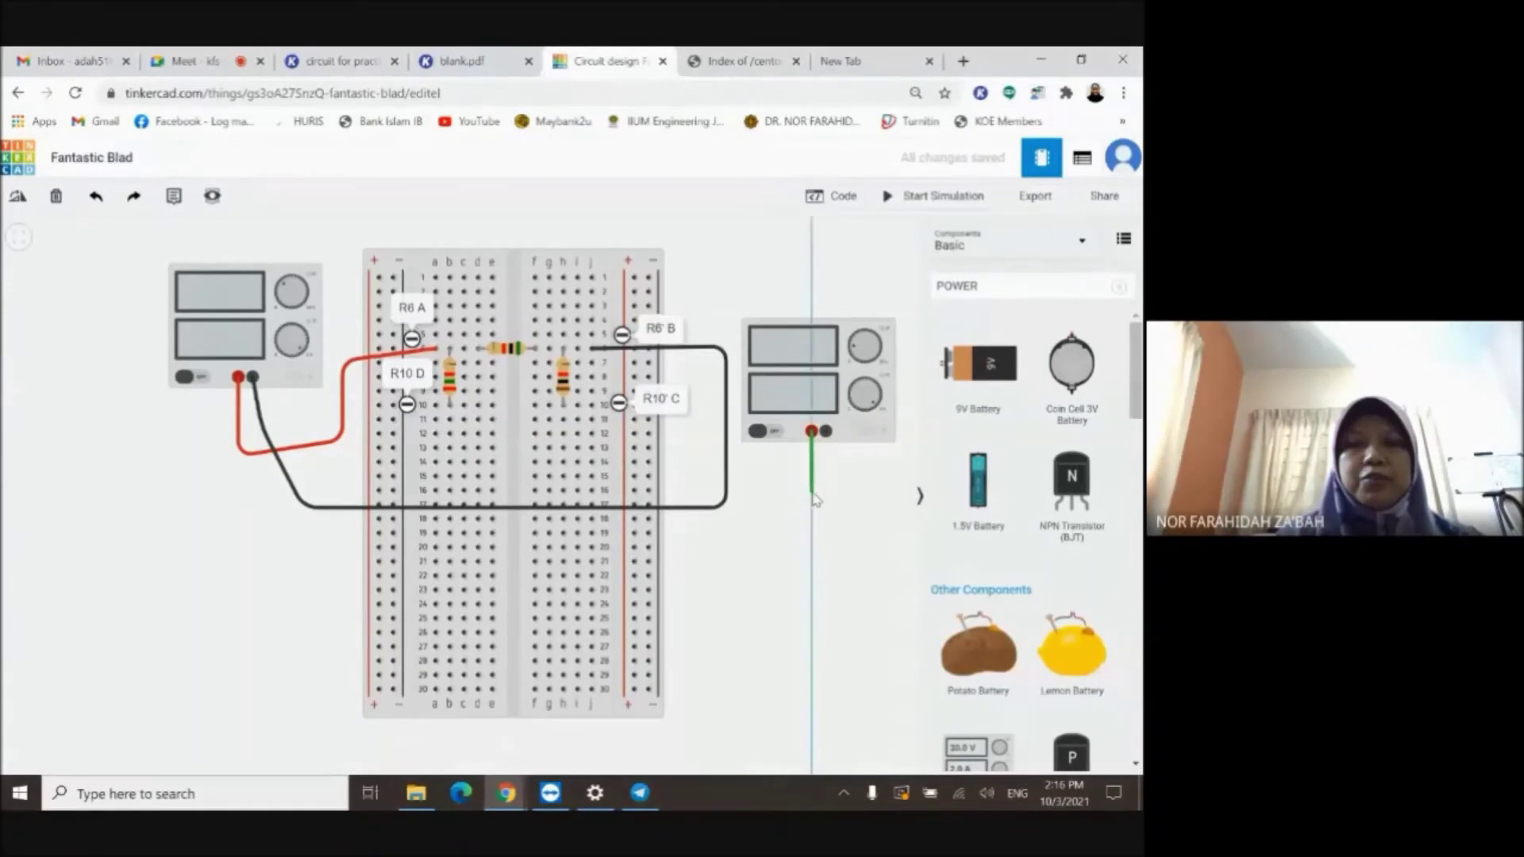
left_click(811, 487)
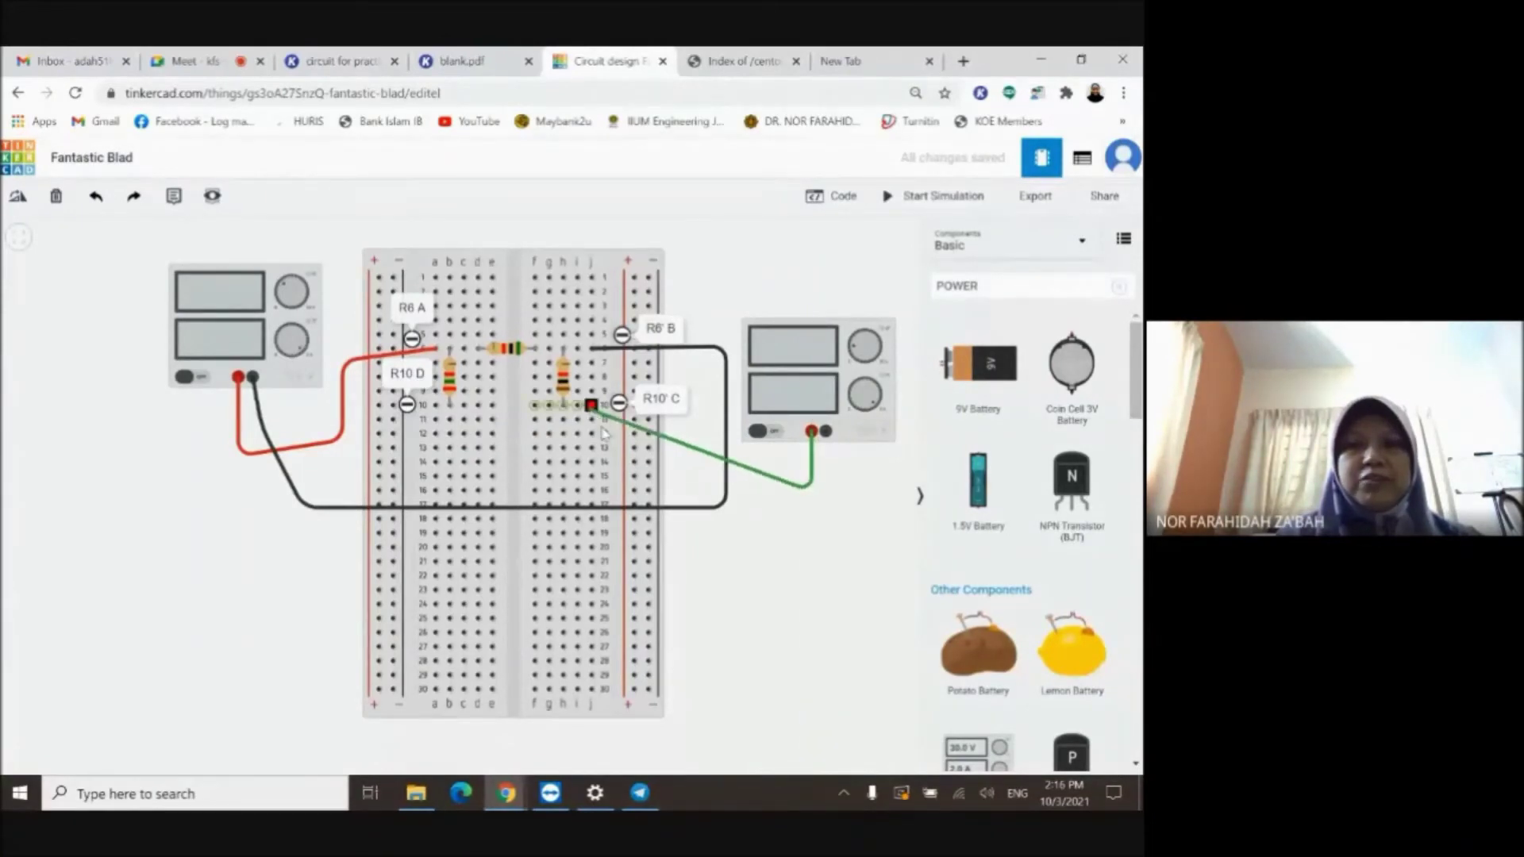
left_click(698, 487)
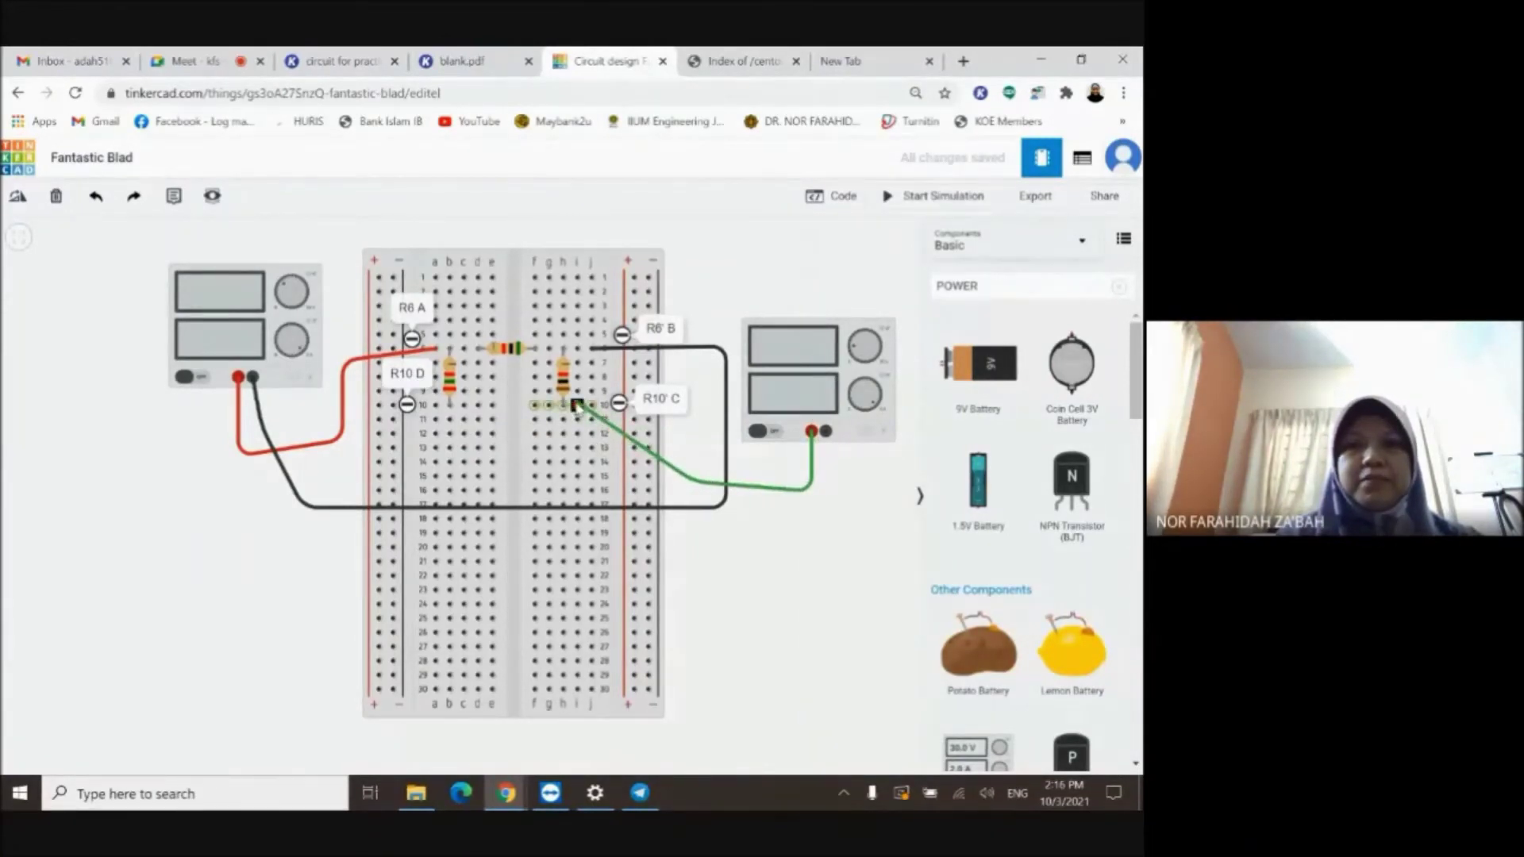
left_click(577, 404)
left_click(826, 268)
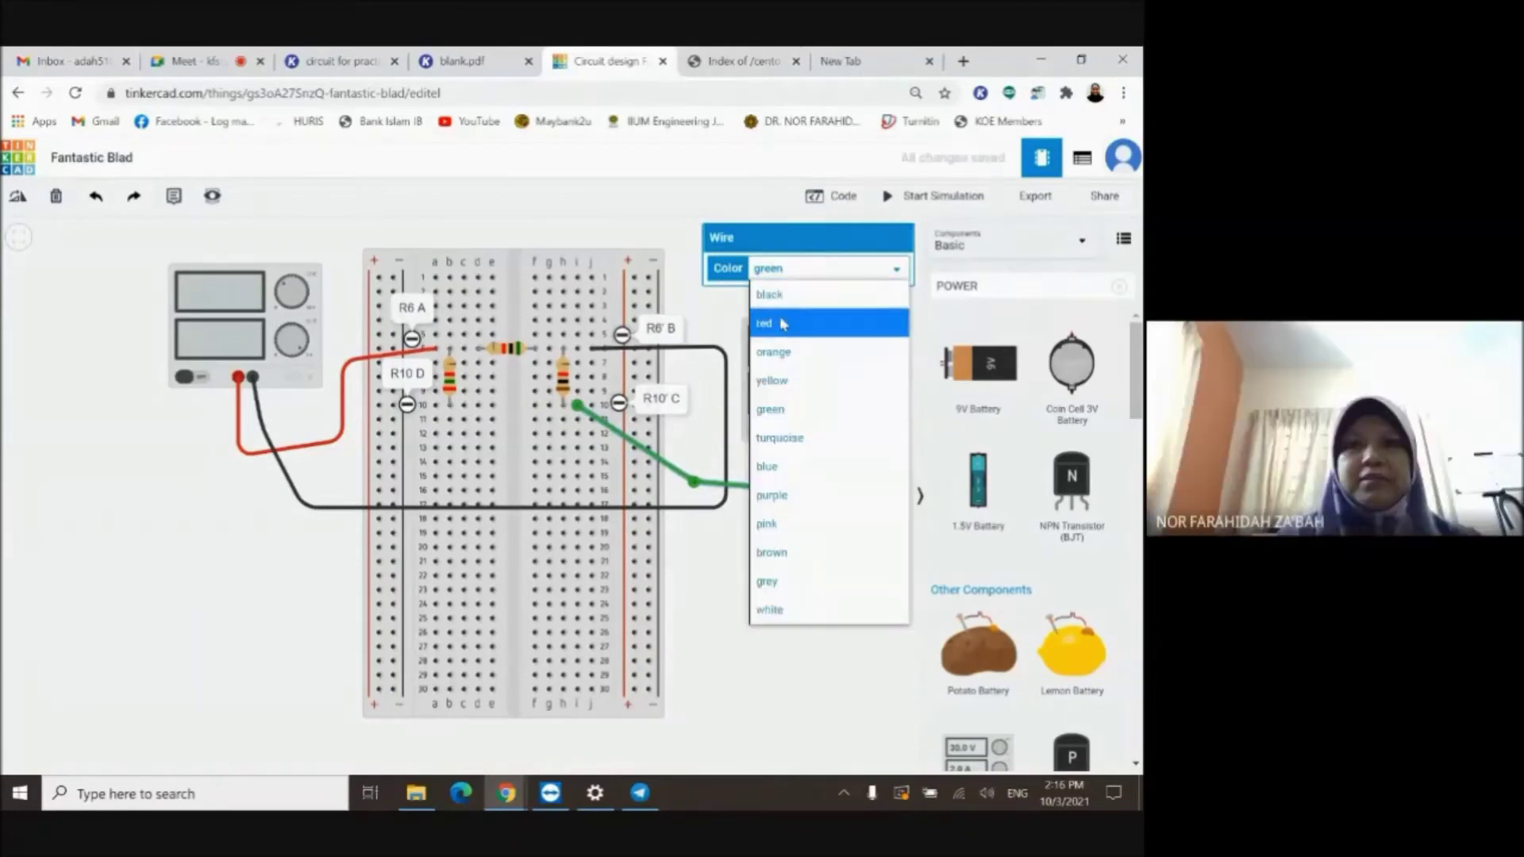
left_click(790, 321)
left_click(334, 62)
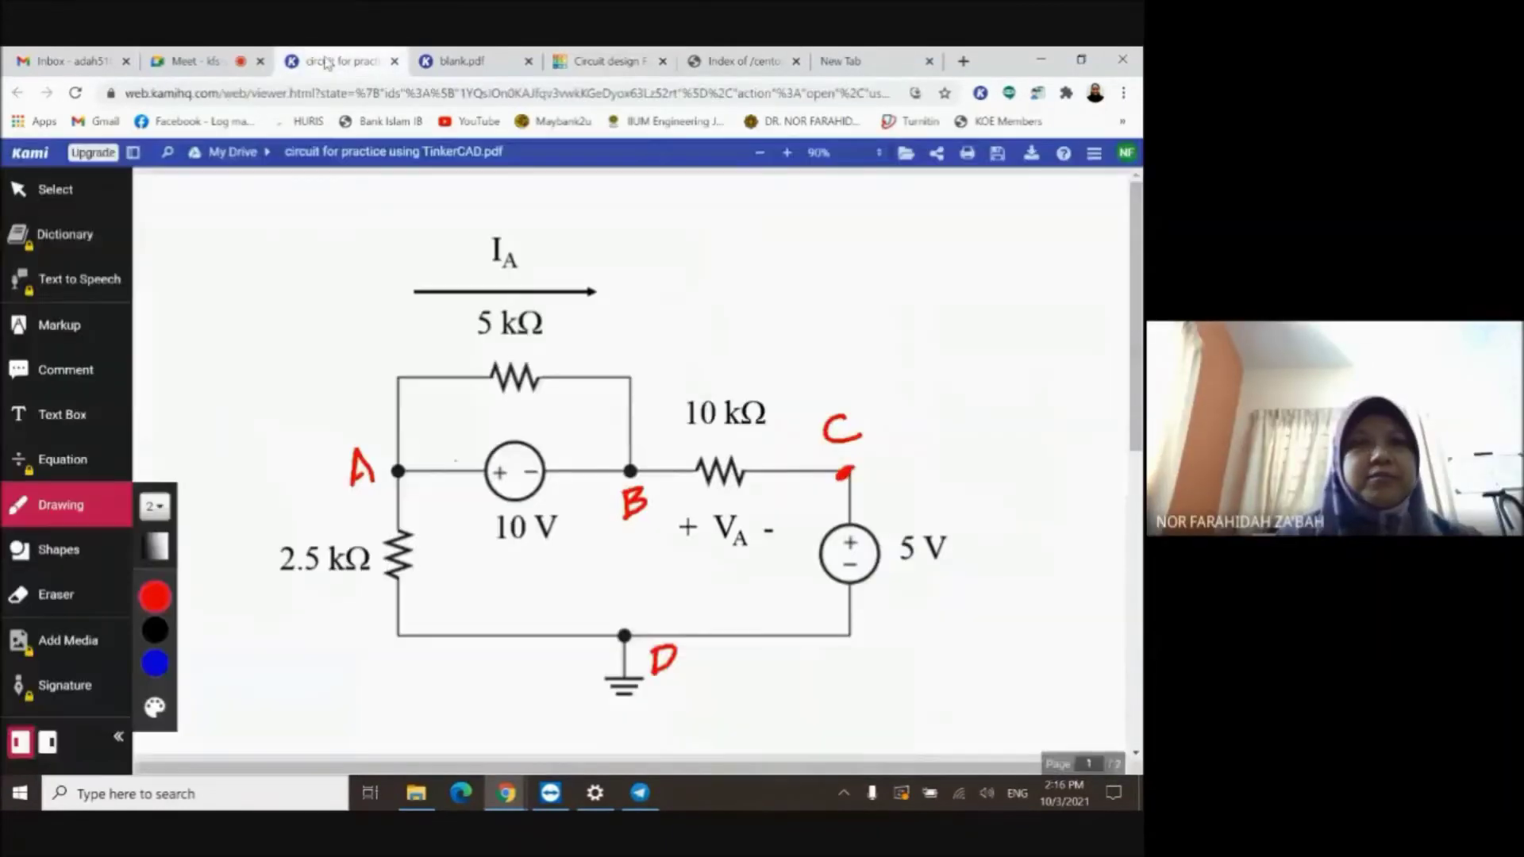
left_click(190, 61)
left_click(746, 246)
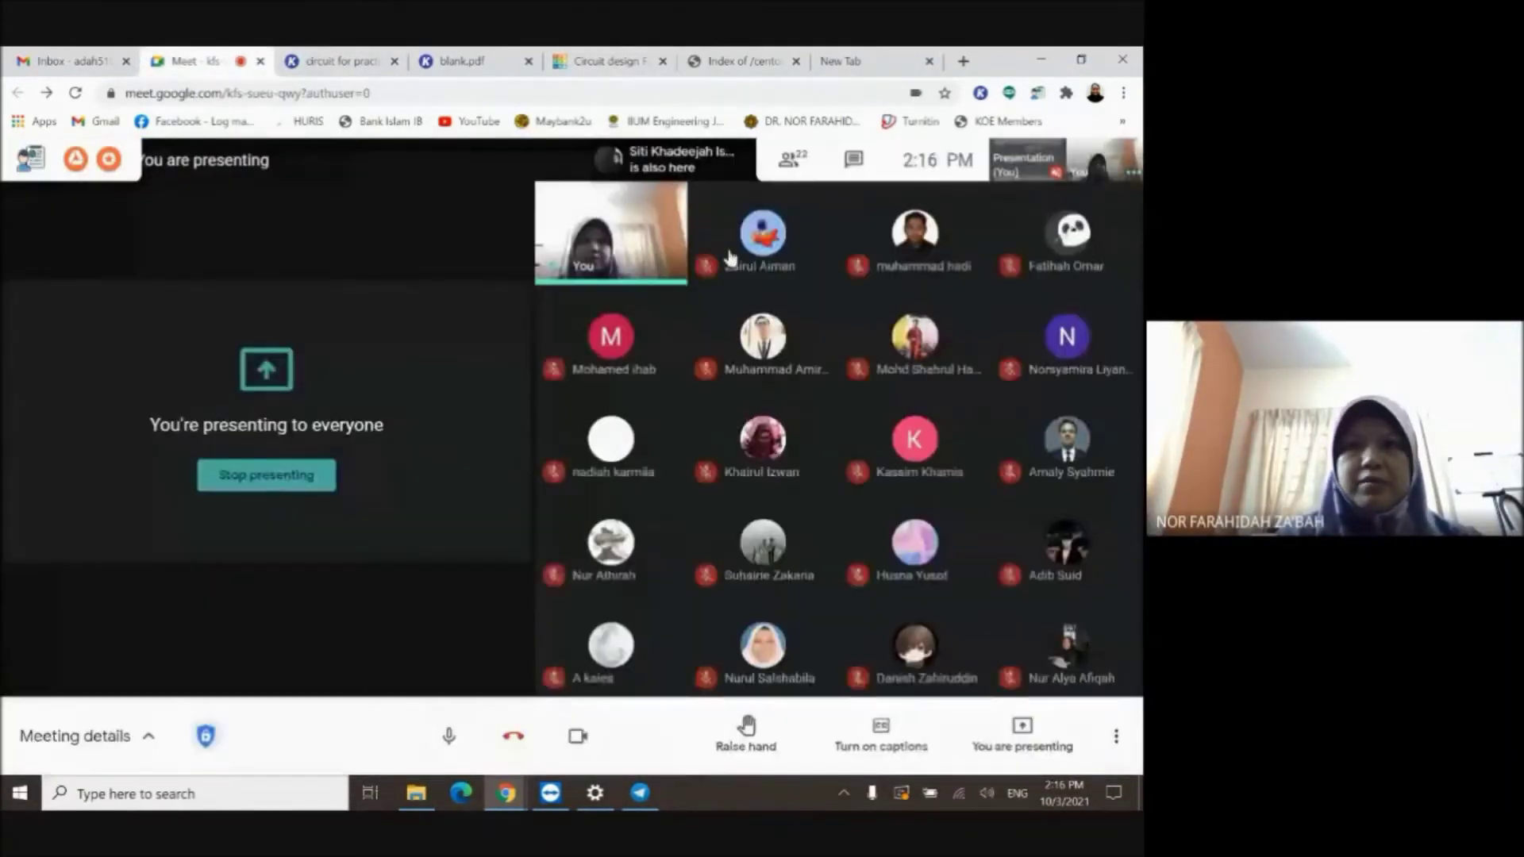
left_click(607, 61)
left_click(816, 532)
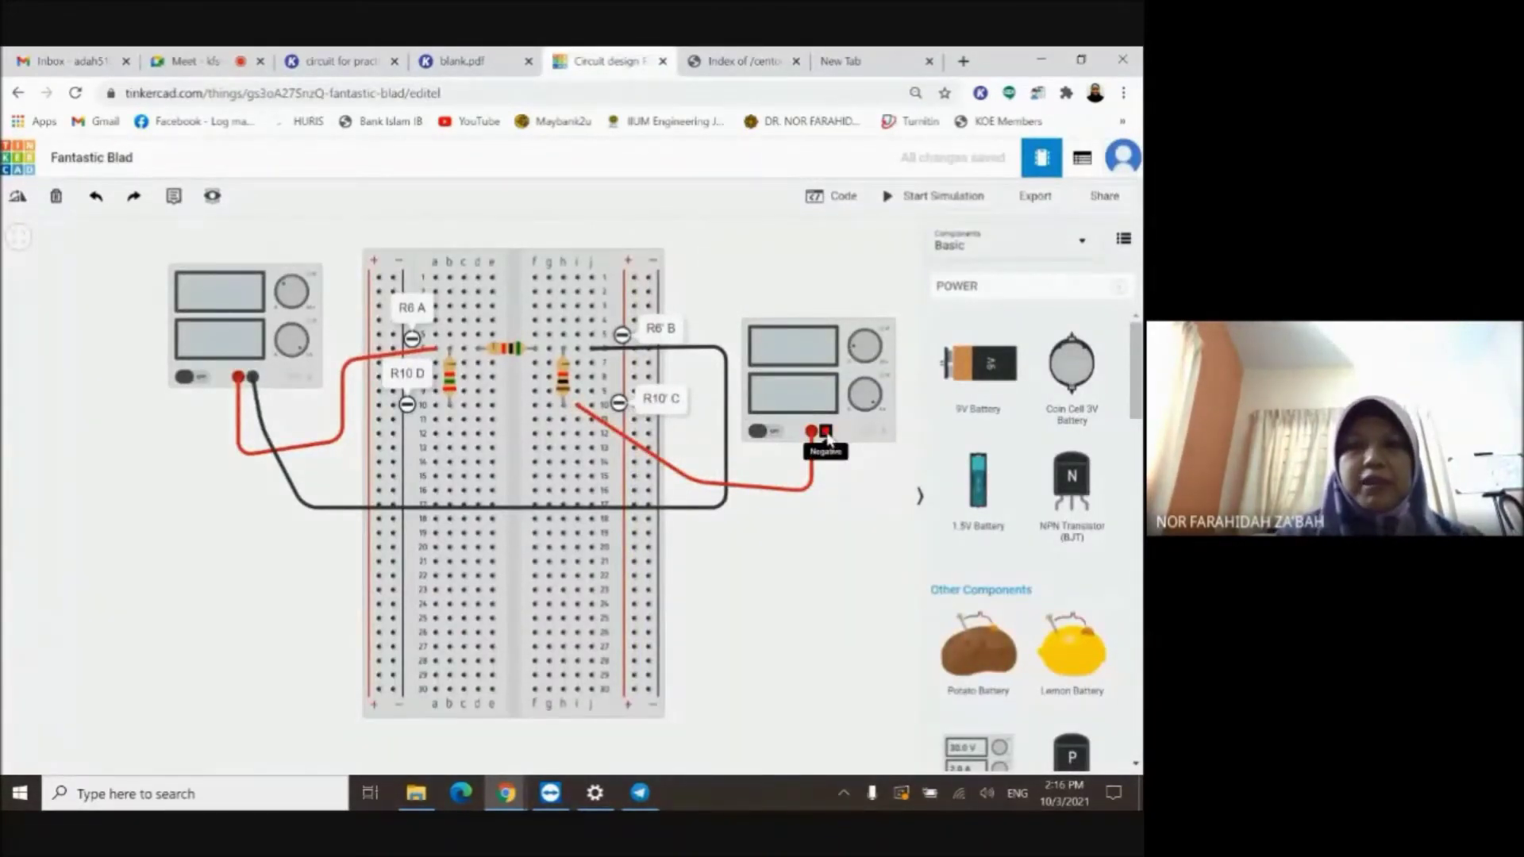
Wire the second supply's negative terminal to row 10, column d, routing it below the other wires, and colour the wire black.
left_click(825, 433)
left_click(825, 542)
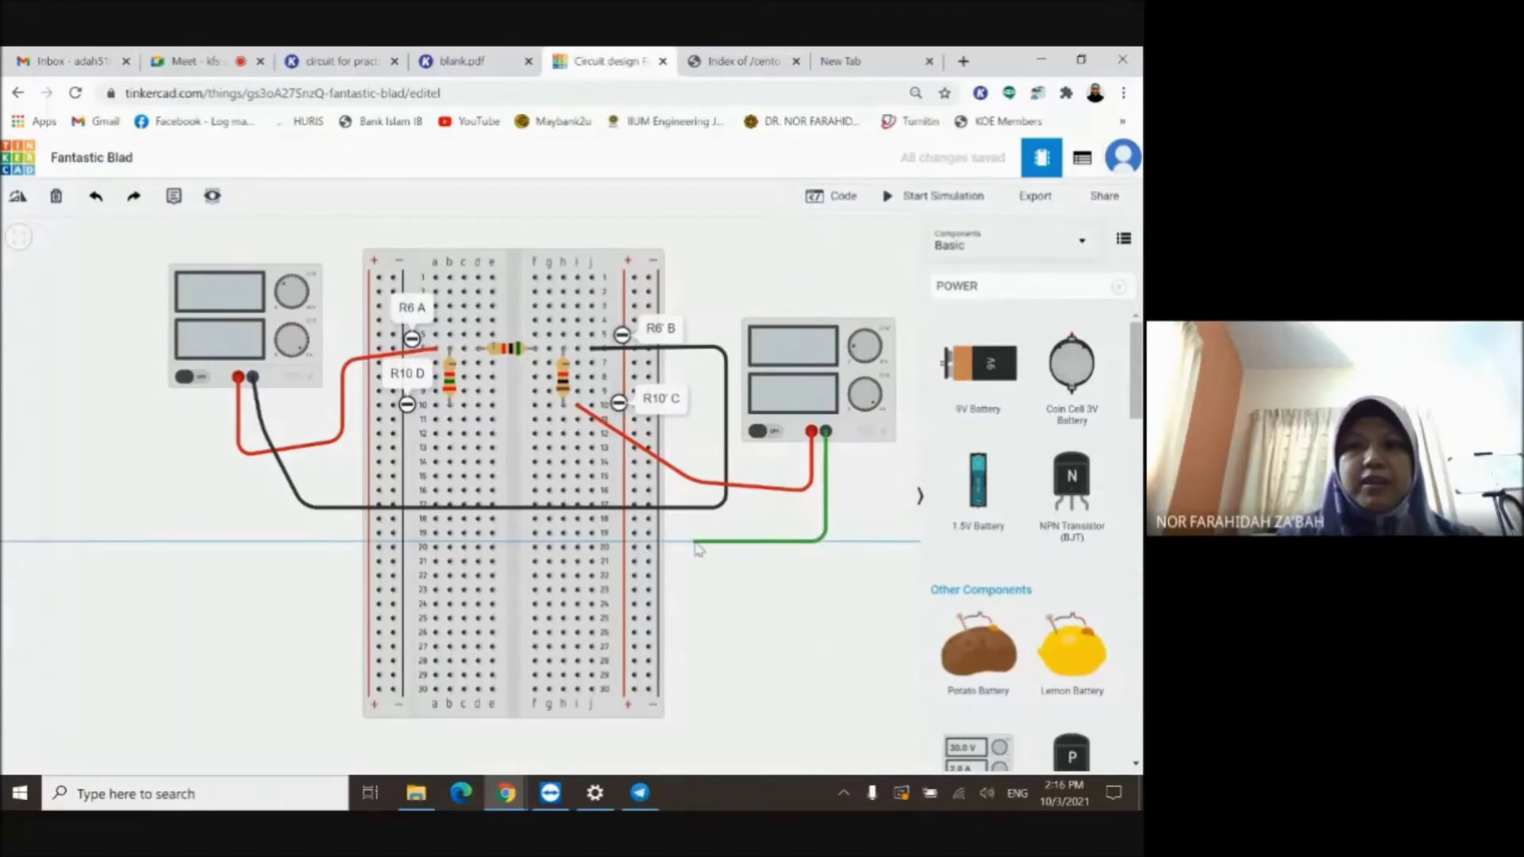
left_click(697, 546)
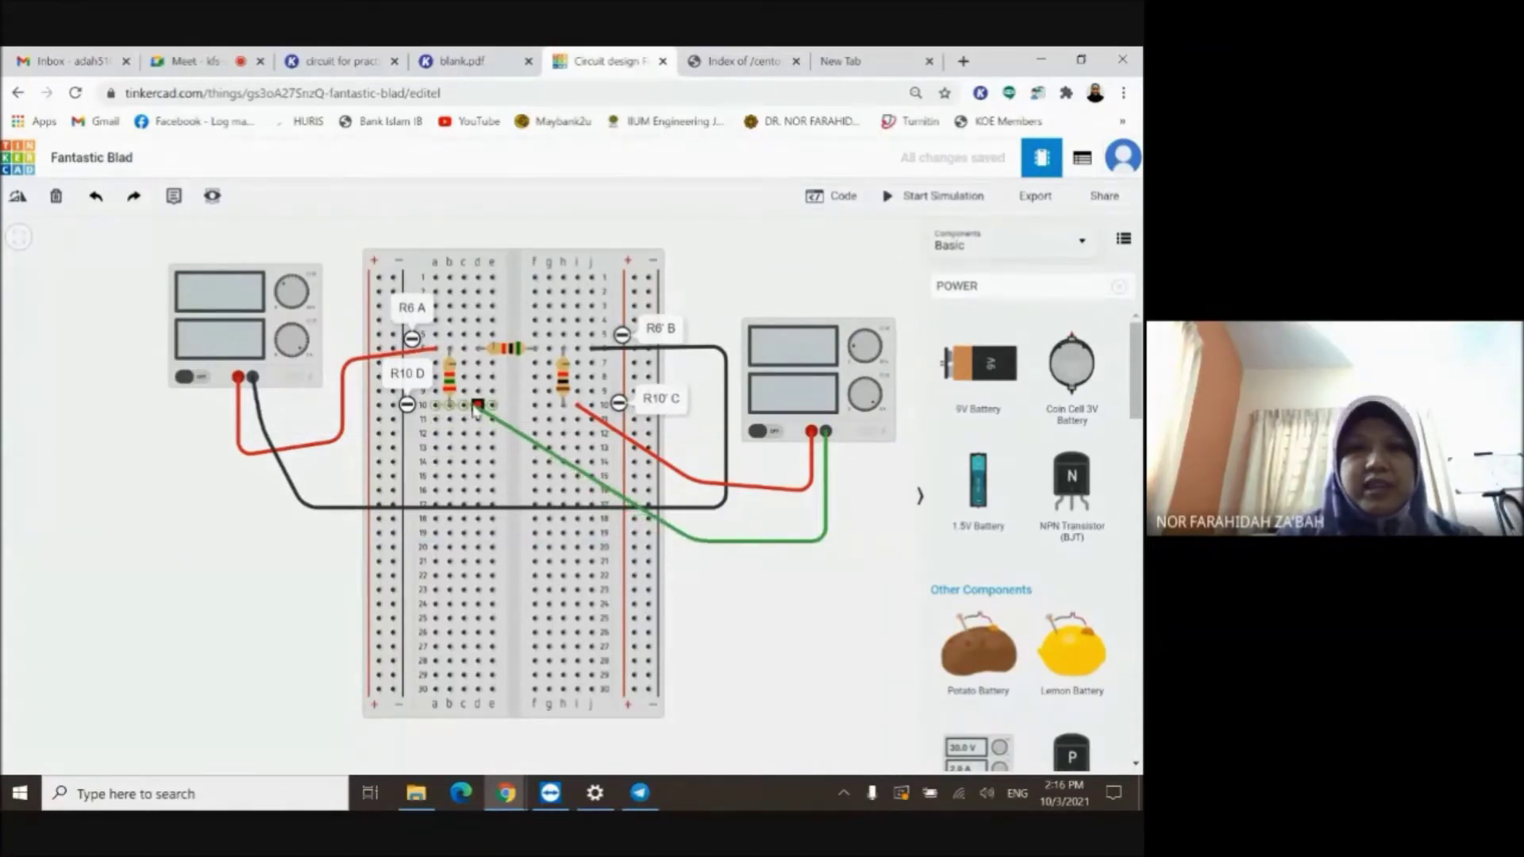
left_click(476, 406)
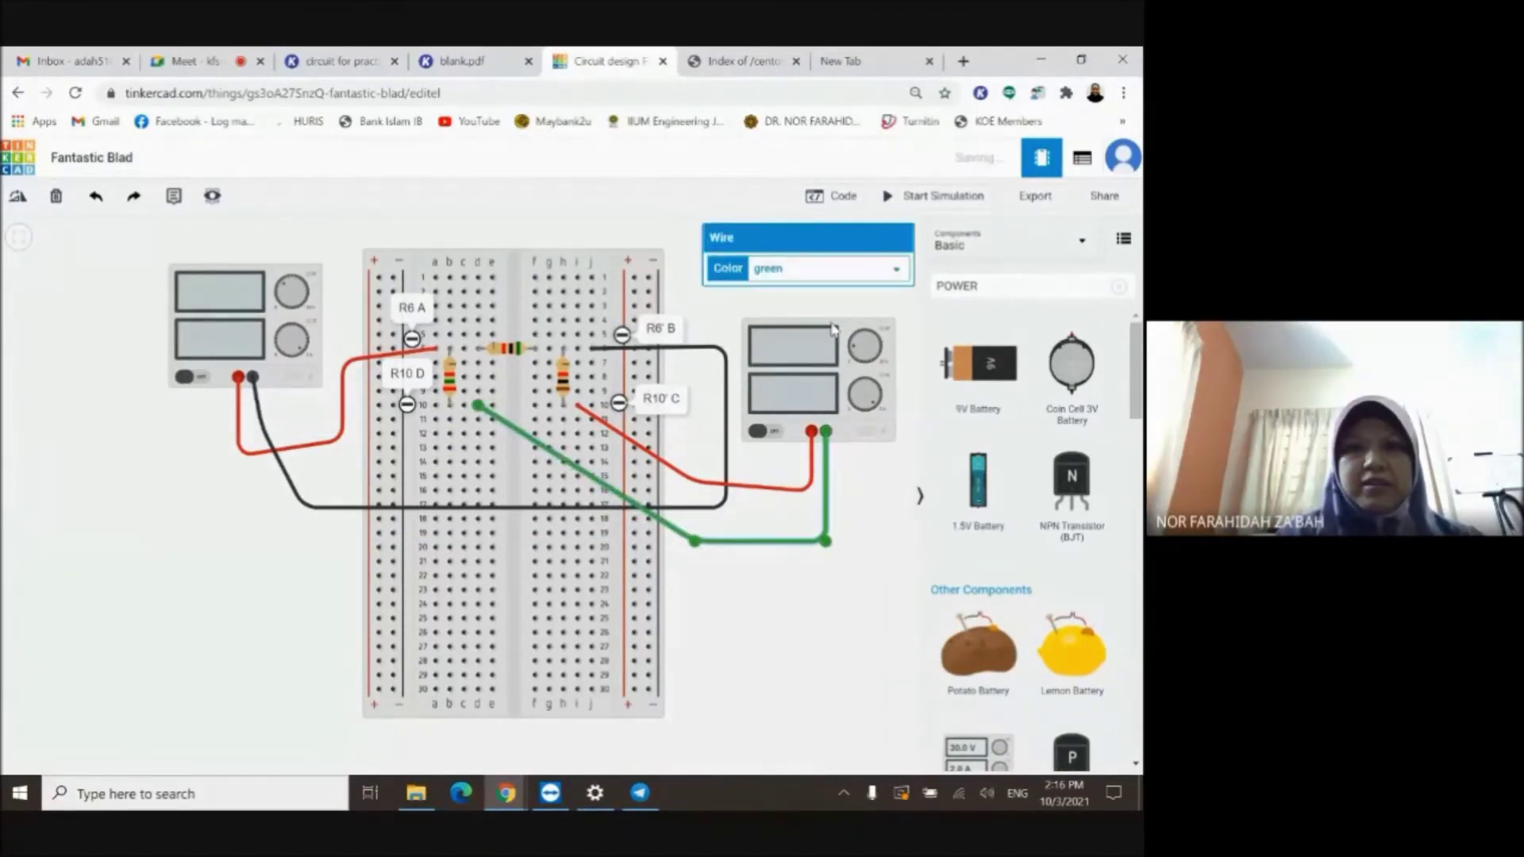
left_click(793, 270)
left_click(793, 292)
left_click(869, 665)
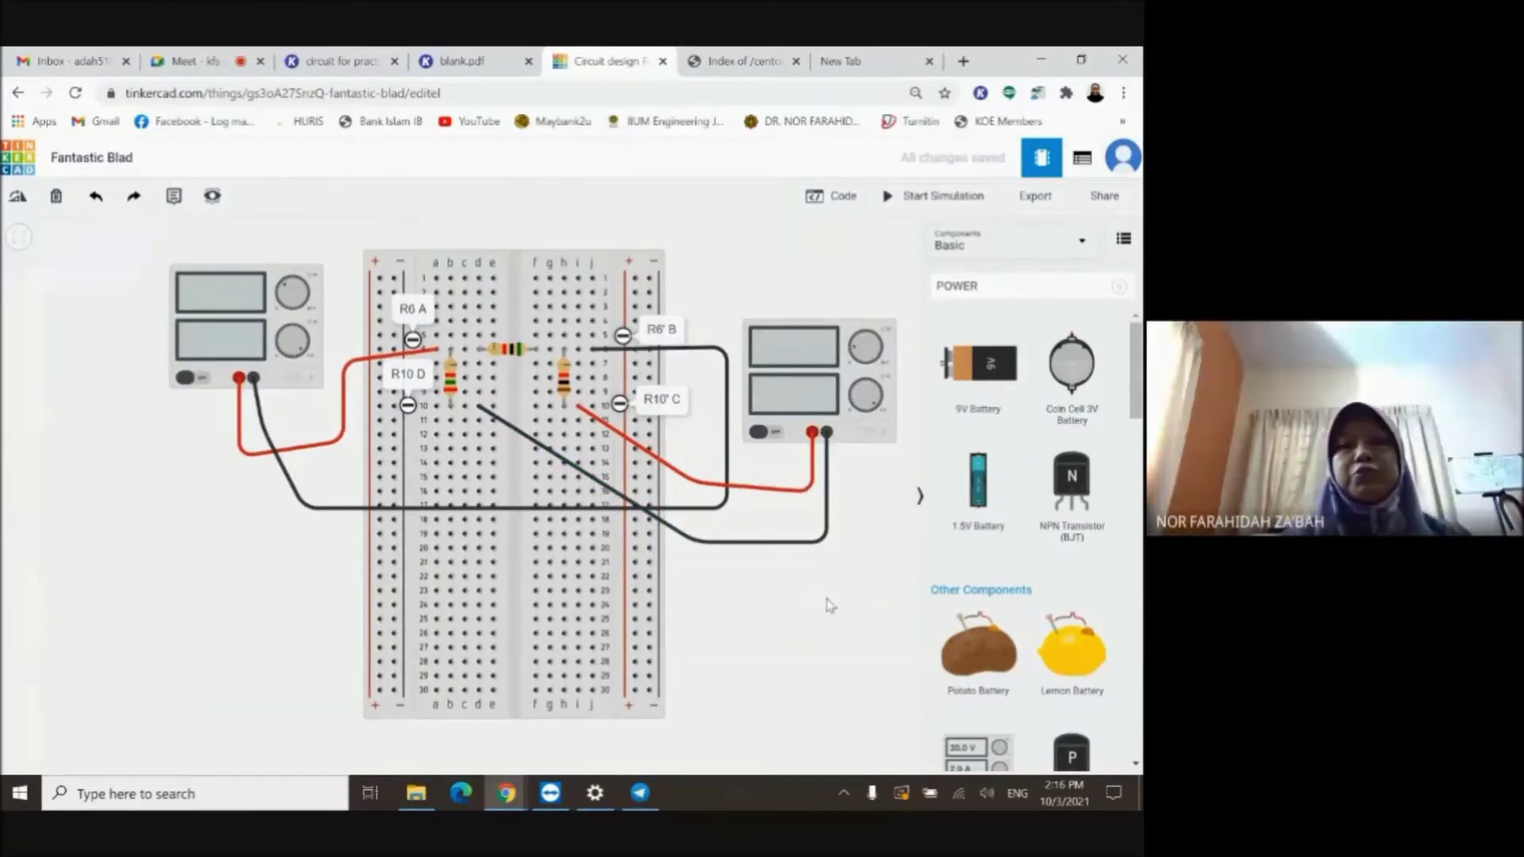
Check the resistance between nodes B and C in the circuit diagram and set the column h resistor to 10 kΩ.
left_click(565, 373)
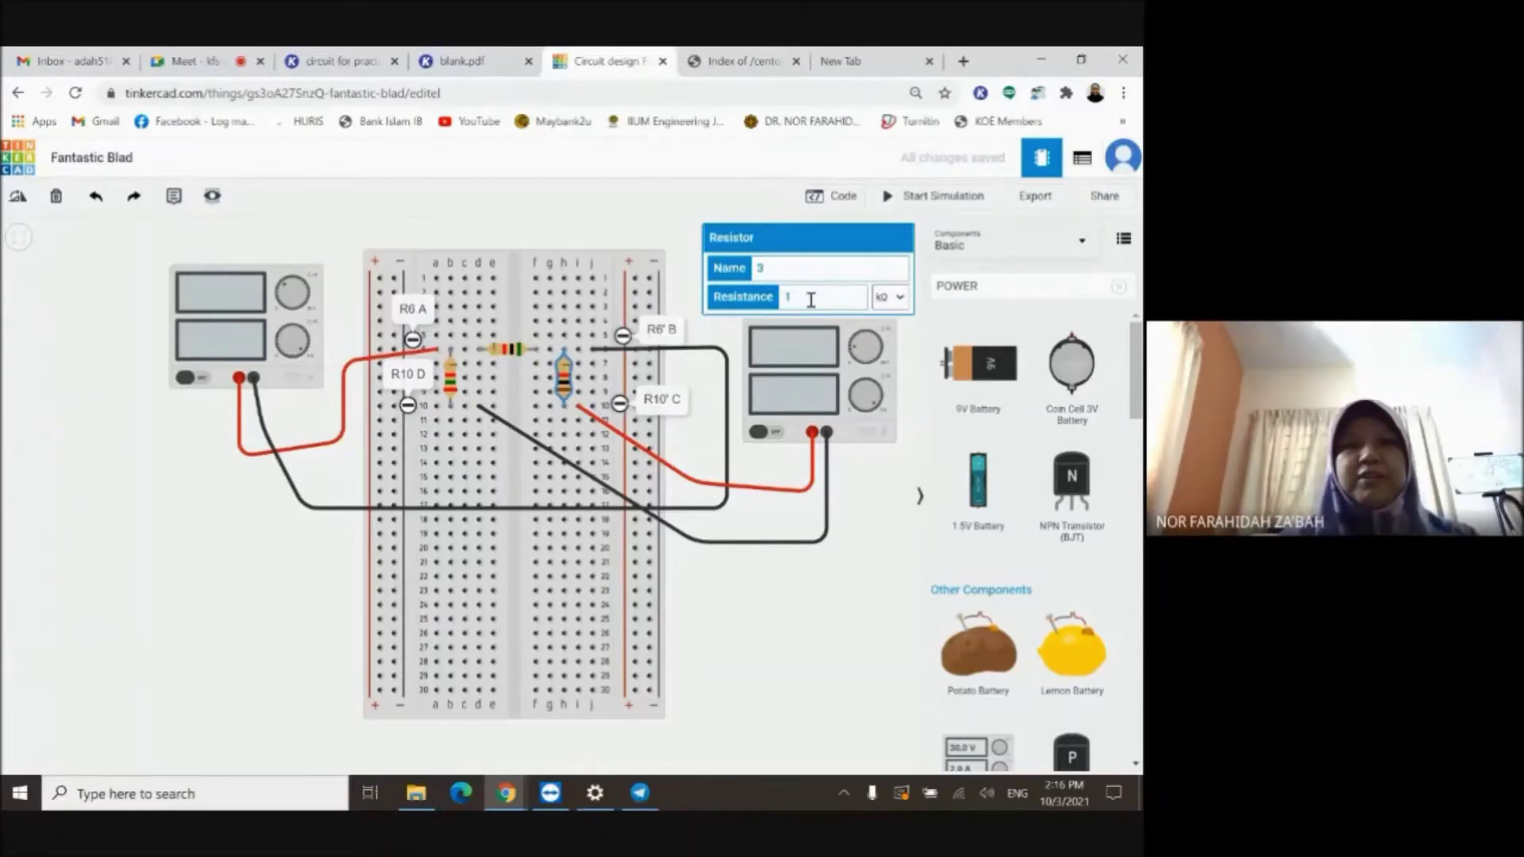
left_click(334, 61)
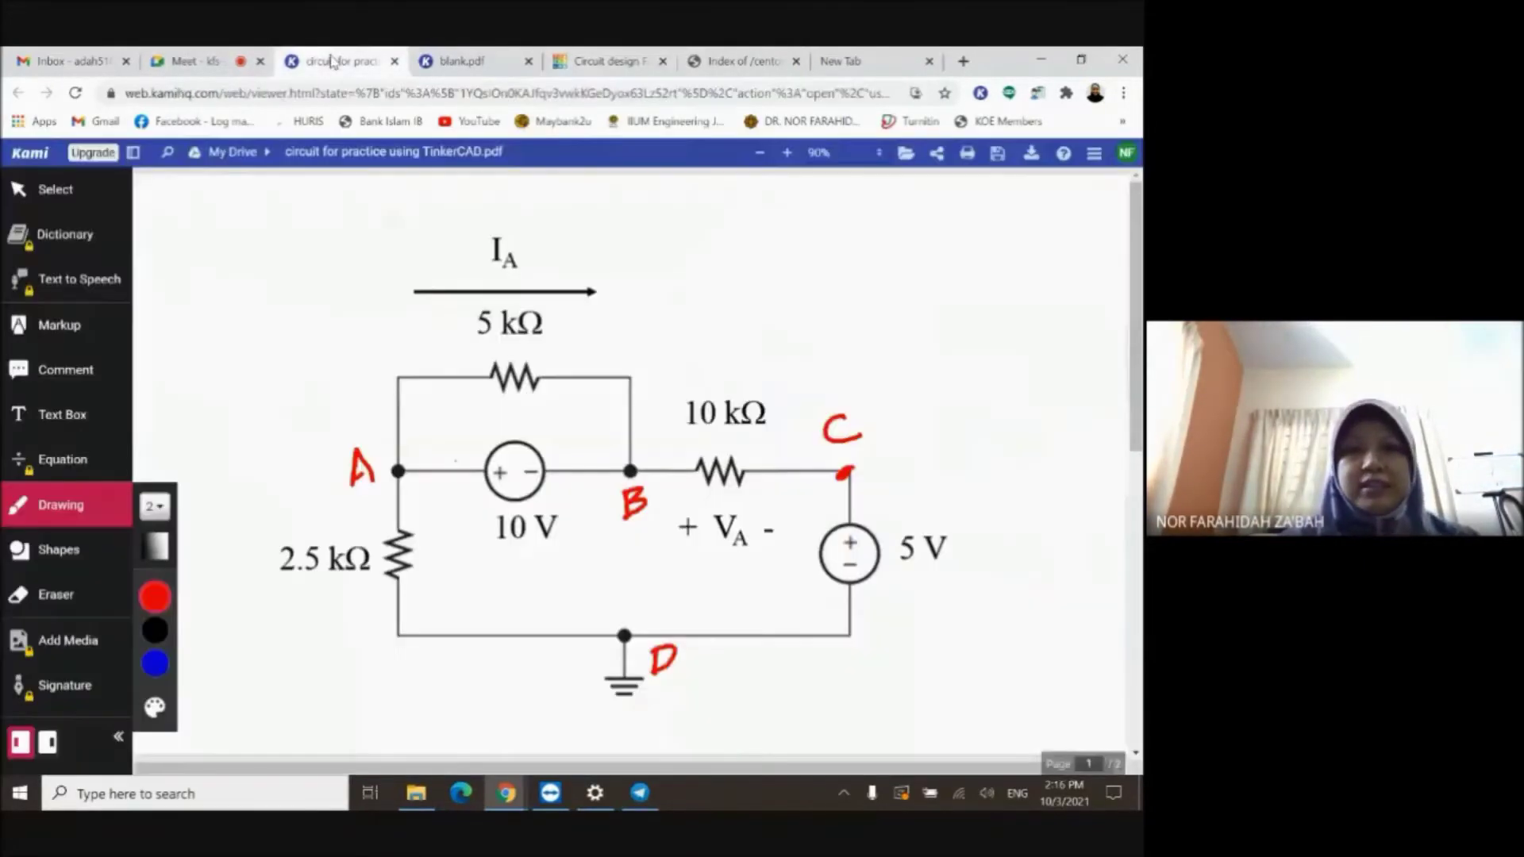
left_click(603, 64)
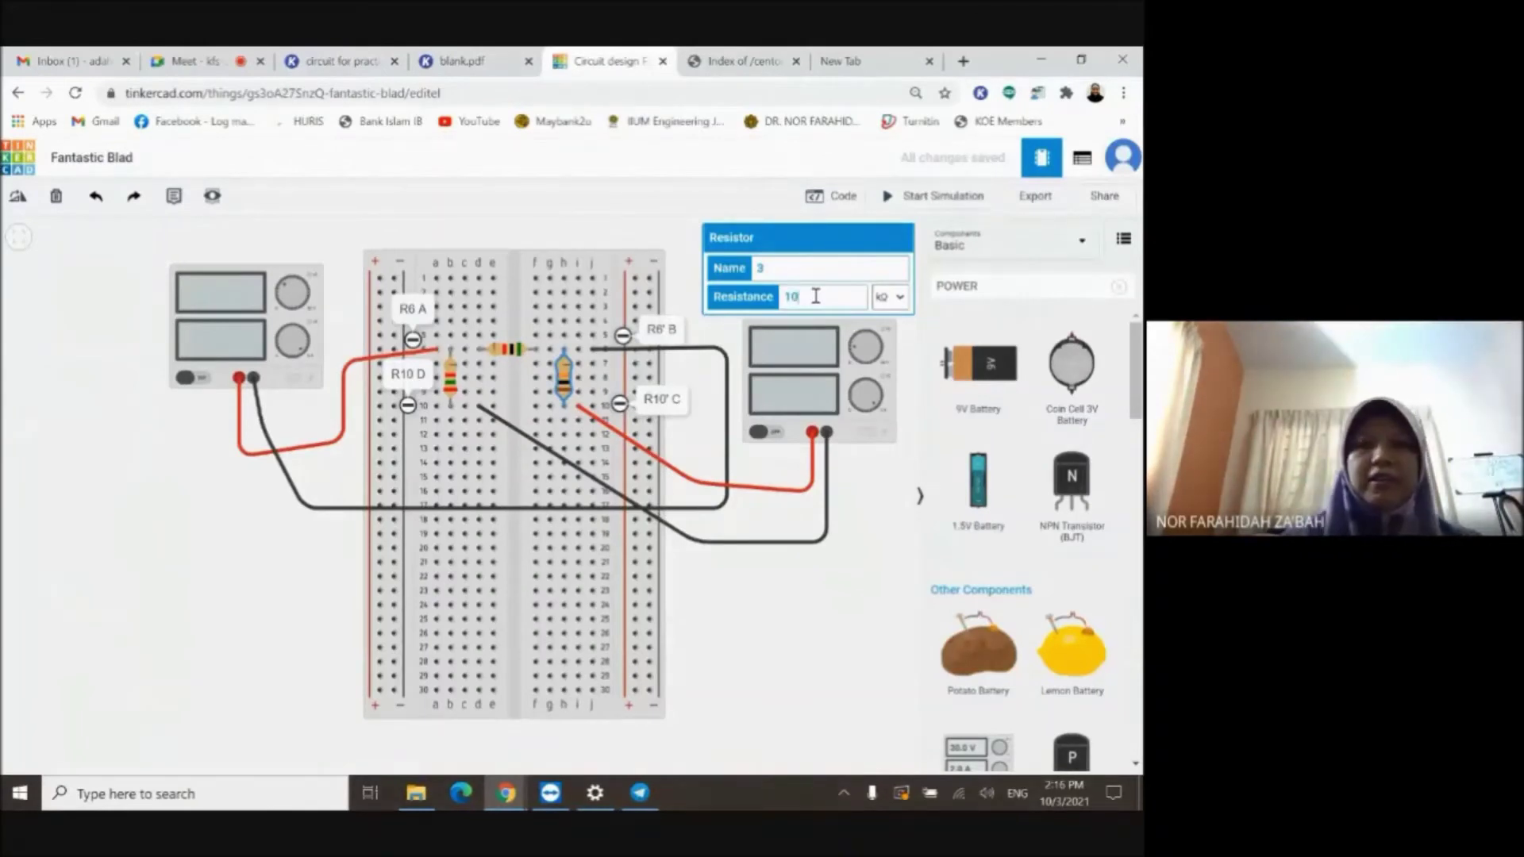
left_click(774, 714)
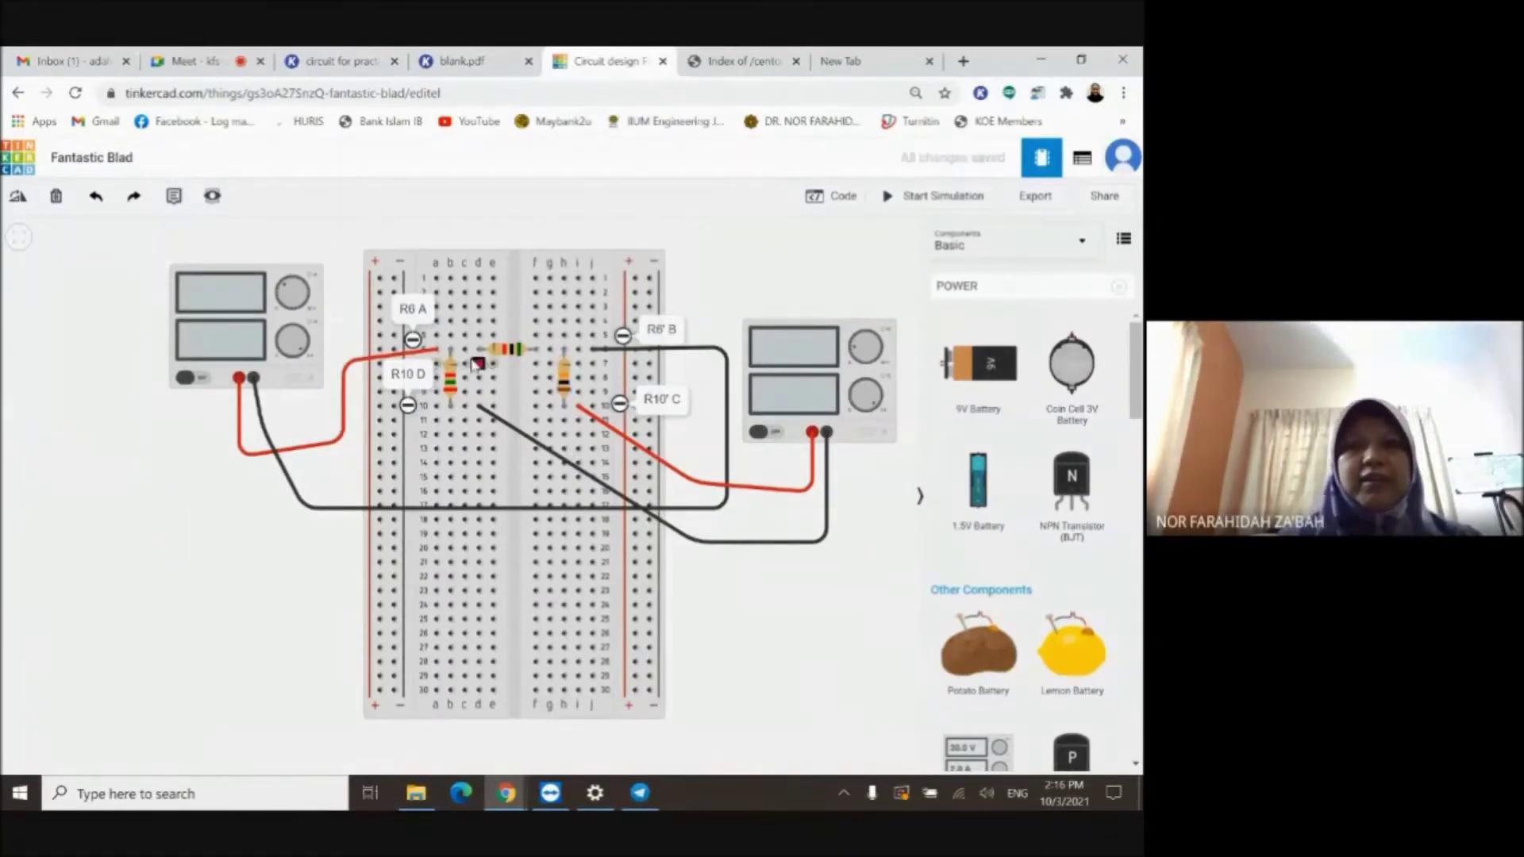
Review the resistance of each of the three resistors and the settings of both power supplies.
left_click(450, 388)
left_click(517, 351)
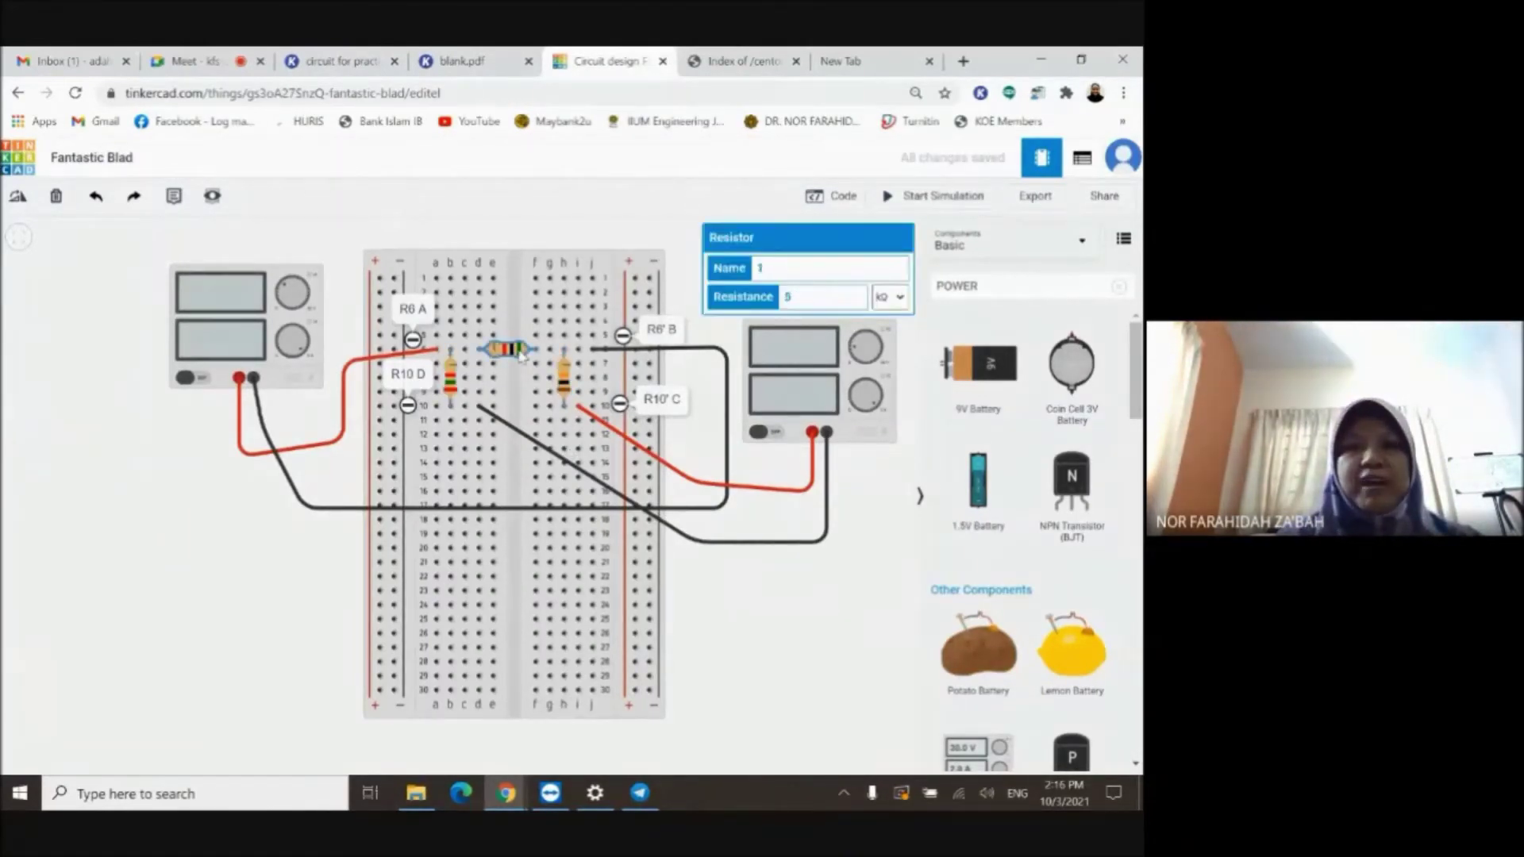
left_click(565, 387)
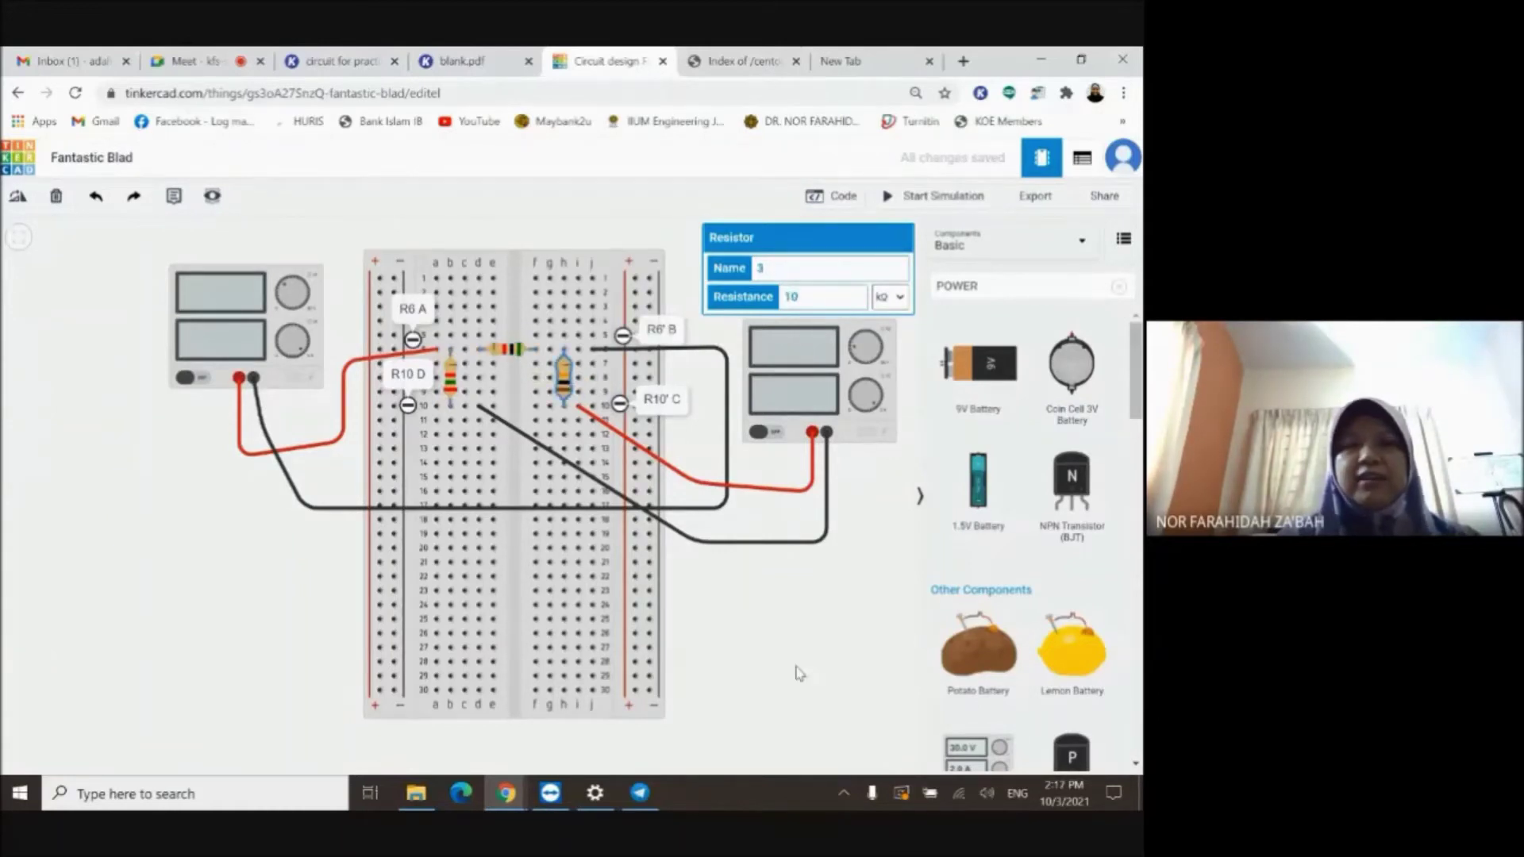
left_click(786, 697)
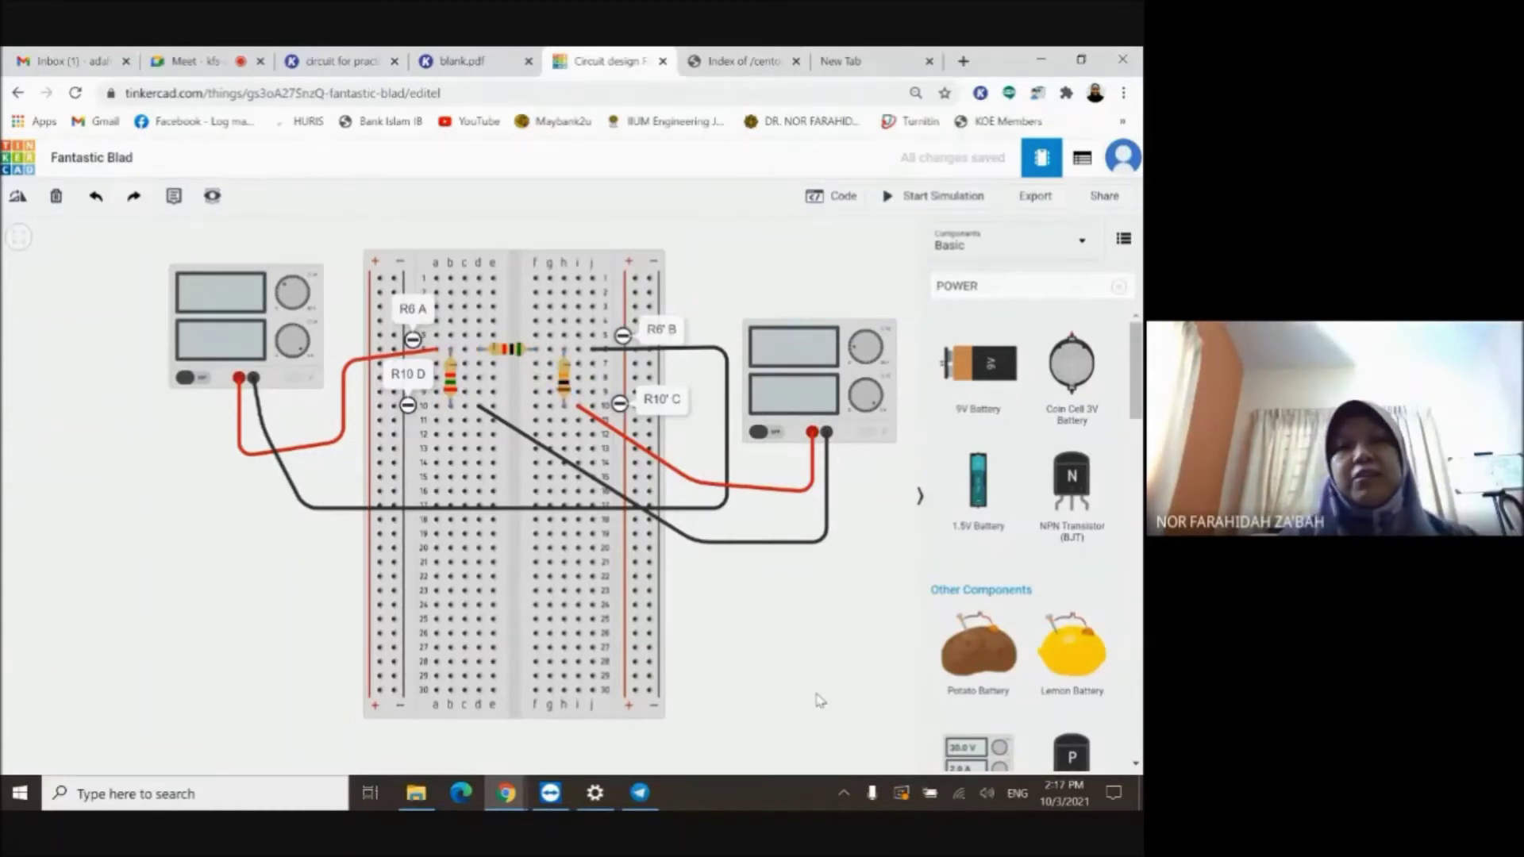
left_click(871, 438)
left_click(286, 385)
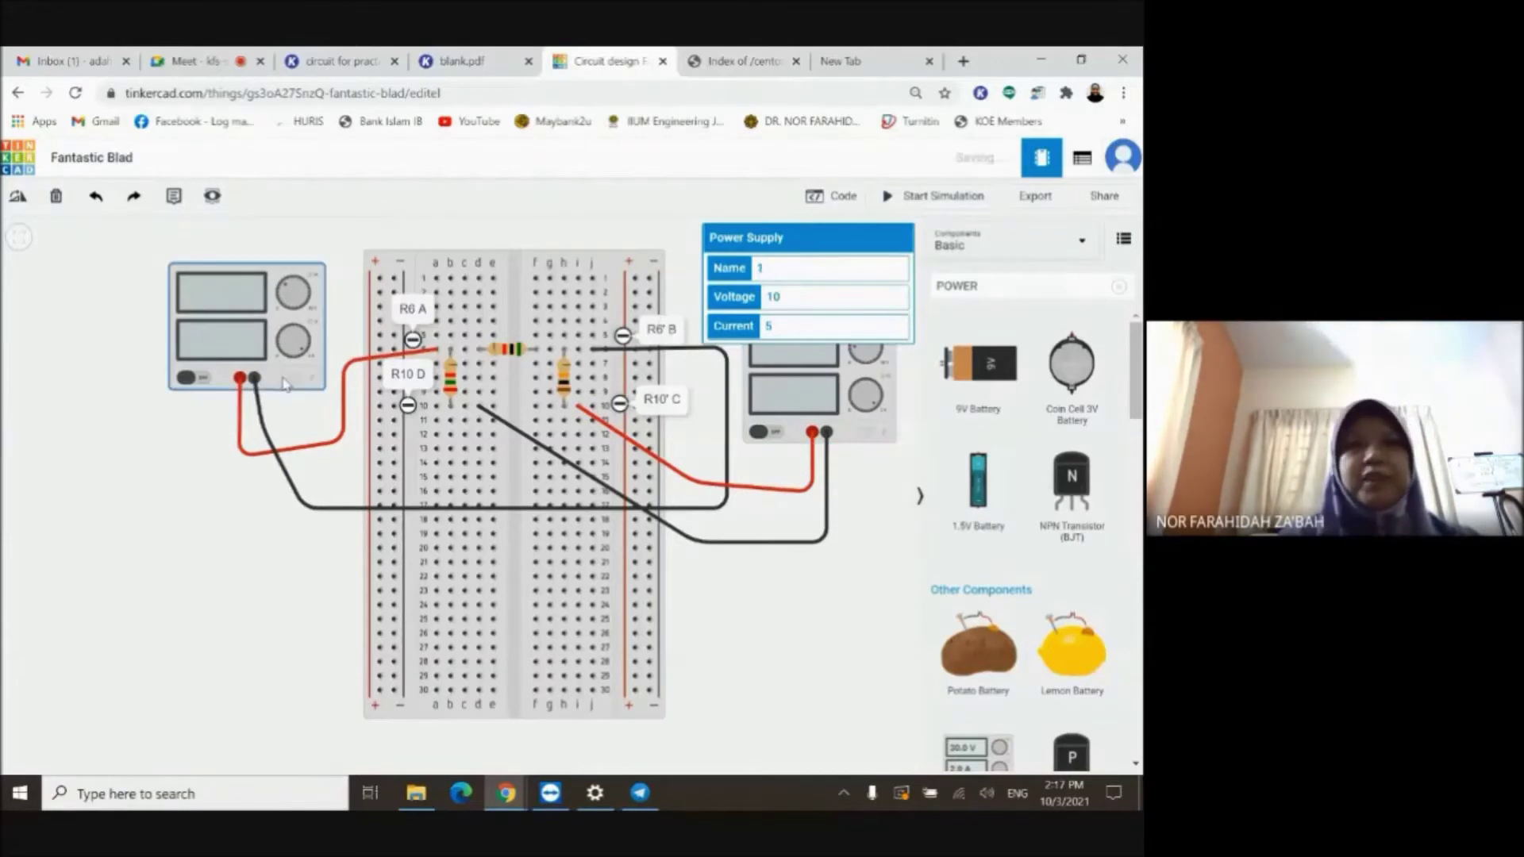
left_click(800, 696)
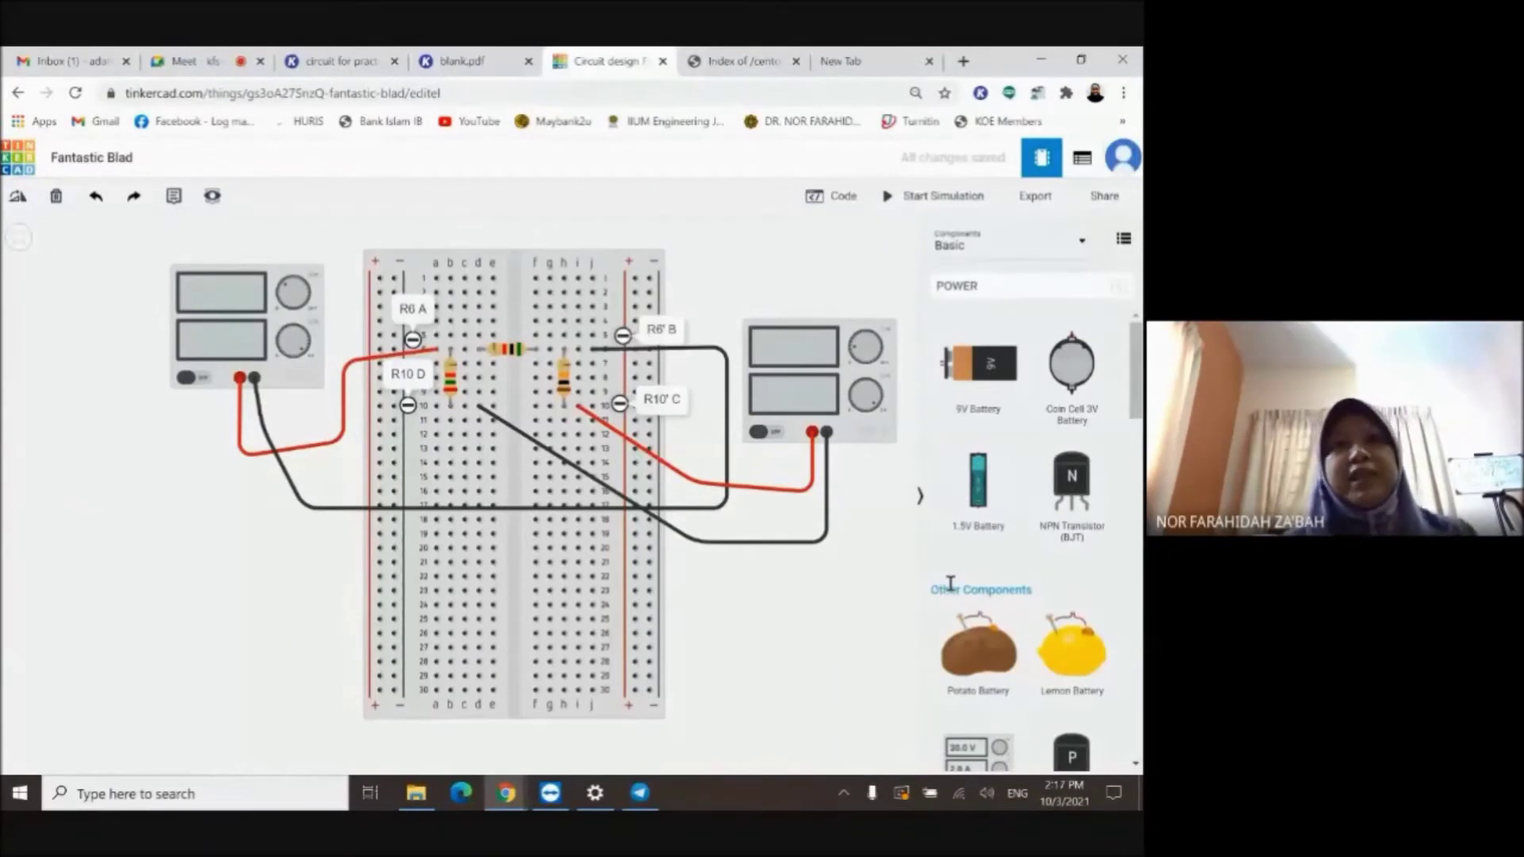
On the circuit diagram in Kami, draw a black arrow above the 10 kΩ resistor with a red lead at its tail and a black lead at its tip.
left_click(341, 61)
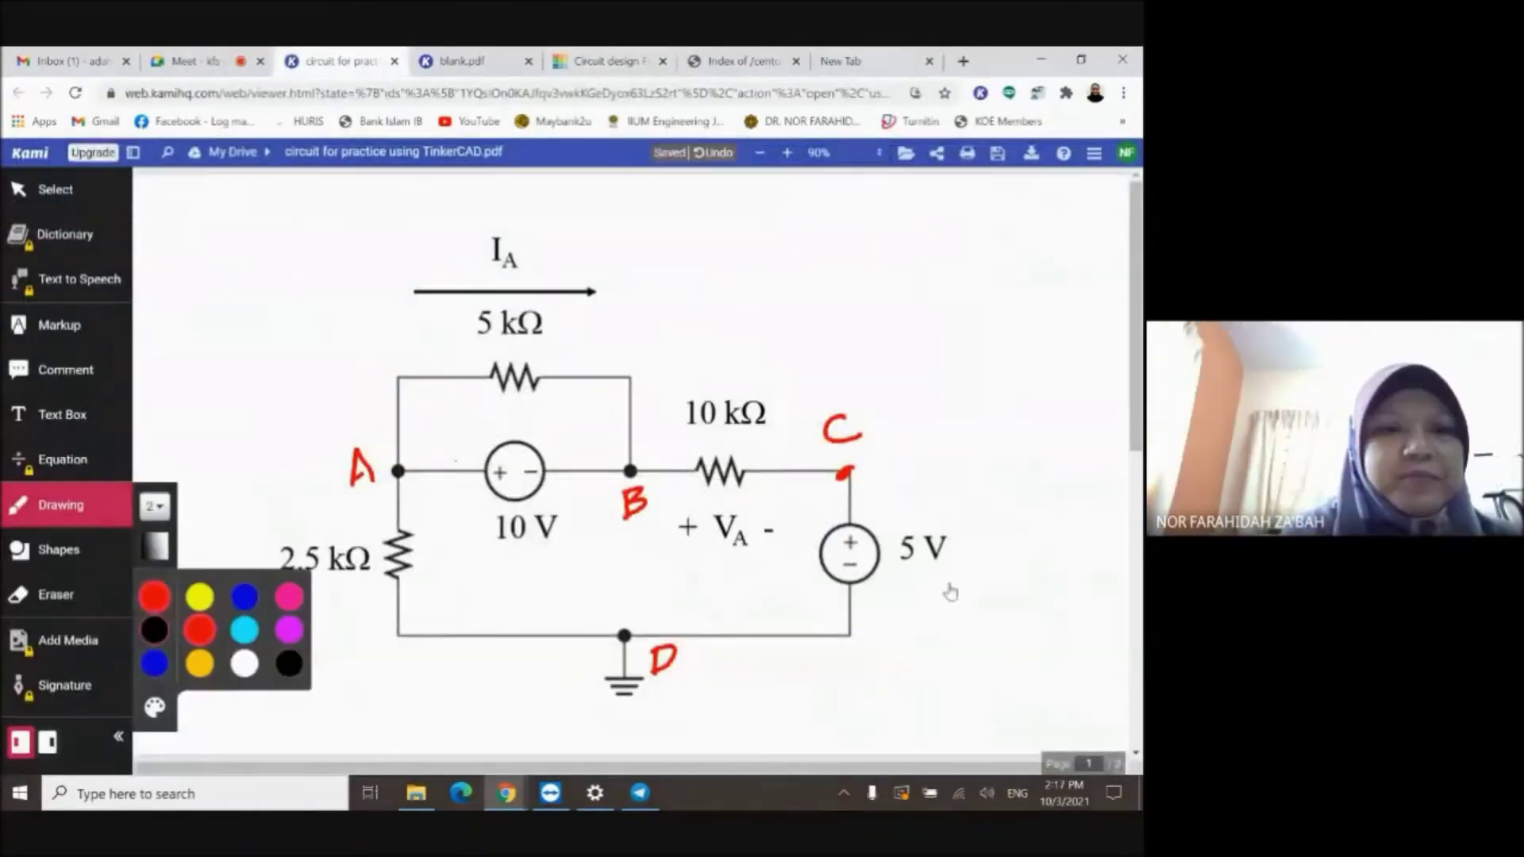
left_click(155, 629)
mouse_move(741, 274)
left_mouse_down()
mouse_move(984, 264)
mouse_move(951, 294)
left_mouse_up()
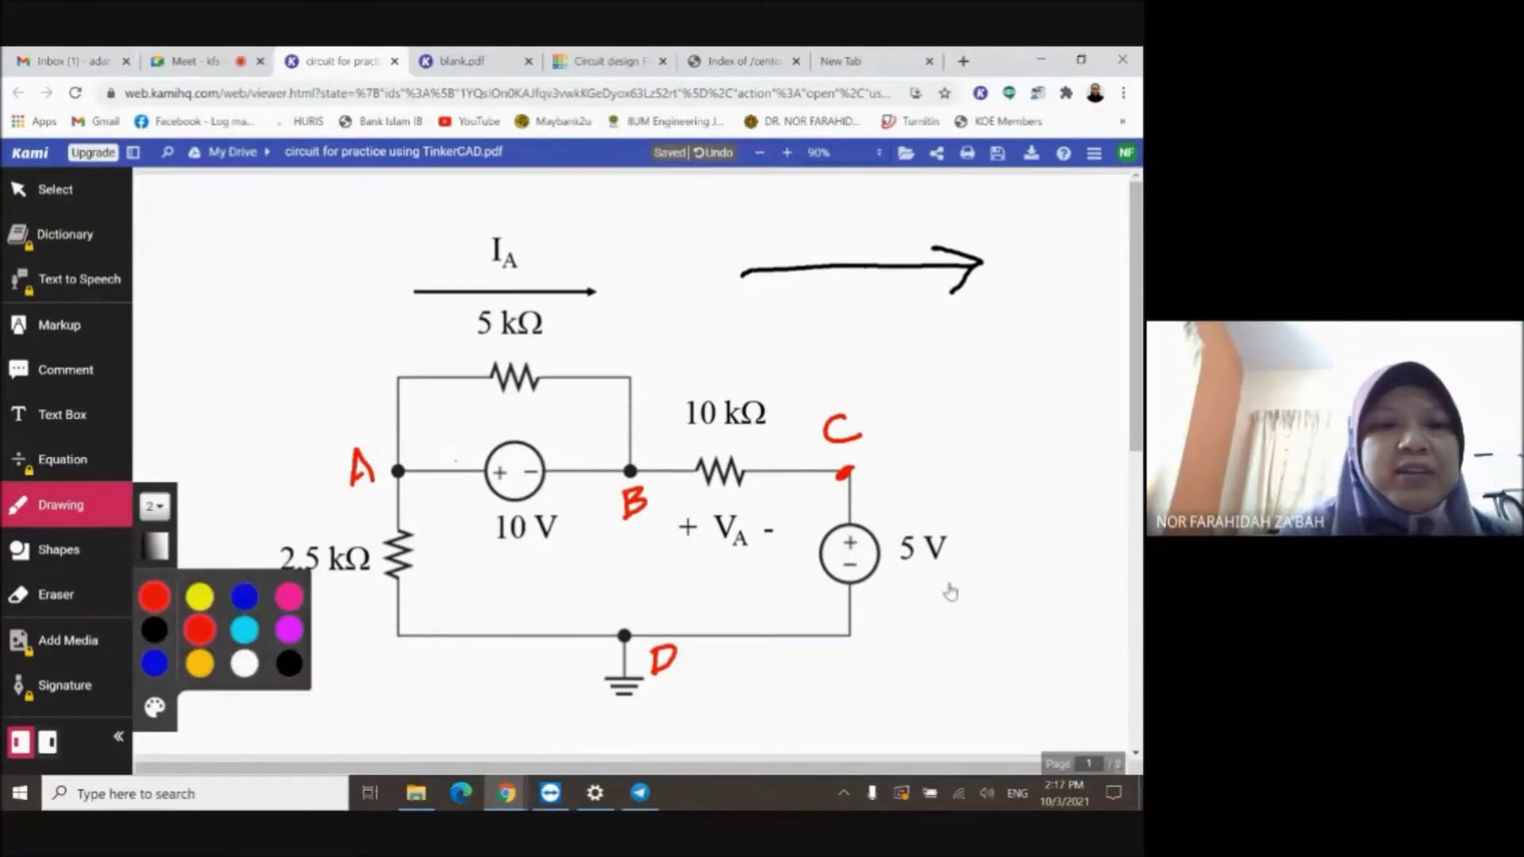
left_click_drag(741, 270, 596, 208)
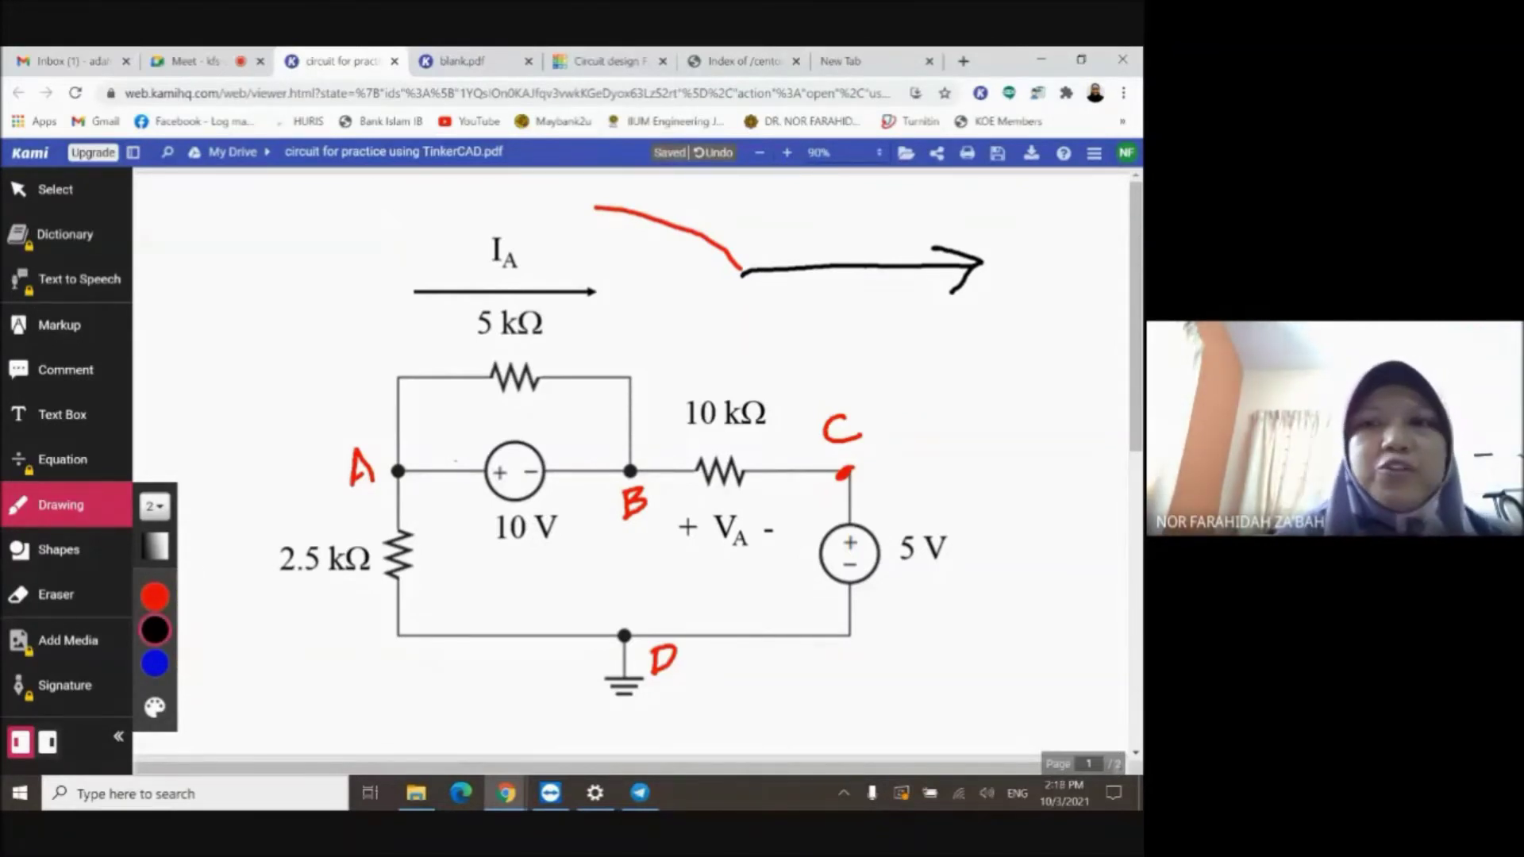
left_click_drag(987, 270, 1073, 186)
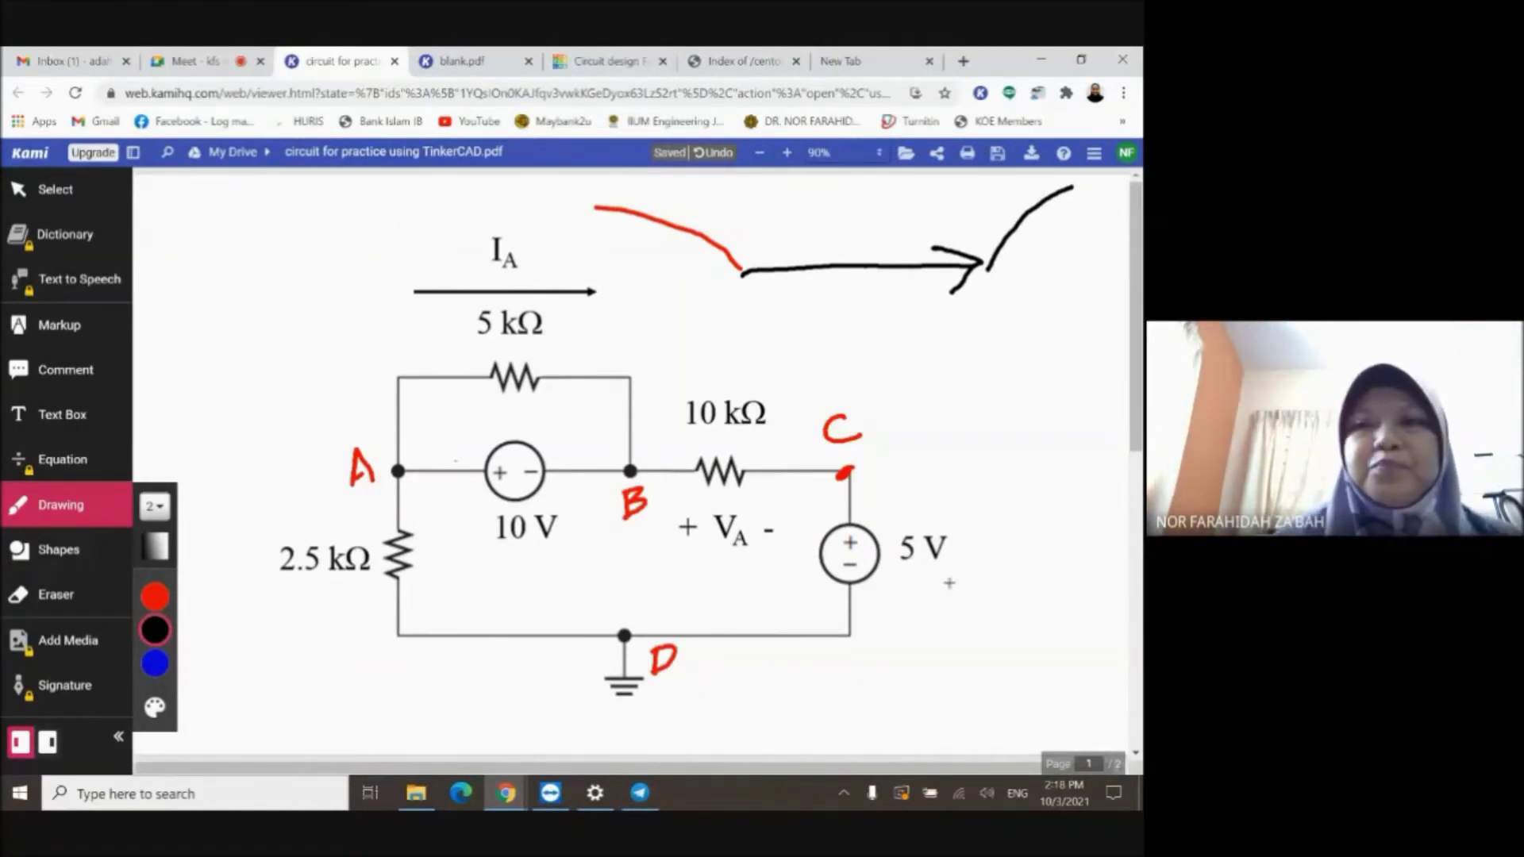
Sketch an ammeter as a circled A with two terminals near node C, and a circled A between node A and the 5 kΩ resistor.
mouse_move(1022, 349)
left_mouse_down()
mouse_move(1027, 424)
mouse_move(1002, 393)
left_mouse_up()
mouse_move(973, 386)
left_mouse_down()
mouse_move(1000, 384)
mouse_move(1017, 416)
left_mouse_up()
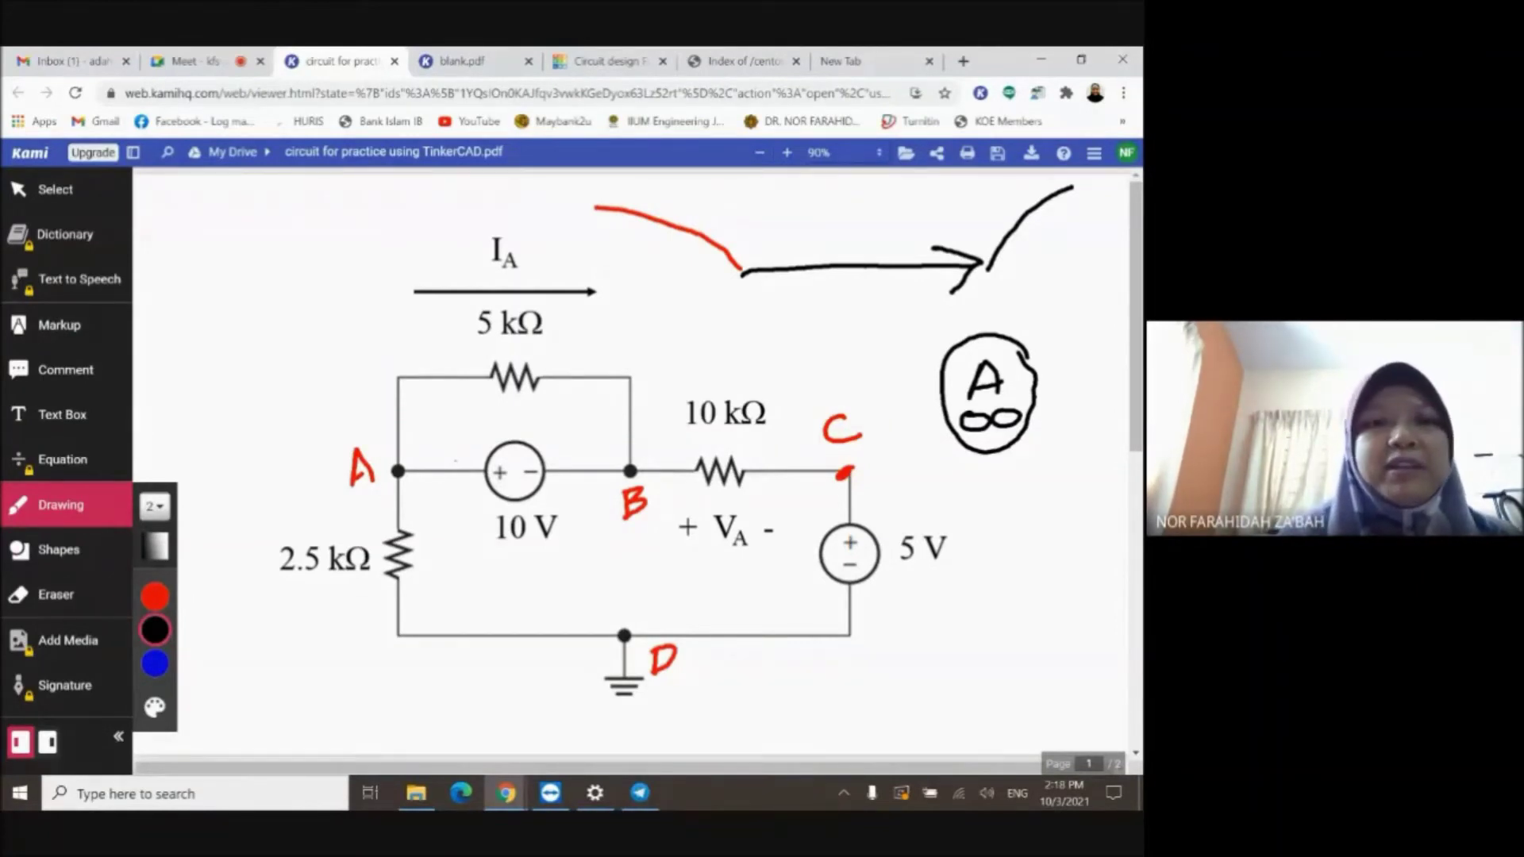
left_click_drag(463, 350, 480, 390)
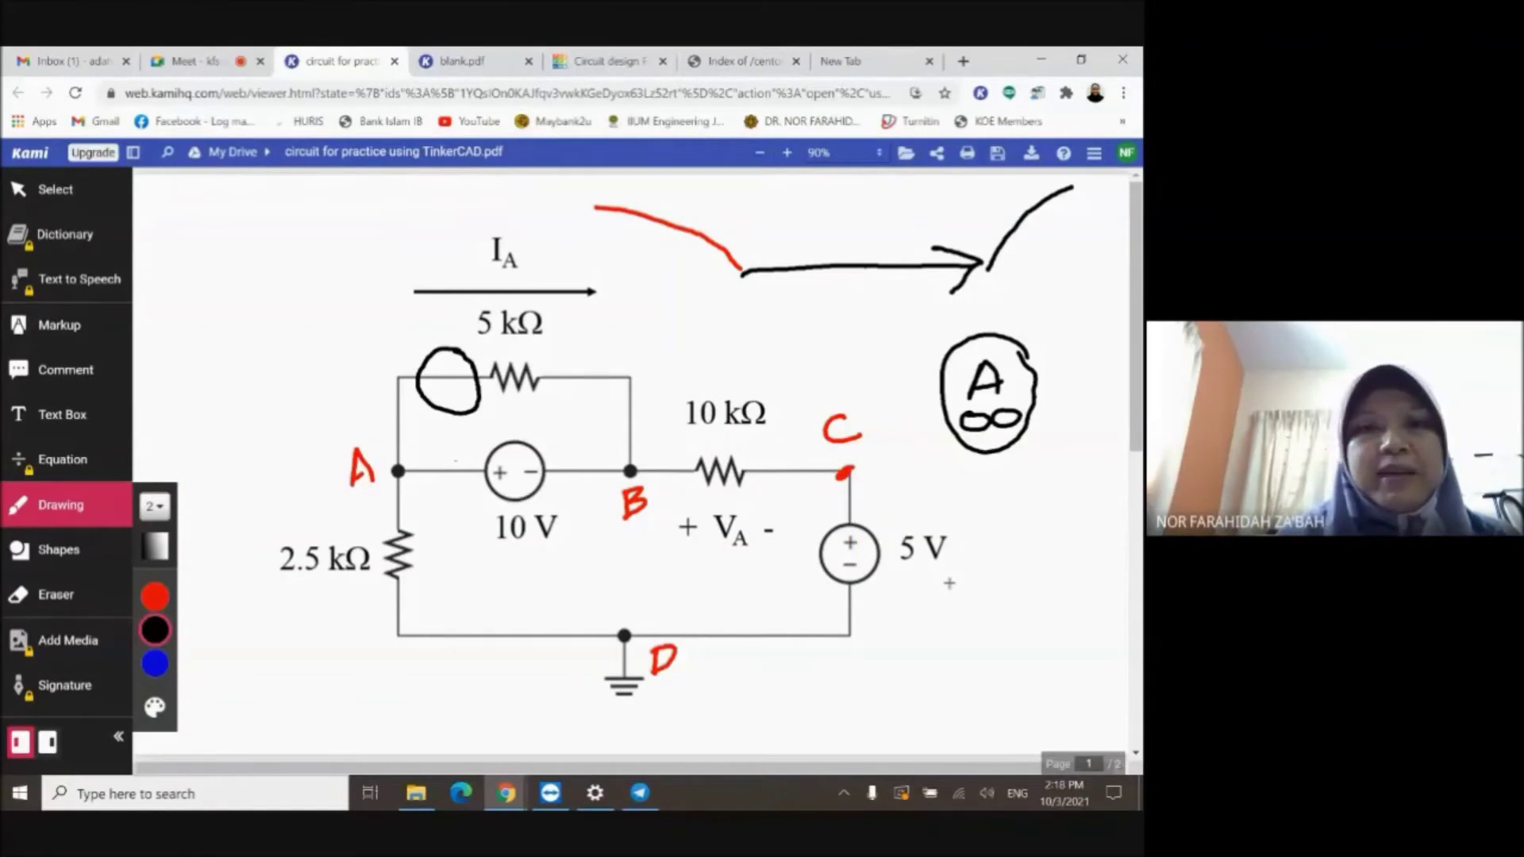
left_click_drag(438, 371, 433, 396)
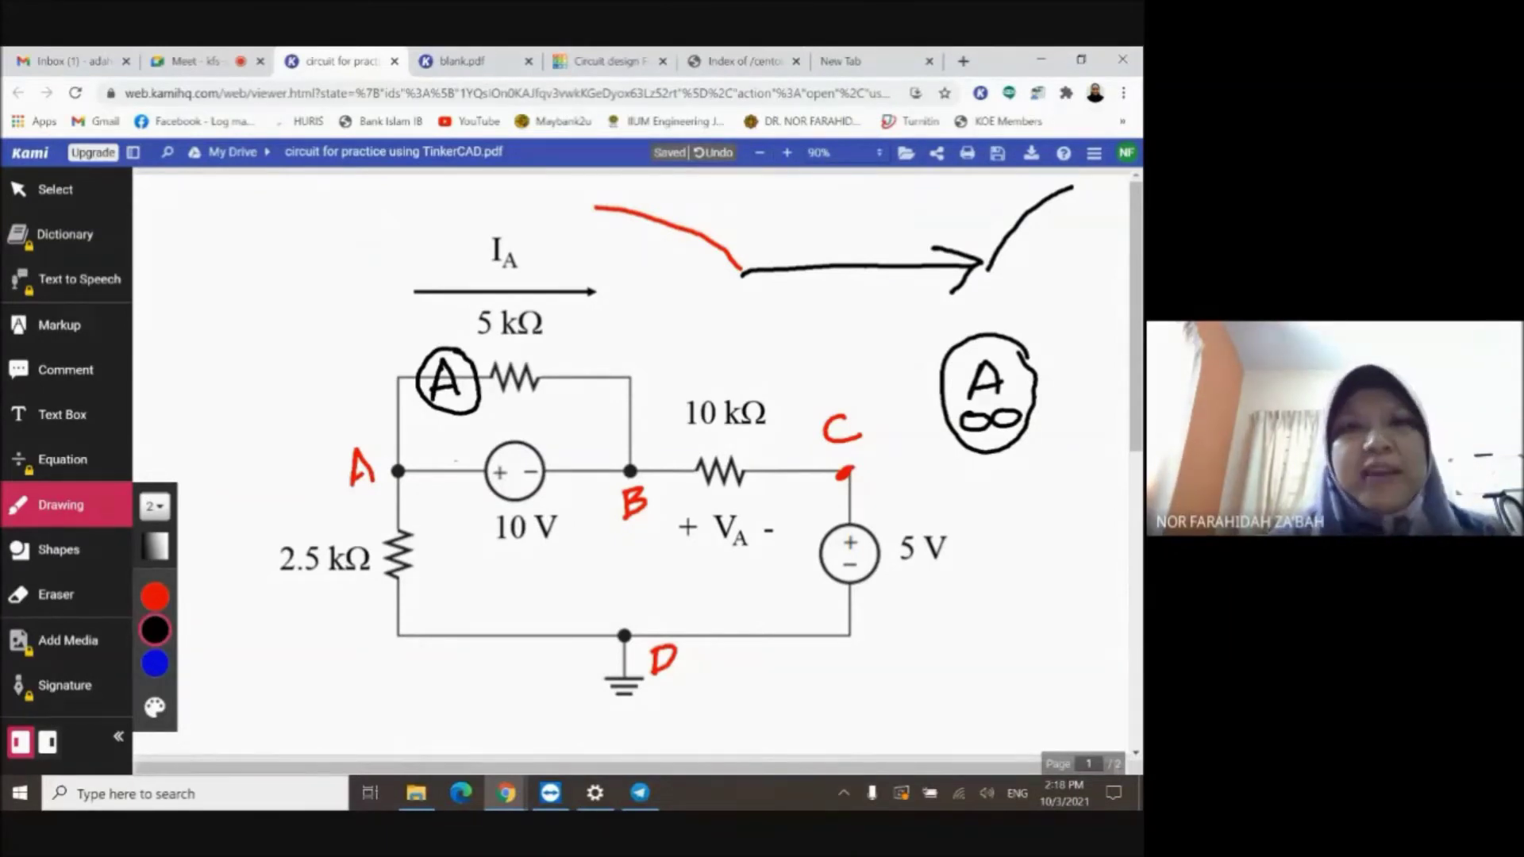
Erase the circled A drawn between node A and the 5 kΩ resistor on the circuit diagram.
key("e")
left_click(449, 381)
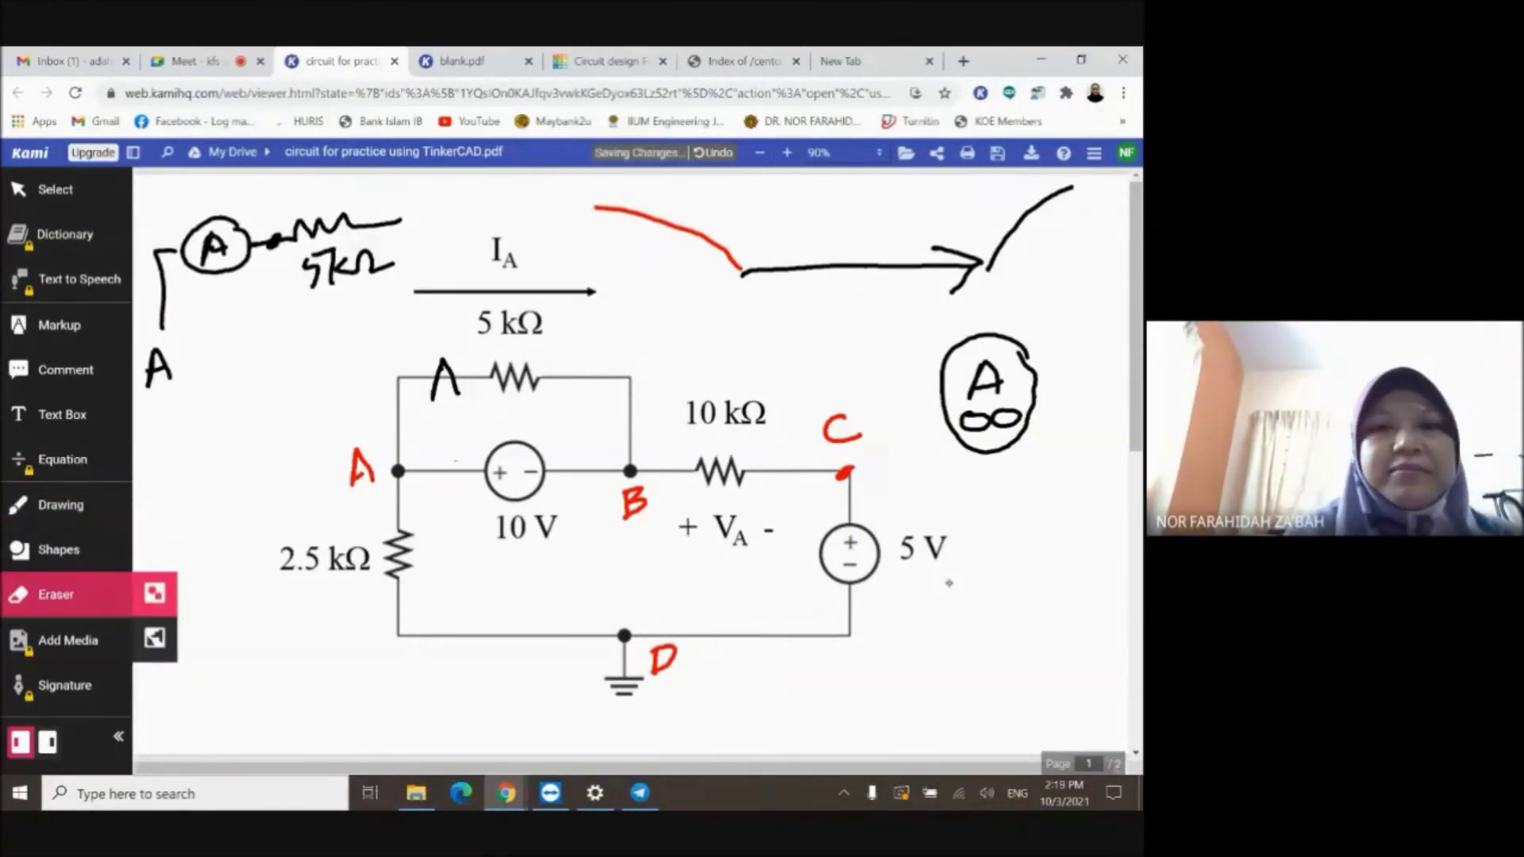
left_click(444, 379)
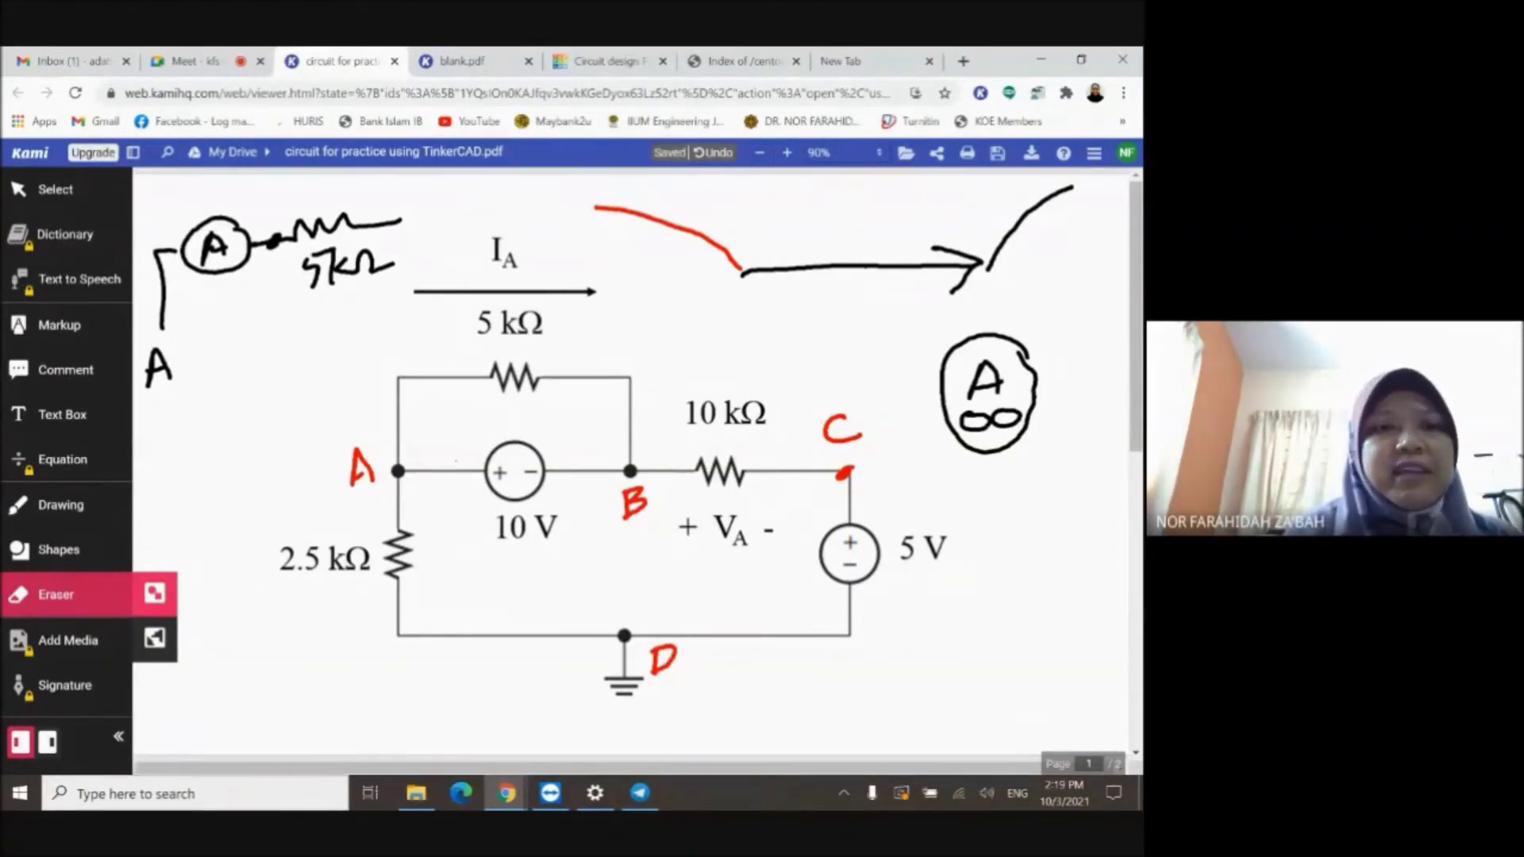
In red, label the point between the sketched ammeter and 5 kΩ resistor as x and draw a current arrow above them.
key("d")
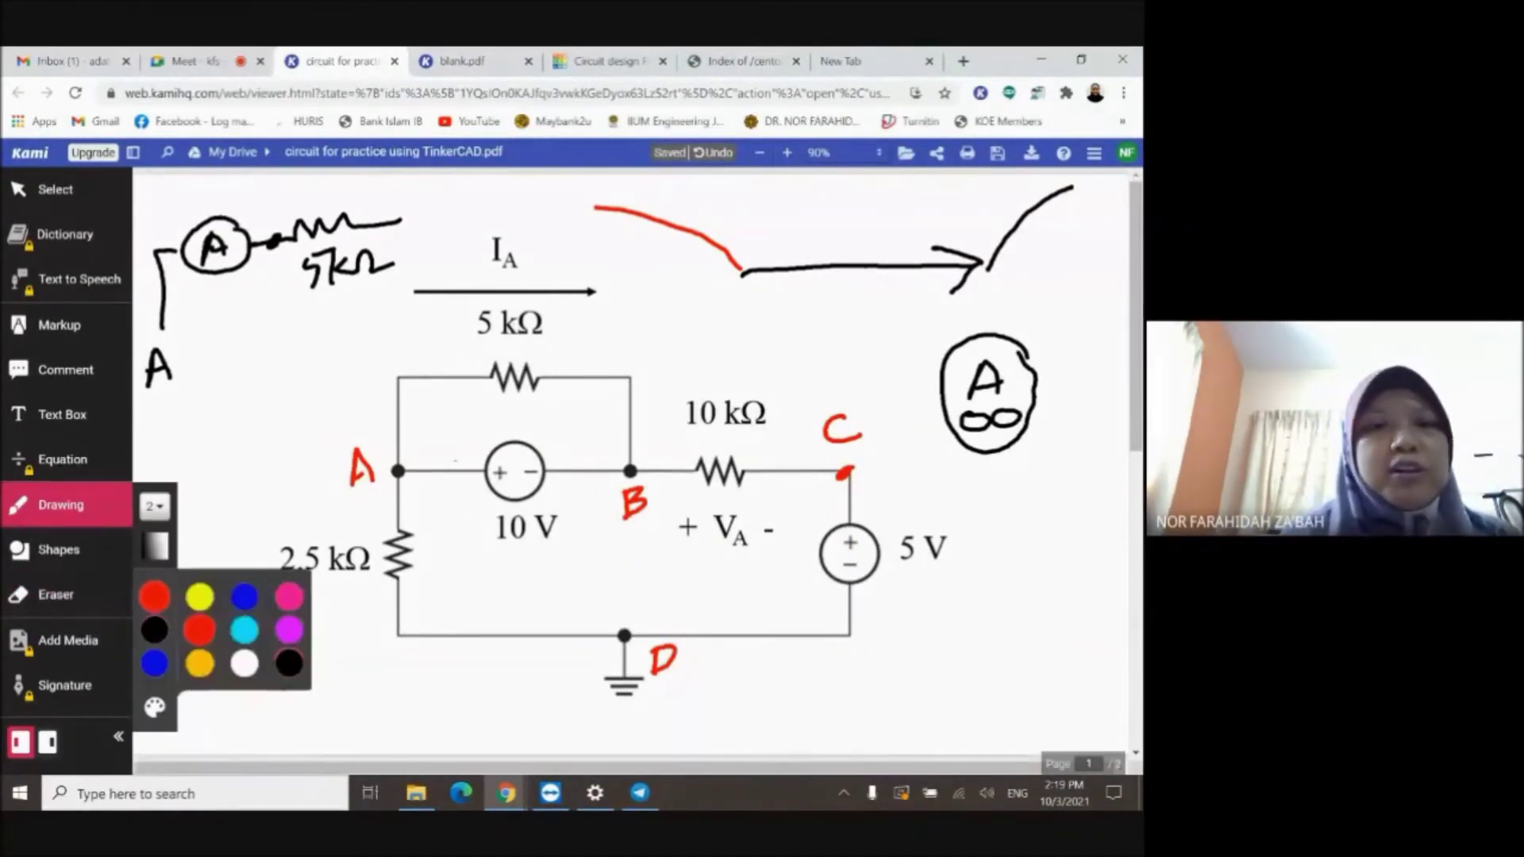
left_click(154, 596)
left_click_drag(266, 263, 268, 286)
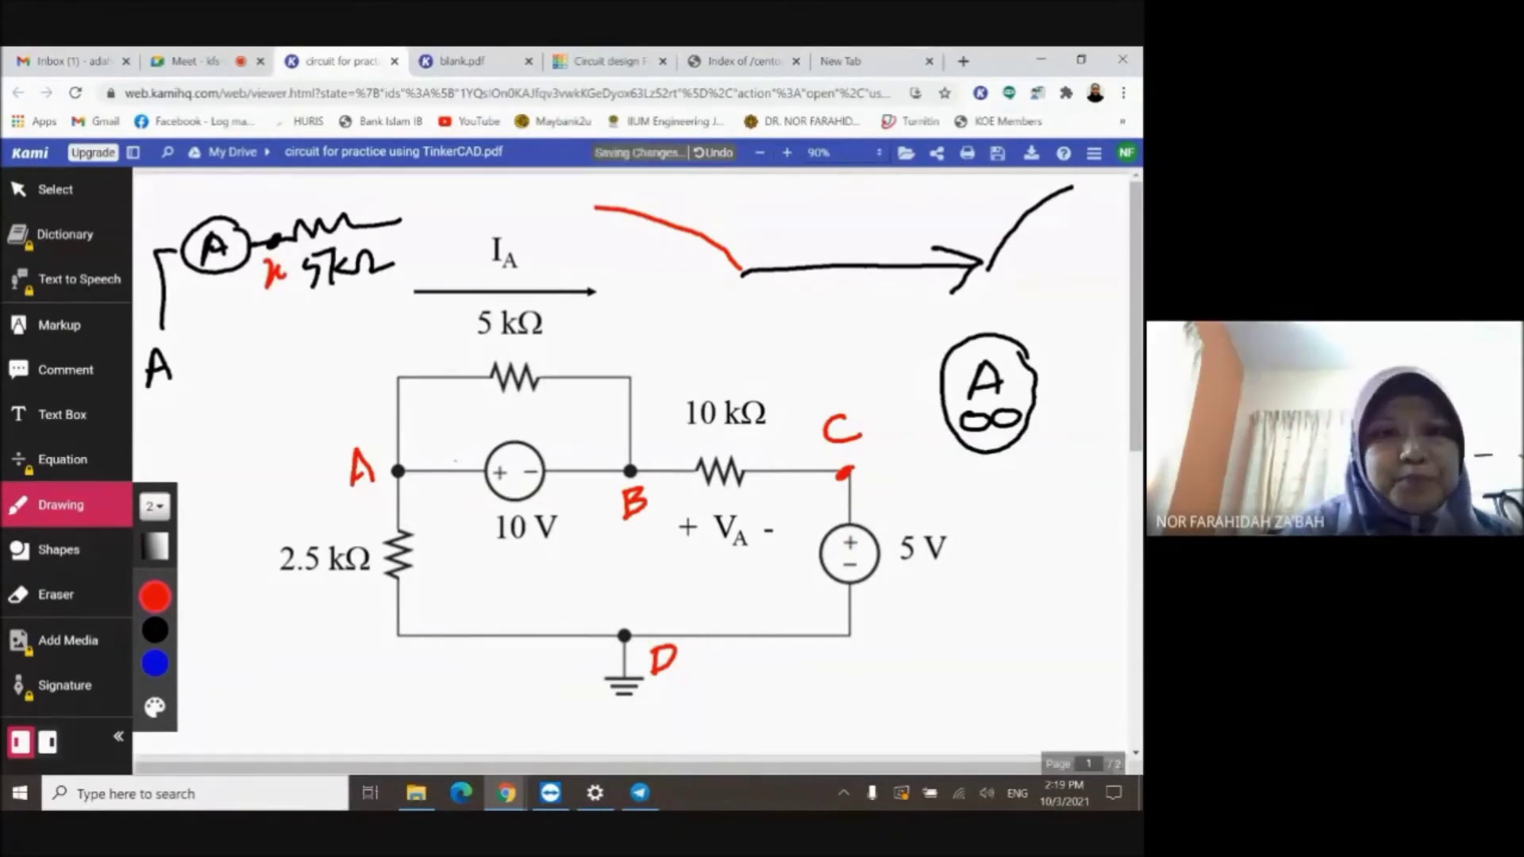
left_click_drag(191, 190, 343, 185)
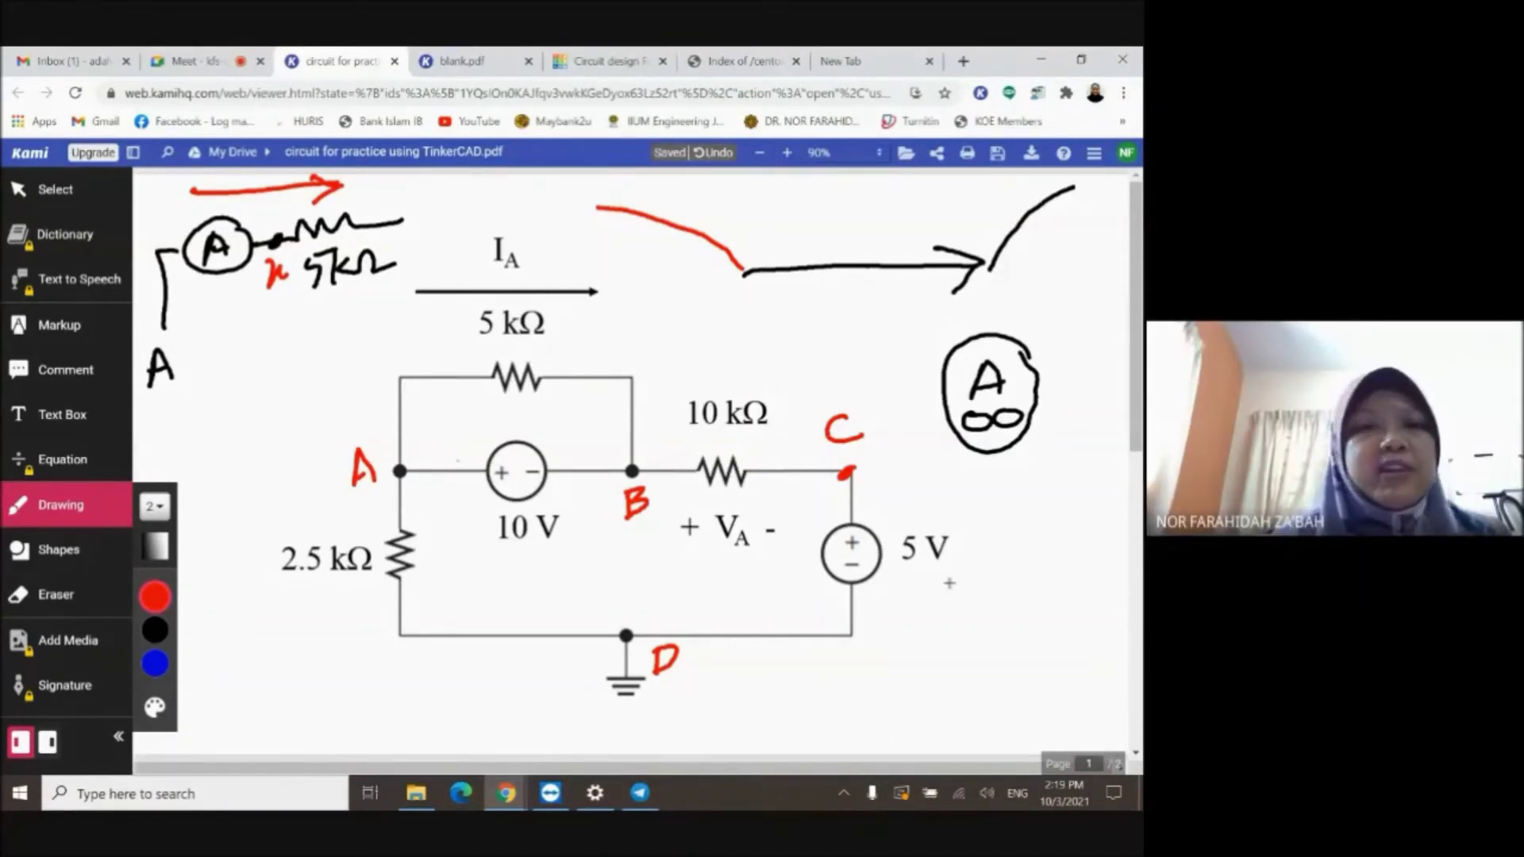
Draw a red circled A over the long black arrow and remove the black ammeter sketch near node C.
mouse_move(913, 216)
left_mouse_down()
mouse_move(844, 299)
mouse_move(912, 220)
mouse_move(867, 287)
left_mouse_up()
left_click_drag(886, 234, 902, 282)
left_click_drag(873, 267, 898, 264)
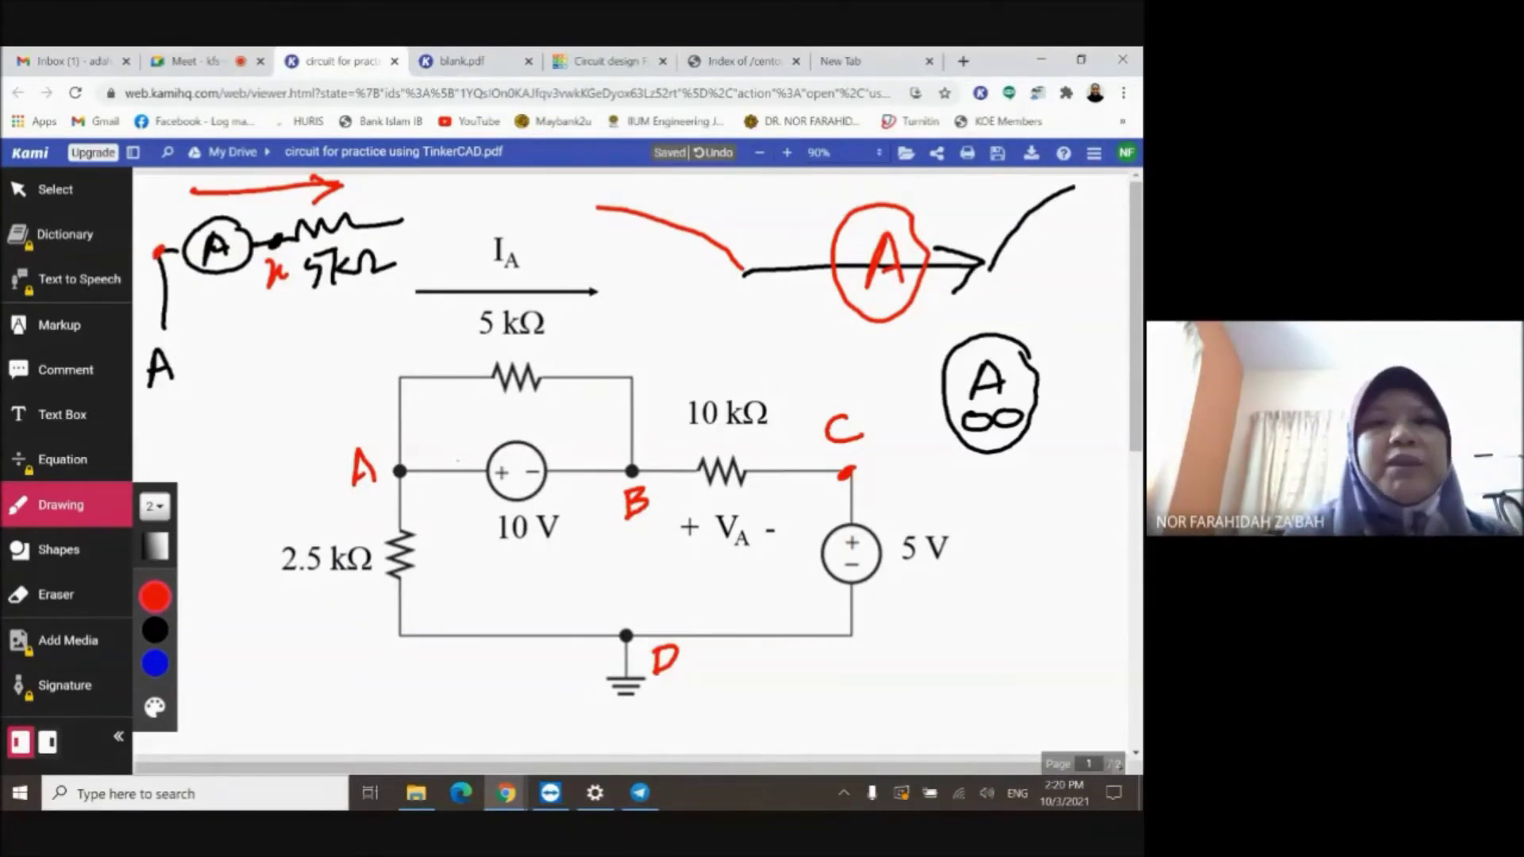
key("ctrl+z")
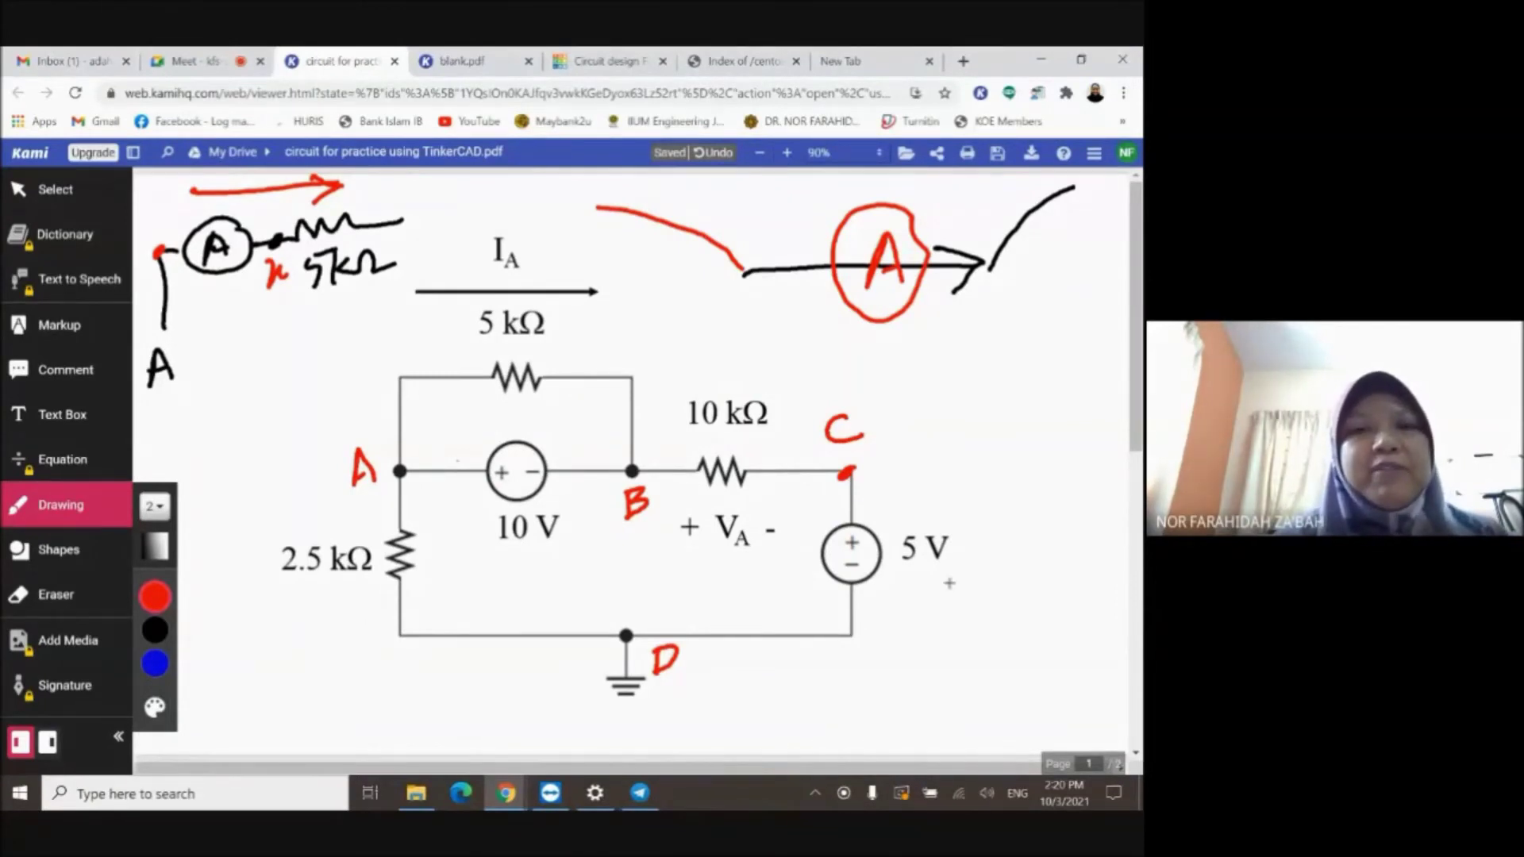
Draw a black arrow from the diagram's 5 kΩ branch pointing to the ammeter and resistor sketch.
left_click(155, 629)
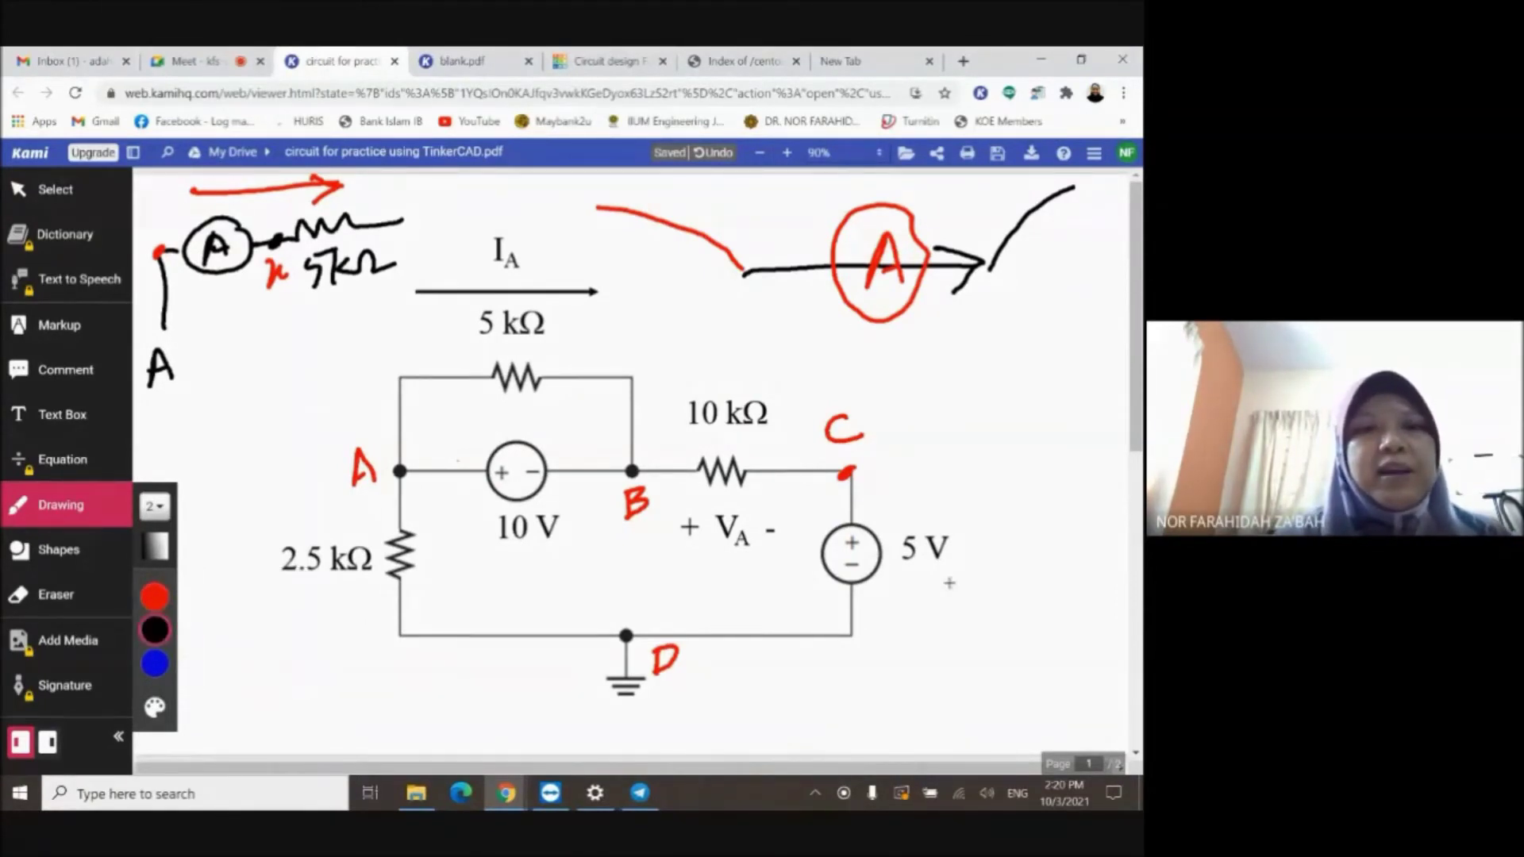
mouse_move(381, 375)
left_mouse_down()
mouse_move(291, 327)
mouse_move(310, 366)
left_mouse_up()
left_click_drag(287, 328, 334, 325)
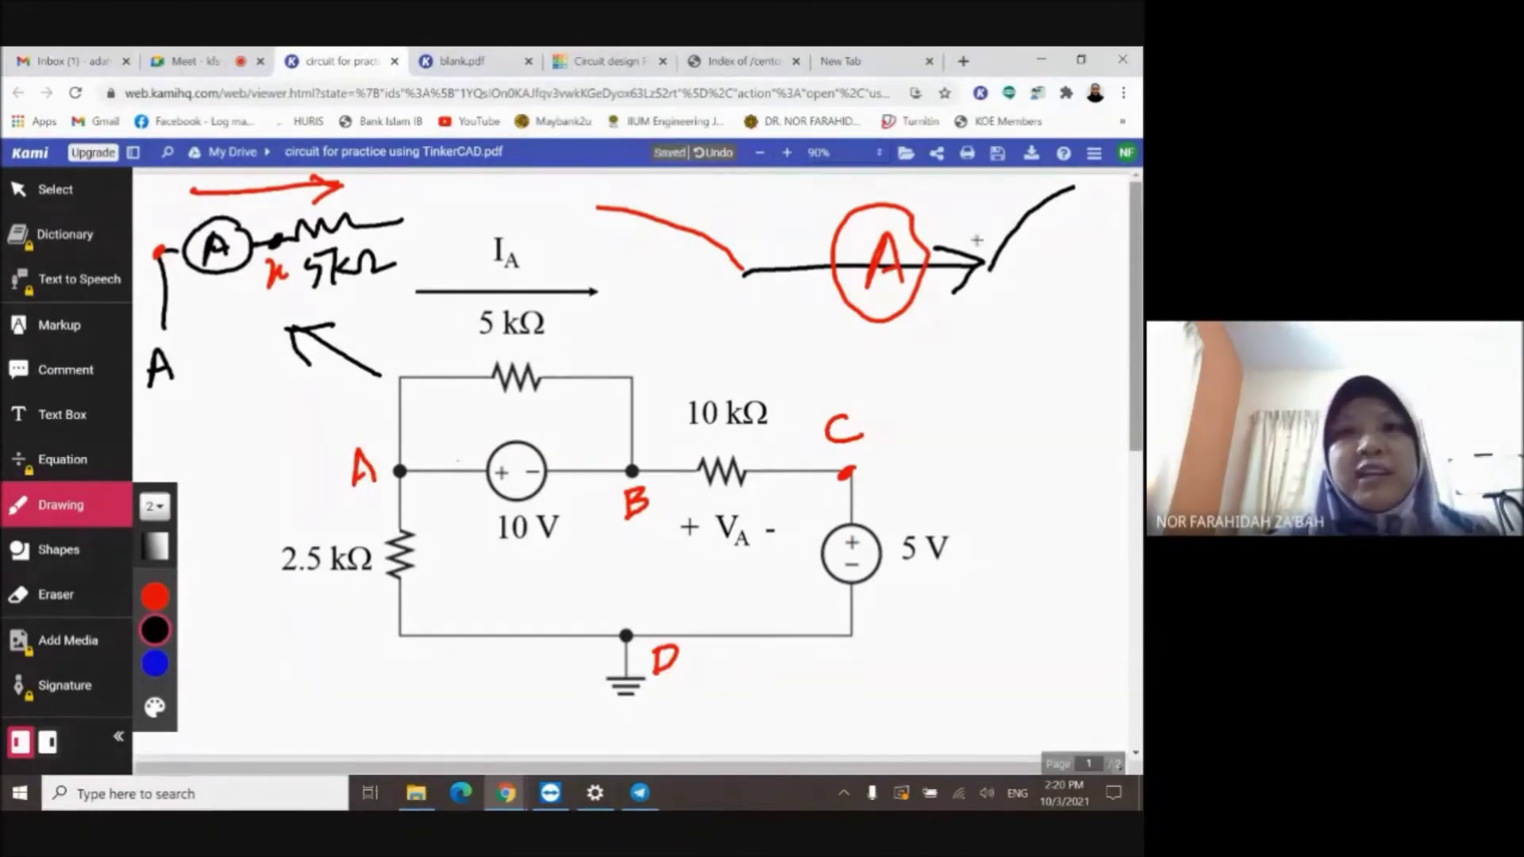
Switch to Tinkercad, move the 5 kΩ resistor up to row 2 of the breadboard and shift the R6 A note outward.
left_click(603, 63)
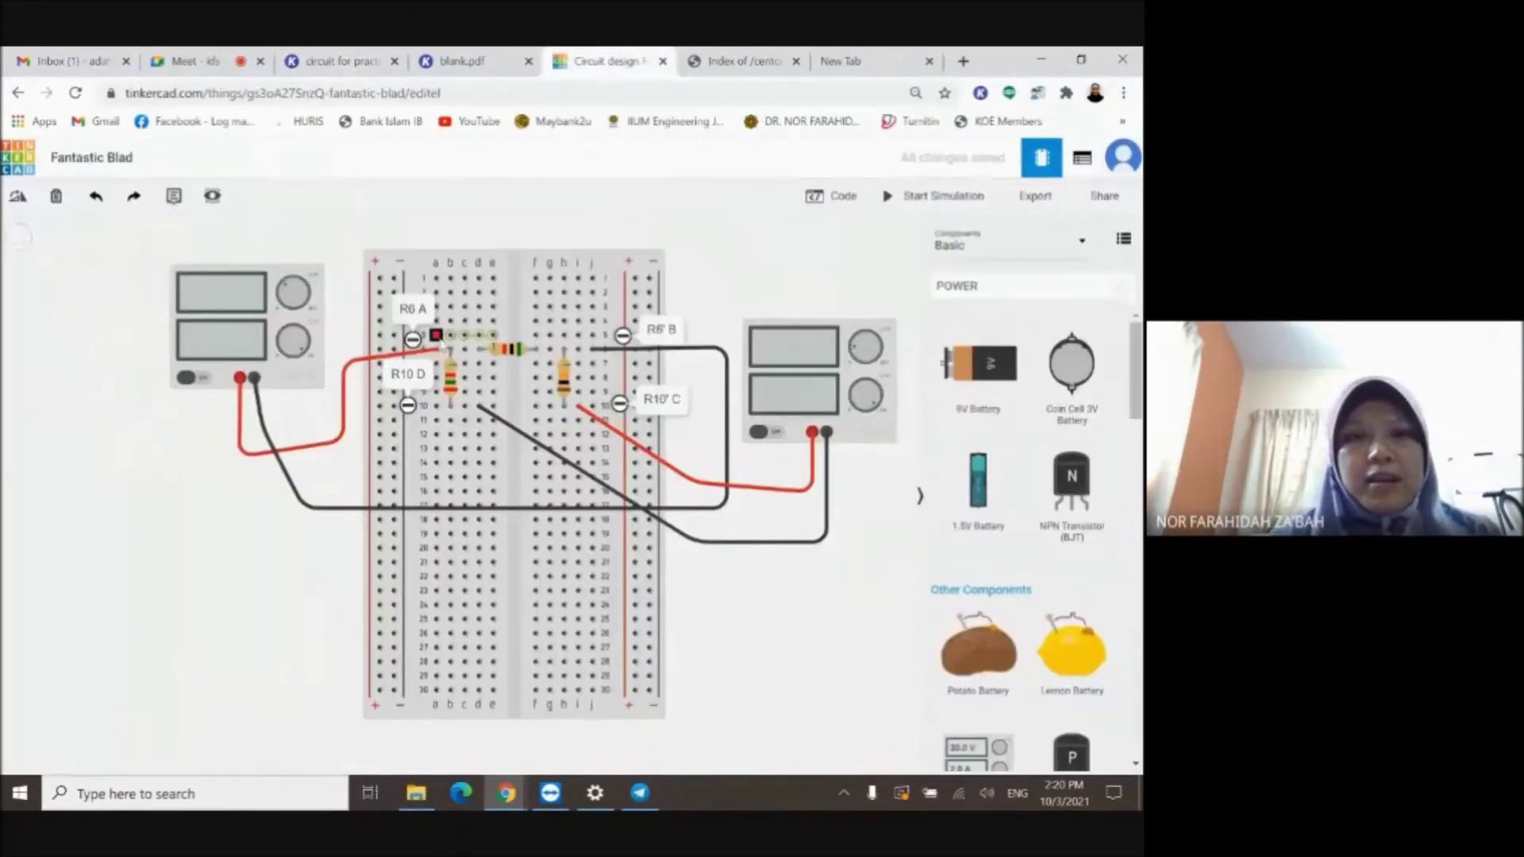
left_click(507, 351)
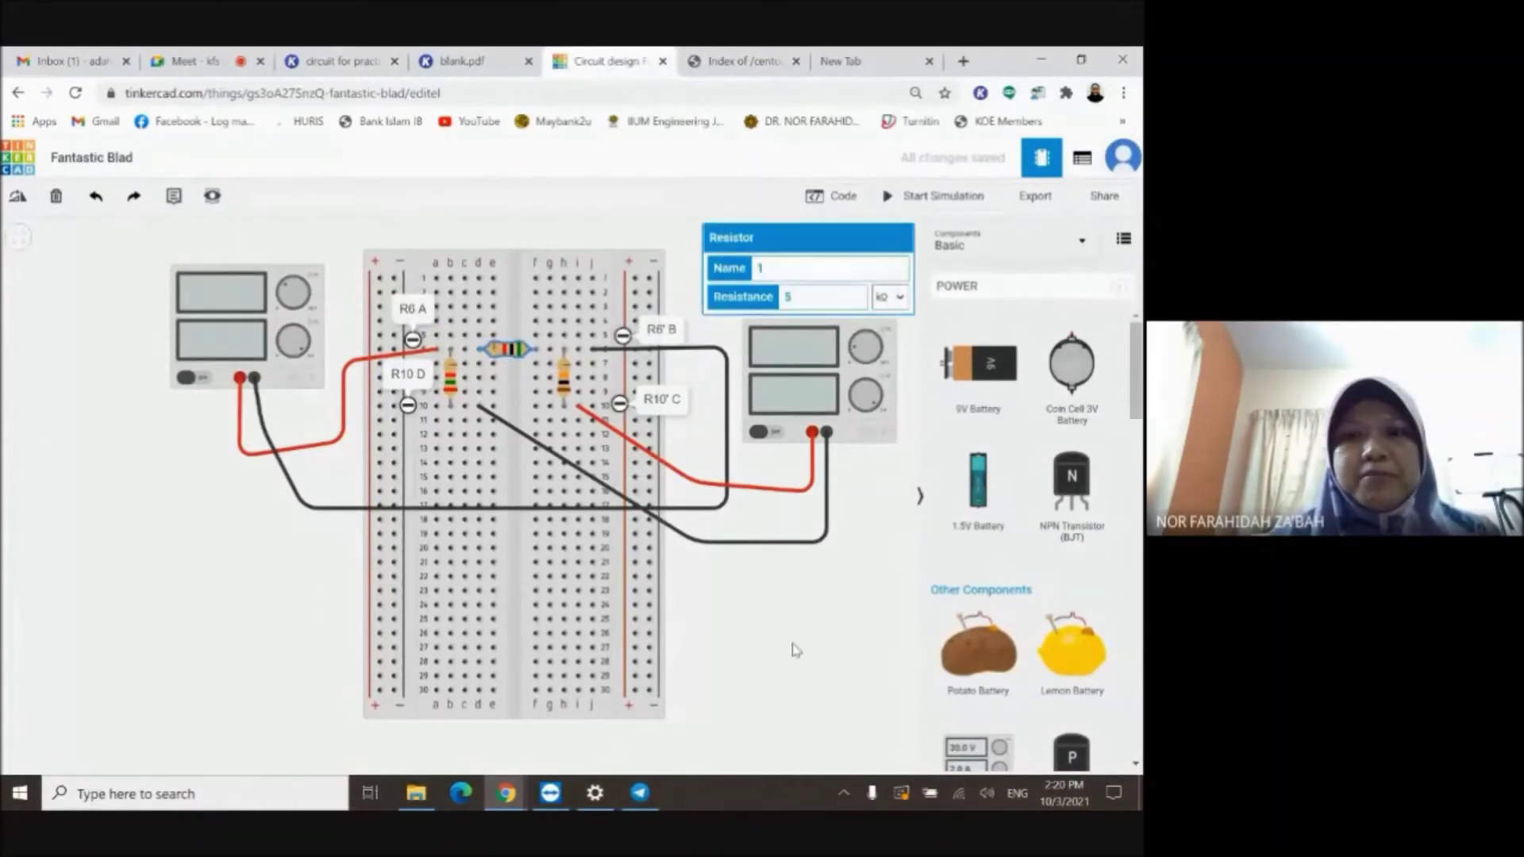
key("Escape")
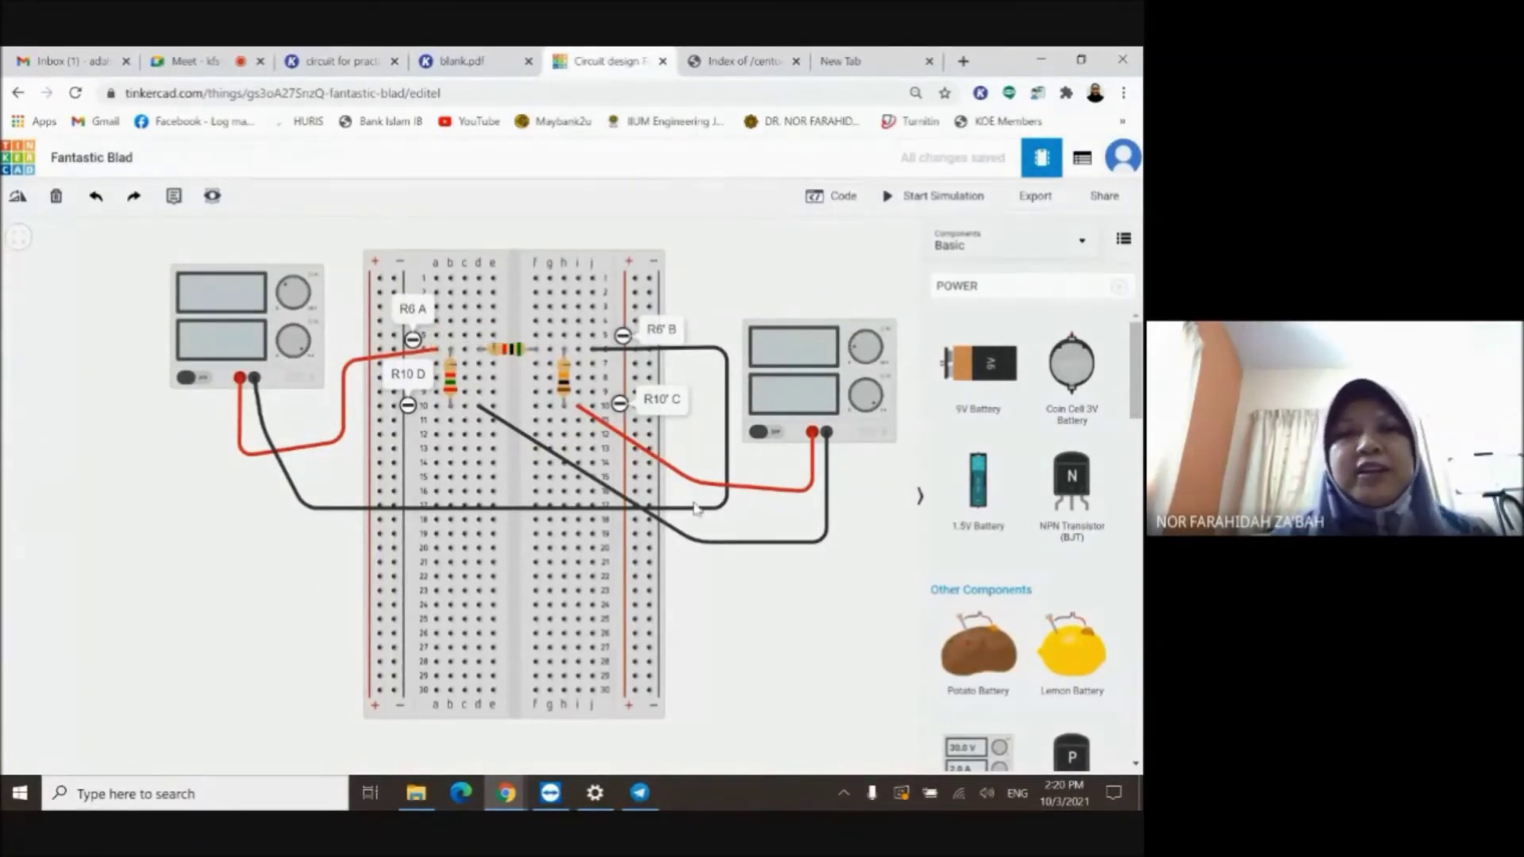
left_click(512, 354)
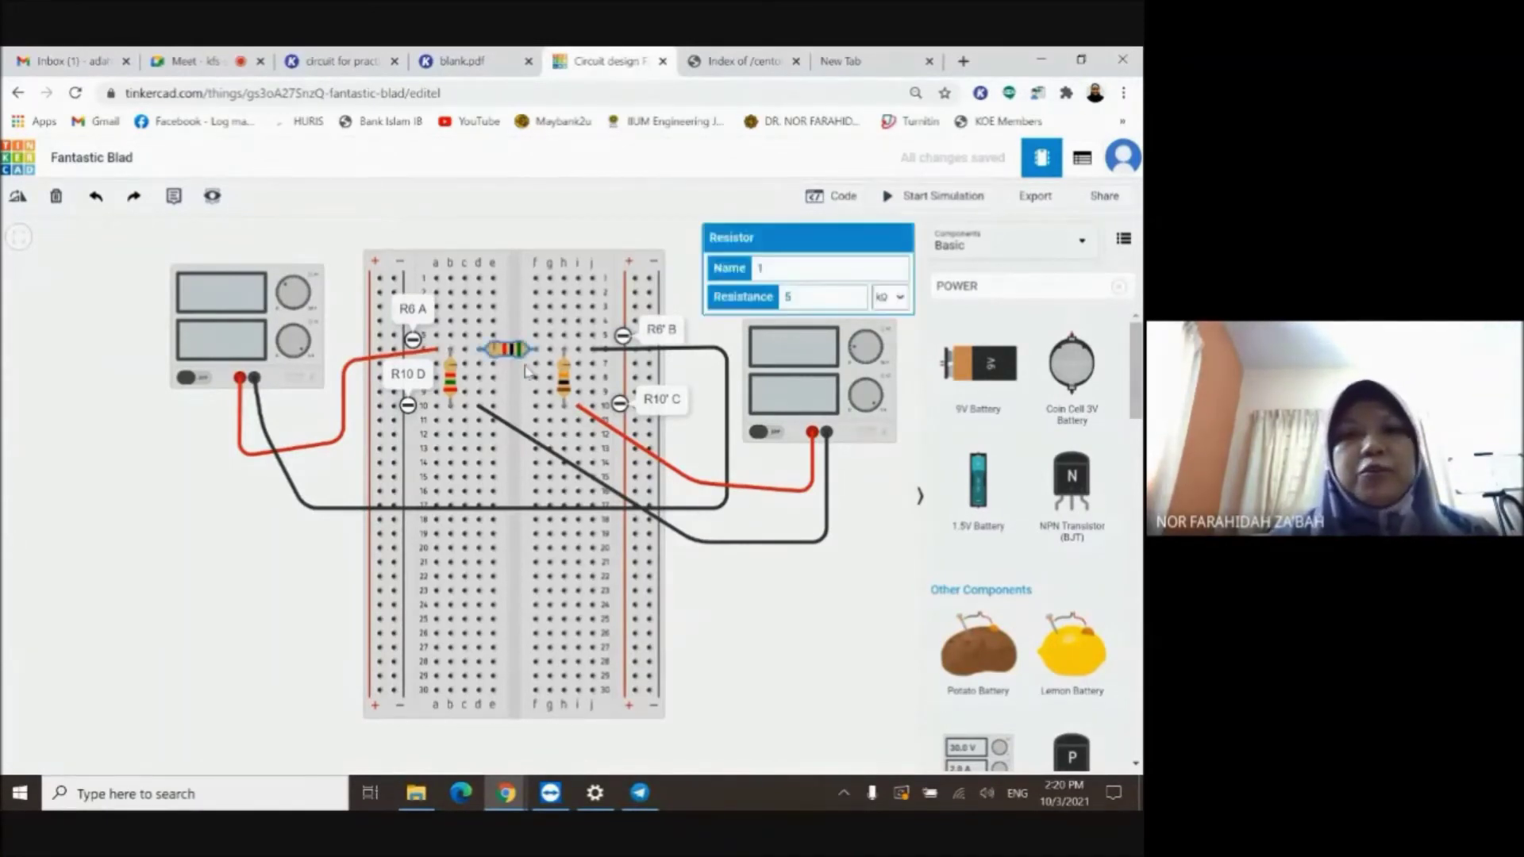
left_click_drag(508, 355, 511, 293)
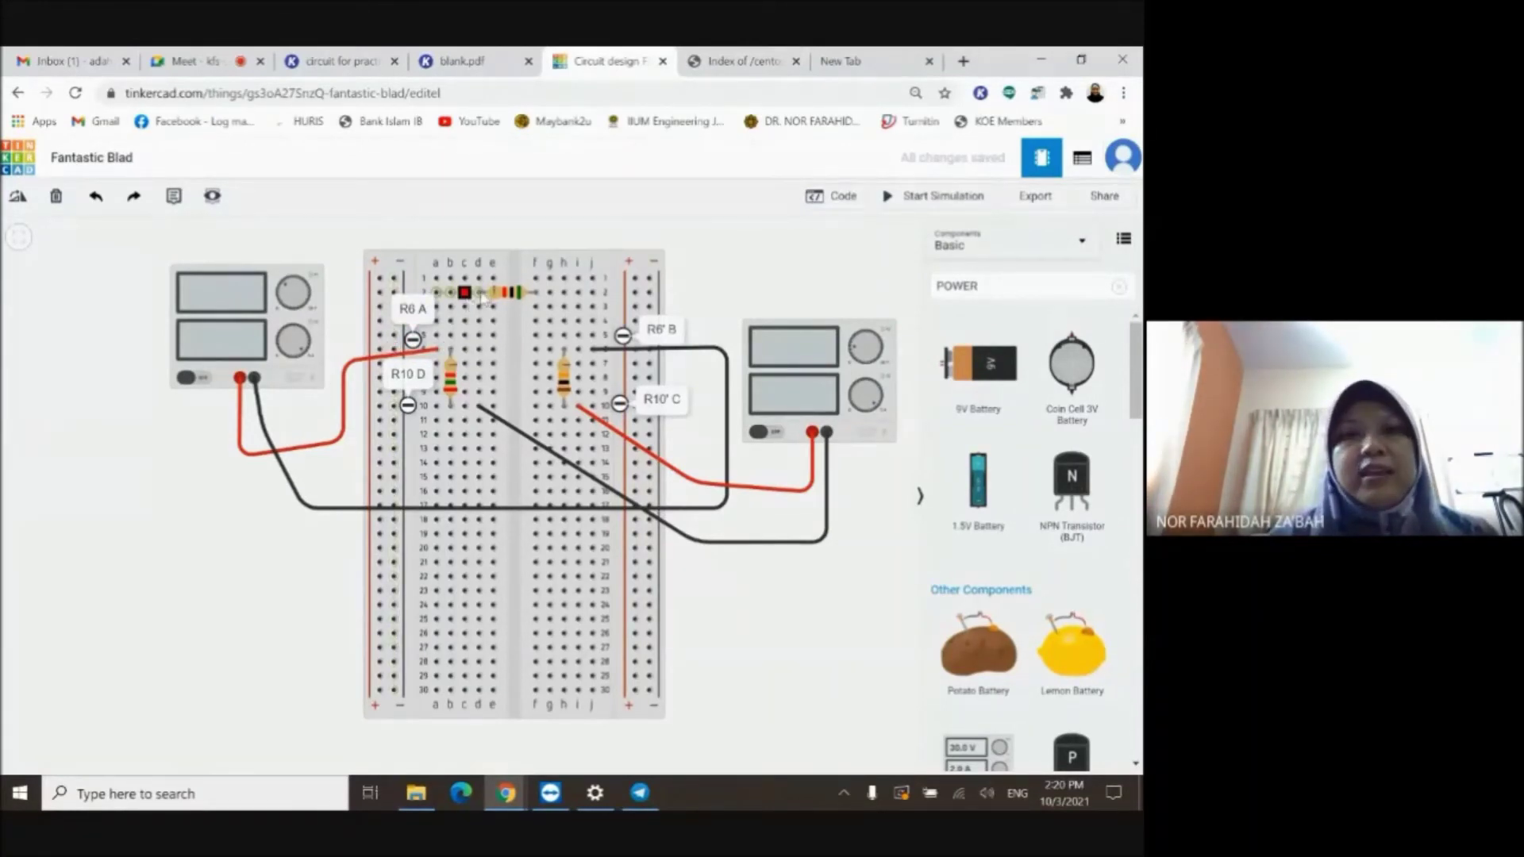
left_click_drag(403, 294, 367, 319)
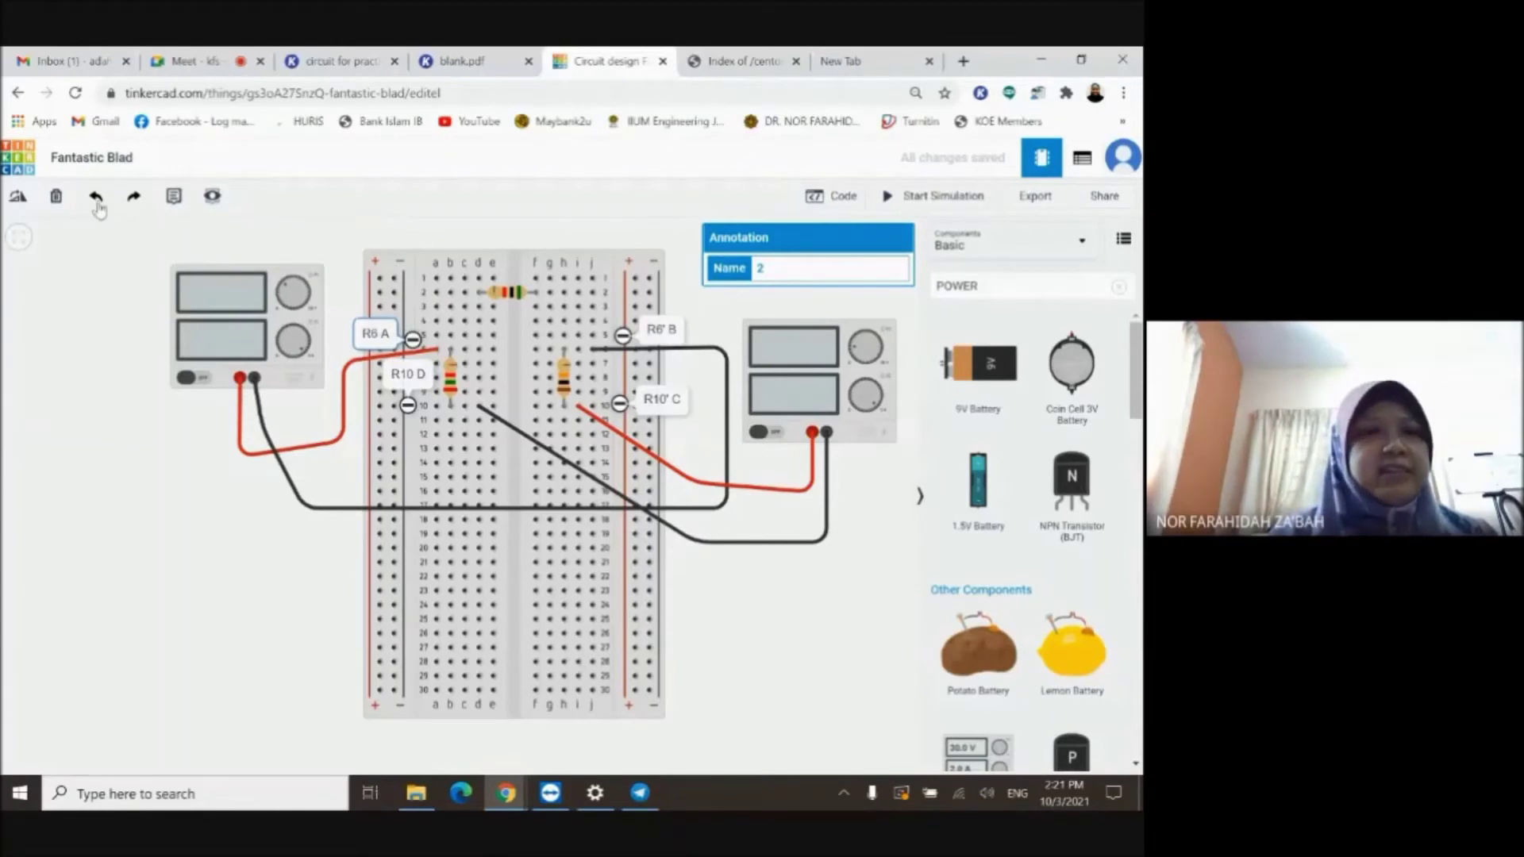
Add an annotation reading "R2 x" beside the start of row 2 on the breadboard.
left_click(173, 196)
left_click(466, 268)
left_click_drag(473, 258, 397, 274)
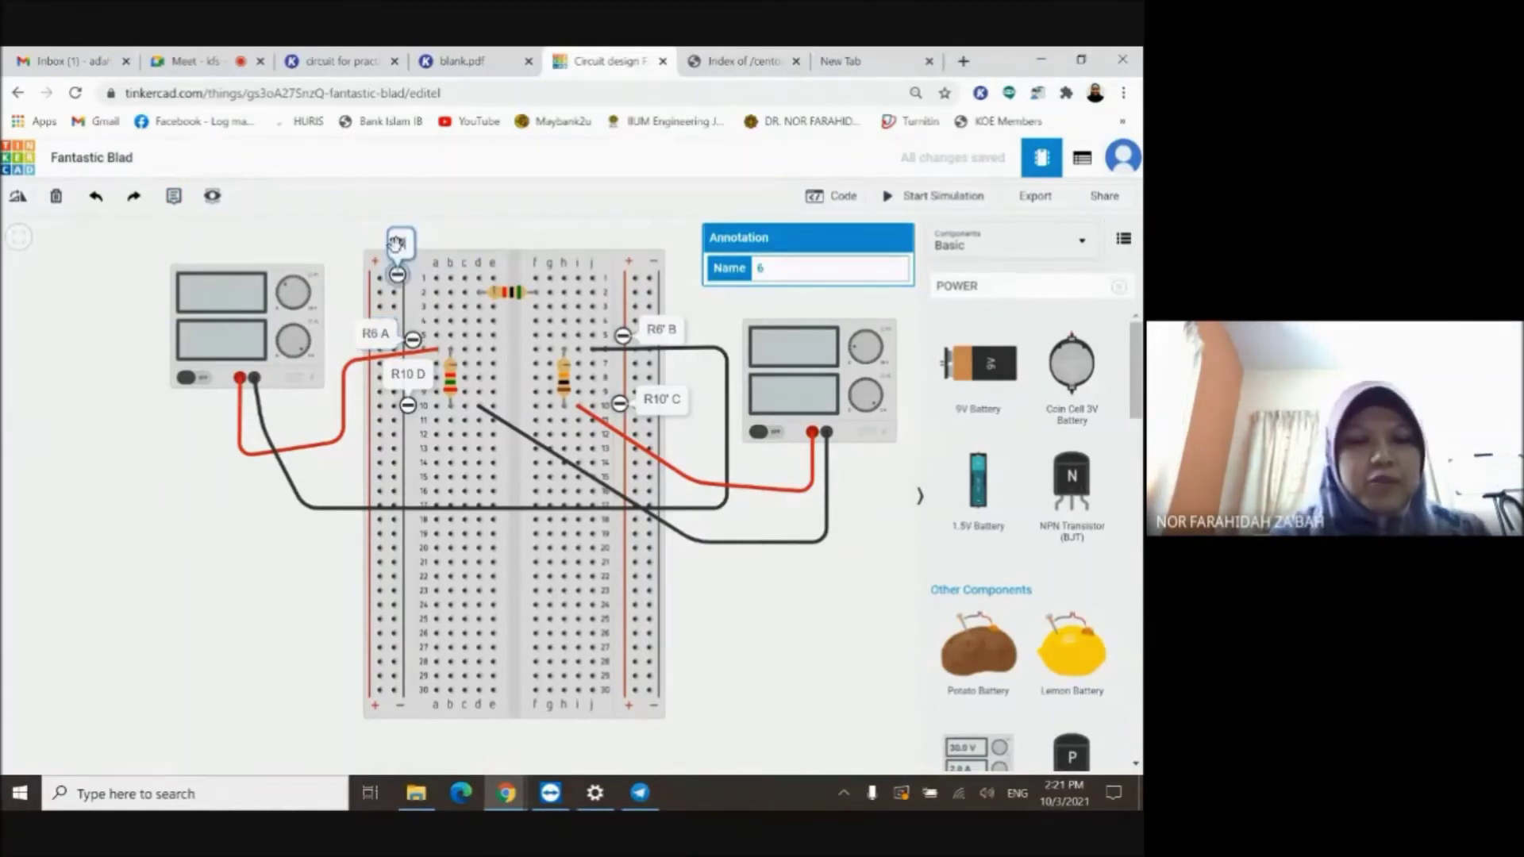
type("R2 X")
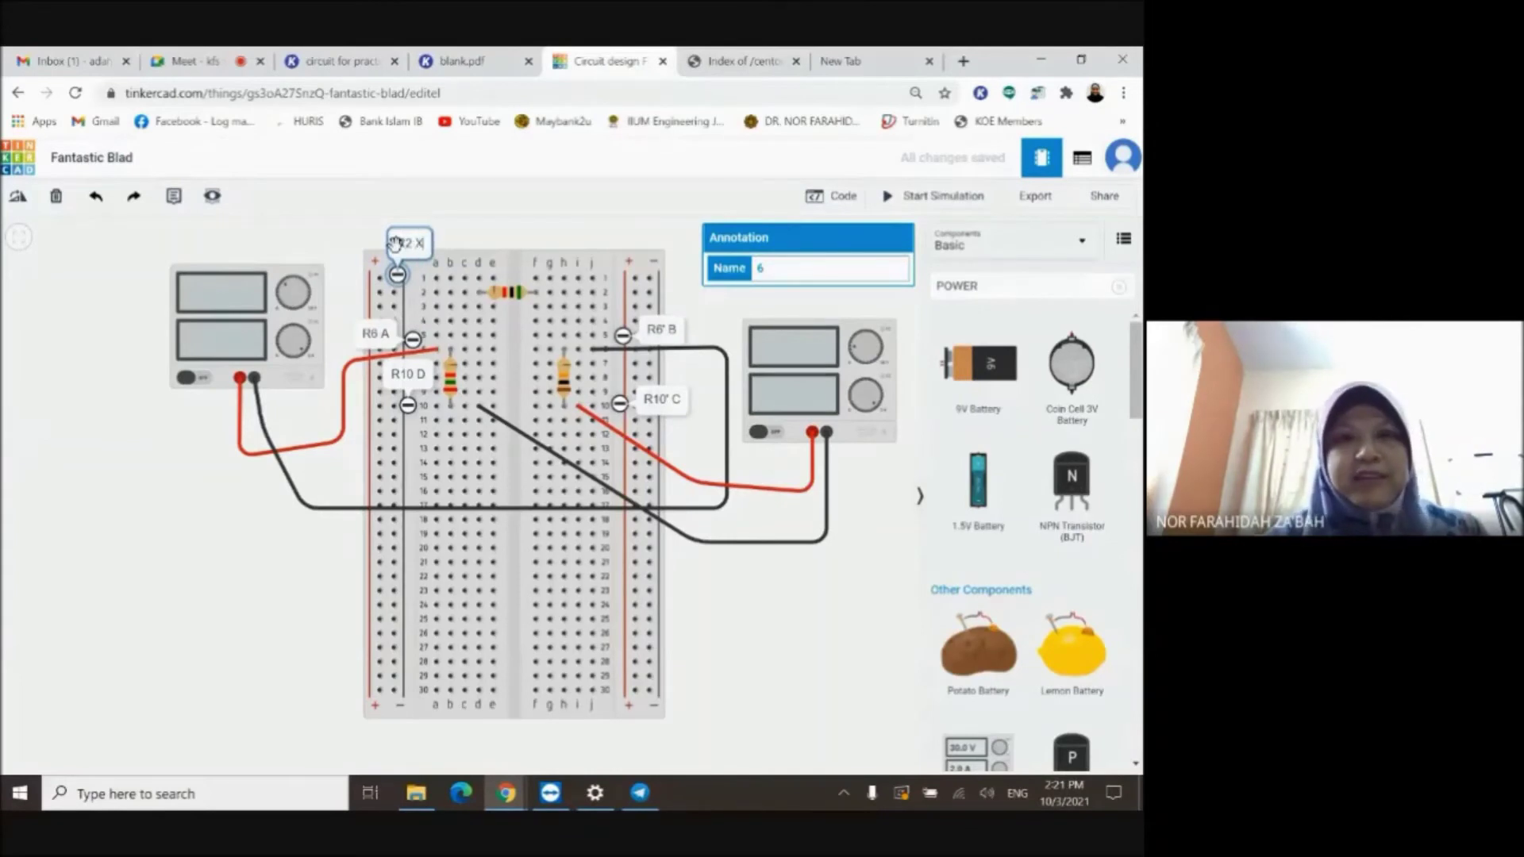
key("BackSpace")
key("BackSpace")
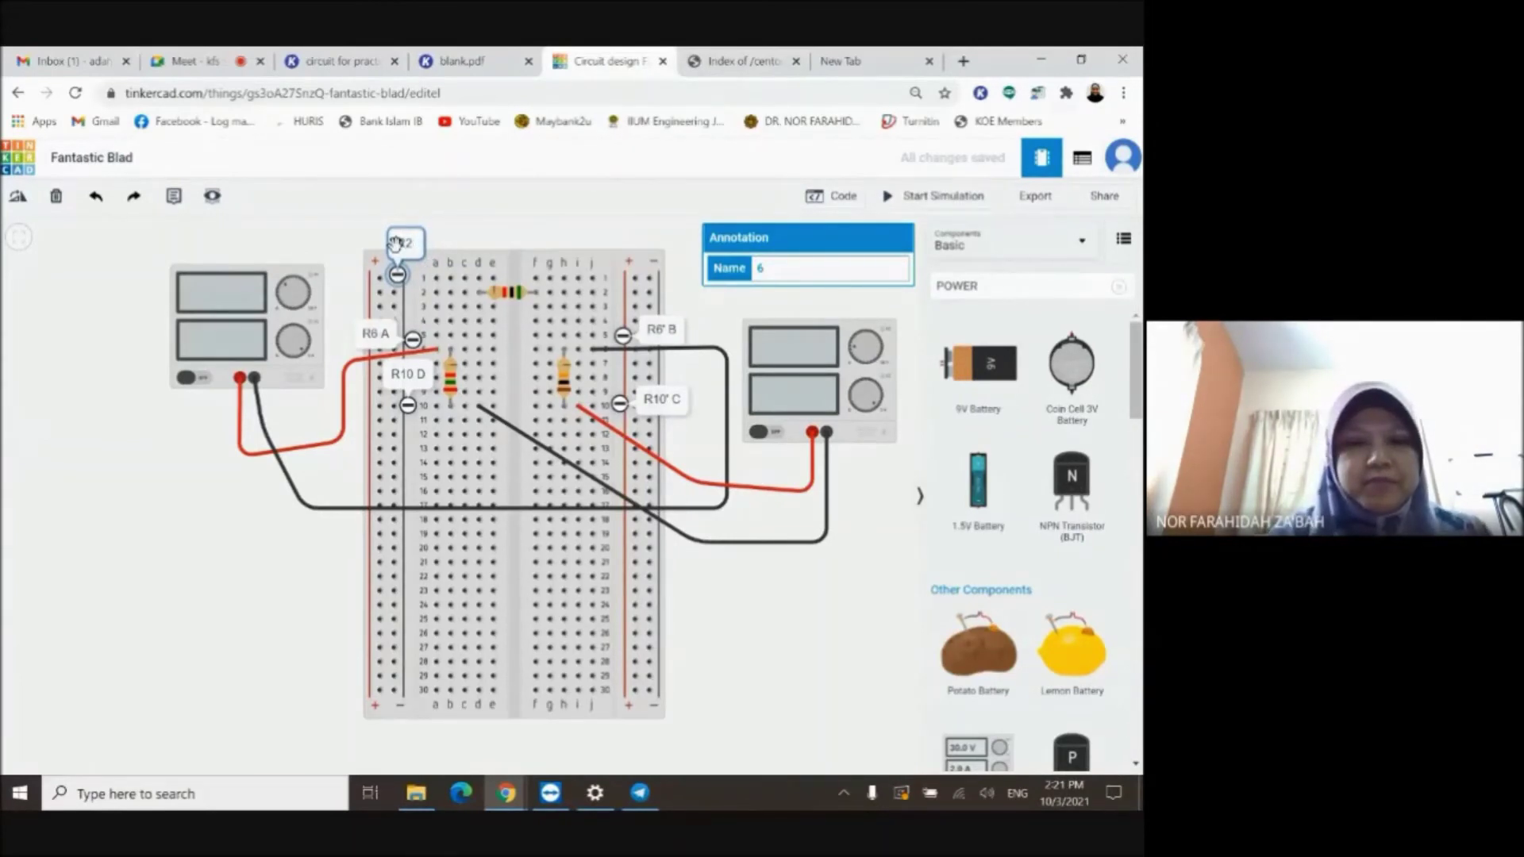
type("x")
left_click(463, 234)
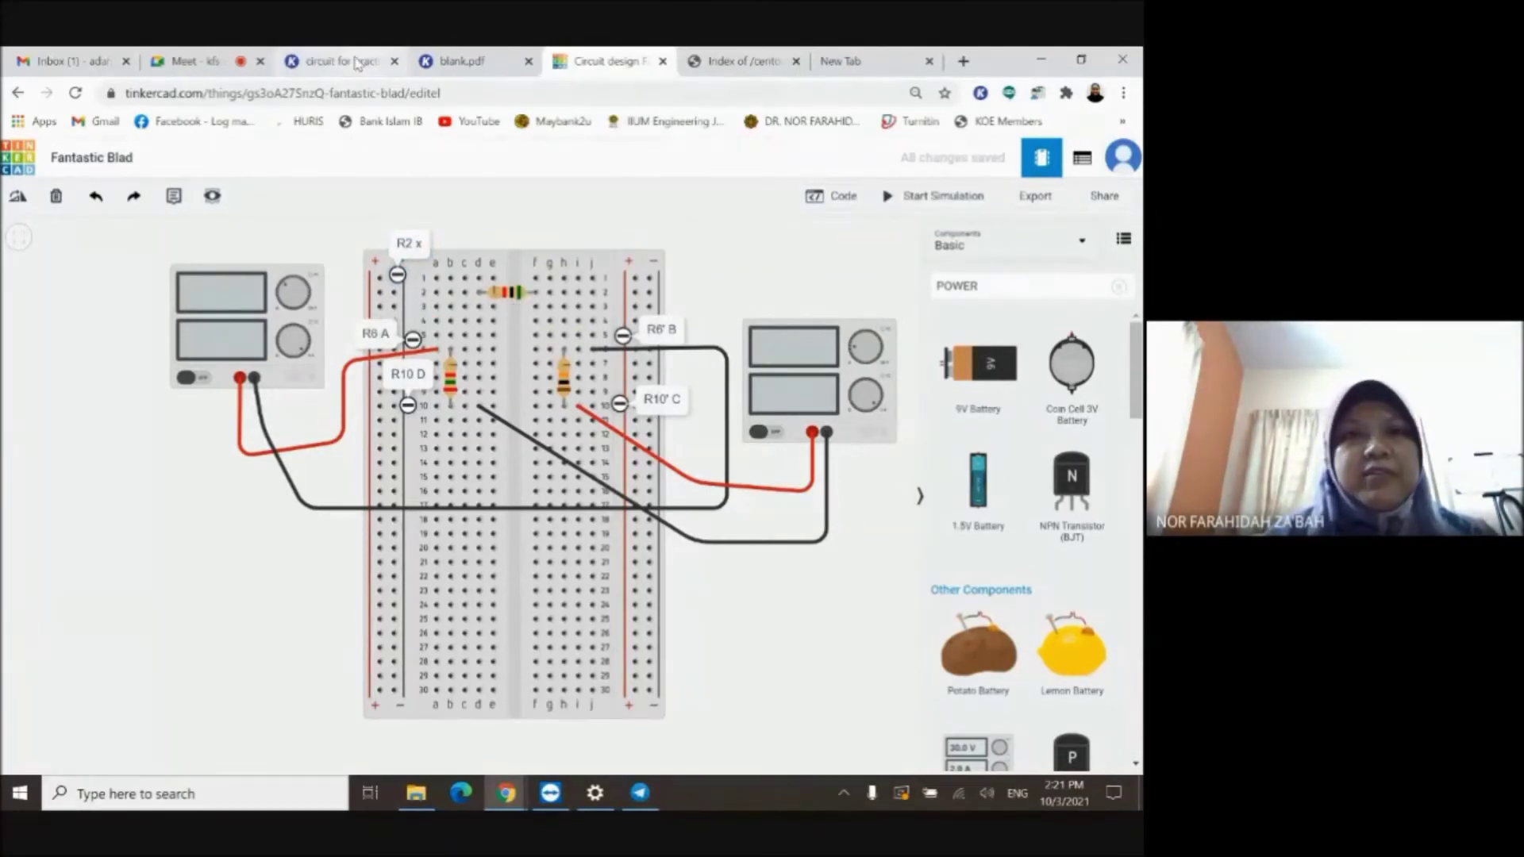
In Kami, mark a black point between the 5 kΩ resistor and node B and extend the sketched resistor's free end downward.
left_click(341, 61)
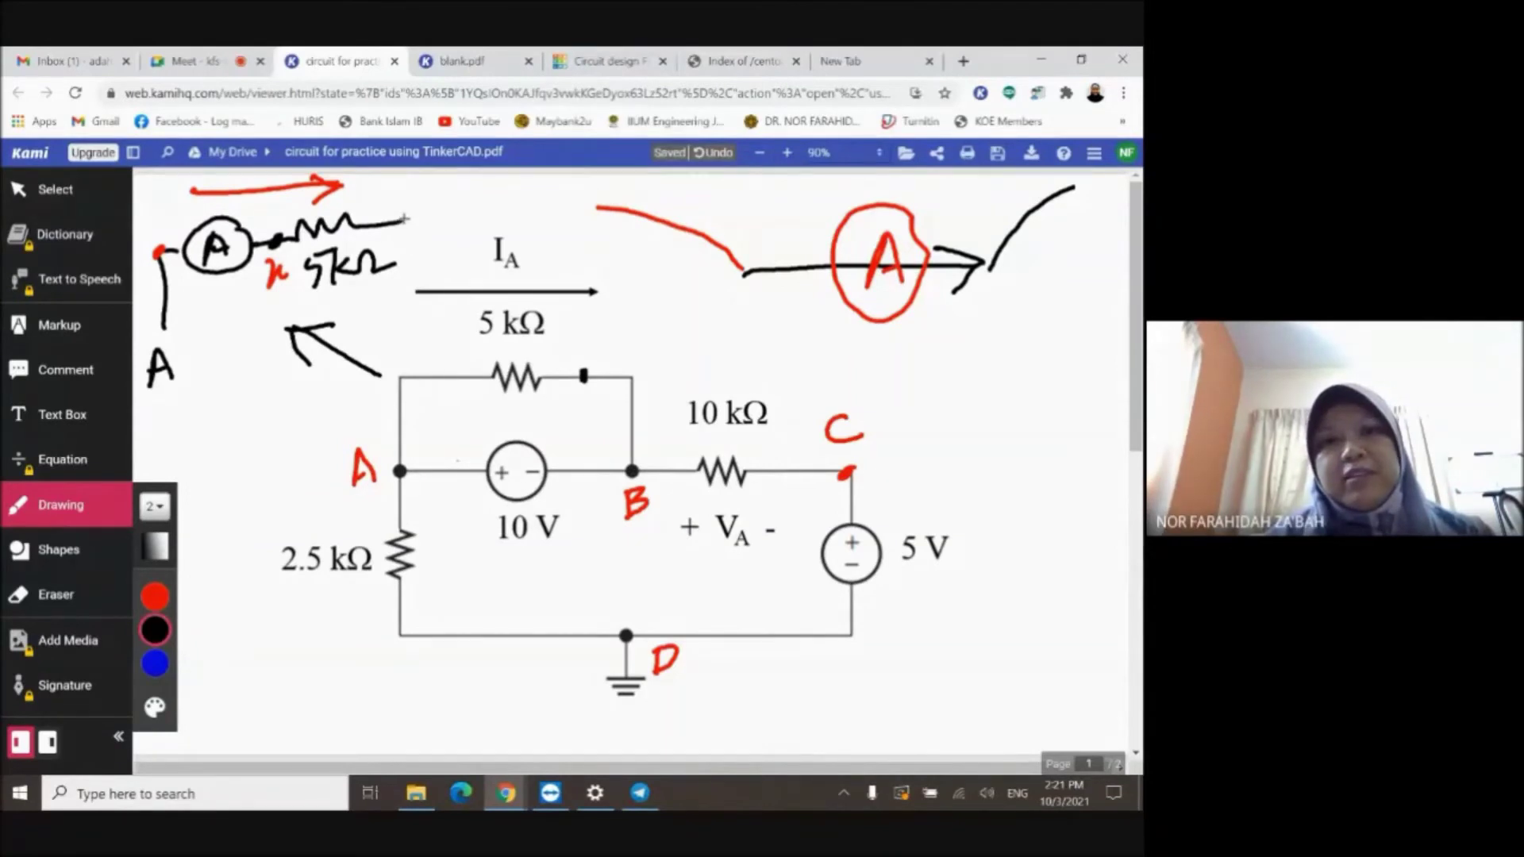
left_click_drag(405, 219, 409, 300)
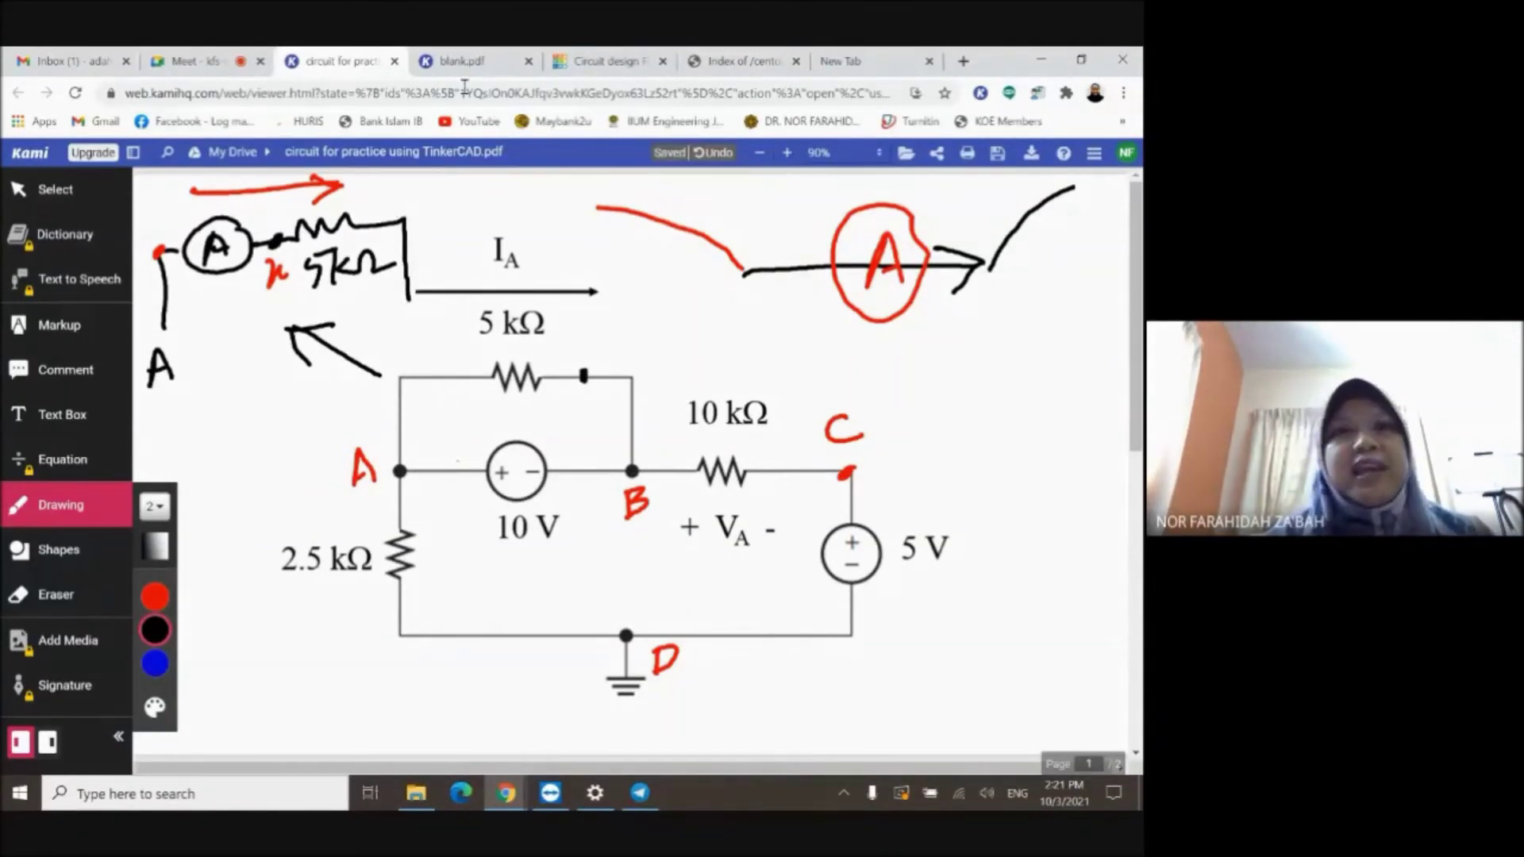
Back in Tinkercad, connect row 2 to row 6 (node B) with a green wire in column g.
left_click(607, 61)
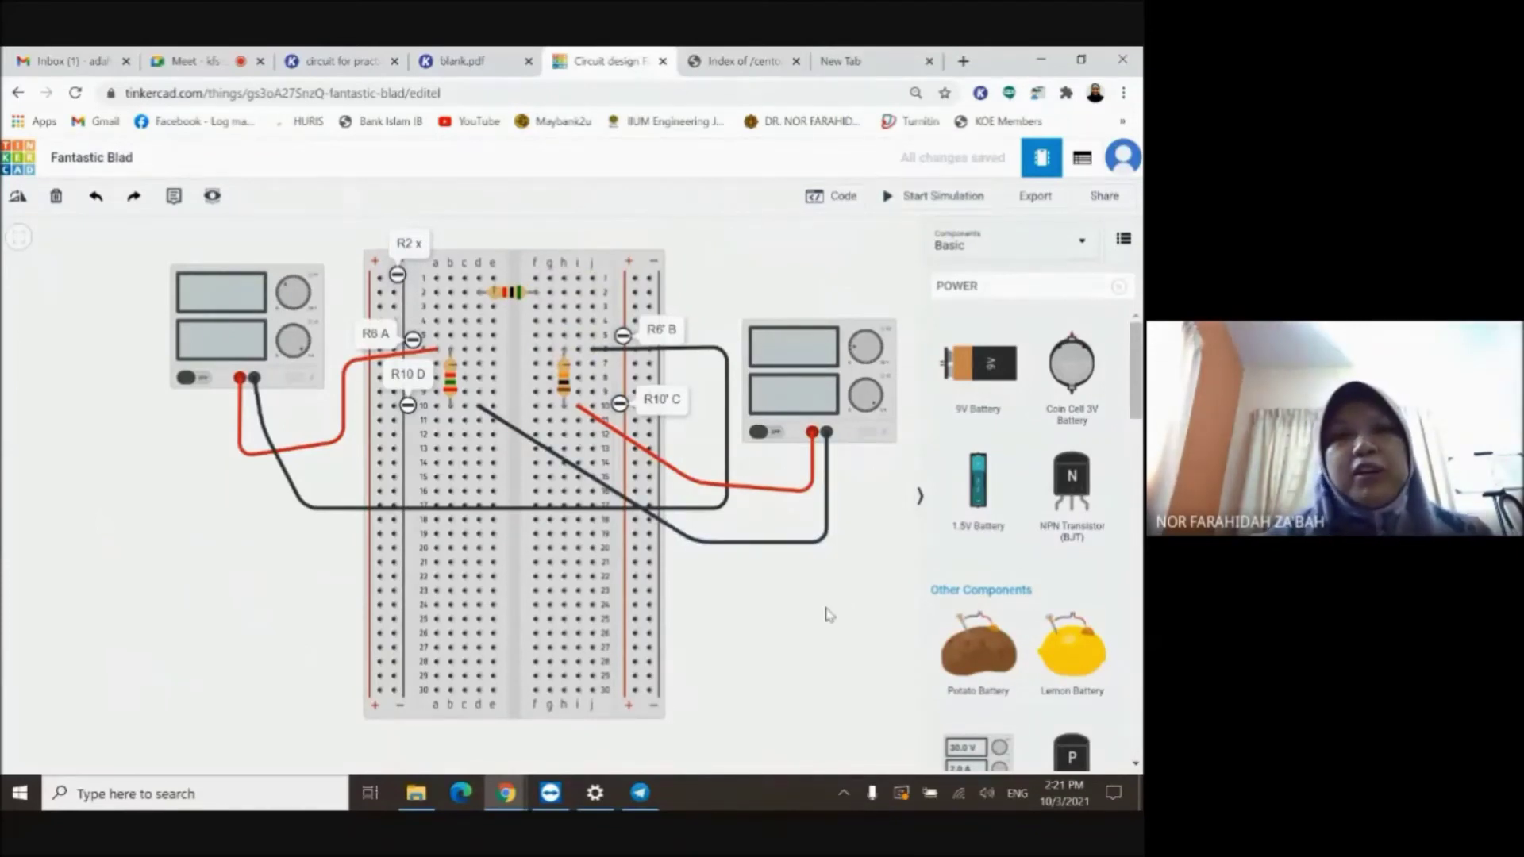
left_click(550, 293)
left_click(576, 362)
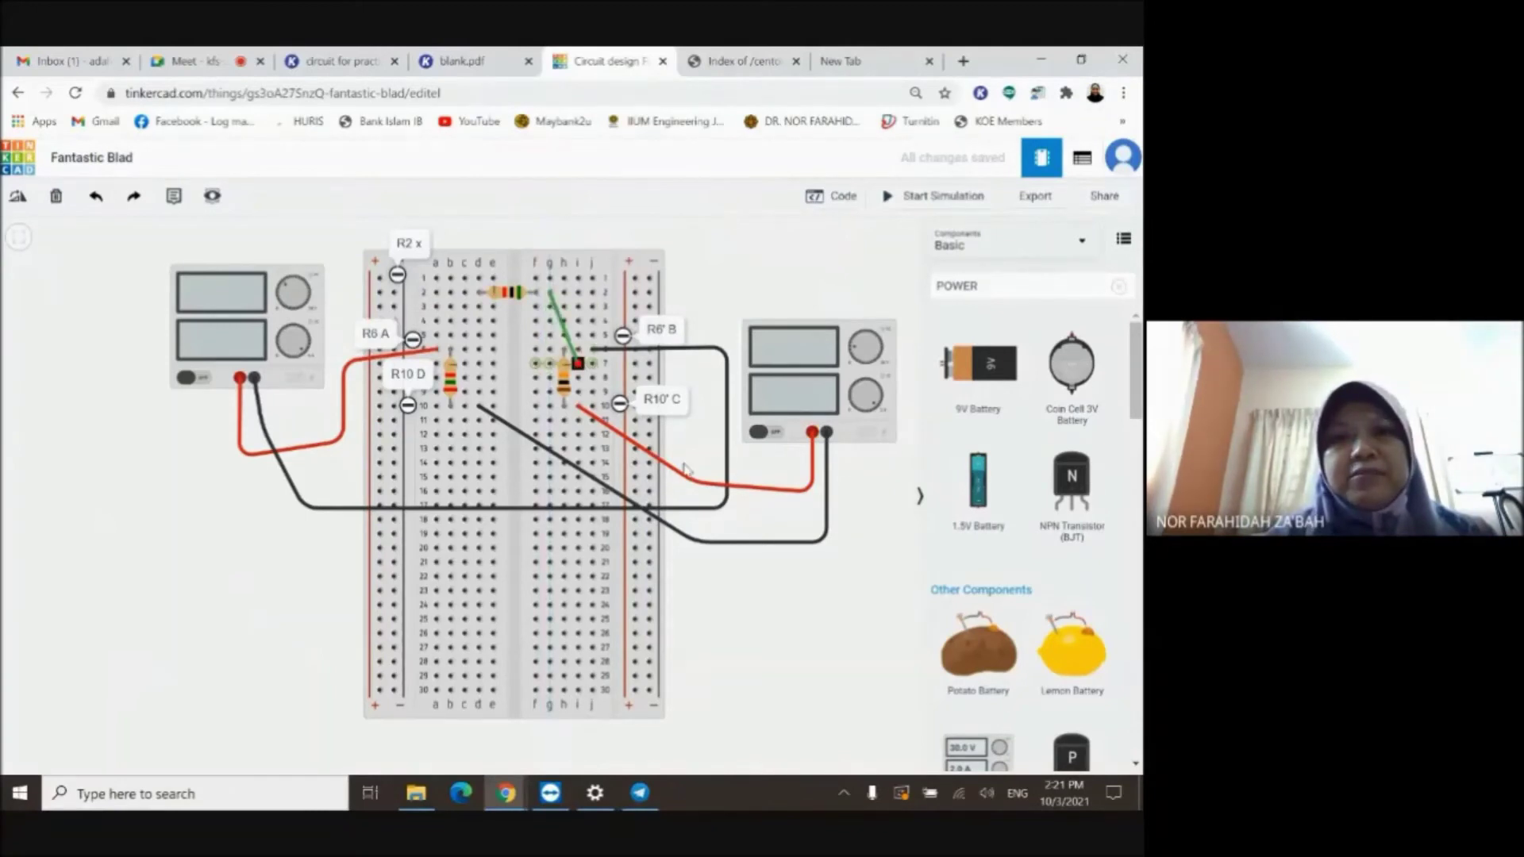
left_click_drag(577, 363, 549, 349)
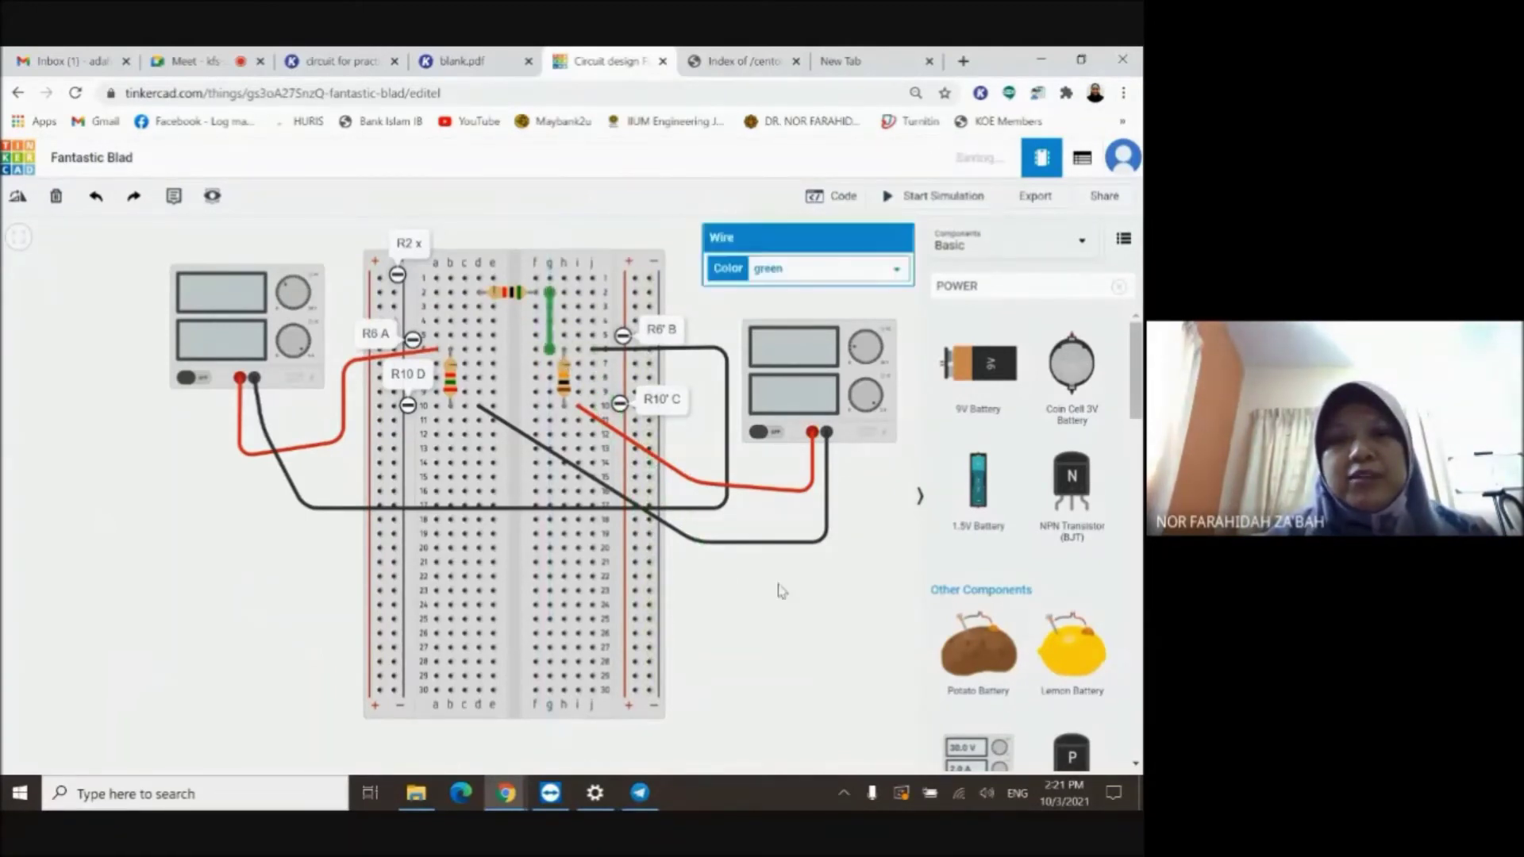
left_click(774, 627)
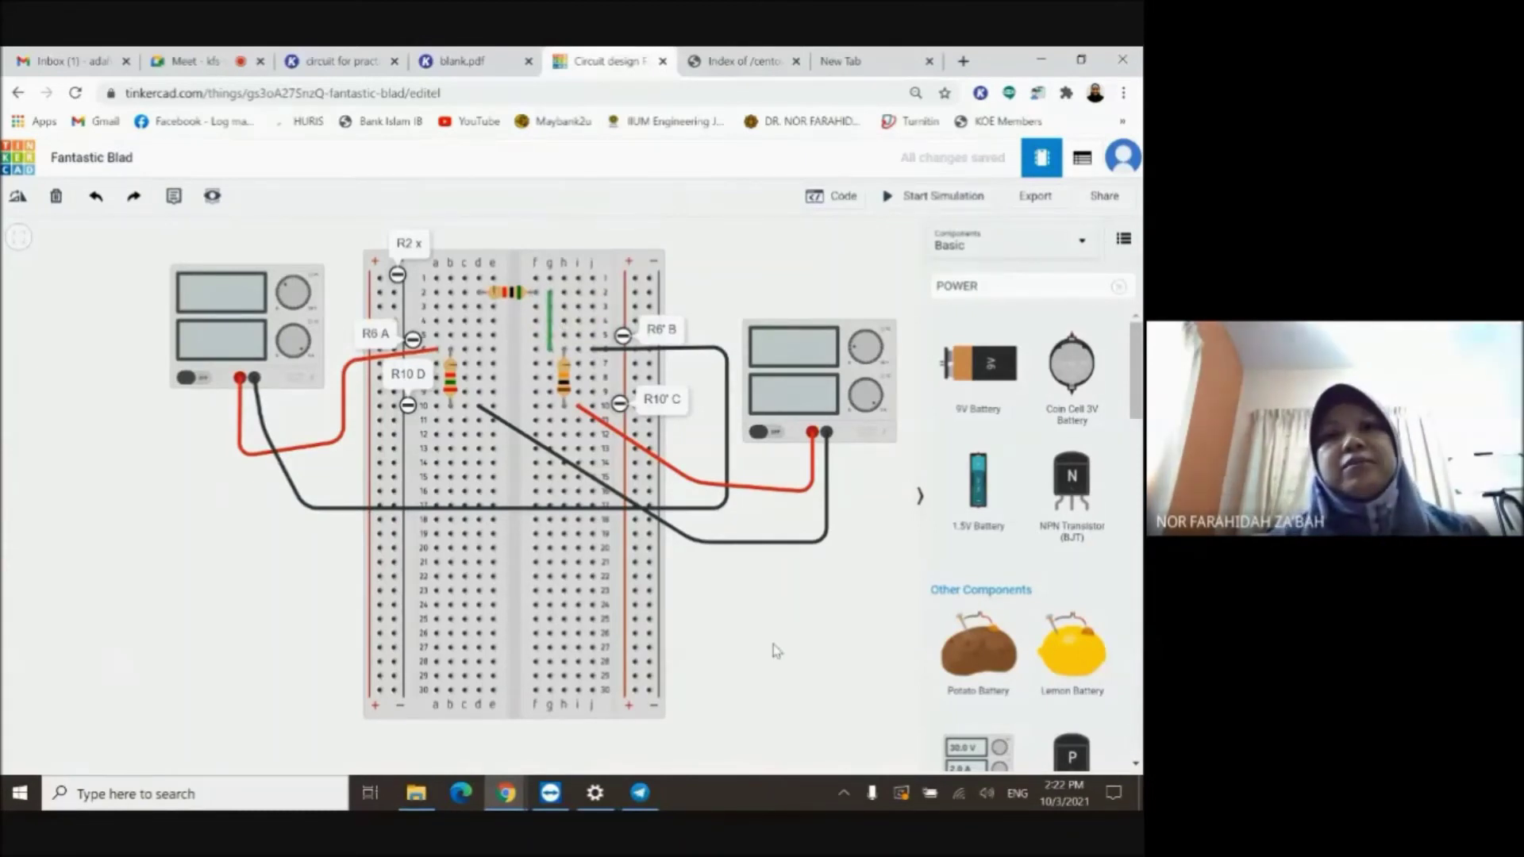
Search the components for MULTI, place a multimeter above the breadboard and set its mode to Amperage.
left_click(983, 288)
double_click(983, 289)
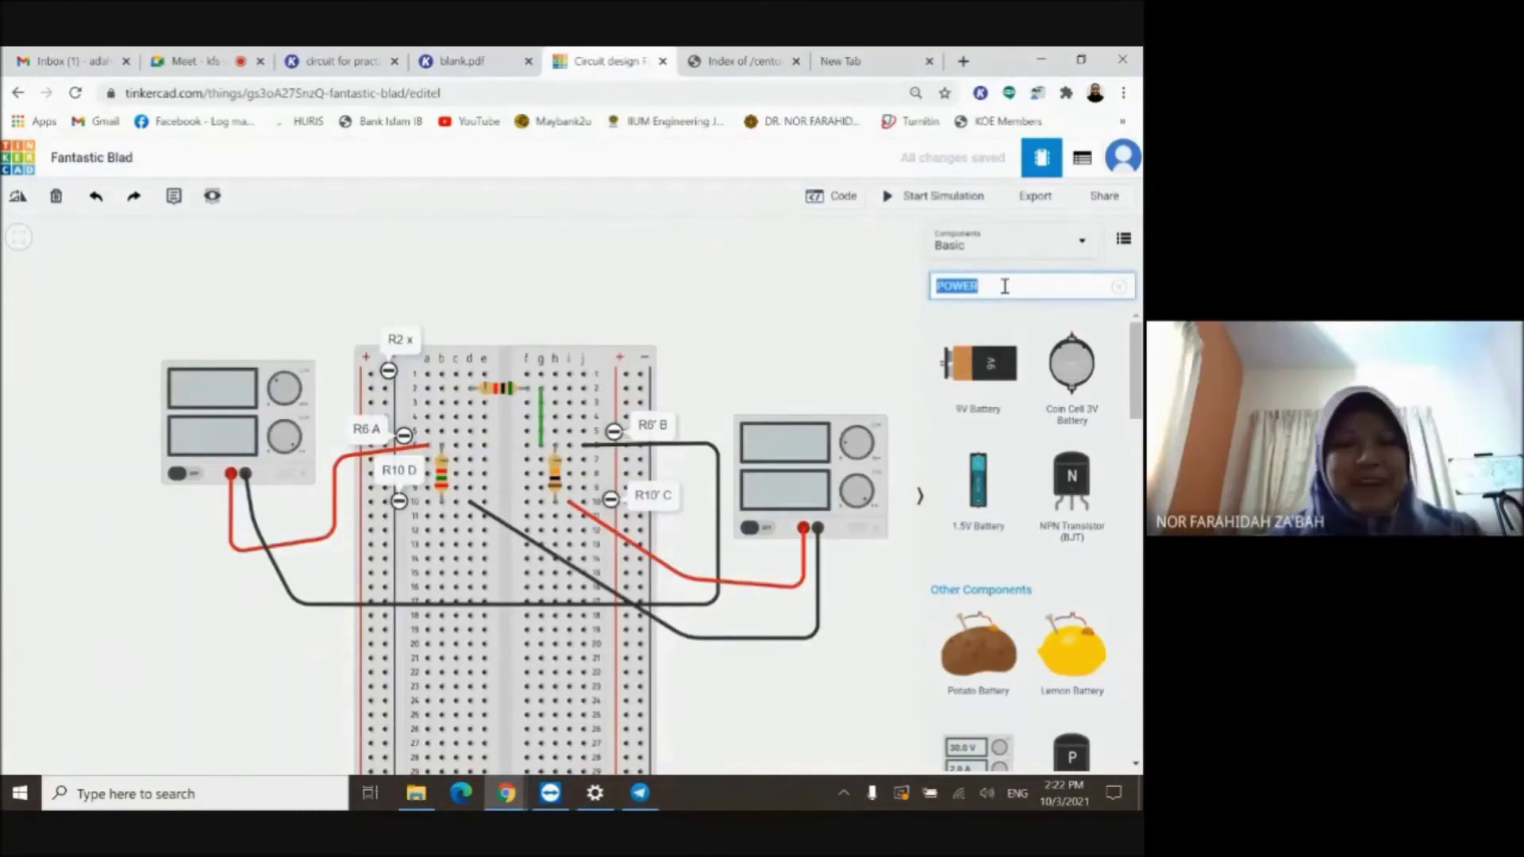
type("MULTI")
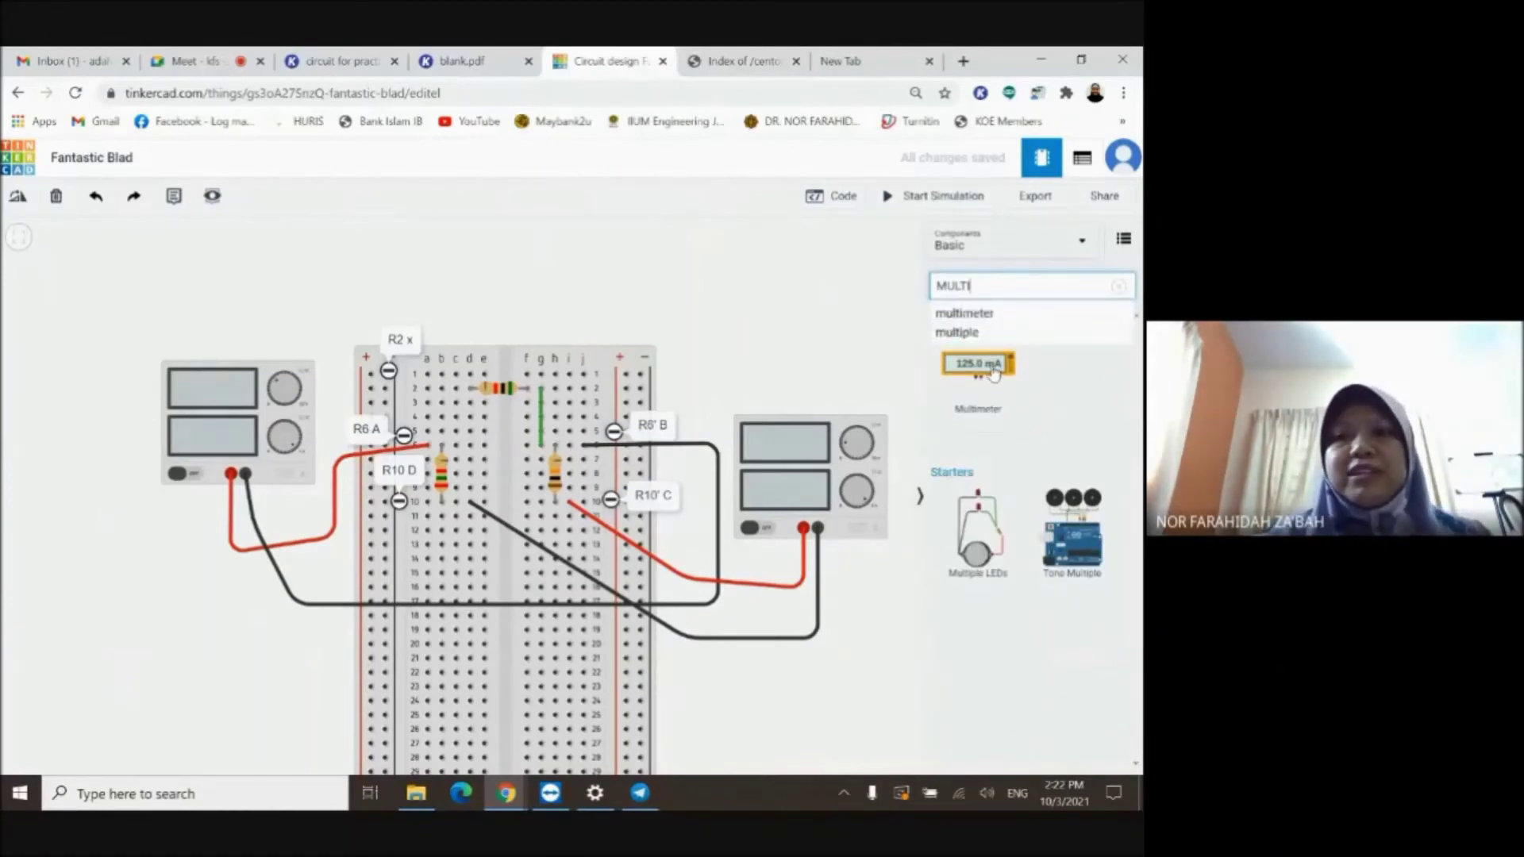
left_click(992, 324)
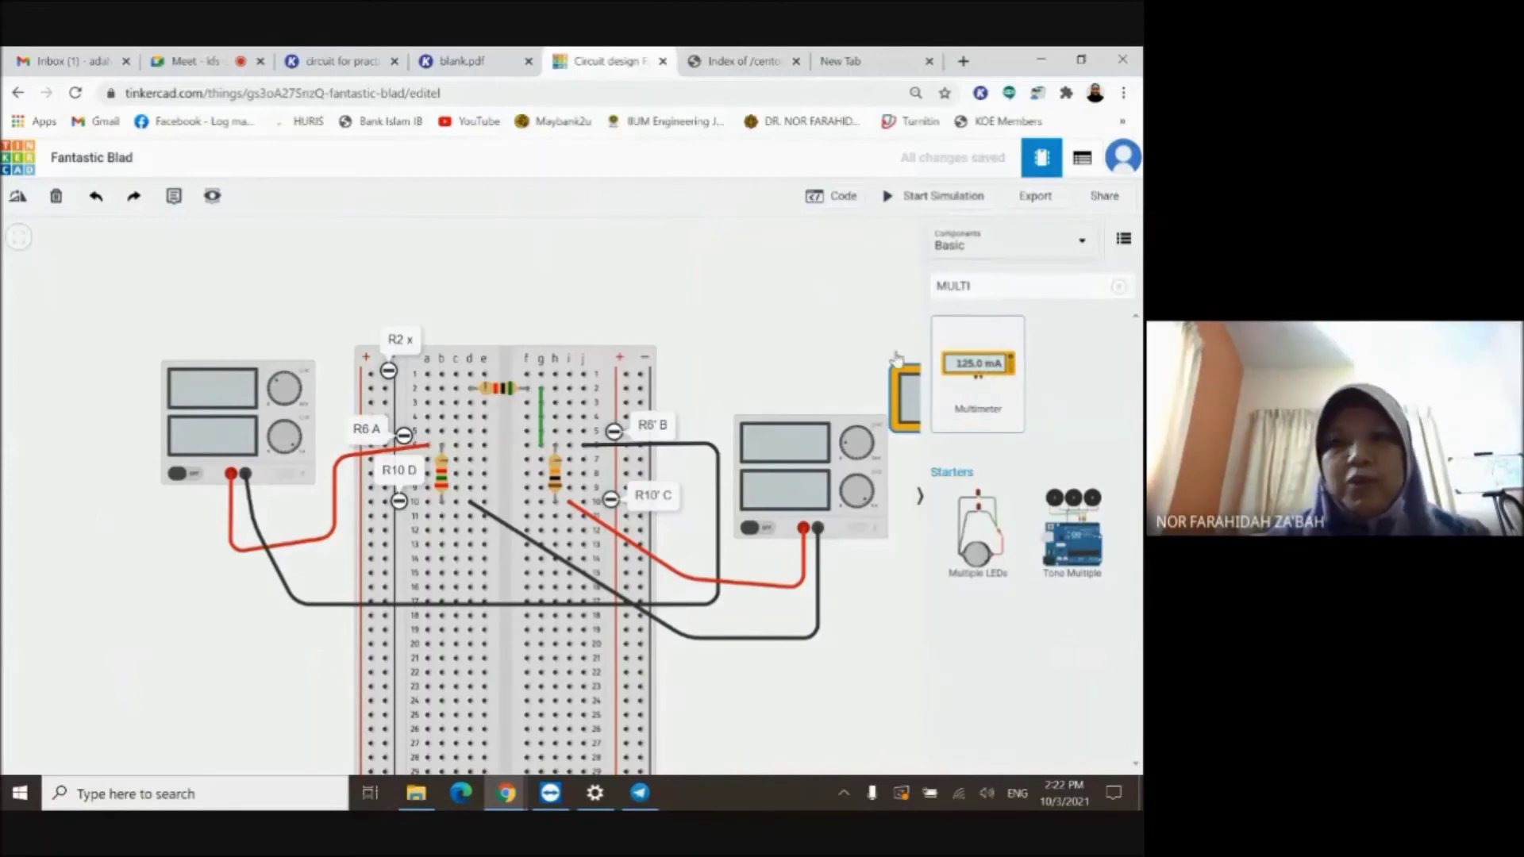
left_click_drag(991, 393, 516, 310)
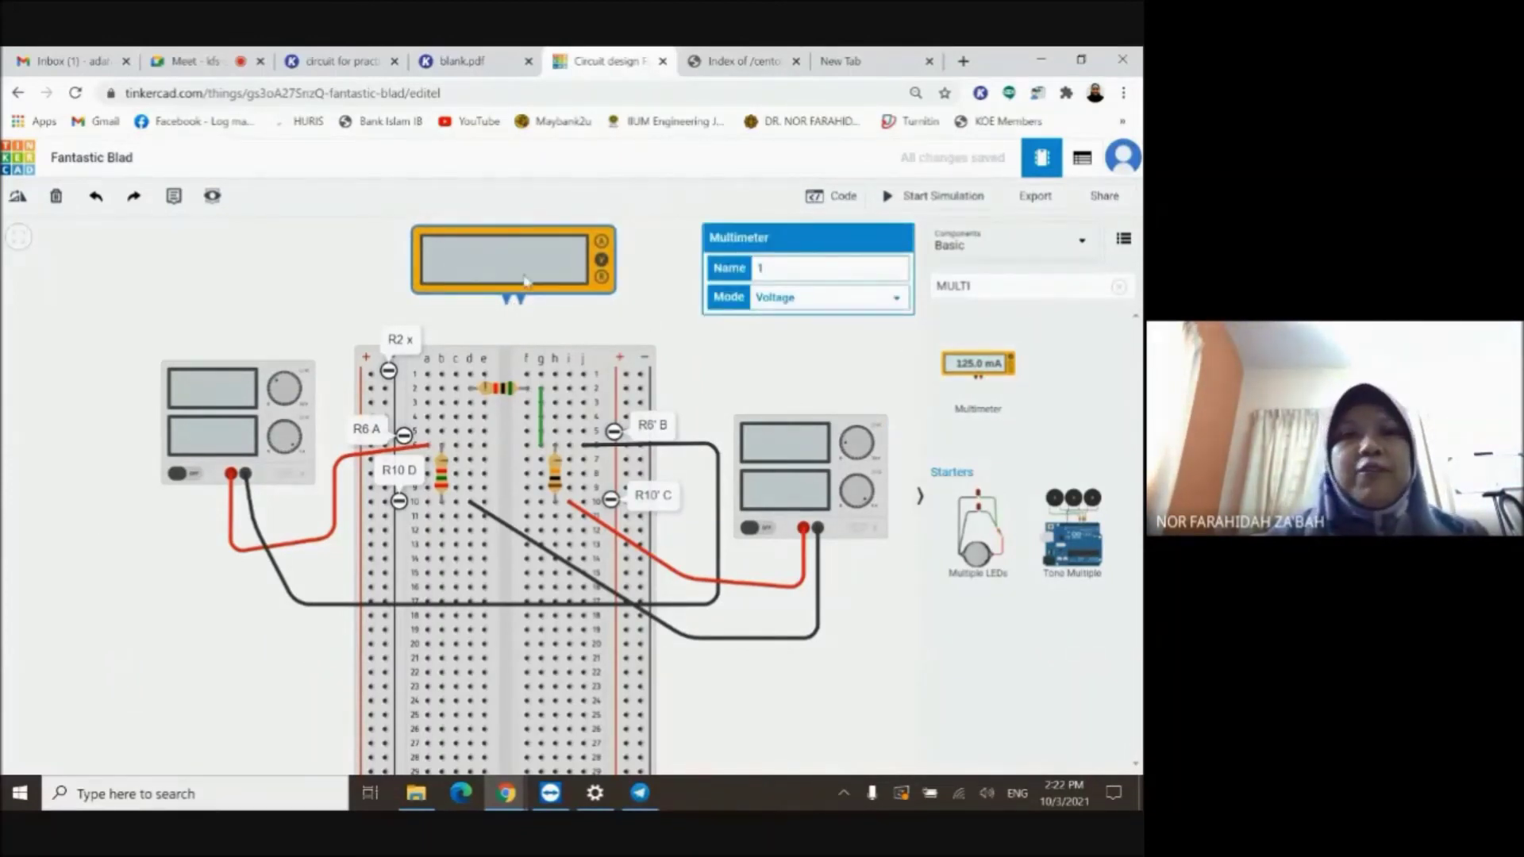
left_click(825, 308)
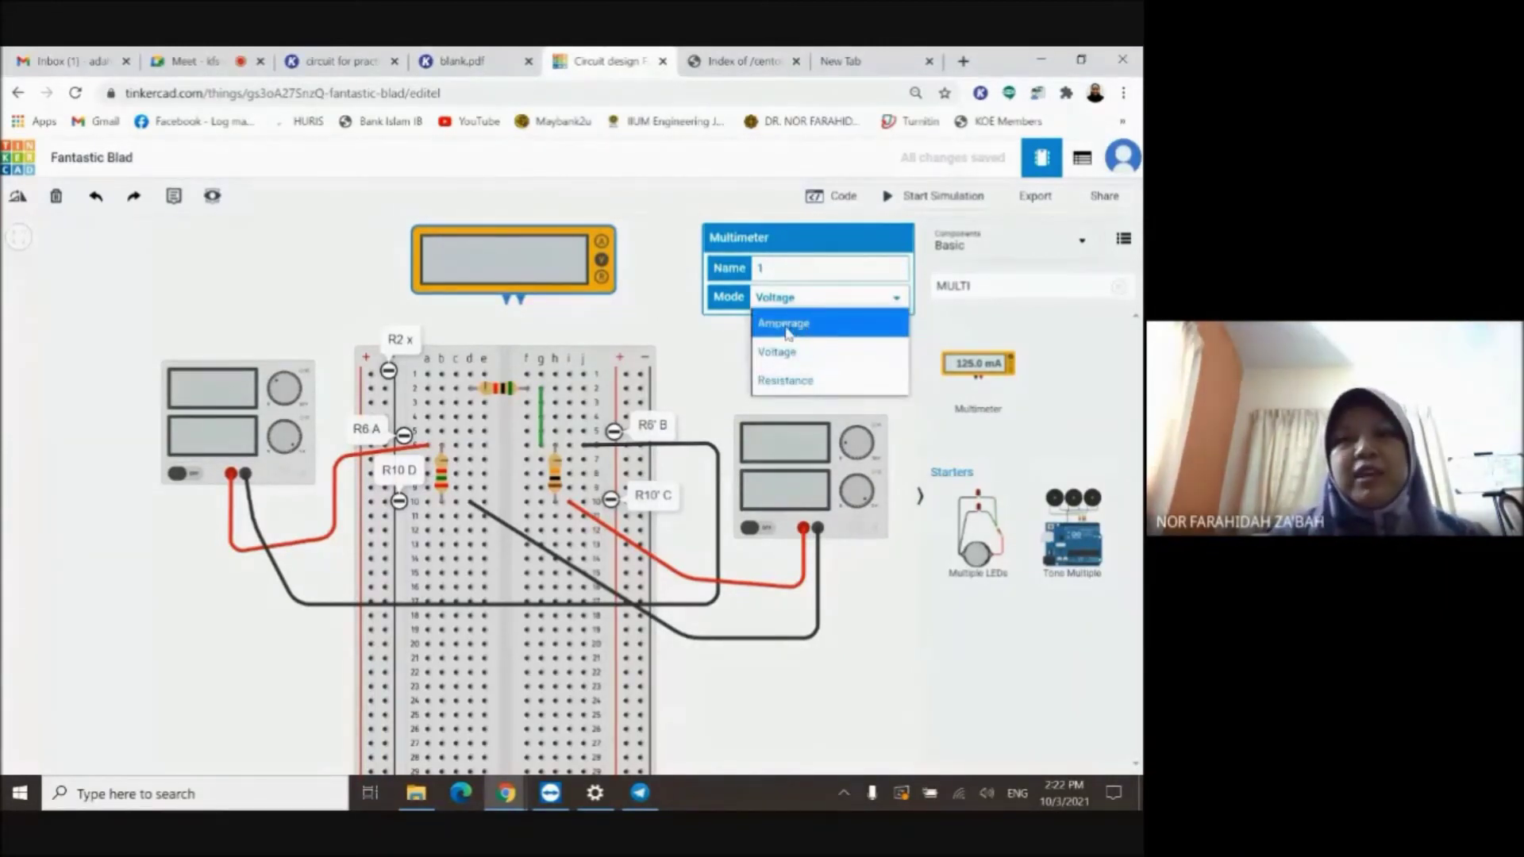
left_click(786, 330)
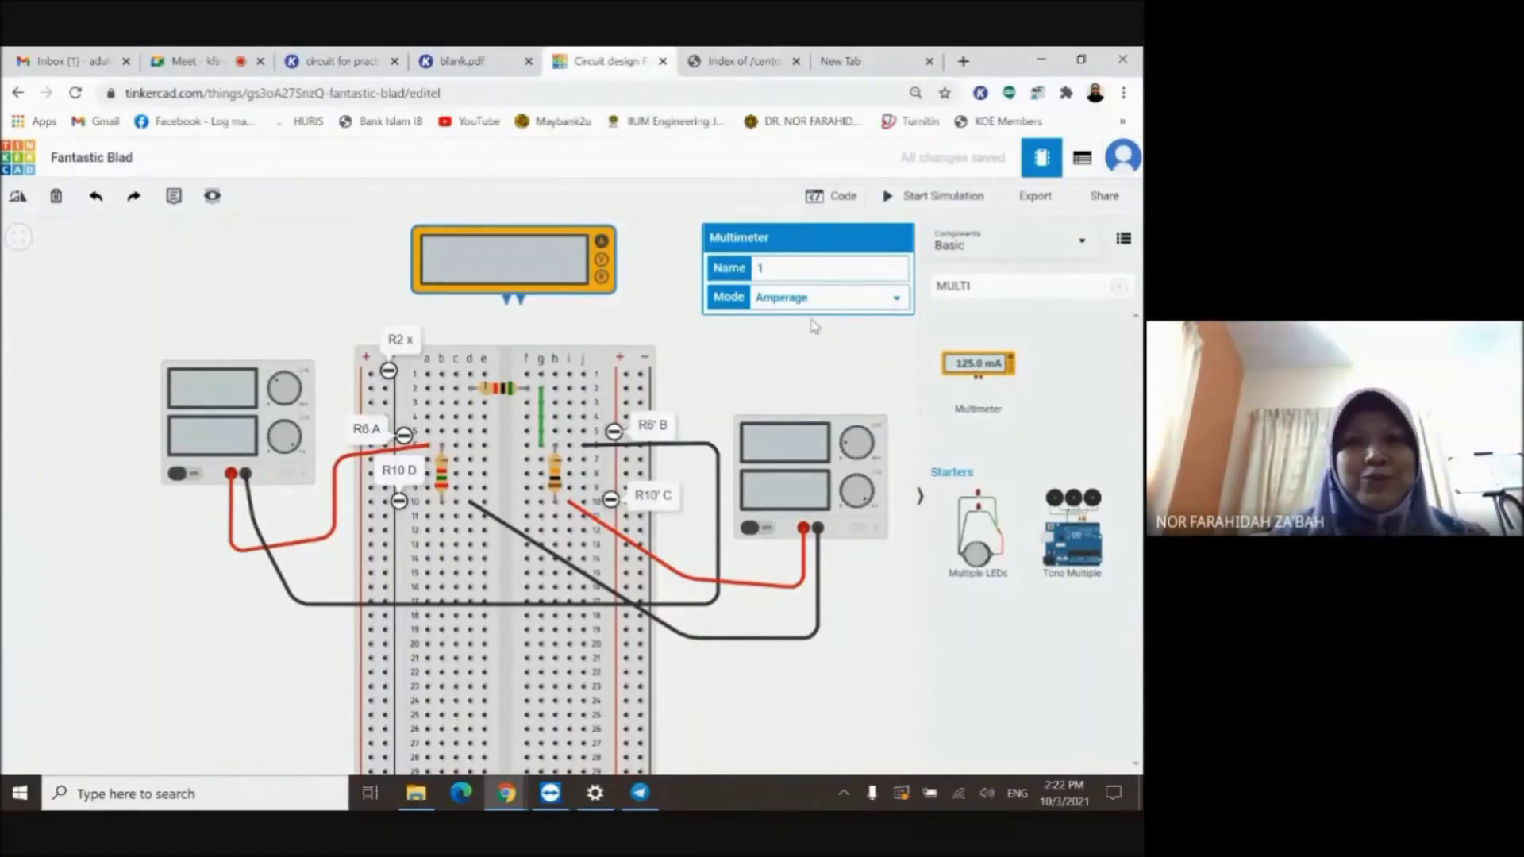
Check the ammeter sketch in Kami, then wire the multimeter's positive terminal to row 6, column c (node A) in Tinkercad.
left_click(517, 297)
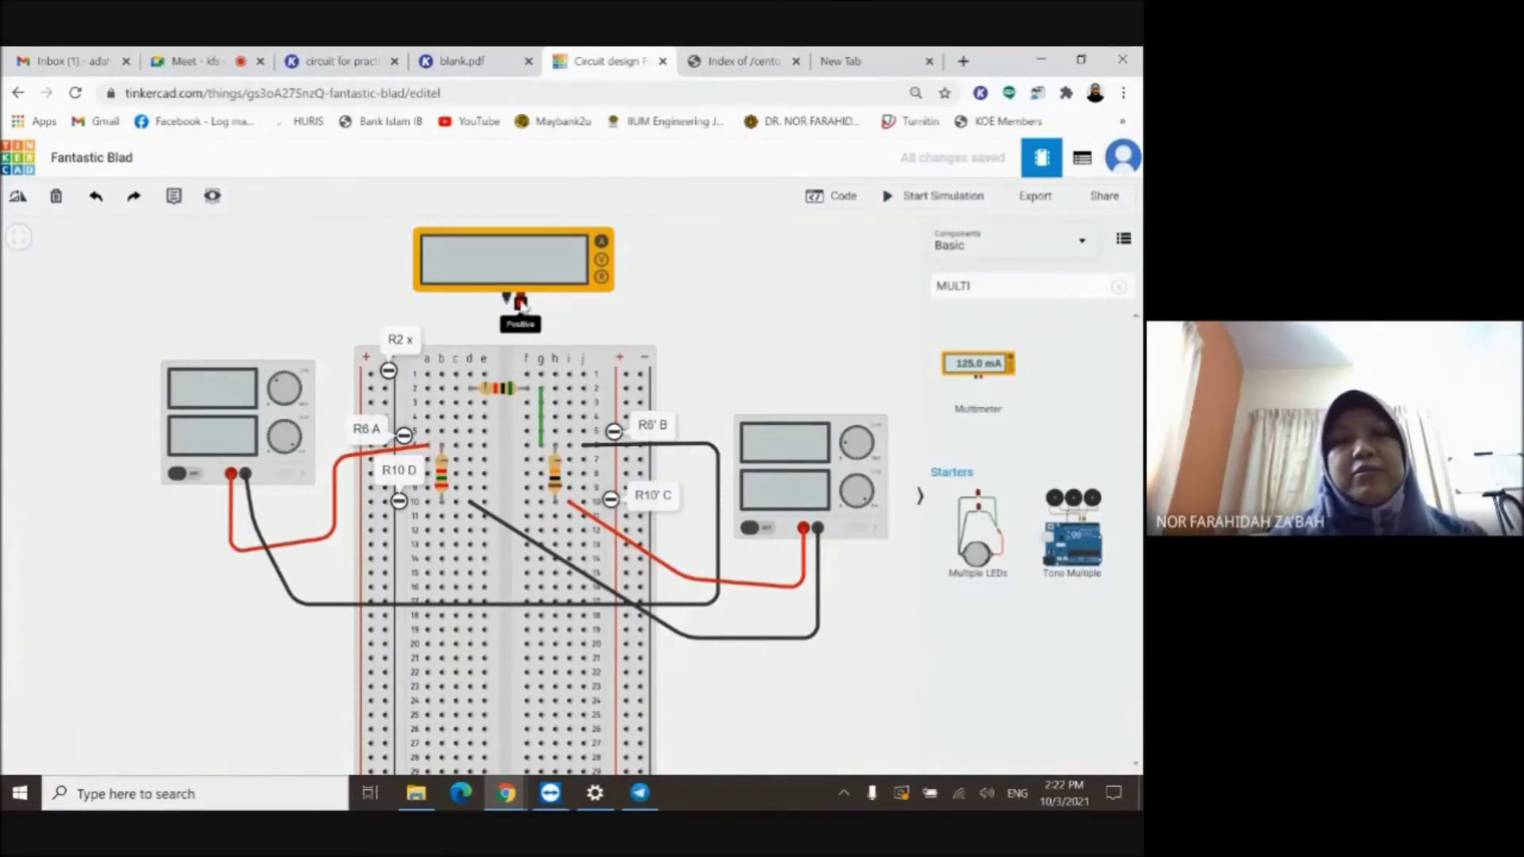
left_click(333, 66)
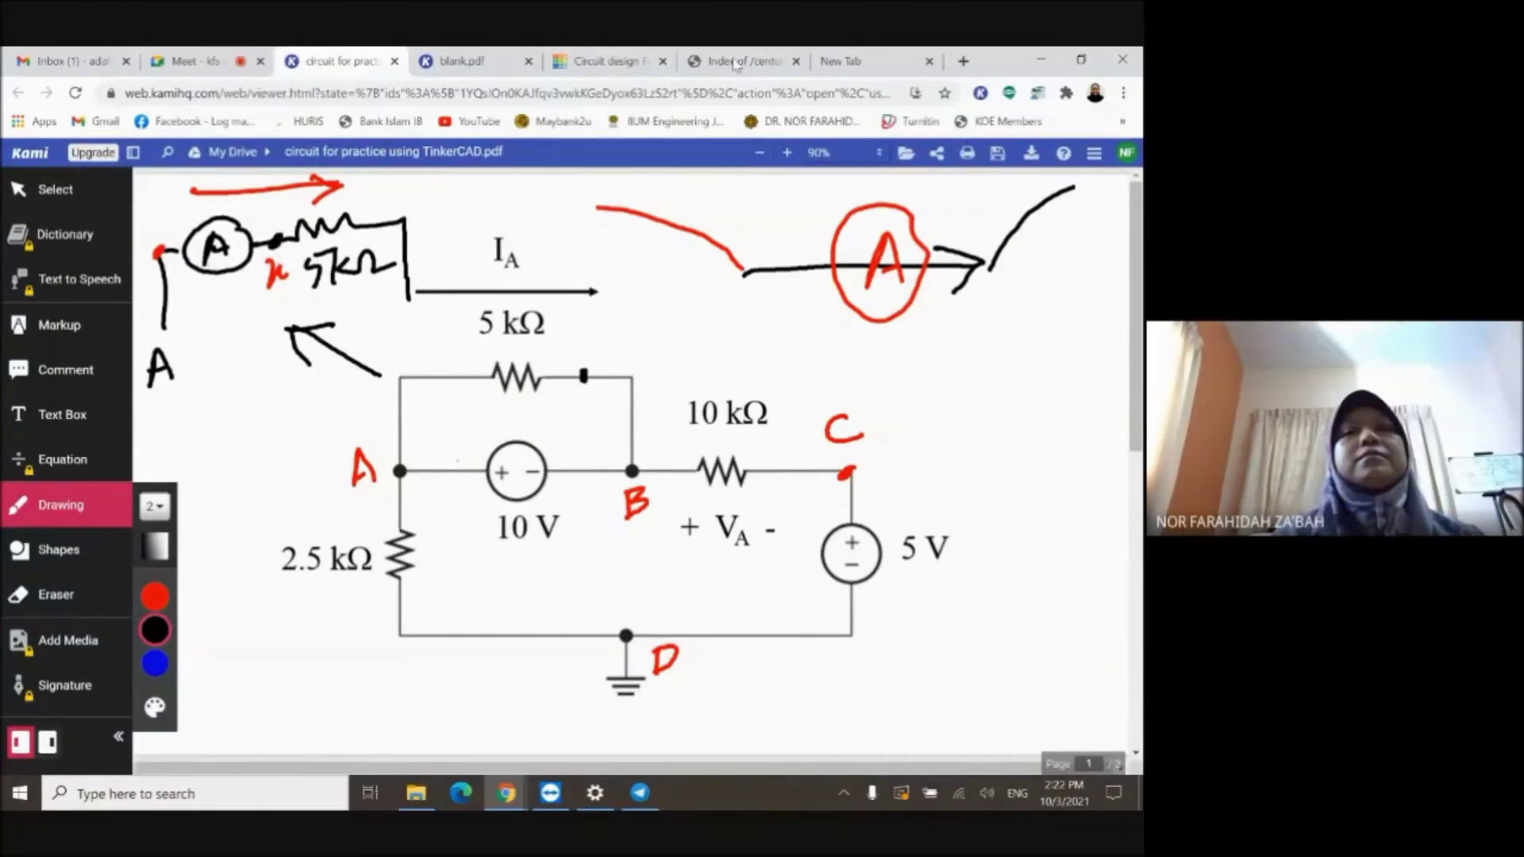
left_click(625, 70)
left_click(522, 289)
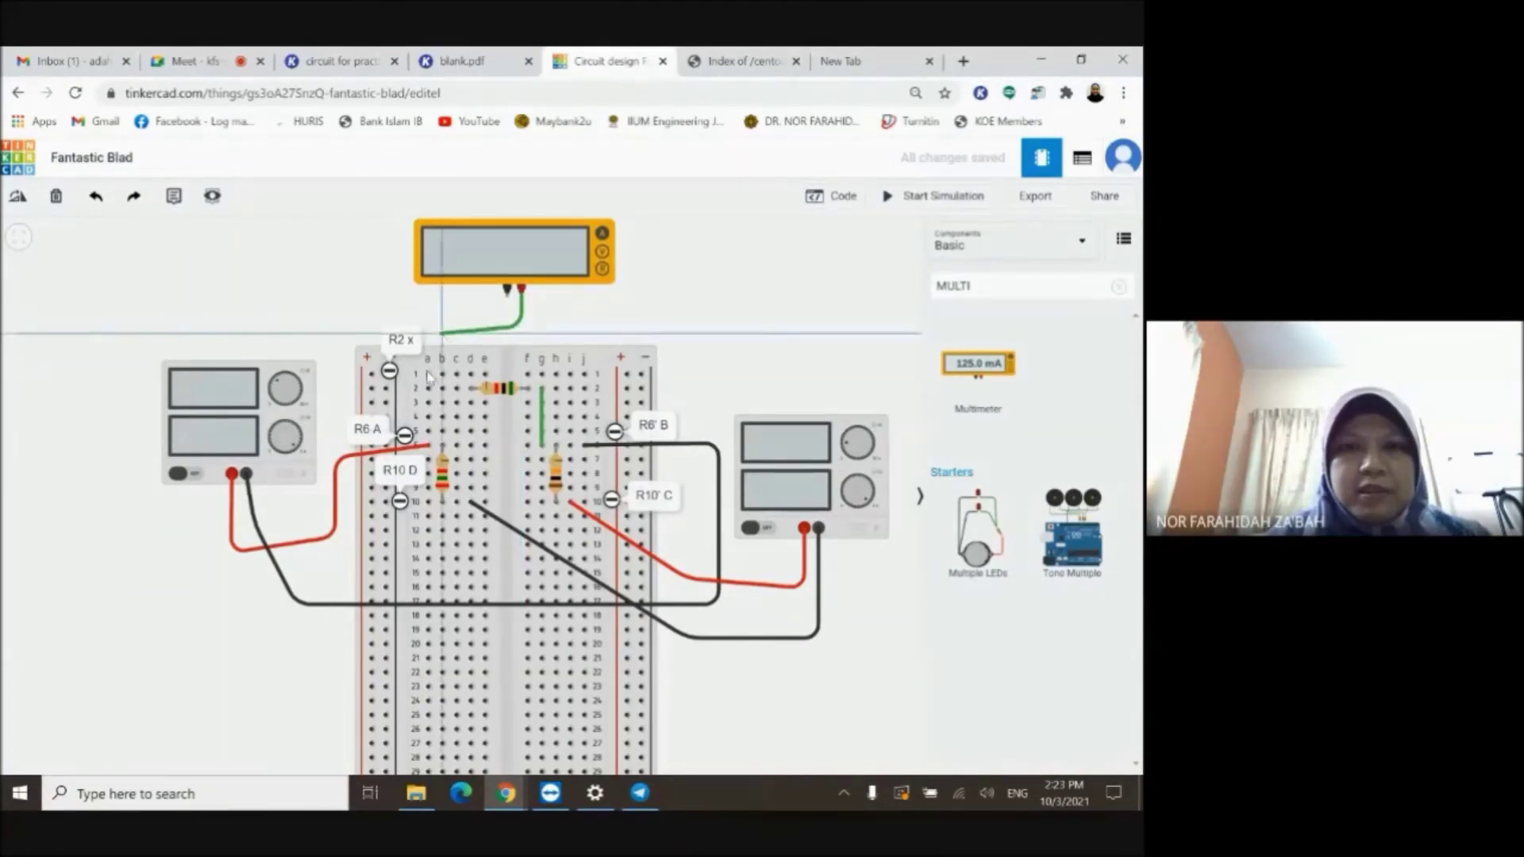
left_click(418, 430)
left_click_drag(419, 431, 457, 445)
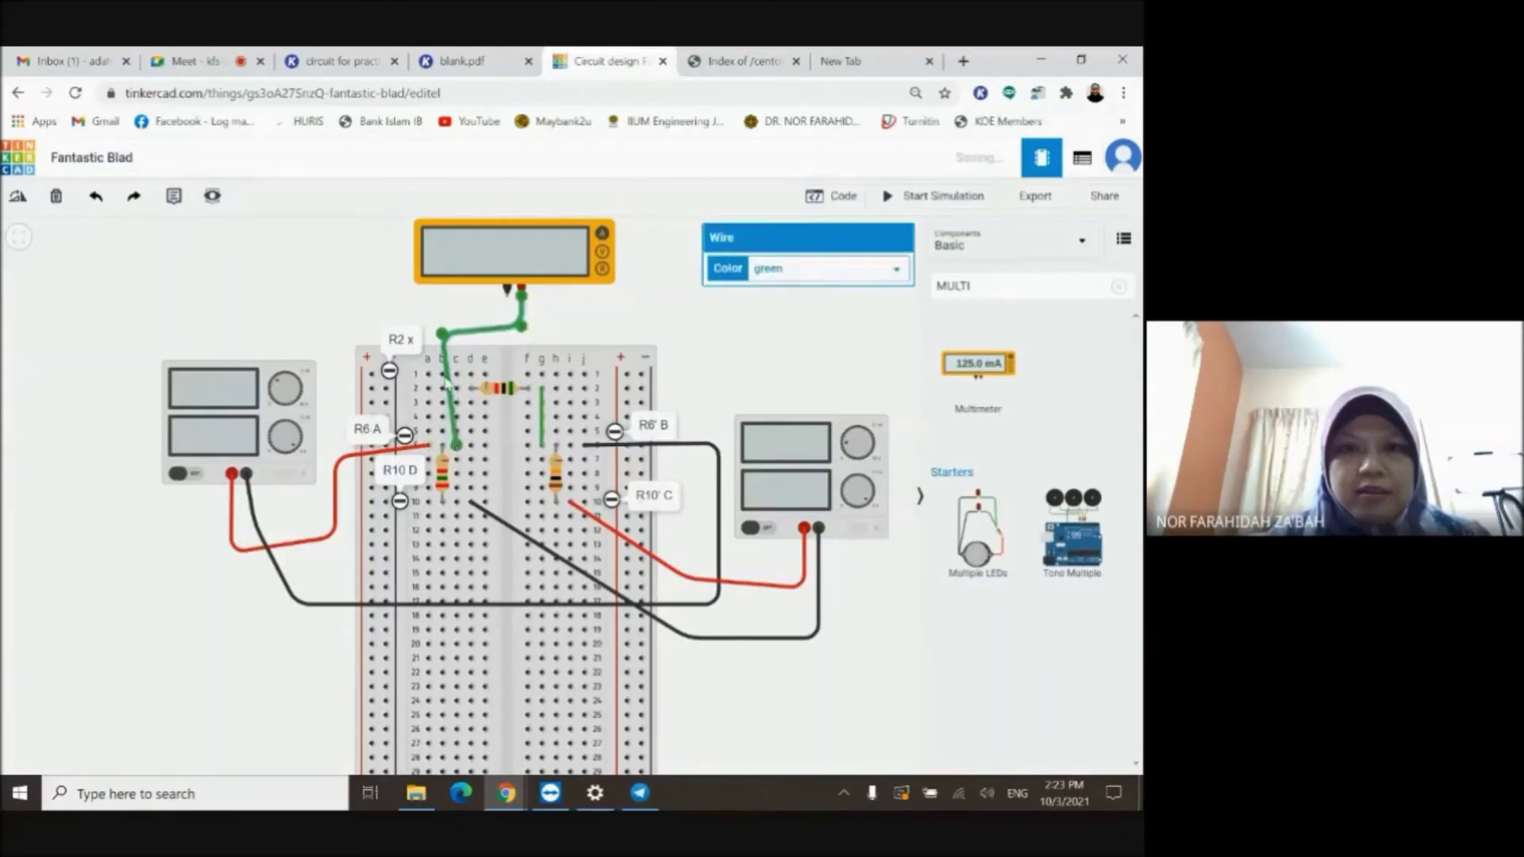
Set the colour of the wire from the ammeter's positive terminal to red.
left_click(825, 269)
left_click(794, 314)
left_click(681, 322)
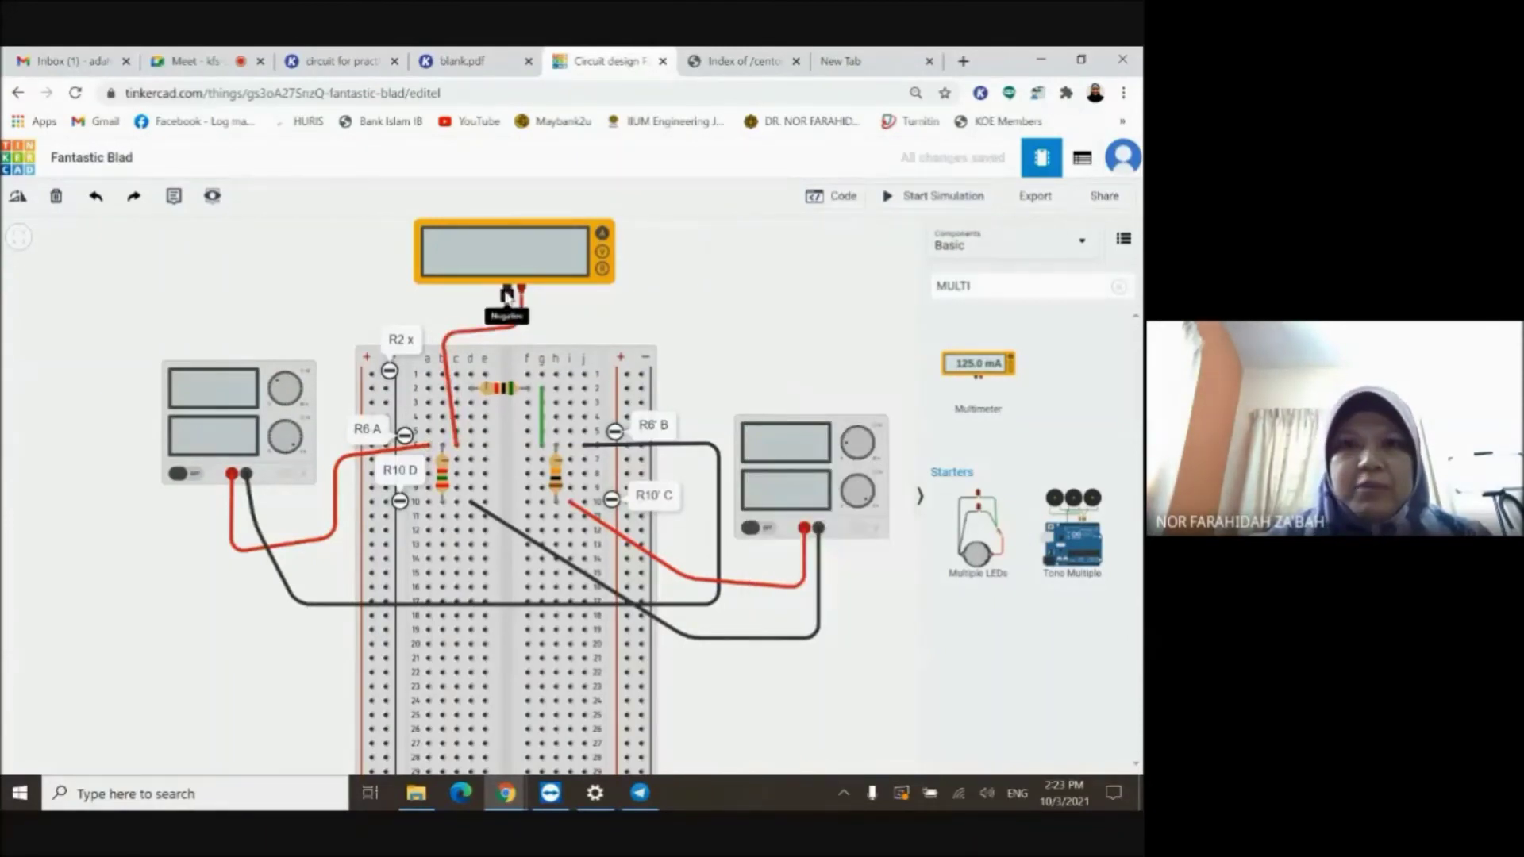
Wire the ammeter's negative terminal to row 2, column a (node x) and colour the wire black.
left_click(506, 295)
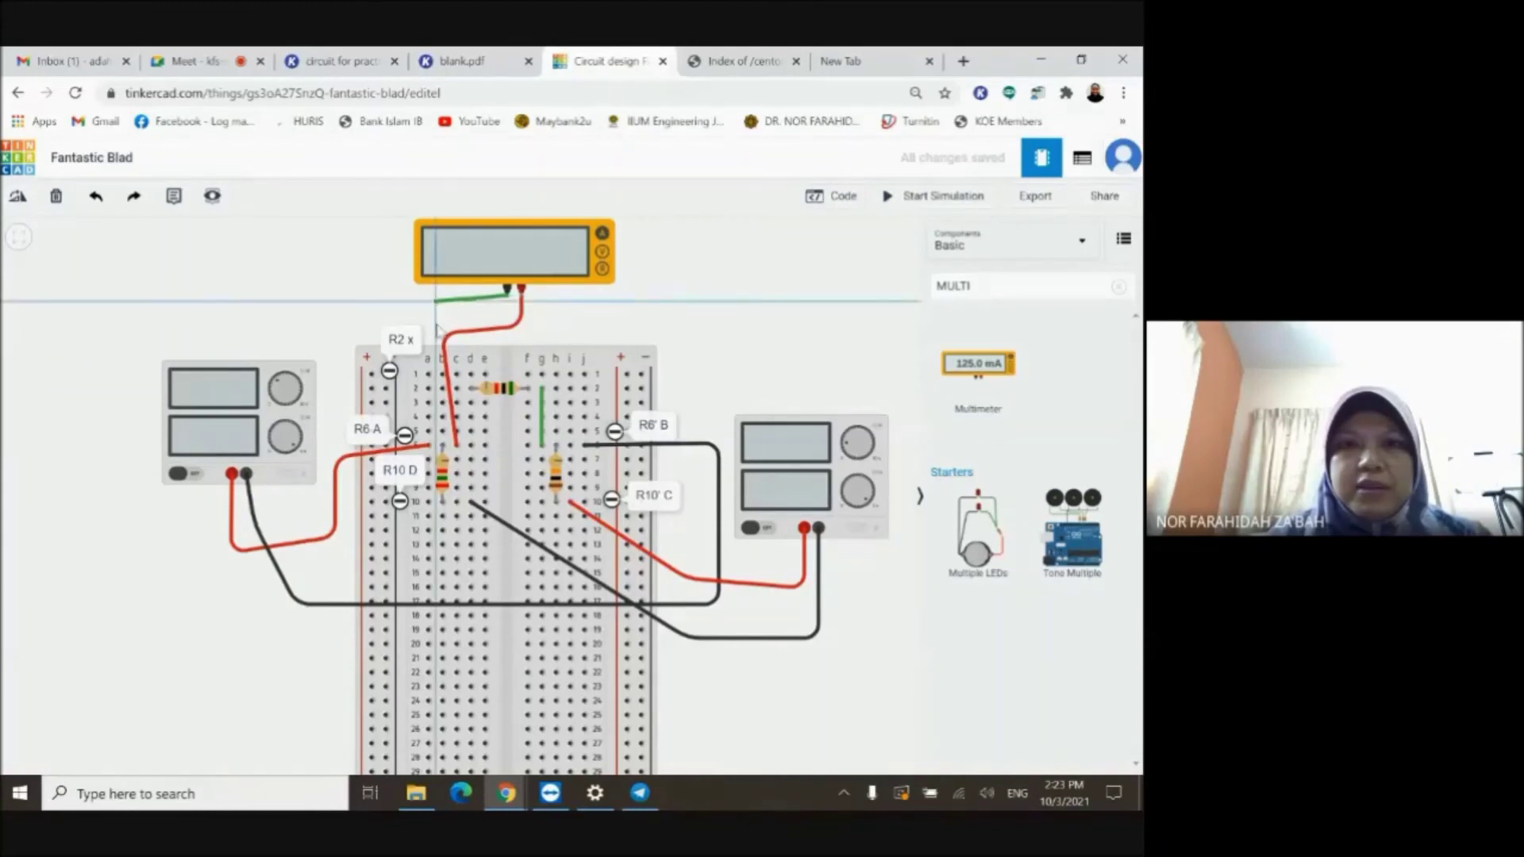
left_click(428, 389)
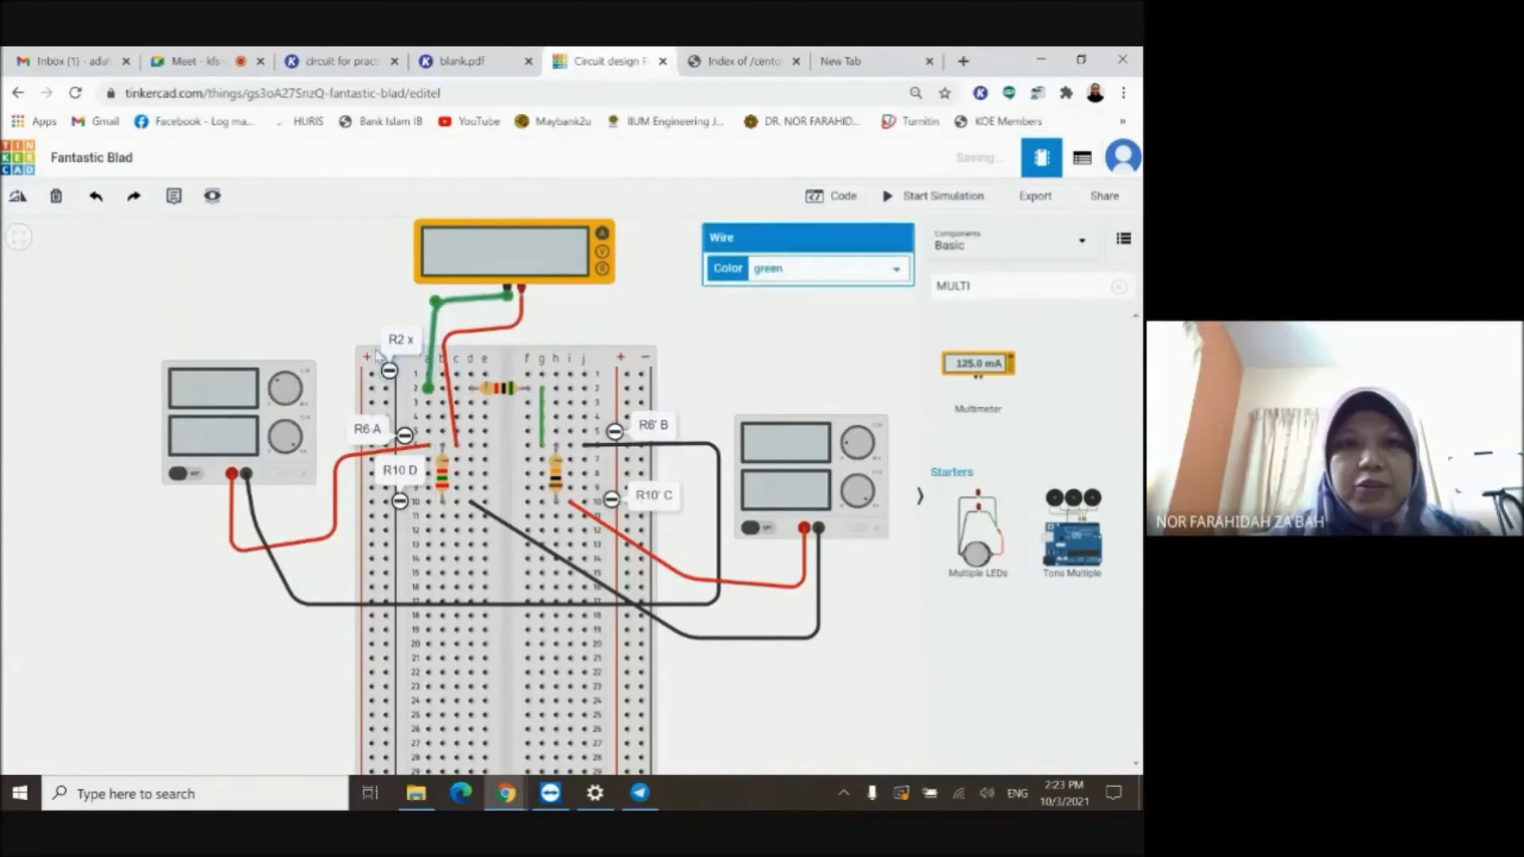
left_click(794, 272)
left_click(780, 302)
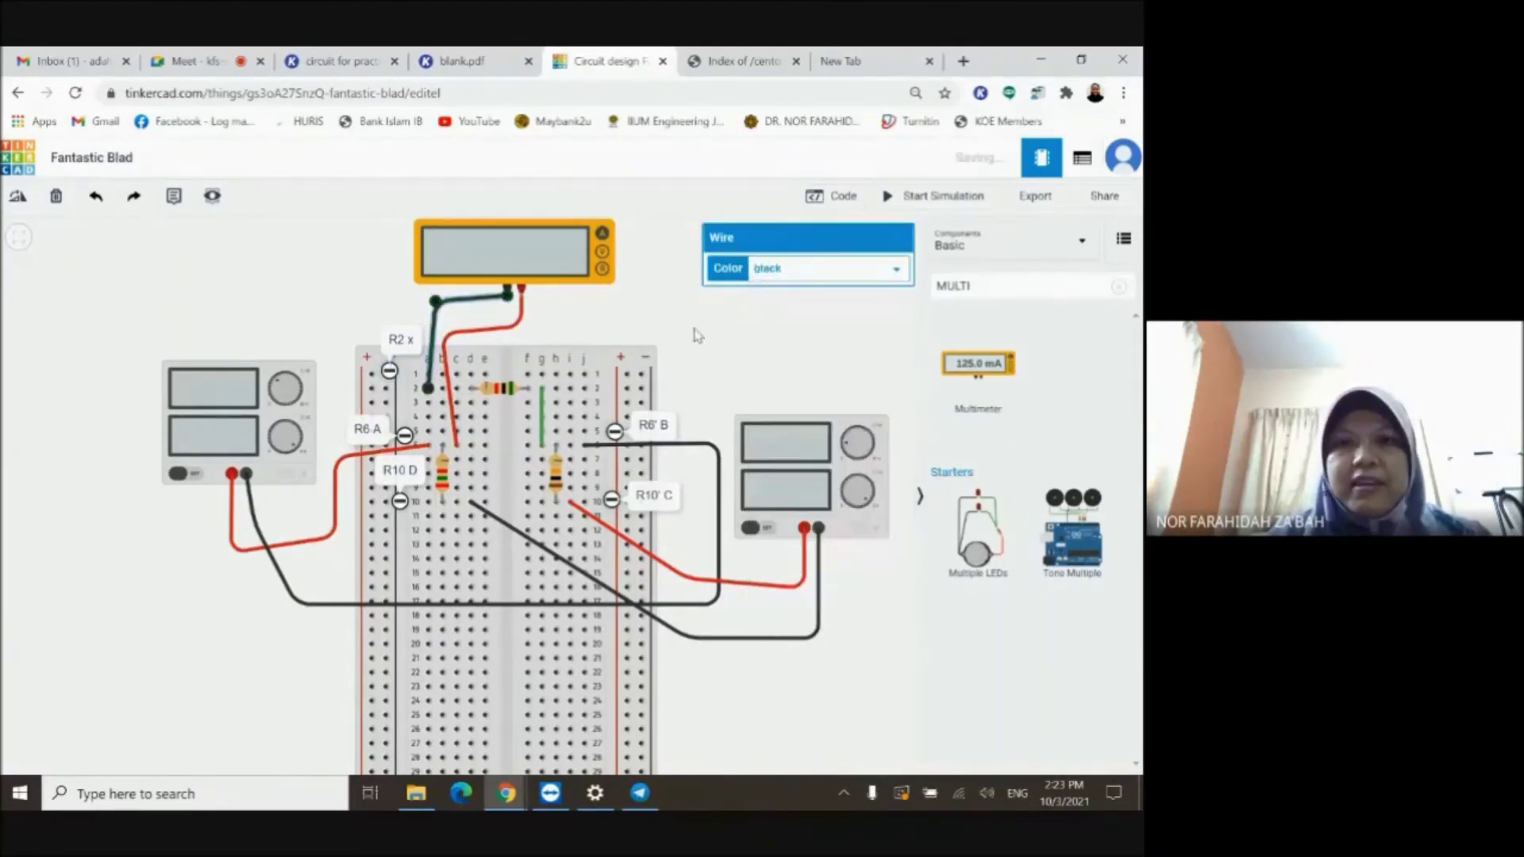
left_click(840, 329)
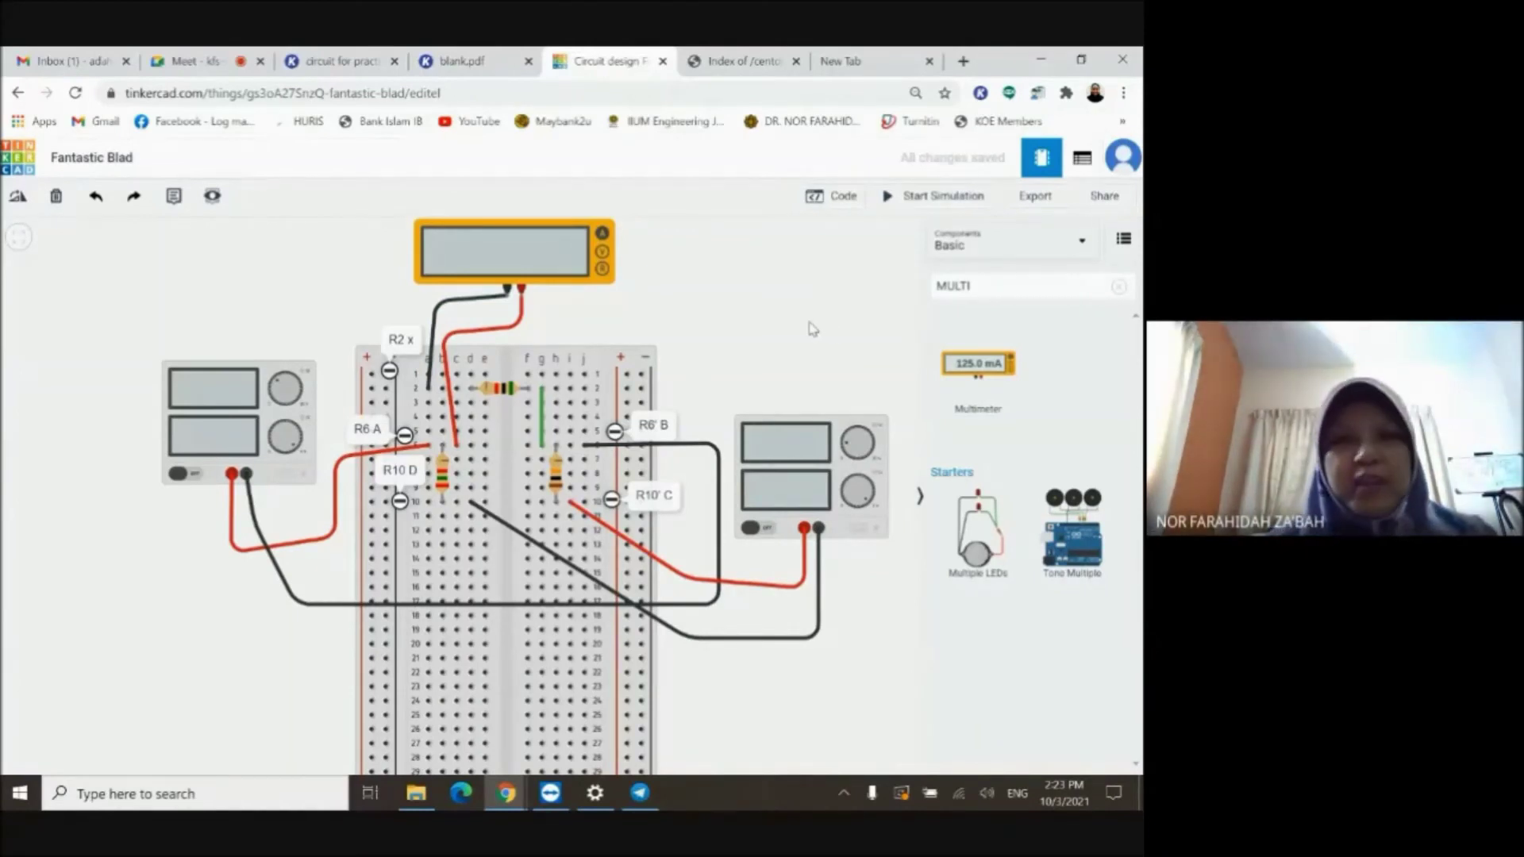
In Kami, sketch a voltmeter labelled V in black, connected across the 10 kΩ resistor.
left_click(327, 60)
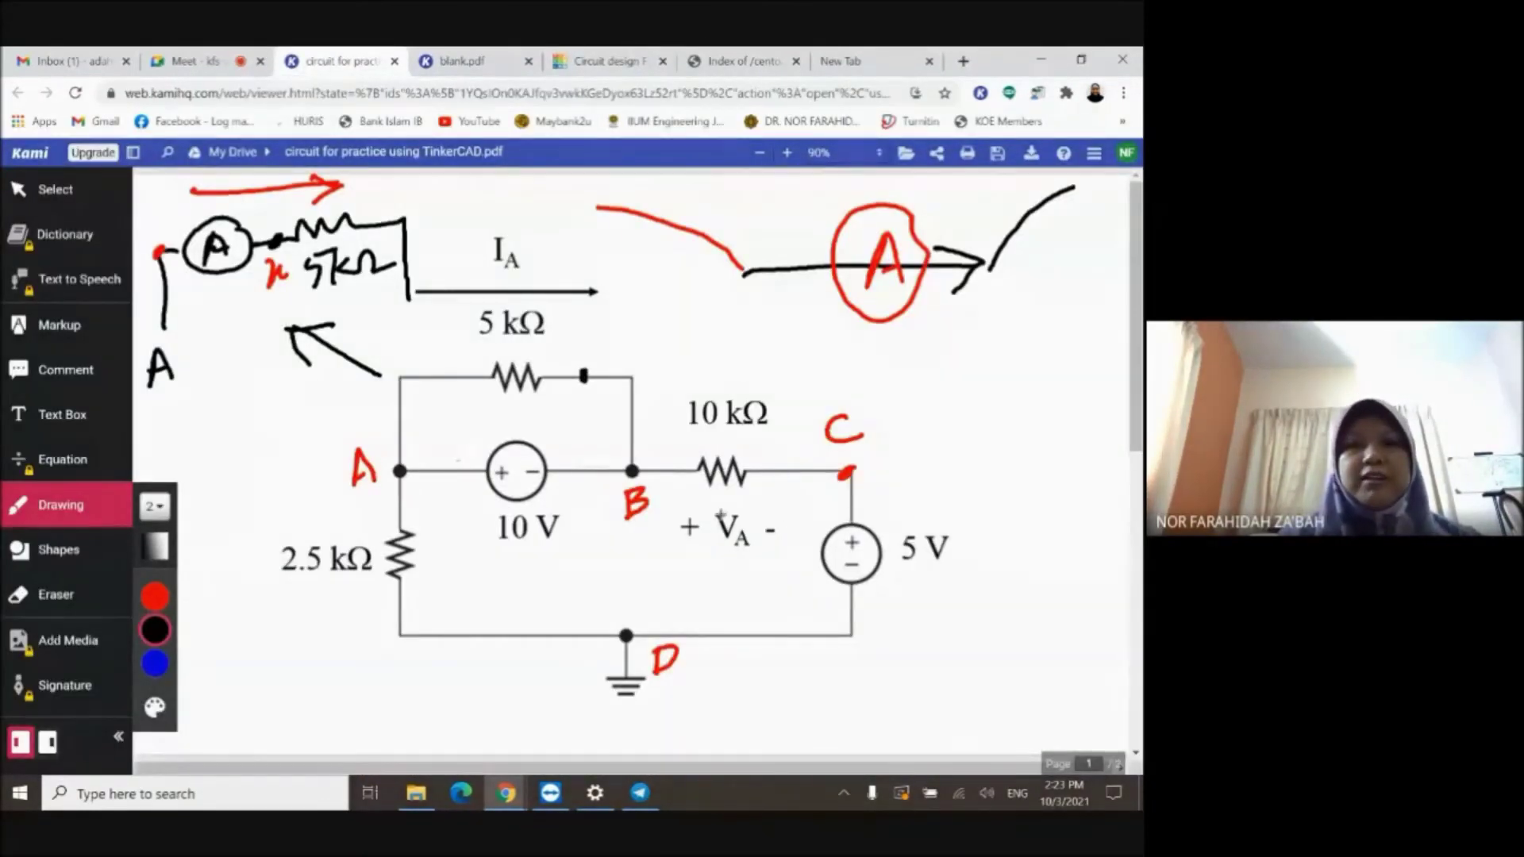
left_click(61, 596)
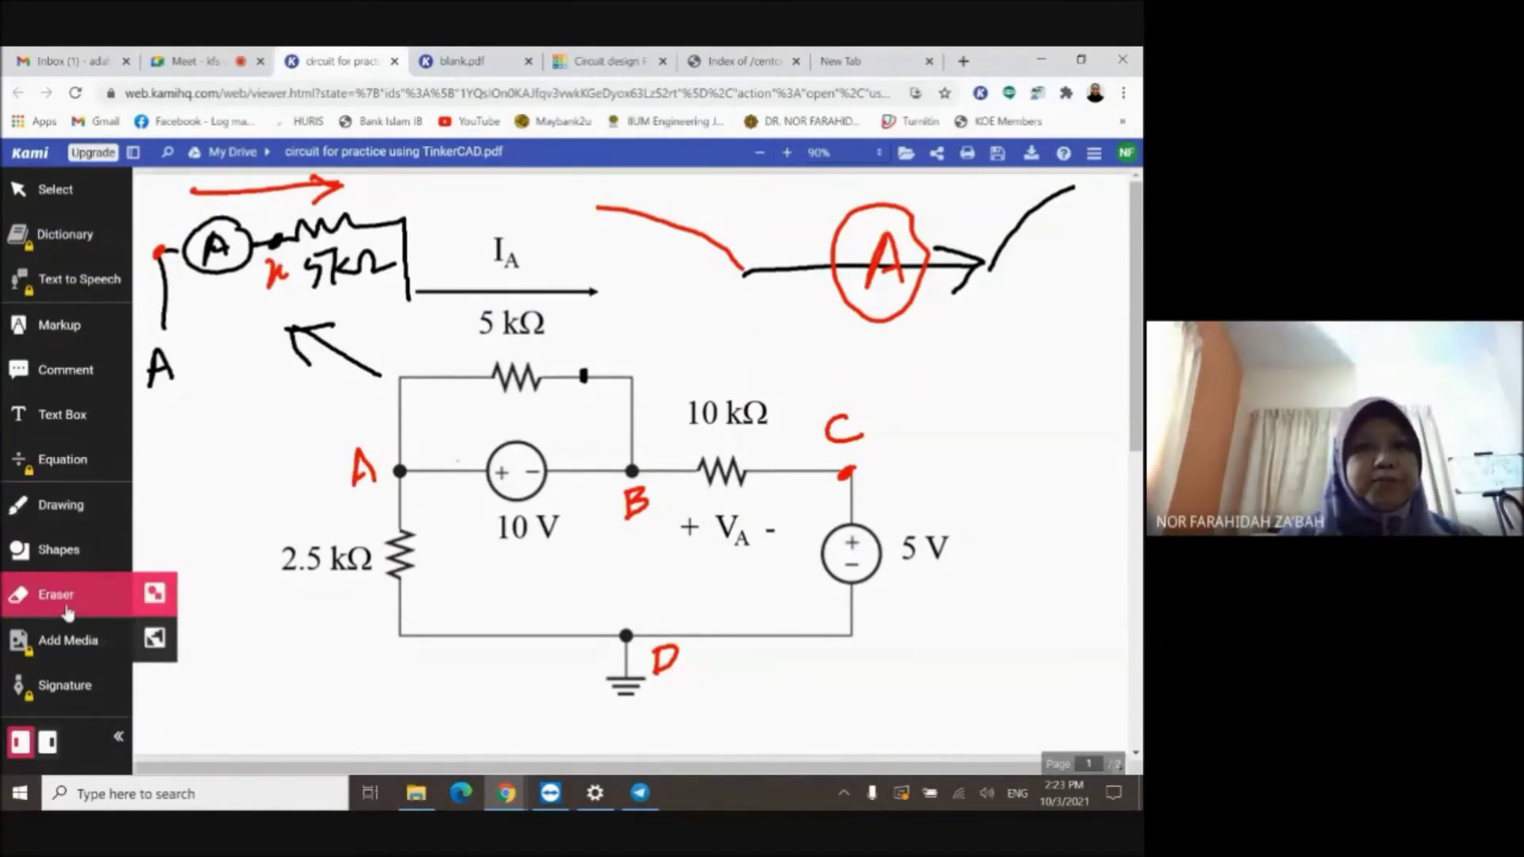
left_click(63, 512)
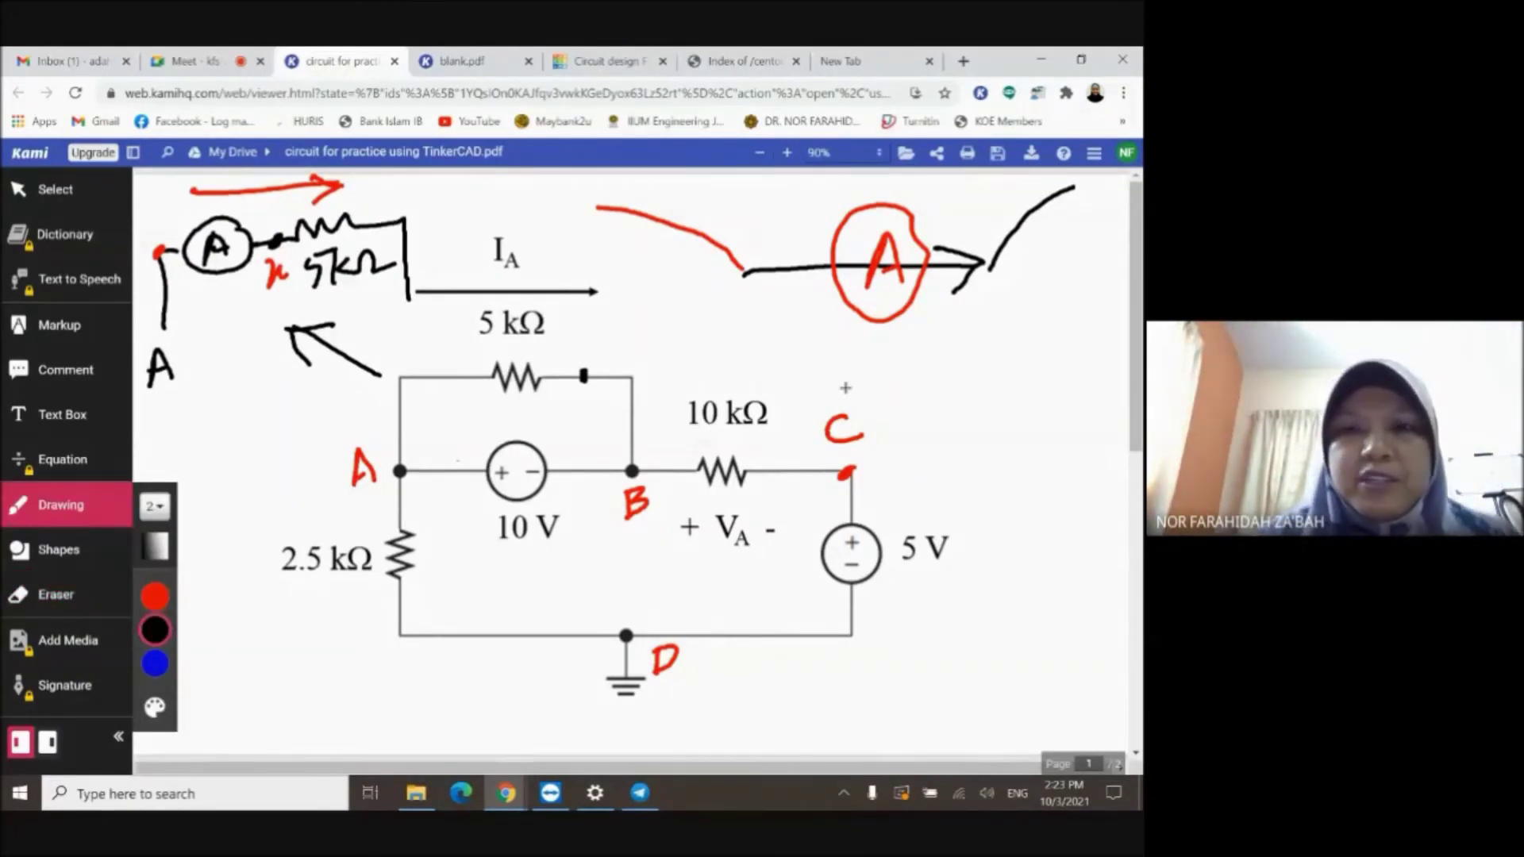
left_click_drag(665, 466, 670, 355)
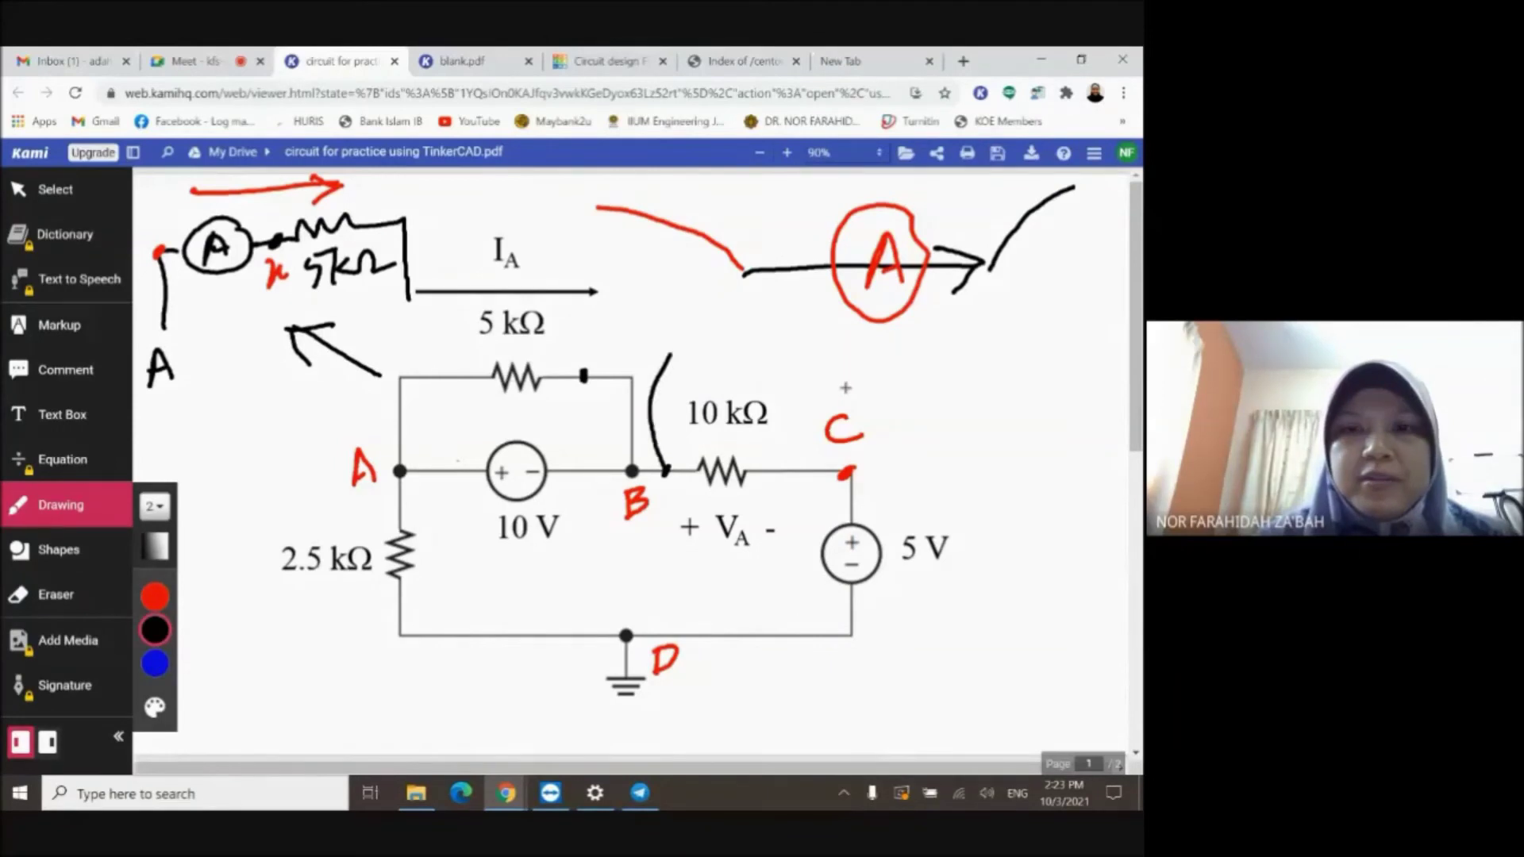
mouse_move(795, 471)
left_mouse_down()
mouse_move(738, 319)
mouse_move(746, 373)
mouse_move(722, 332)
left_mouse_up()
Redraw the voltmeter's node B lead in red, and annotate in red with a circle around VA and +/− signs beside the meter.
key("e")
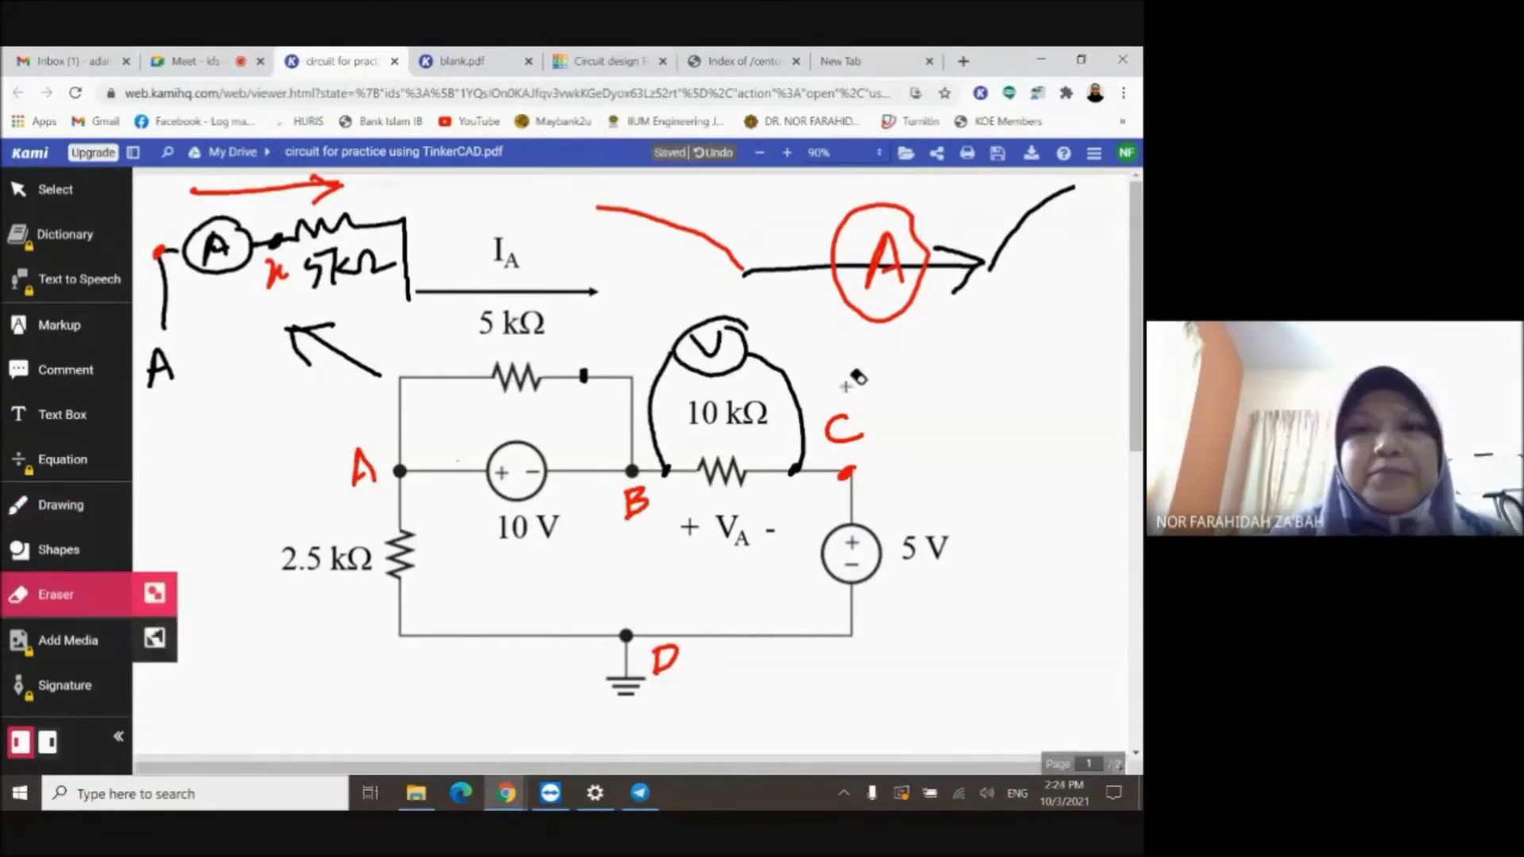
left_click(650, 412)
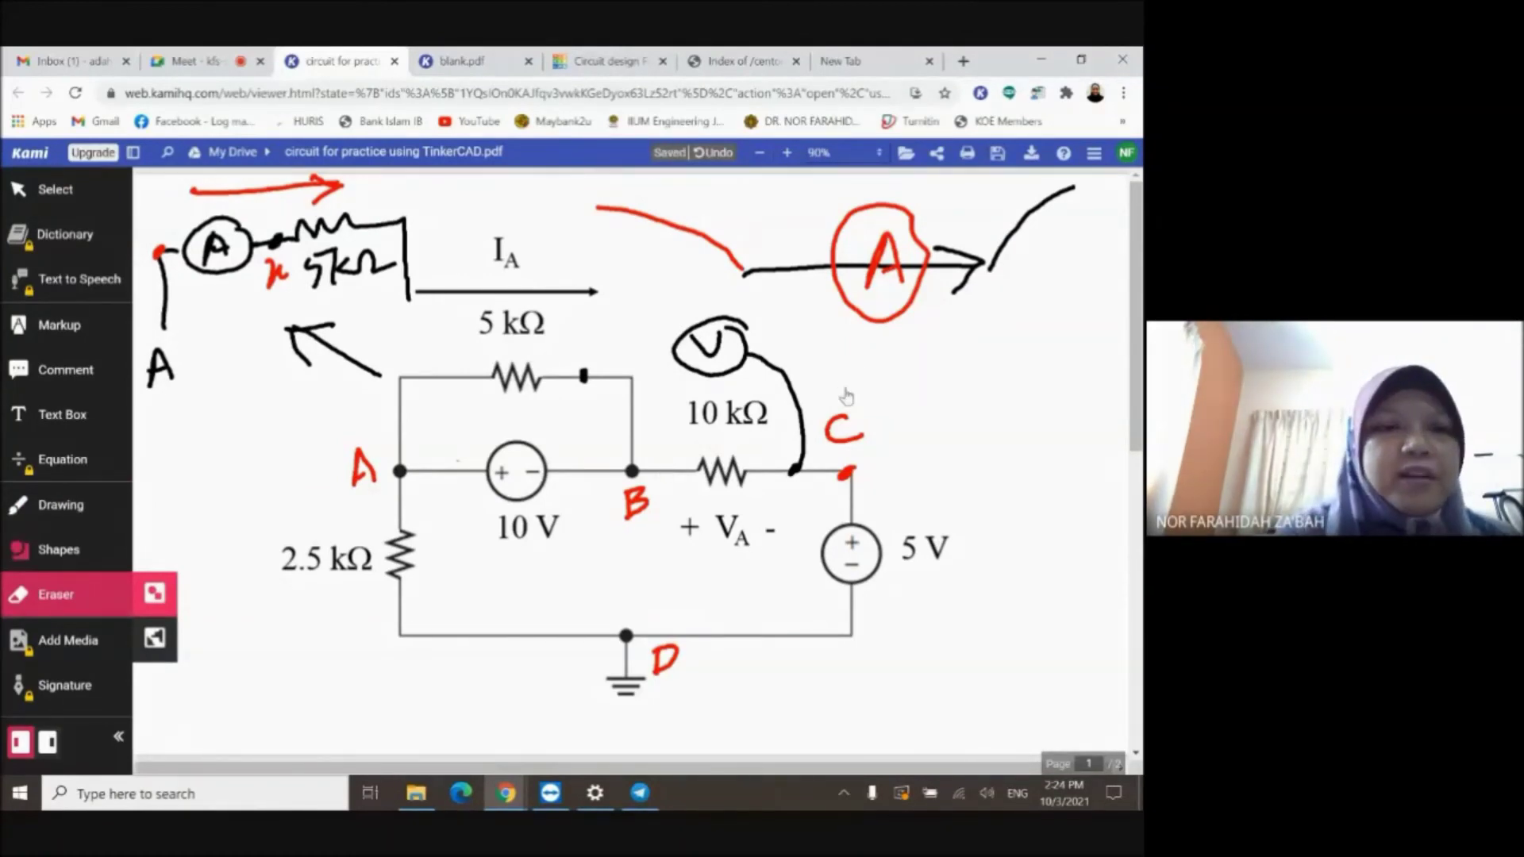
key("d")
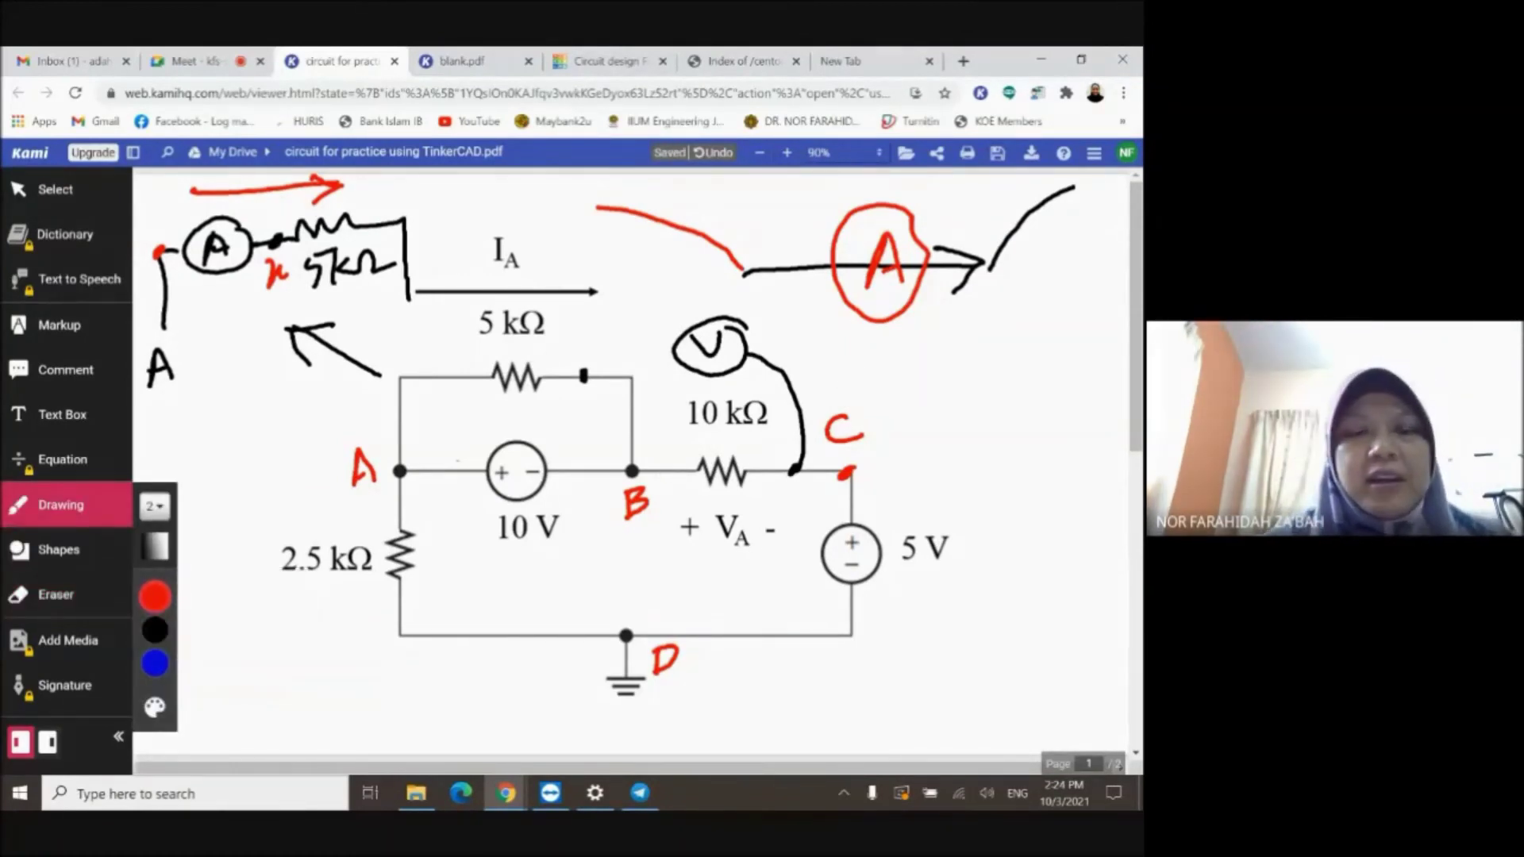
mouse_move(676, 359)
left_mouse_down()
mouse_move(655, 429)
mouse_move(664, 470)
mouse_move(782, 571)
mouse_move(662, 532)
mouse_move(668, 508)
left_mouse_up()
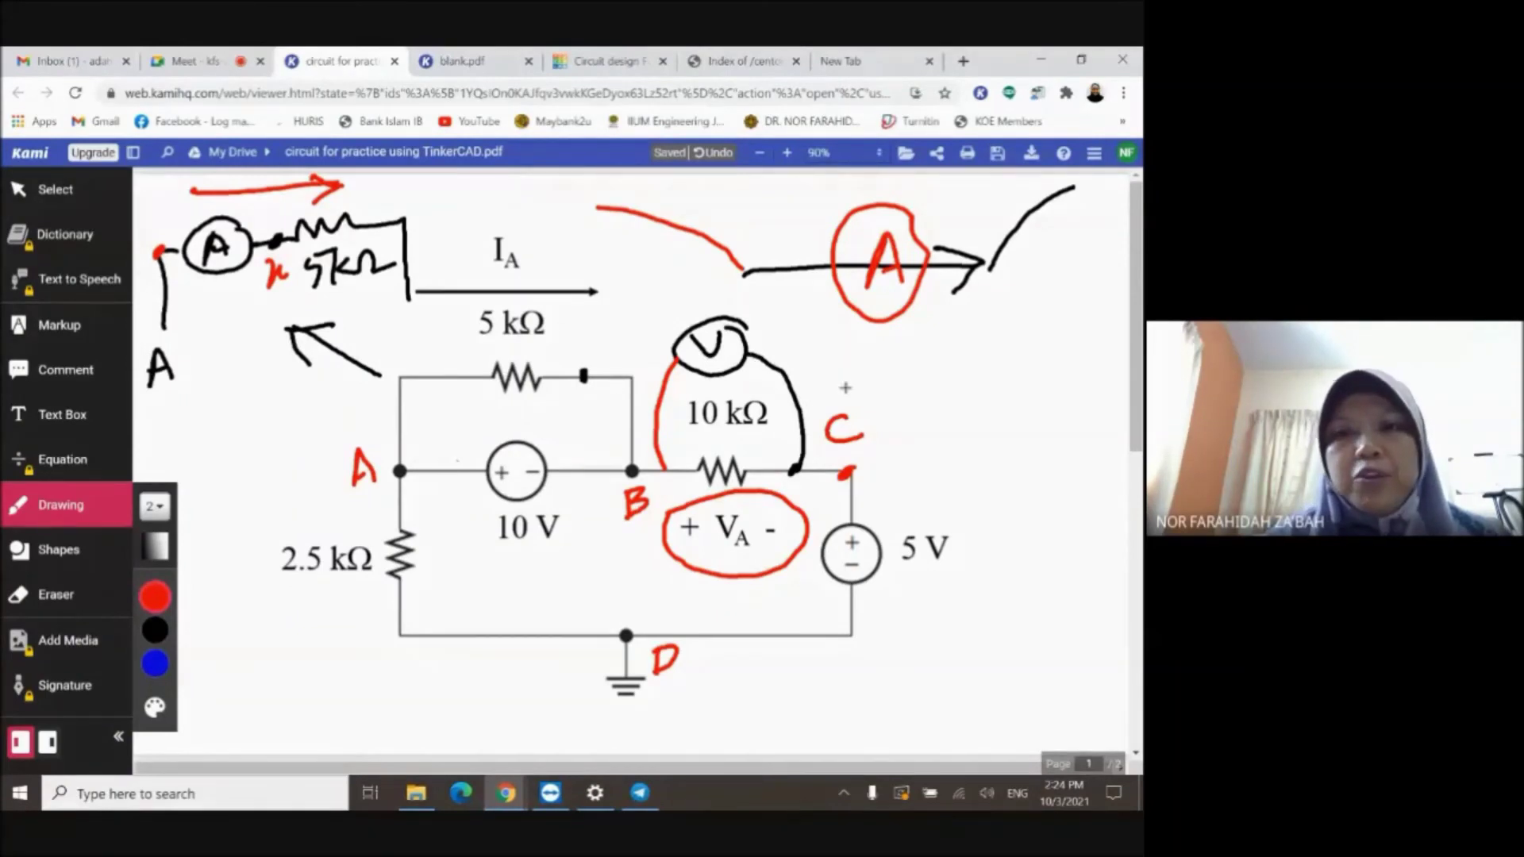
mouse_move(653, 322)
left_mouse_down()
mouse_move(647, 349)
mouse_move(658, 335)
left_mouse_up()
left_click_drag(763, 332, 776, 330)
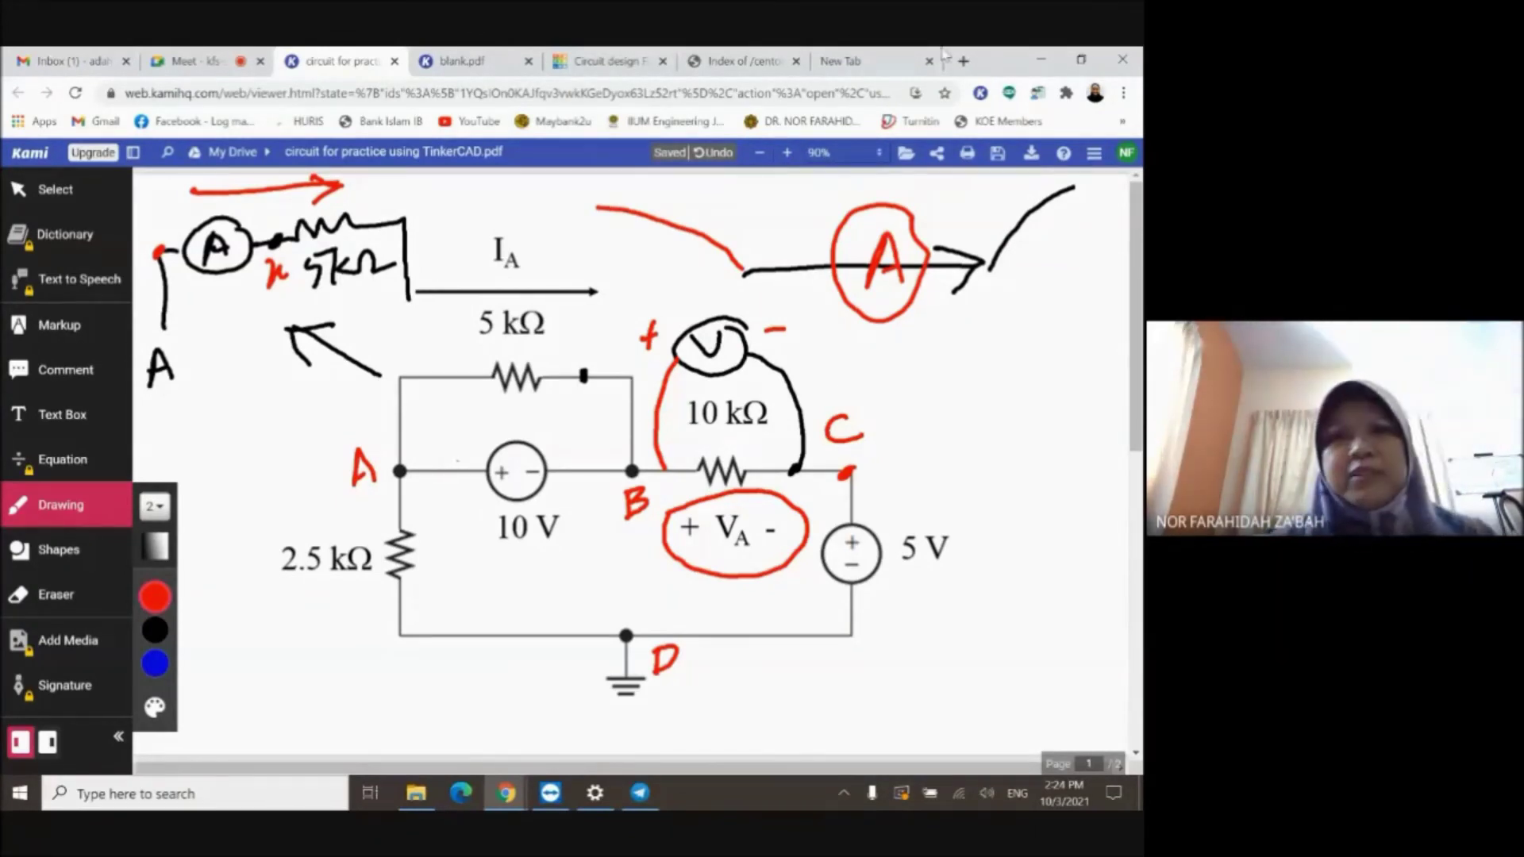
Back in Tinkercad, place a second multimeter above the second power supply, keeping its mode at Voltage.
left_click(585, 64)
left_click_drag(978, 365, 784, 362)
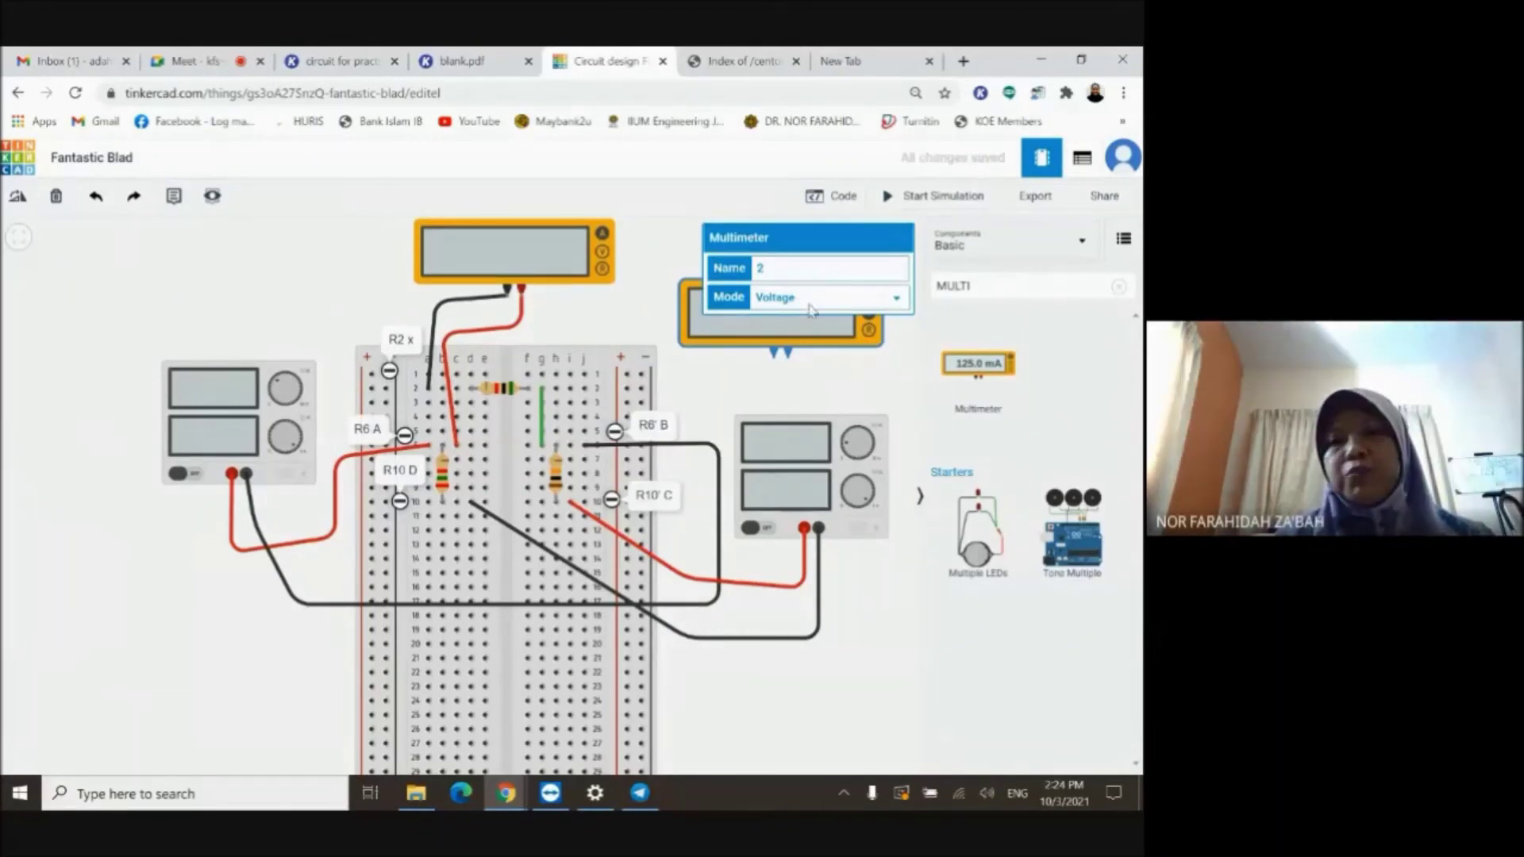
left_click(850, 380)
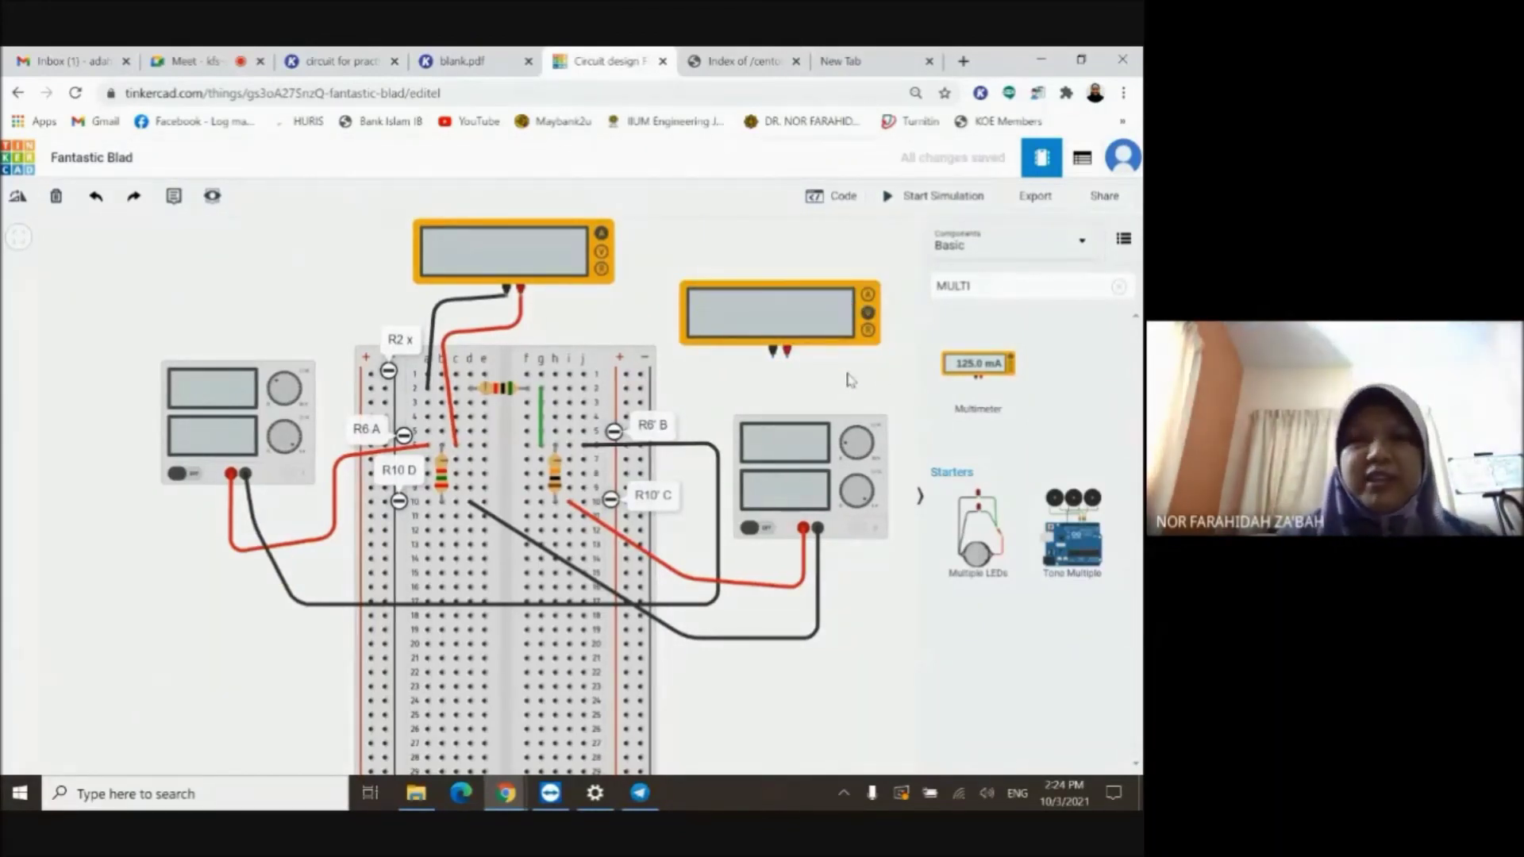
Wire the voltmeter's positive terminal to row 6, column i (node B) and colour the wire red.
left_click(787, 351)
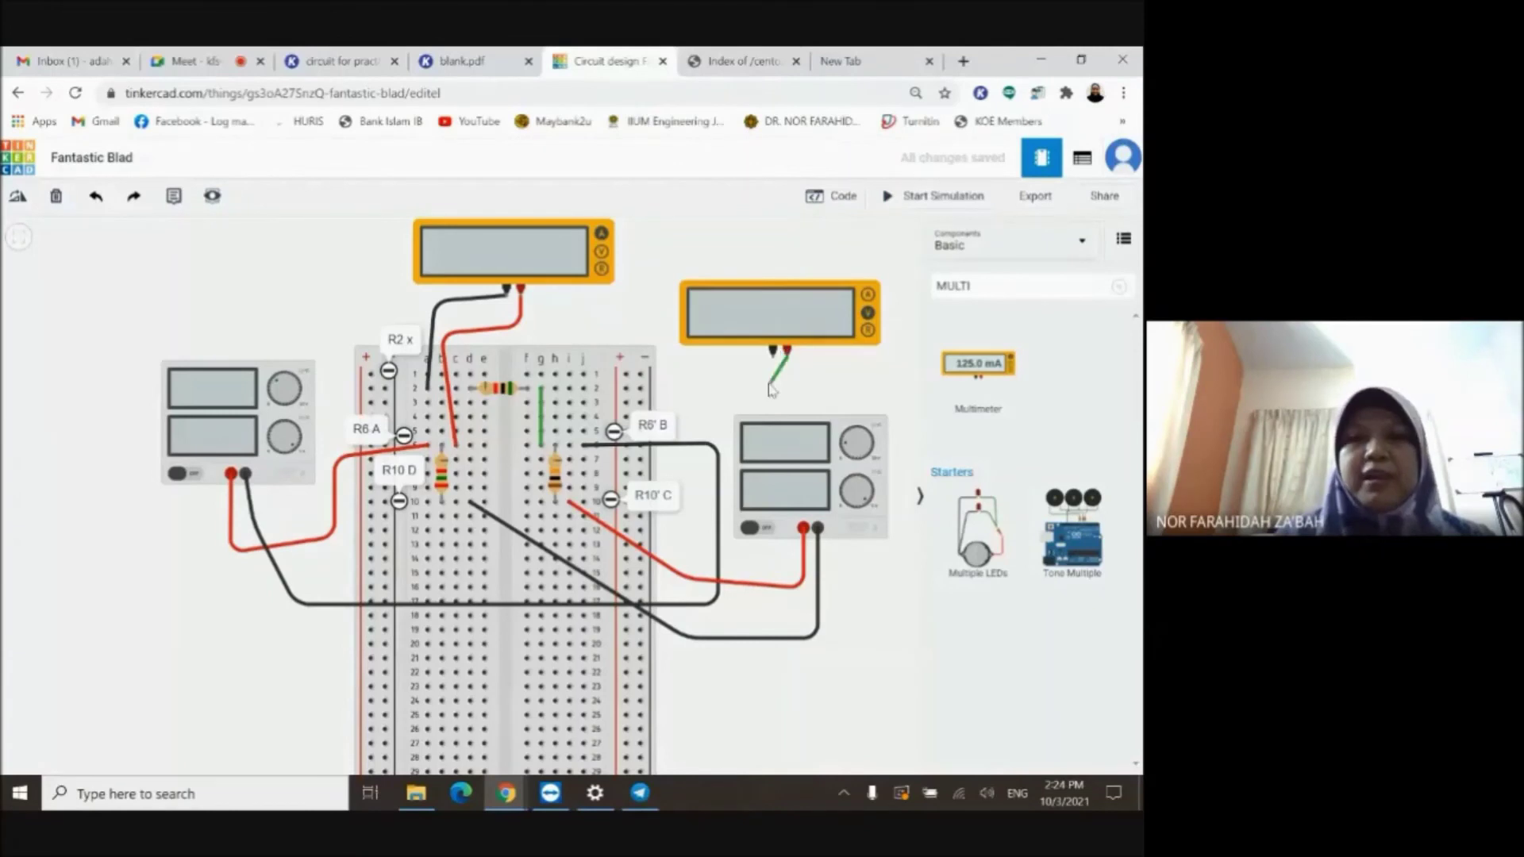
left_click(788, 389)
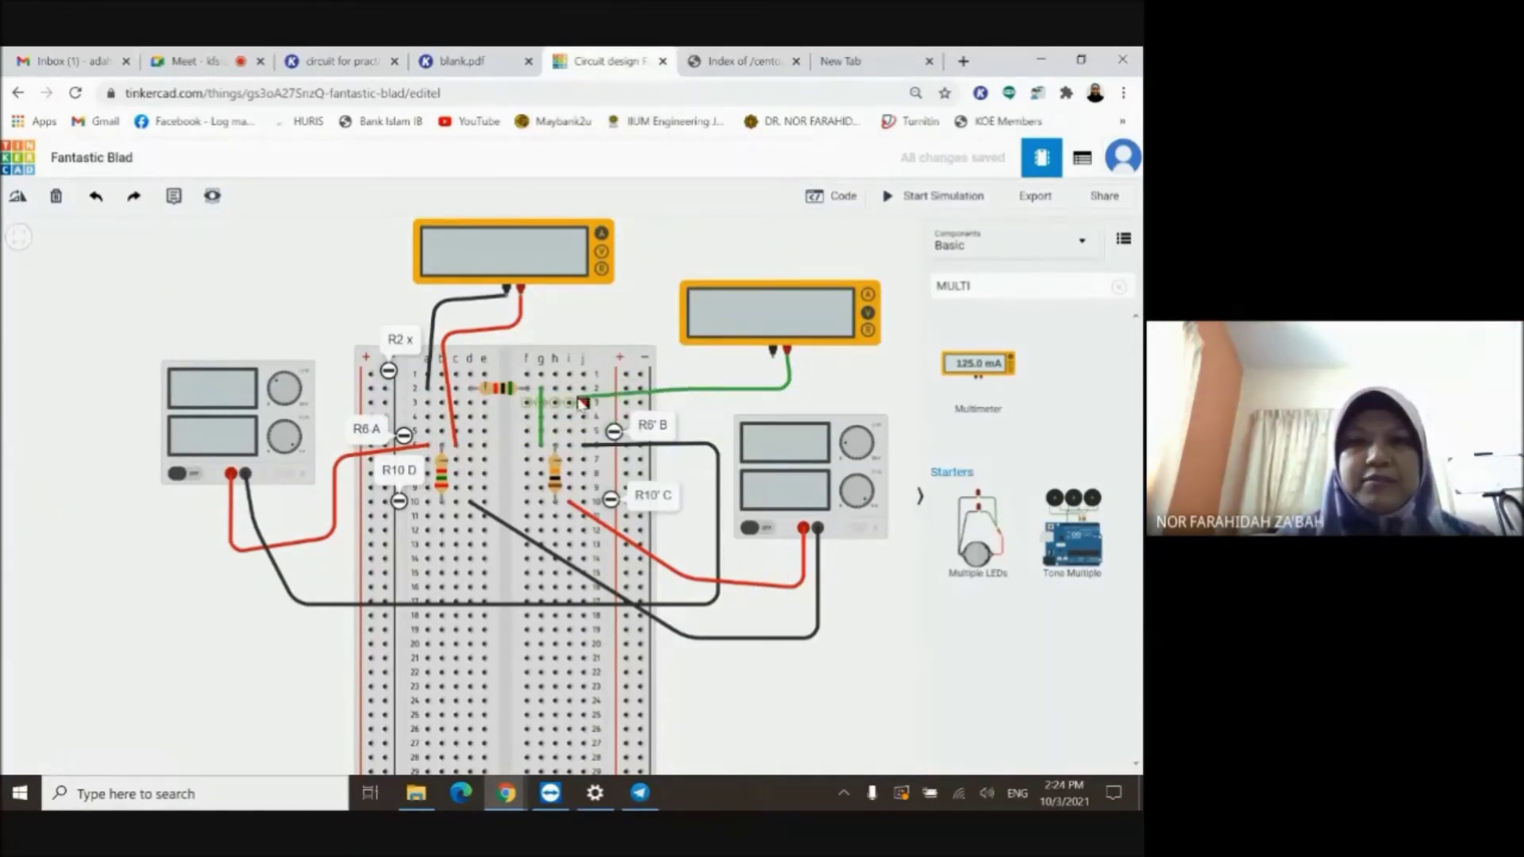
left_click(611, 397)
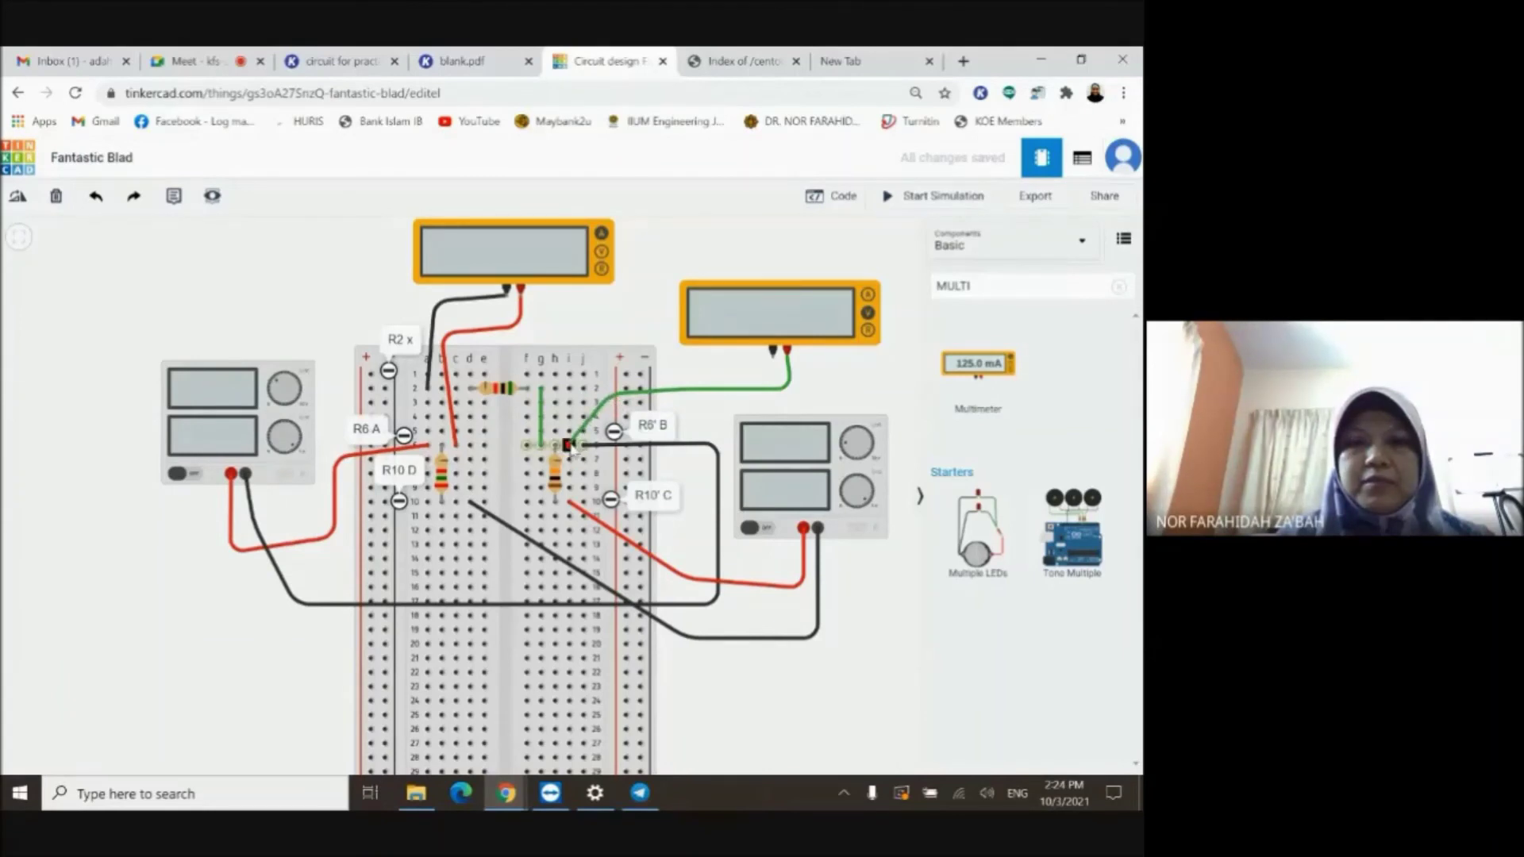
left_click(568, 445)
left_click(825, 269)
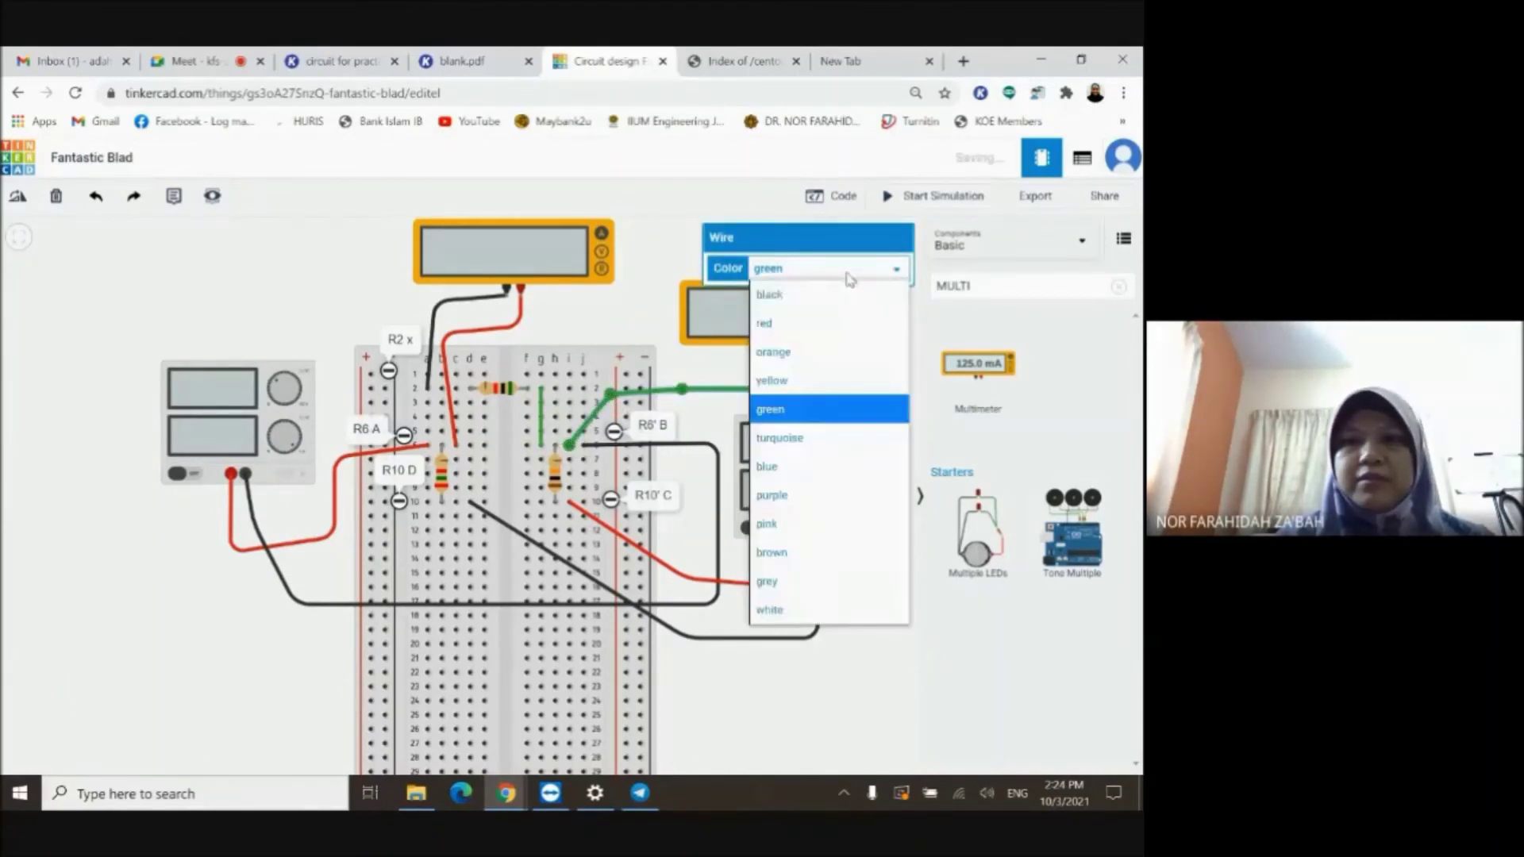
left_click(794, 321)
left_click(865, 379)
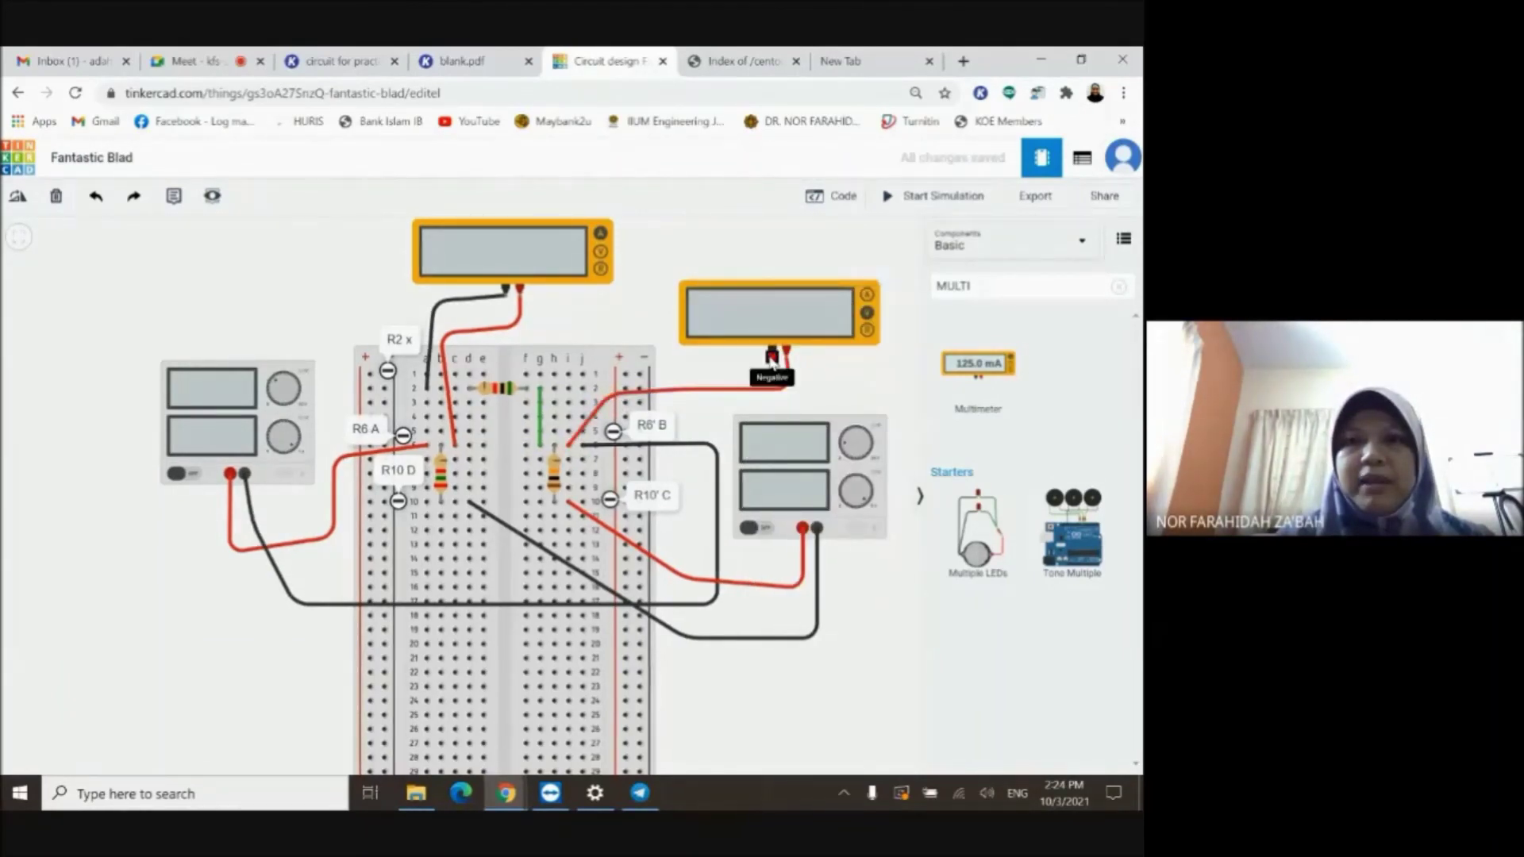
Route a wire from the voltmeter's negative terminal around to row 10, column g (node C) and colour it black.
left_click(748, 369)
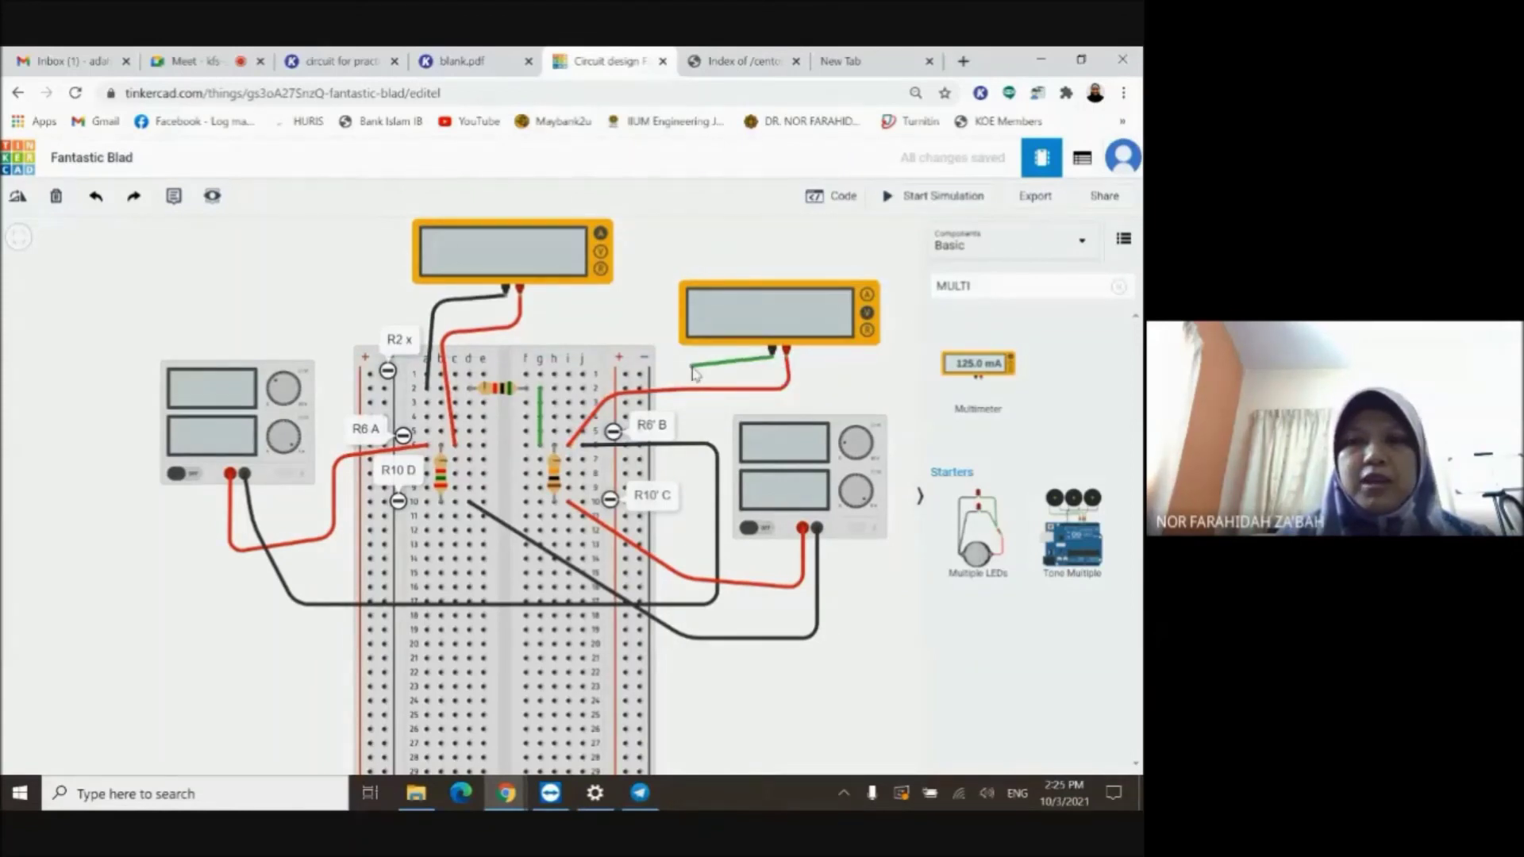
left_click(691, 368)
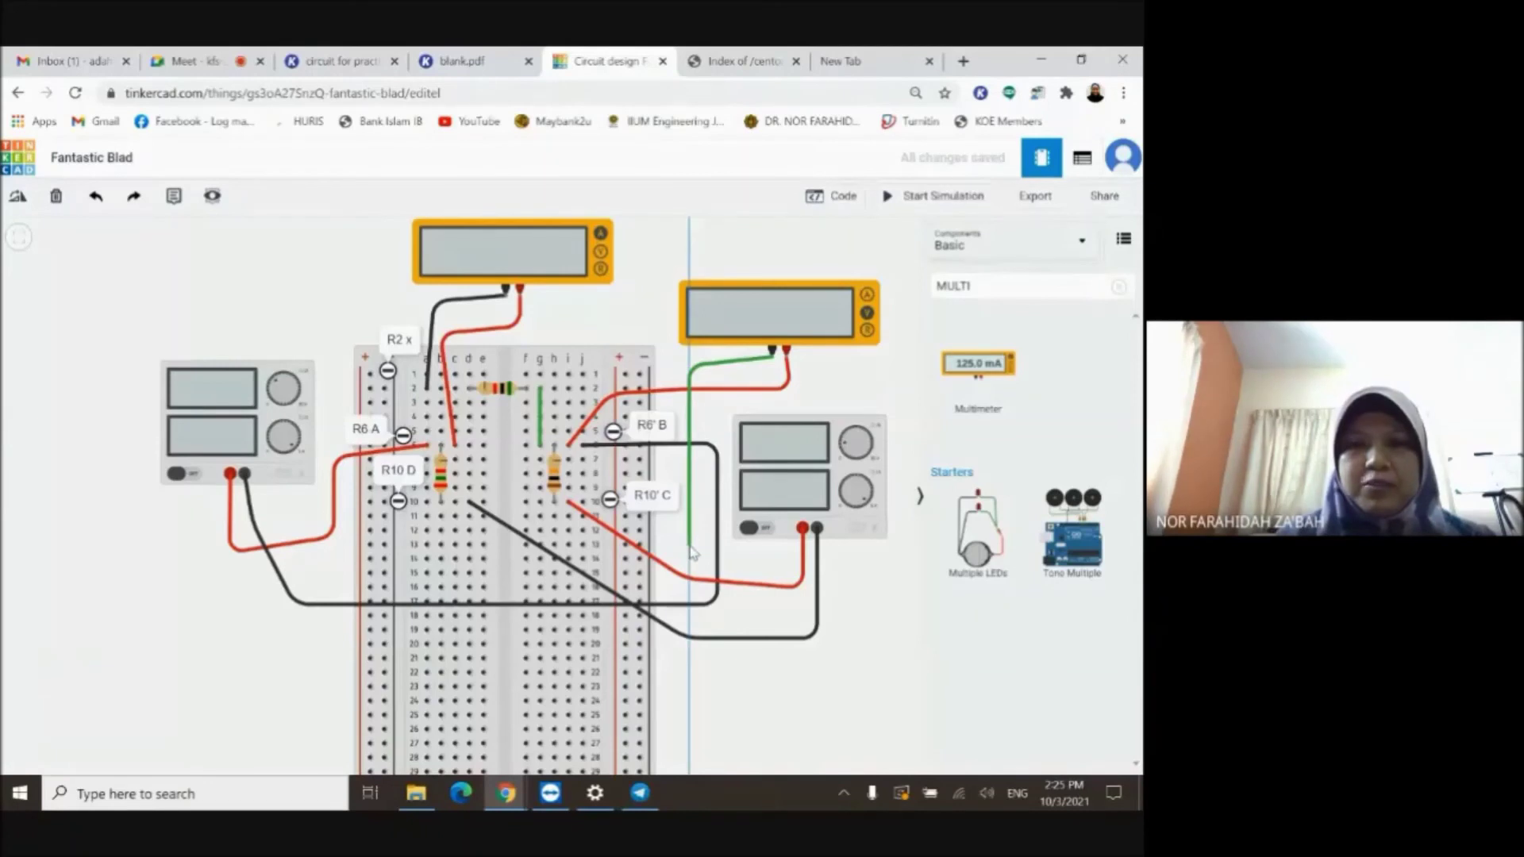
left_click(687, 540)
left_click(661, 588)
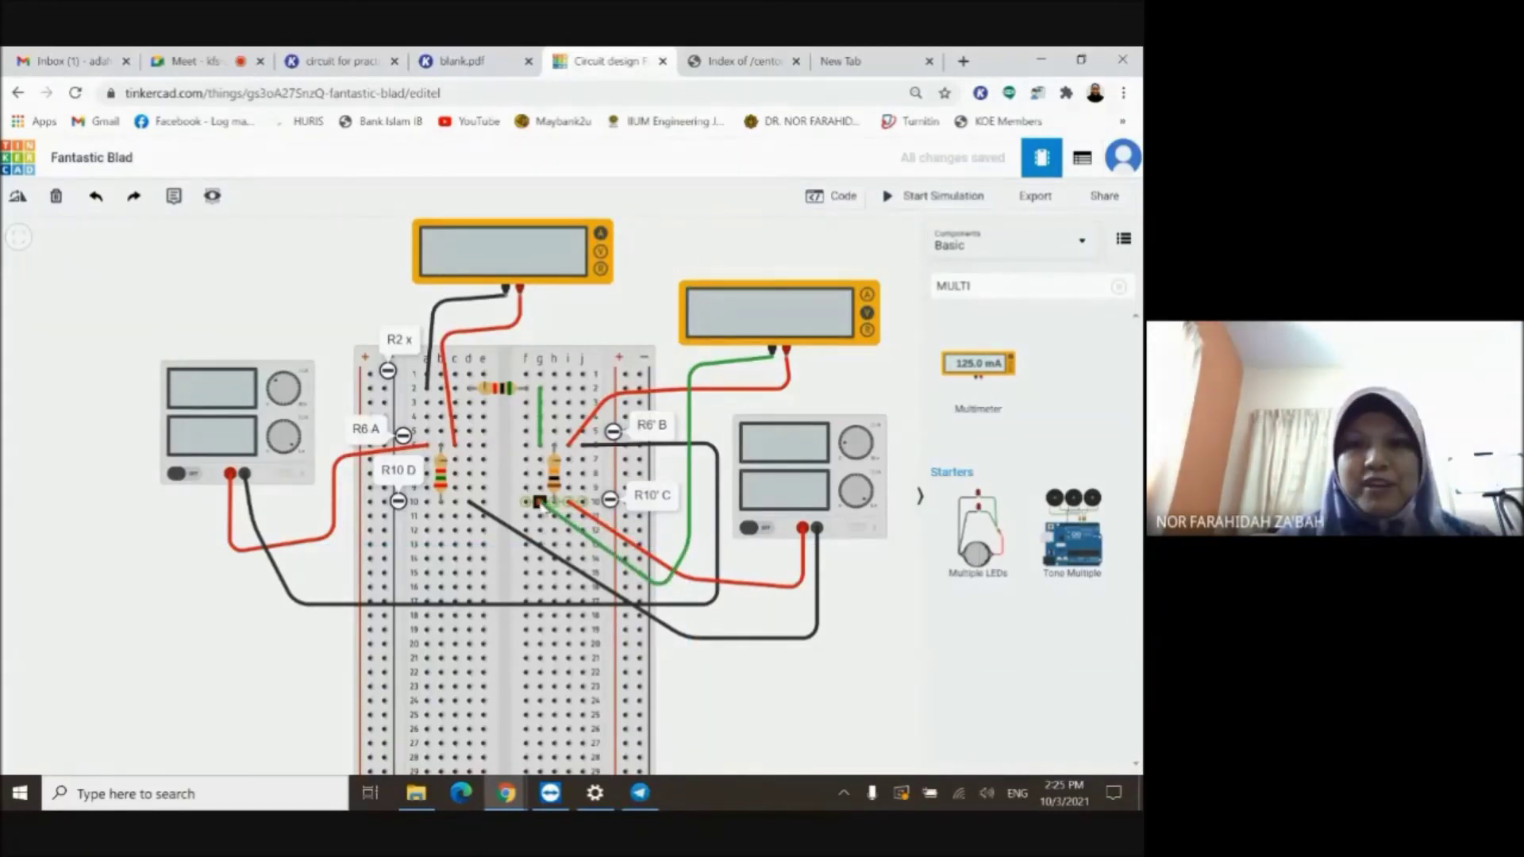
left_click(541, 502)
left_click(821, 273)
left_click(806, 299)
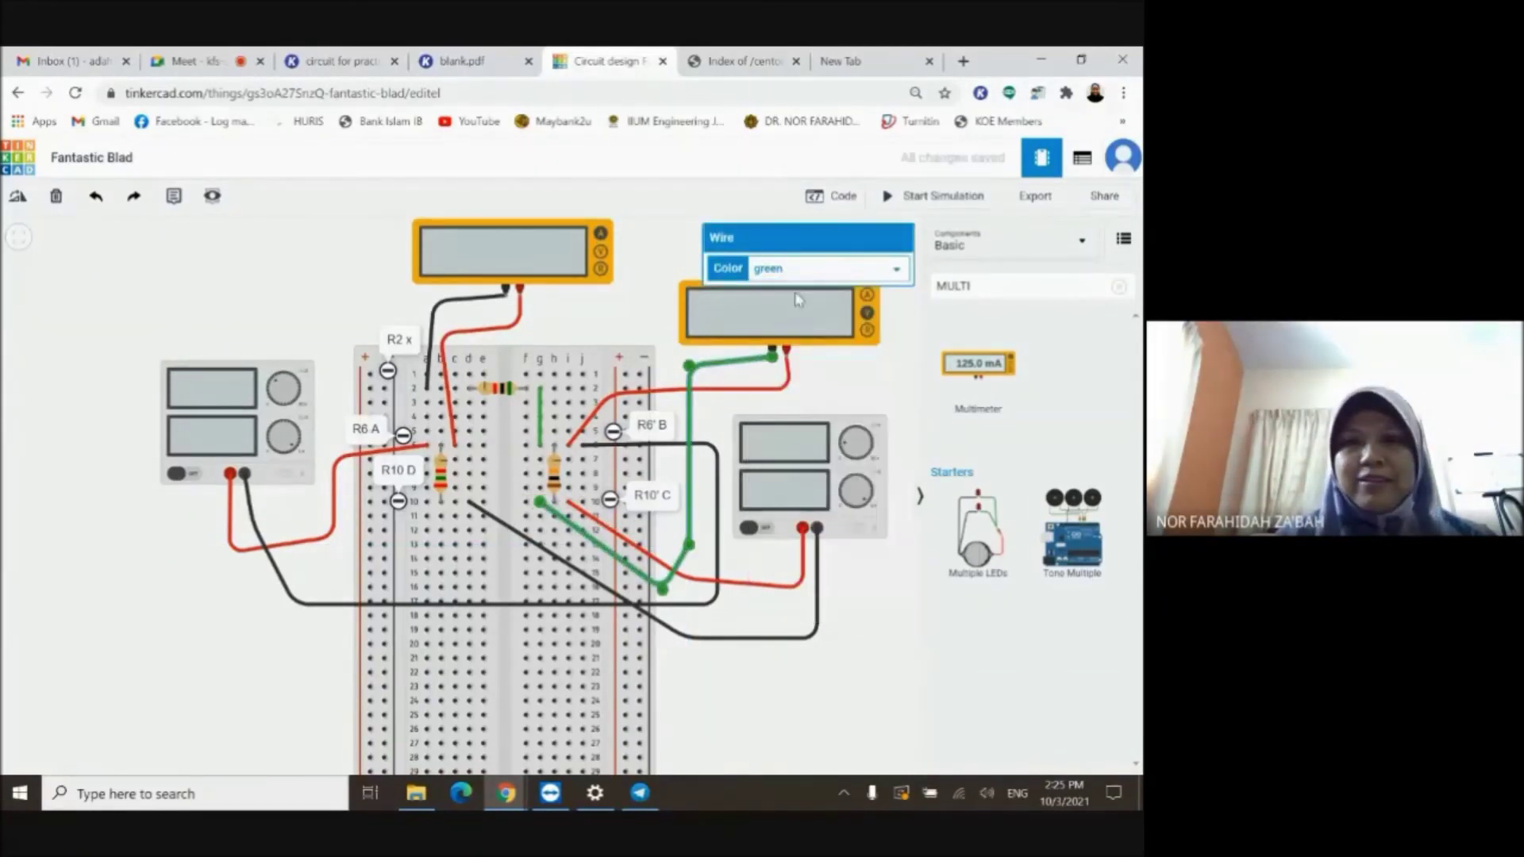
Check the wiring against the Kami schematic, then start the Tinkercad simulation and compare its meter readings with the schematic.
key("ctrl+3")
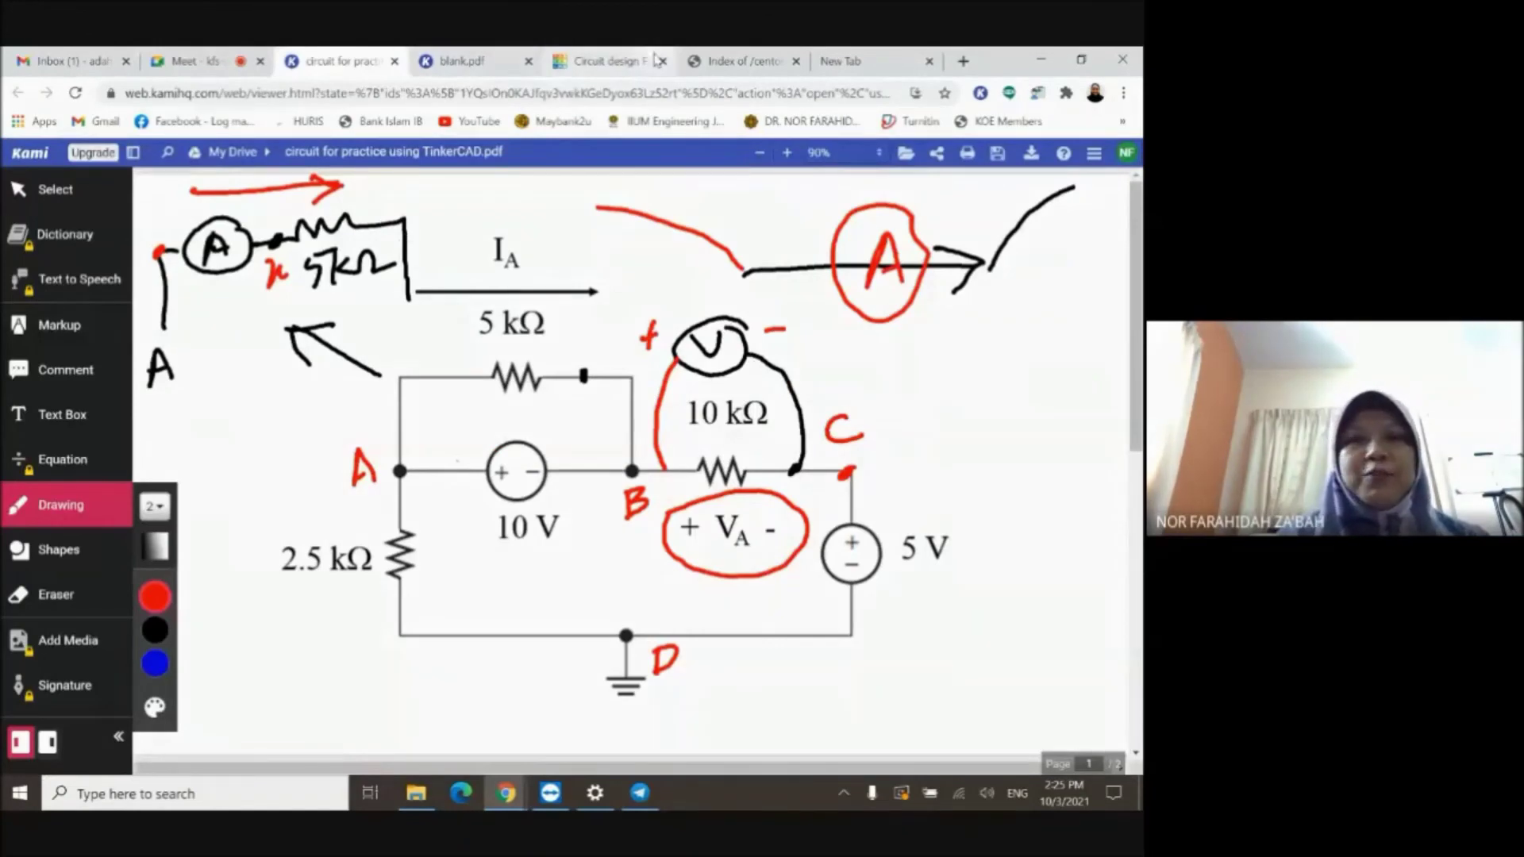
key("ctrl+Tab")
key("ctrl+Tab")
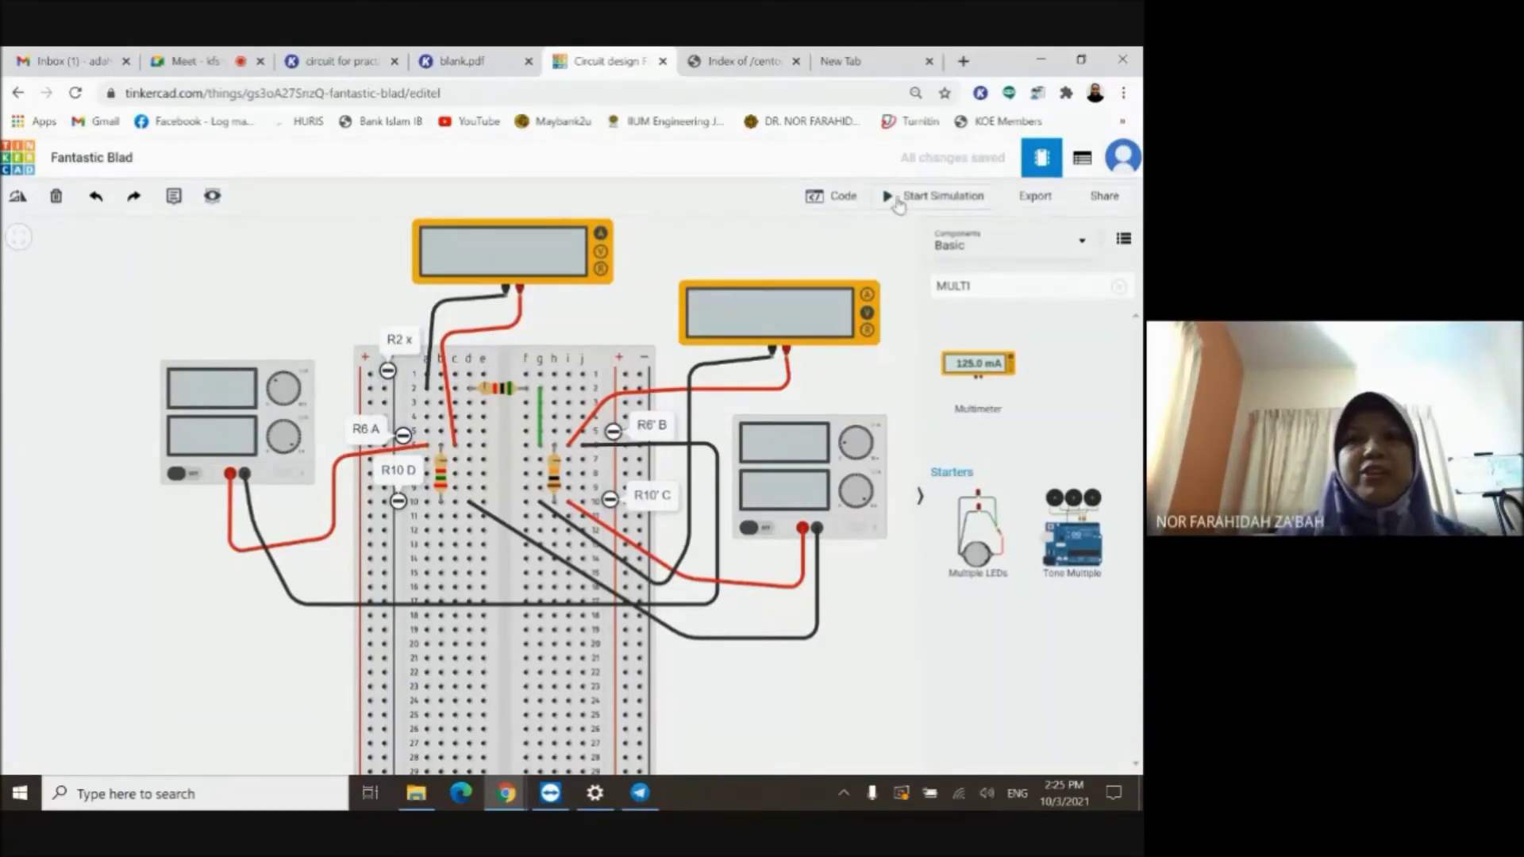
left_click(933, 196)
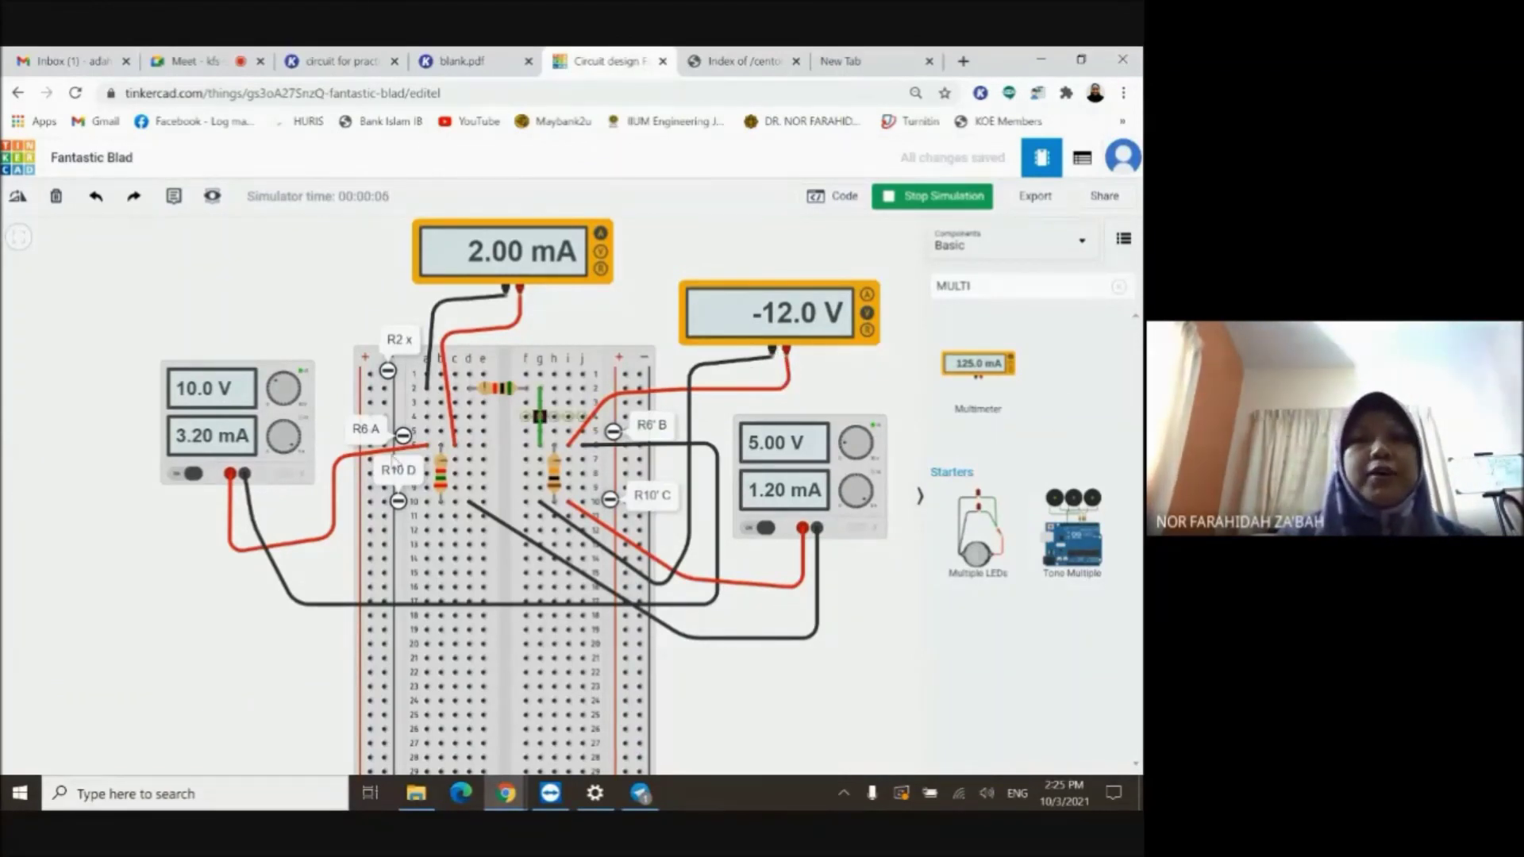
left_click(340, 61)
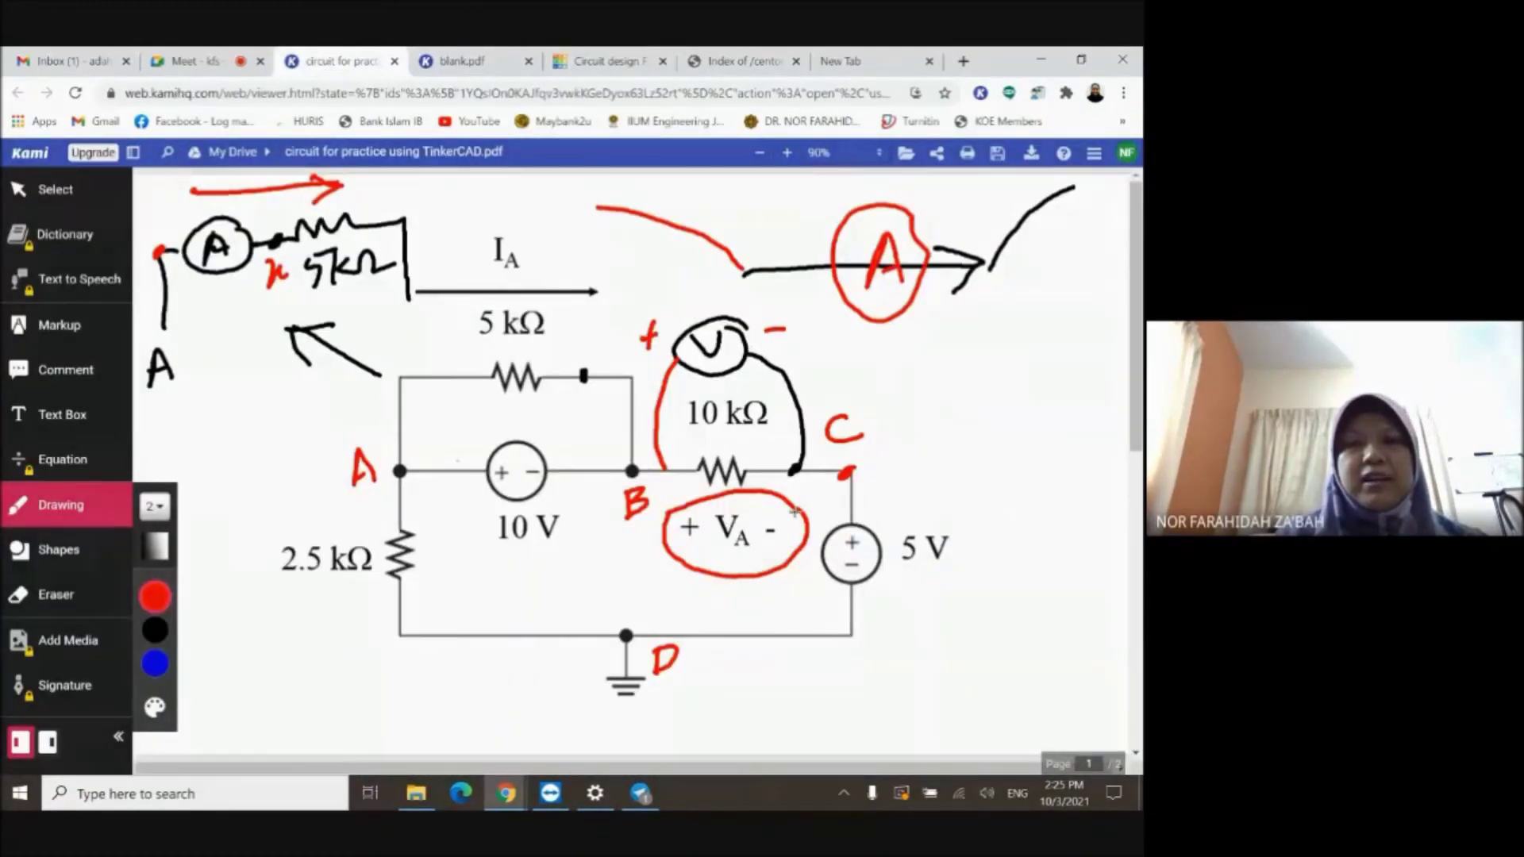
left_click(607, 62)
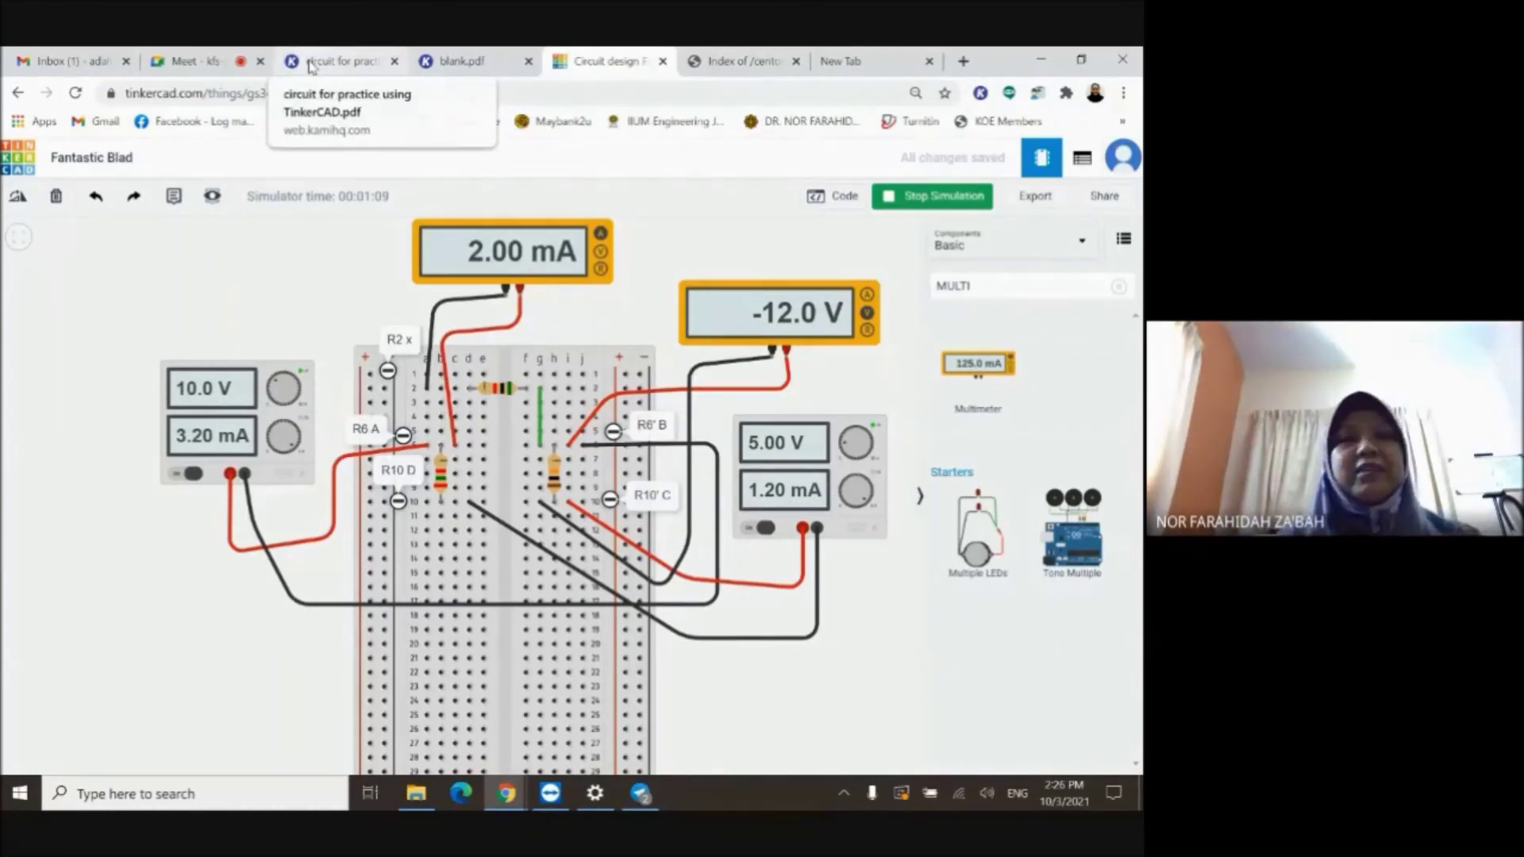
In Kami, erase the circle around VA and the black point after the 5 kΩ resistor, then mark that resistor's polarity in red.
left_click(357, 64)
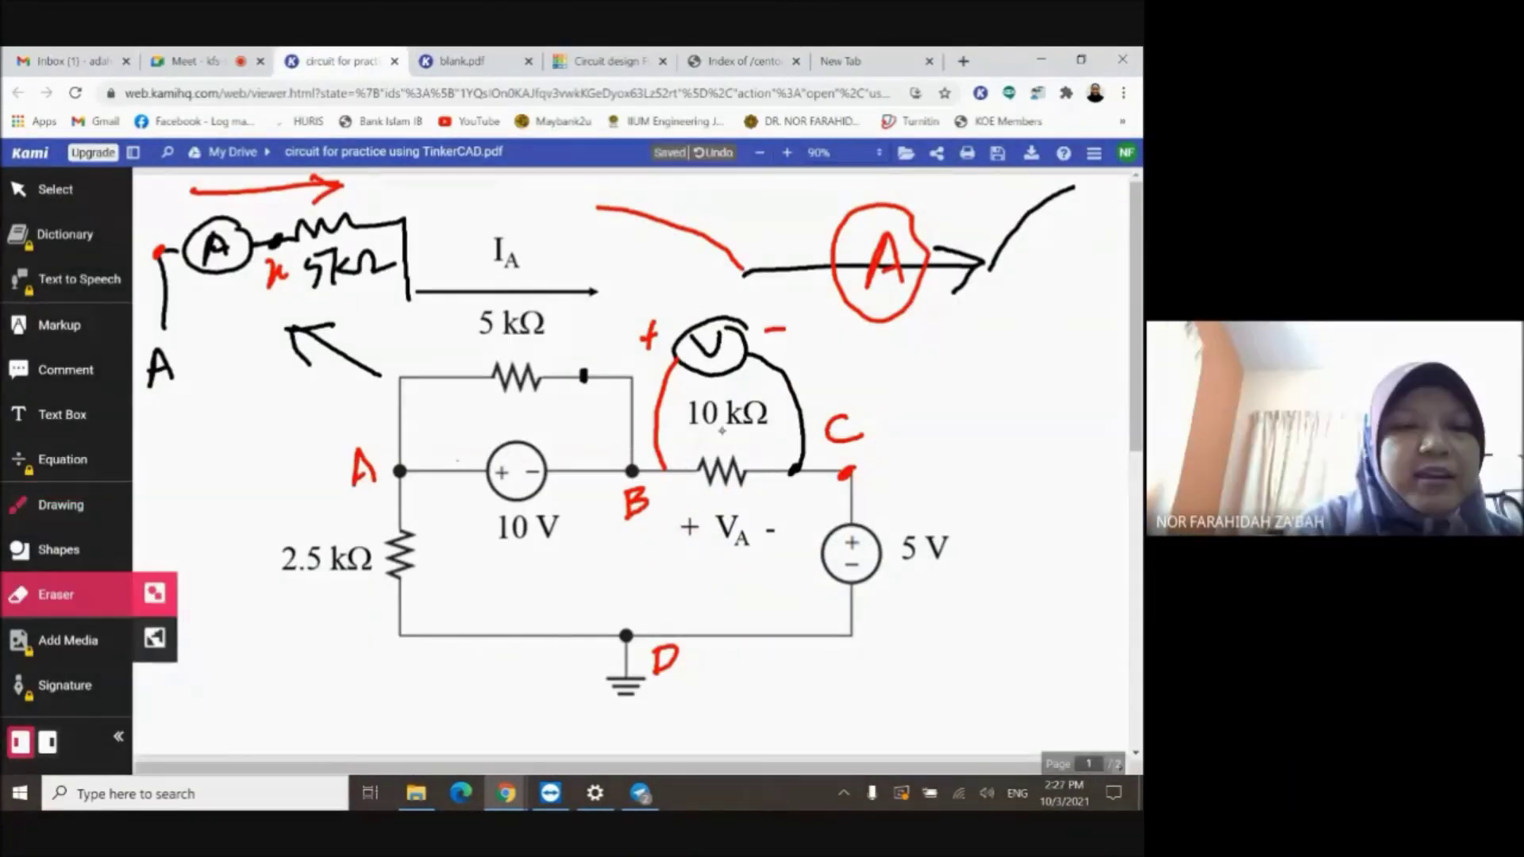
left_click(60, 506)
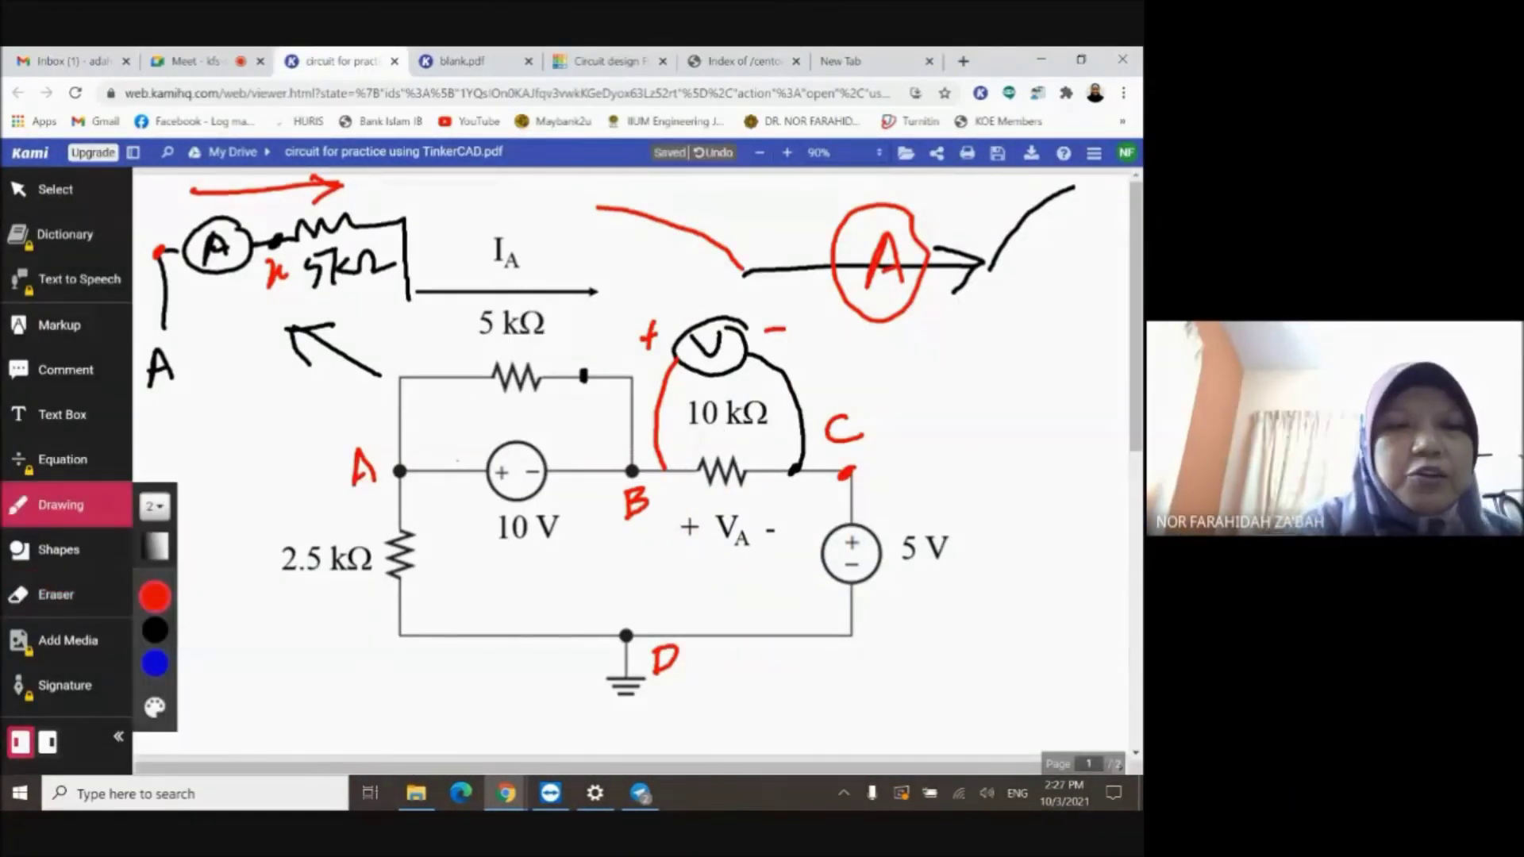
left_click_drag(601, 310, 618, 296)
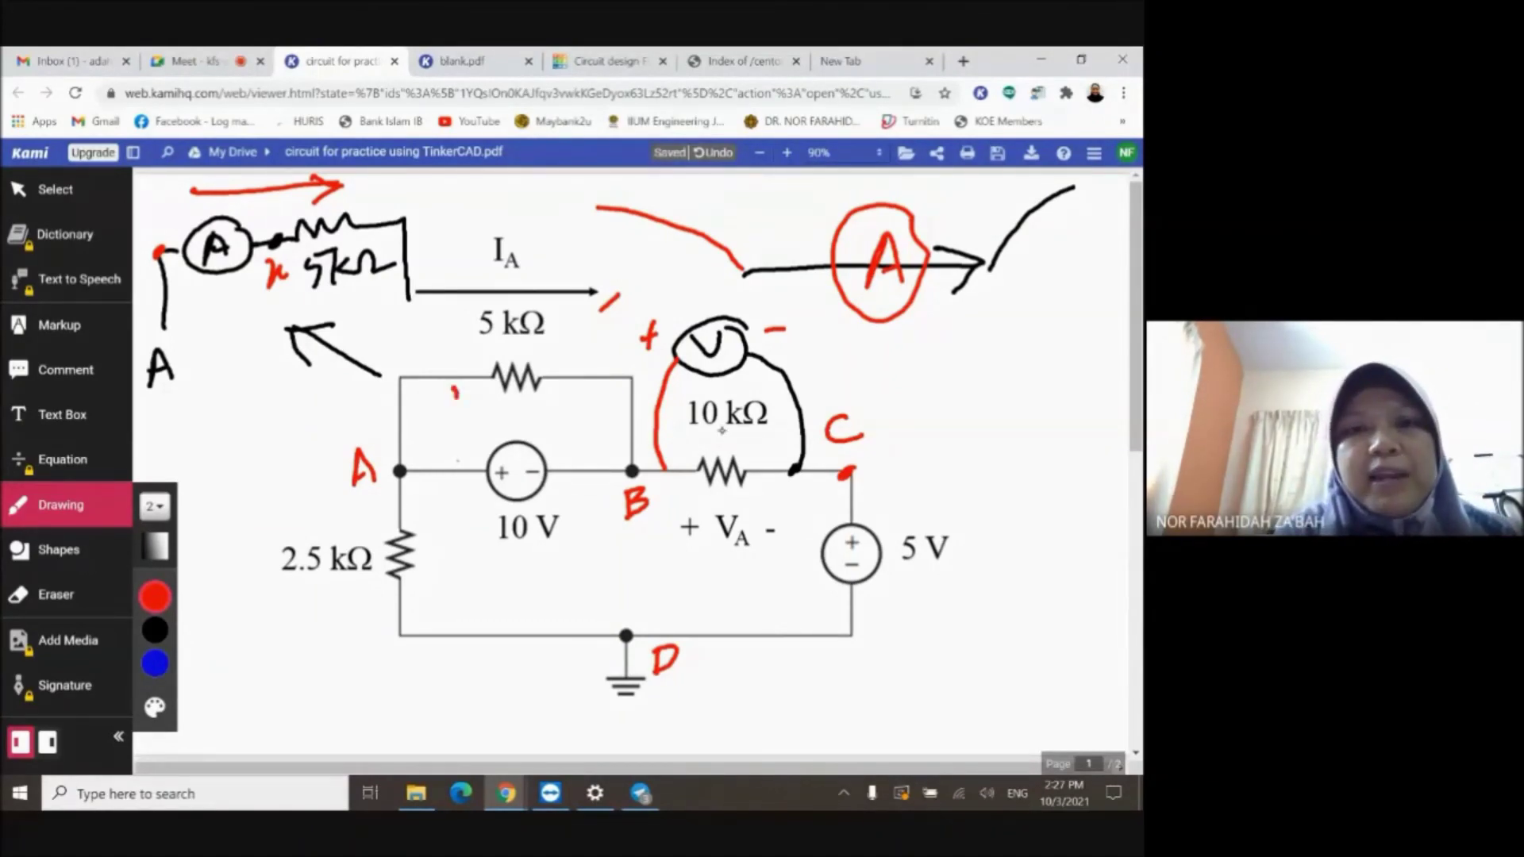
left_click_drag(446, 396, 573, 392)
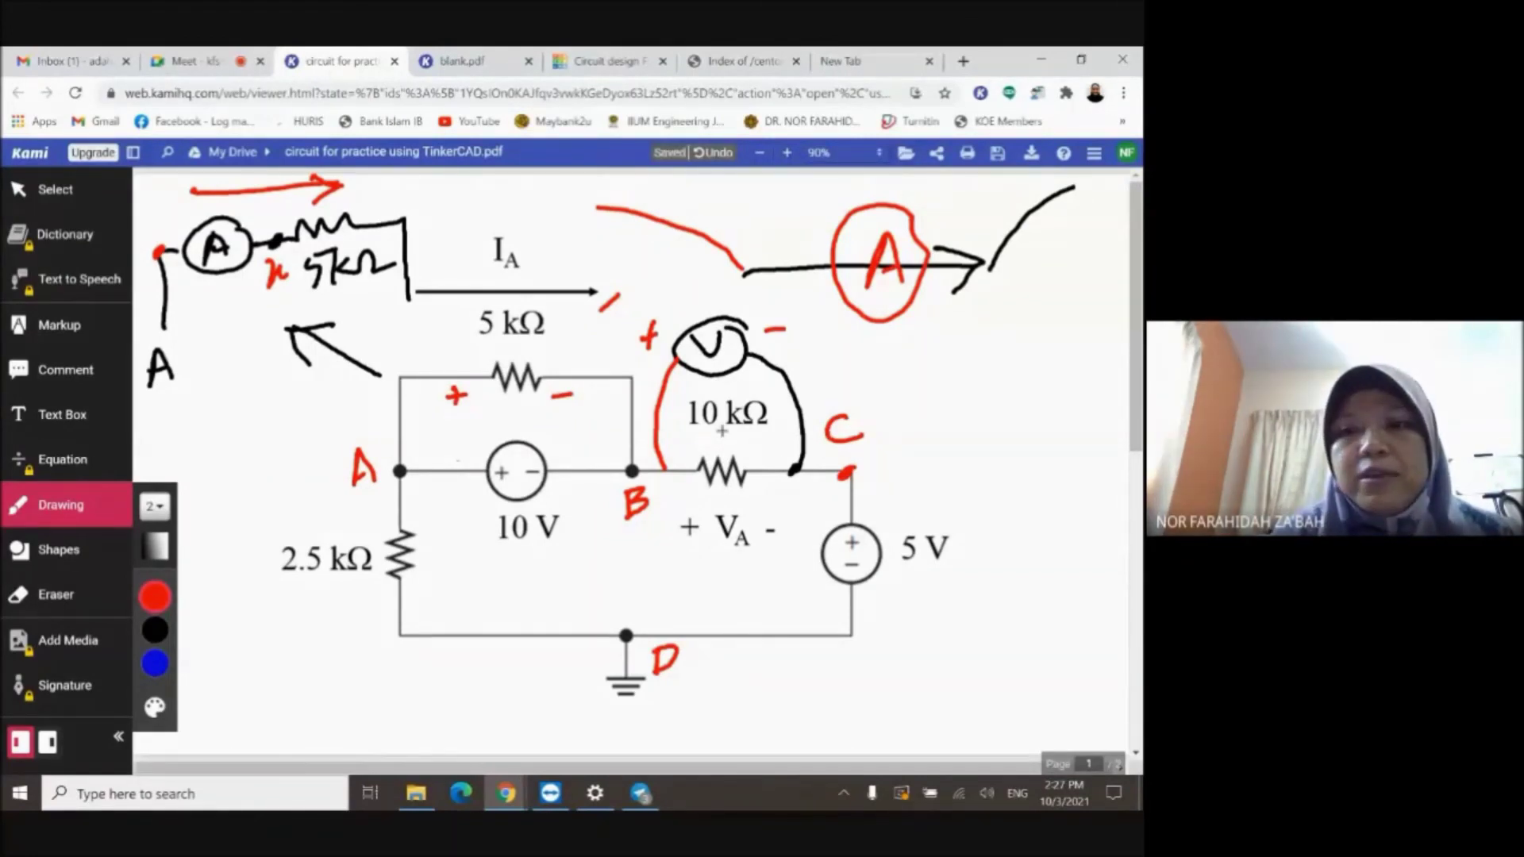
Draw a red current arrow from the 5 V source towards the 10 kΩ resistor with its polarity signs, and double-underline VA.
left_click_drag(871, 596, 884, 586)
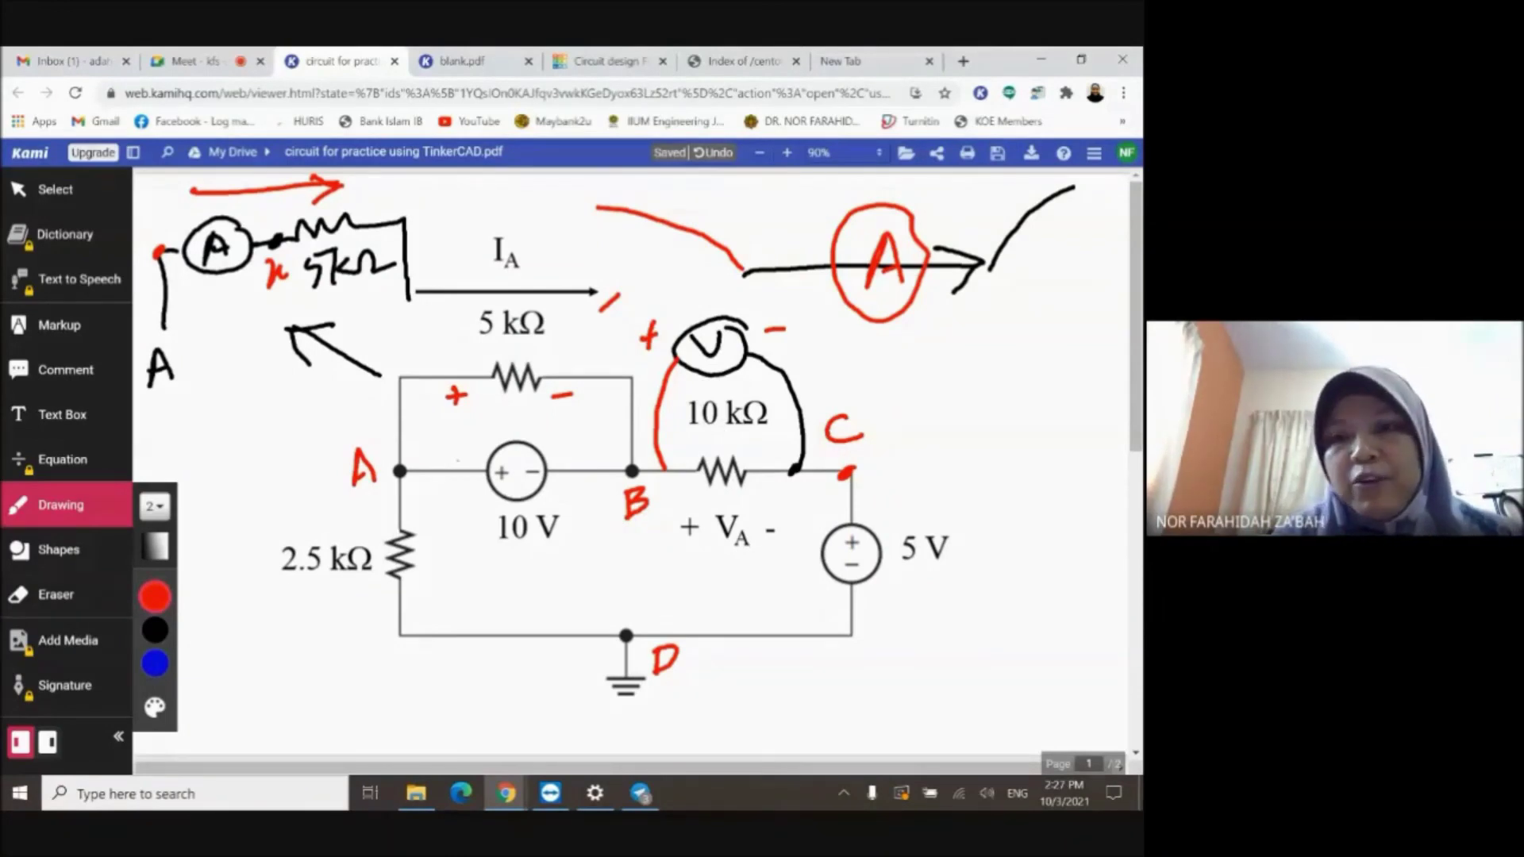
mouse_move(824, 493)
left_mouse_down()
mouse_move(746, 492)
mouse_move(768, 482)
mouse_move(765, 503)
left_mouse_up()
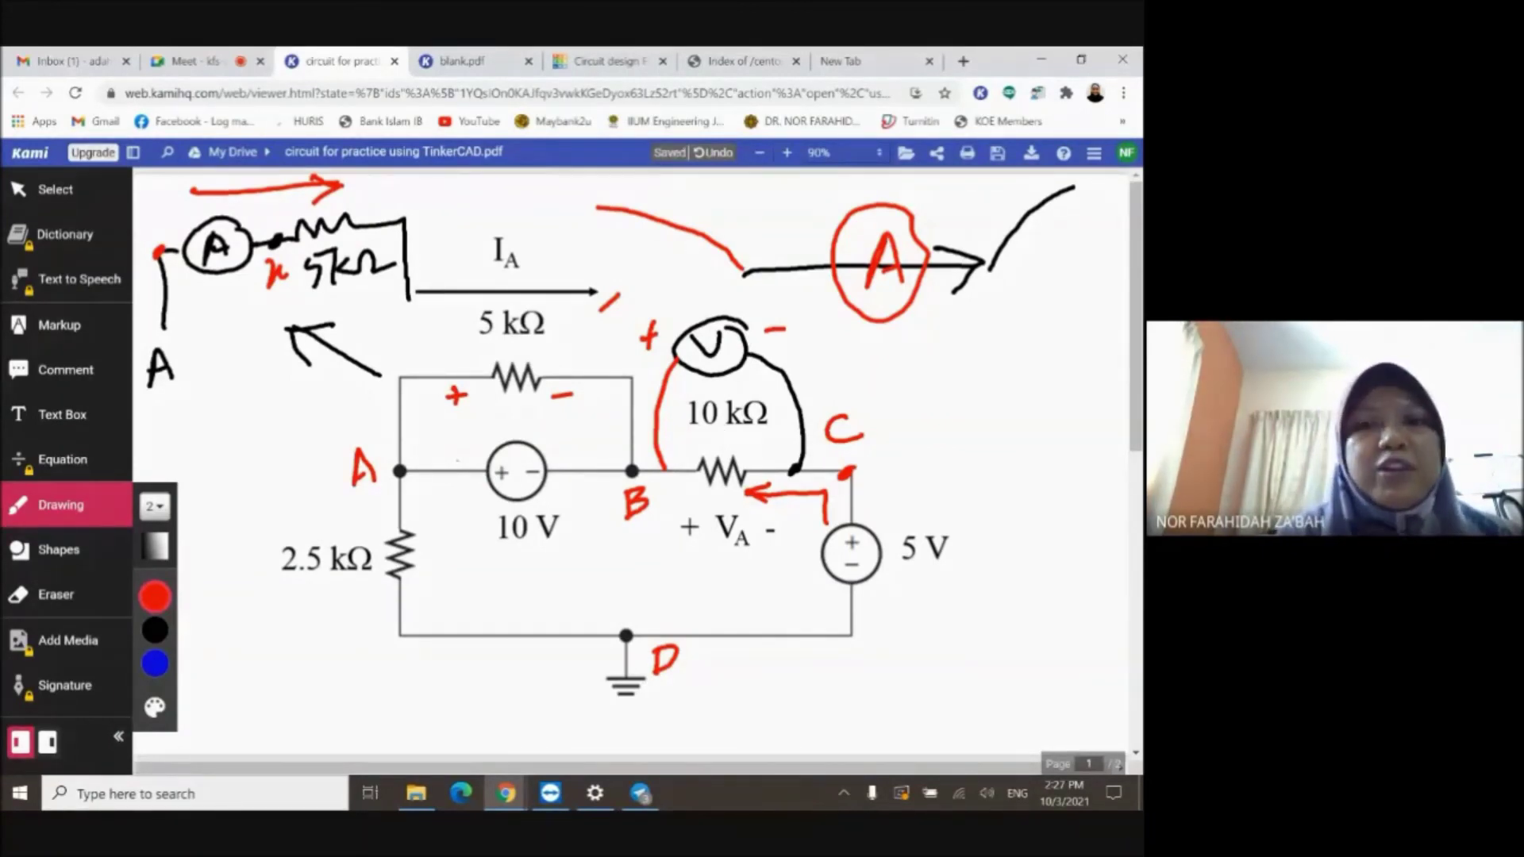
left_click(766, 441)
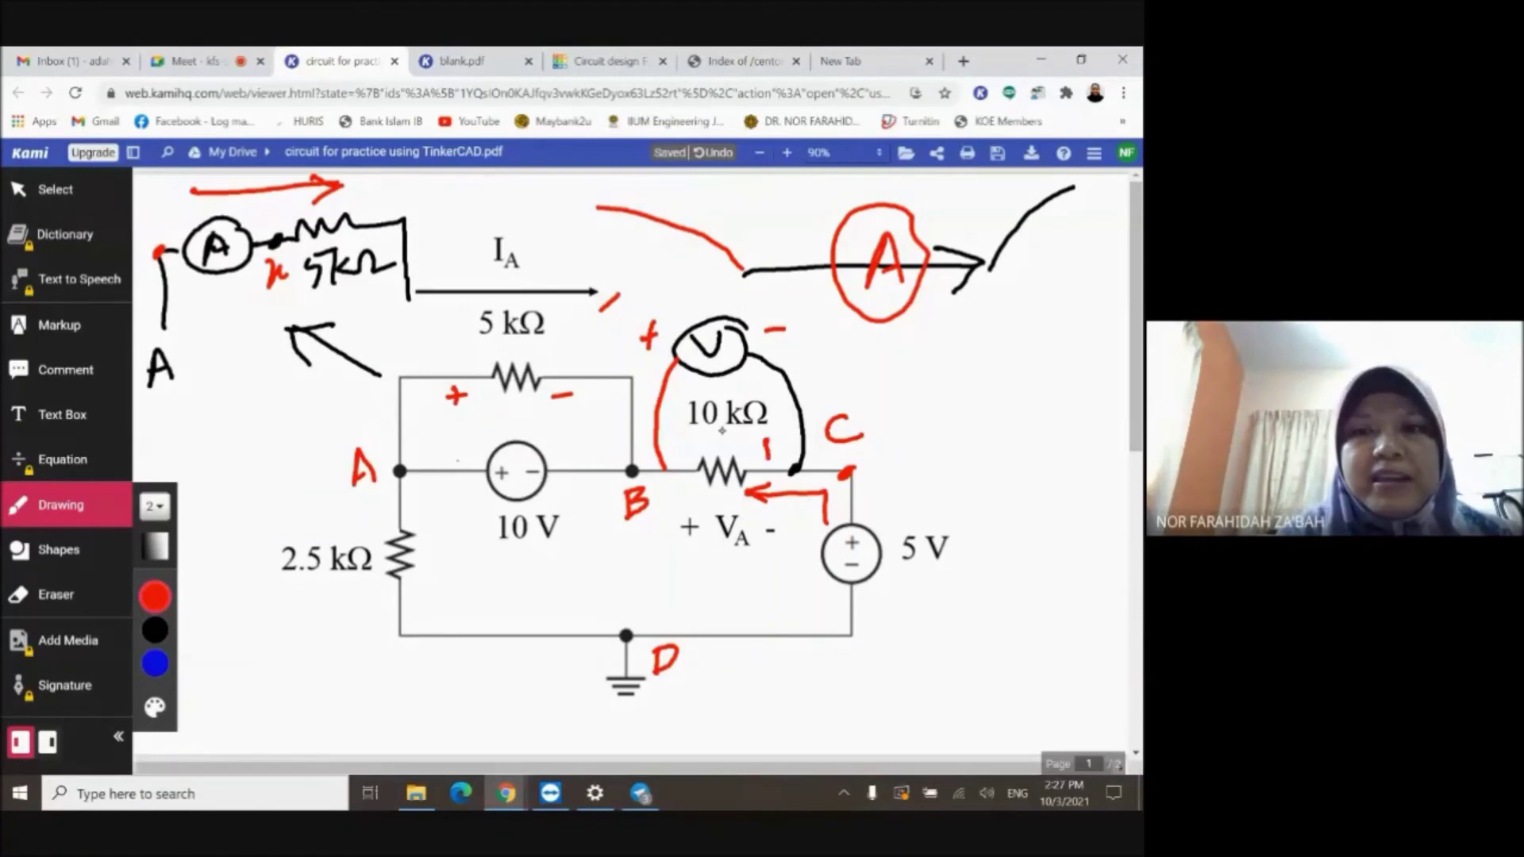
left_click_drag(757, 451, 777, 449)
left_click_drag(679, 449, 693, 443)
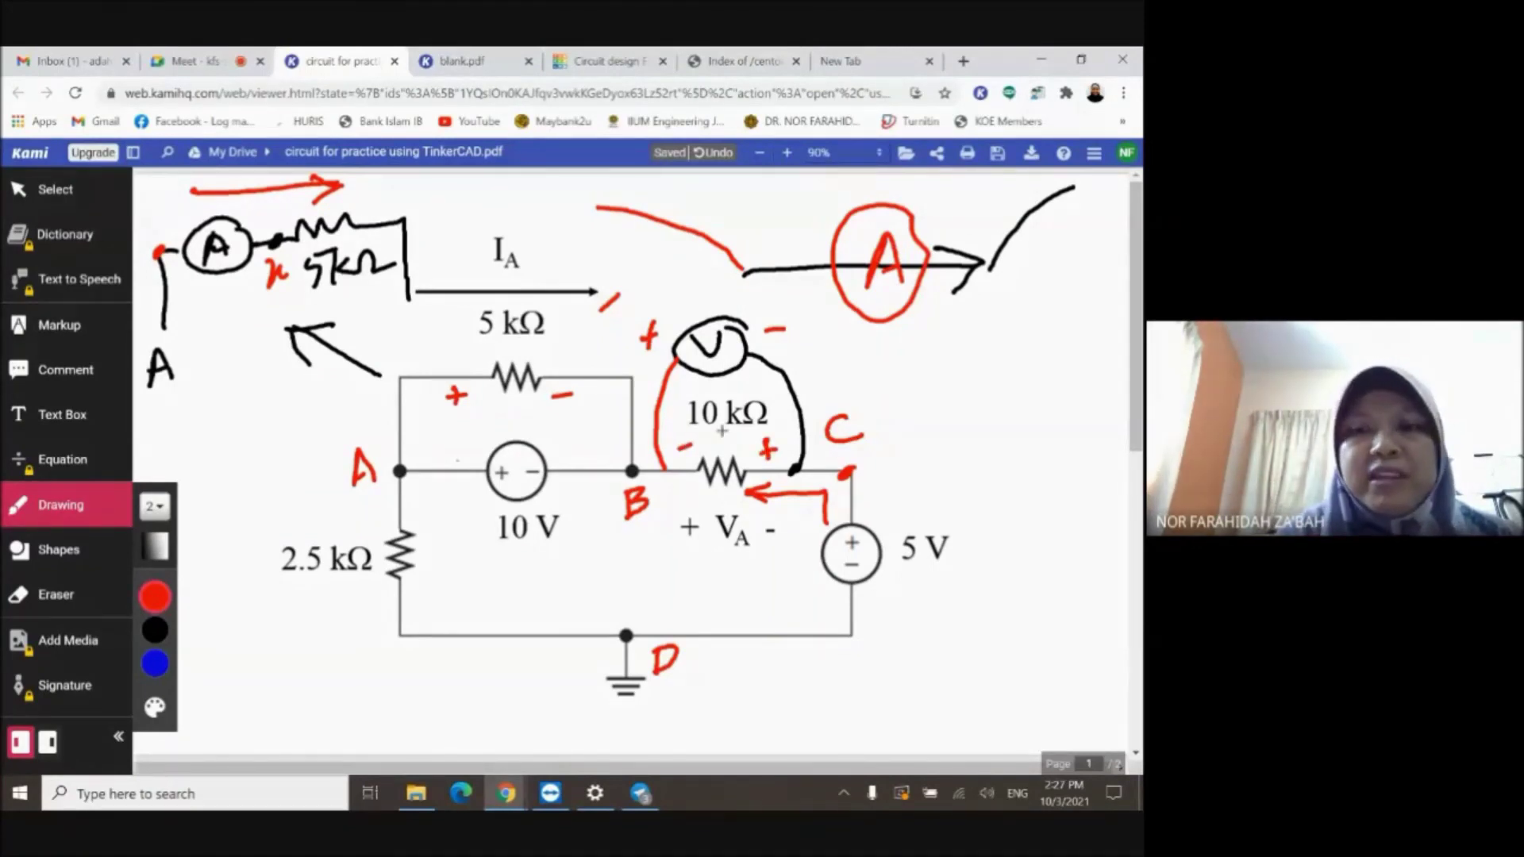
left_click_drag(690, 561, 768, 563)
left_click_drag(695, 573, 765, 570)
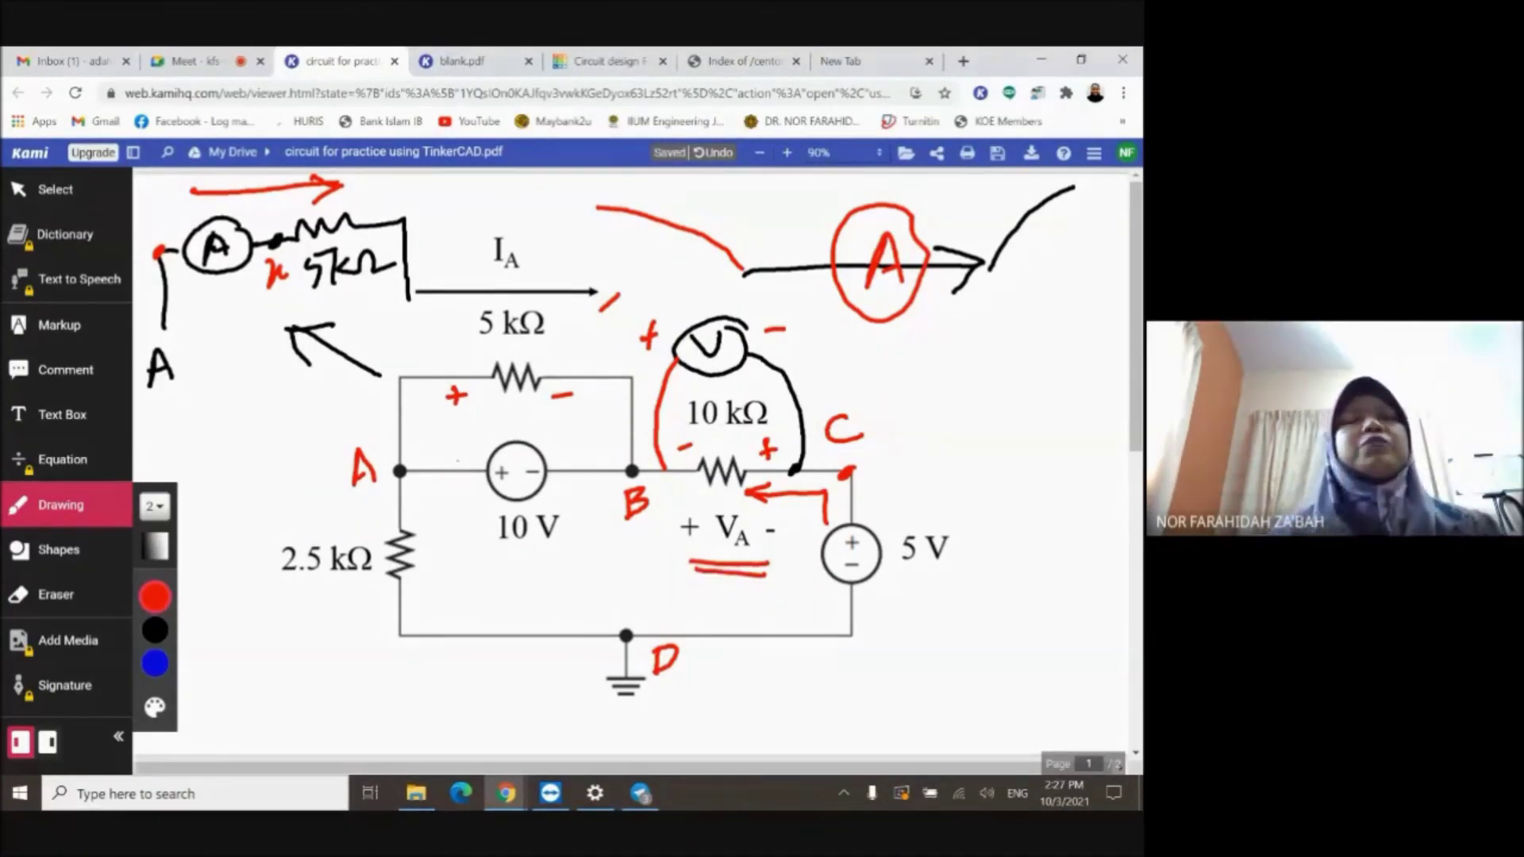